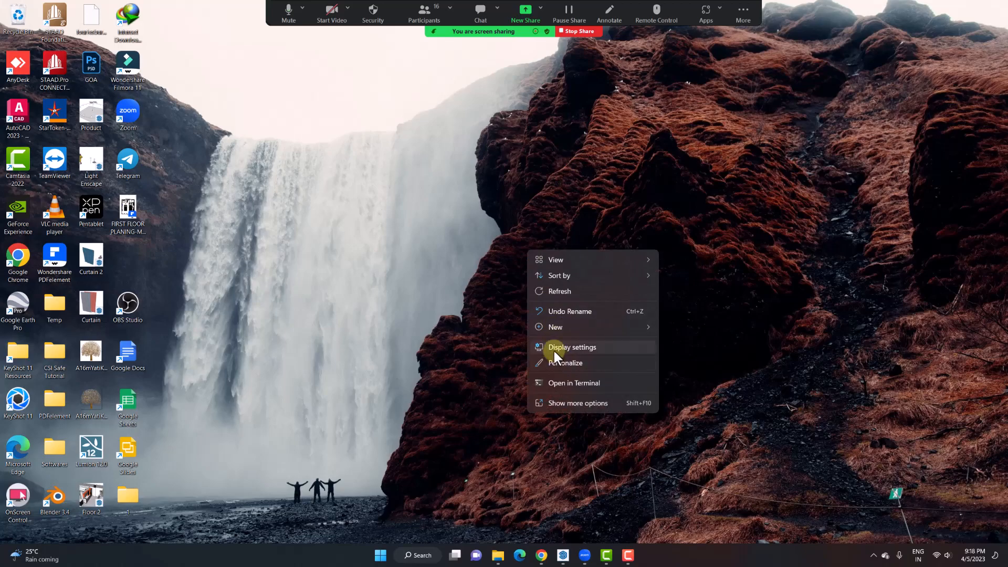
- Open Windows Display settings from the desktop to see the 125% scale and 2560 × 1440 resolution
{"action": "left_click", "coordinate": [552, 349]}
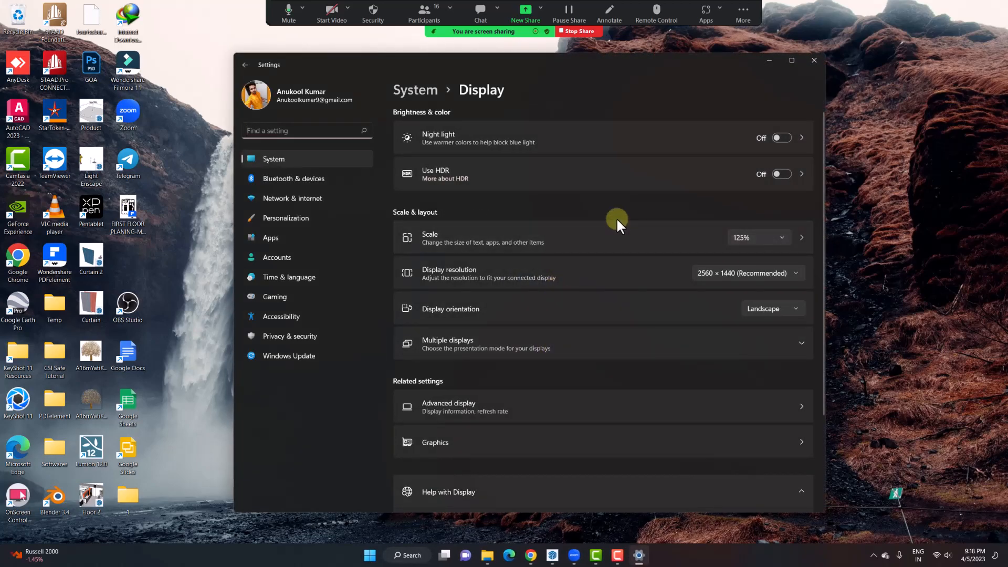
- Review the display scaling levels twice, leaving scale at 125%
{"action": "right_click", "coordinate": [938, 207]}
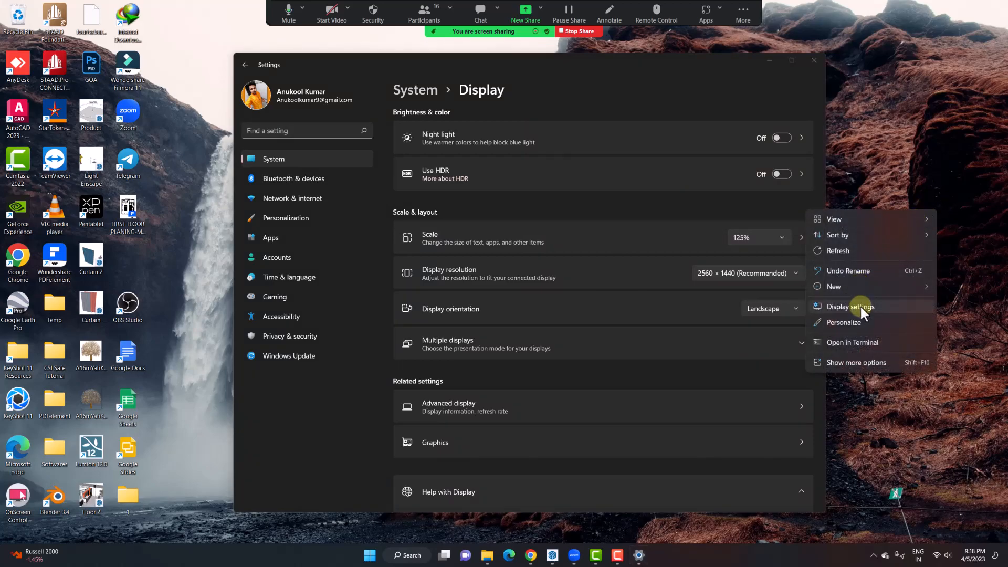
{"action": "left_click", "coordinate": [874, 162]}
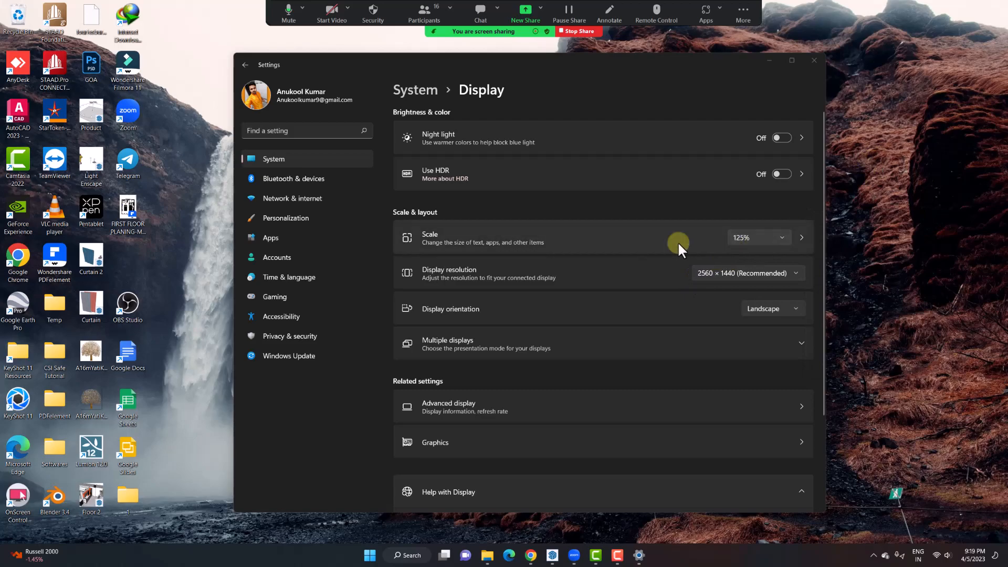
{"action": "left_click", "coordinate": [752, 237]}
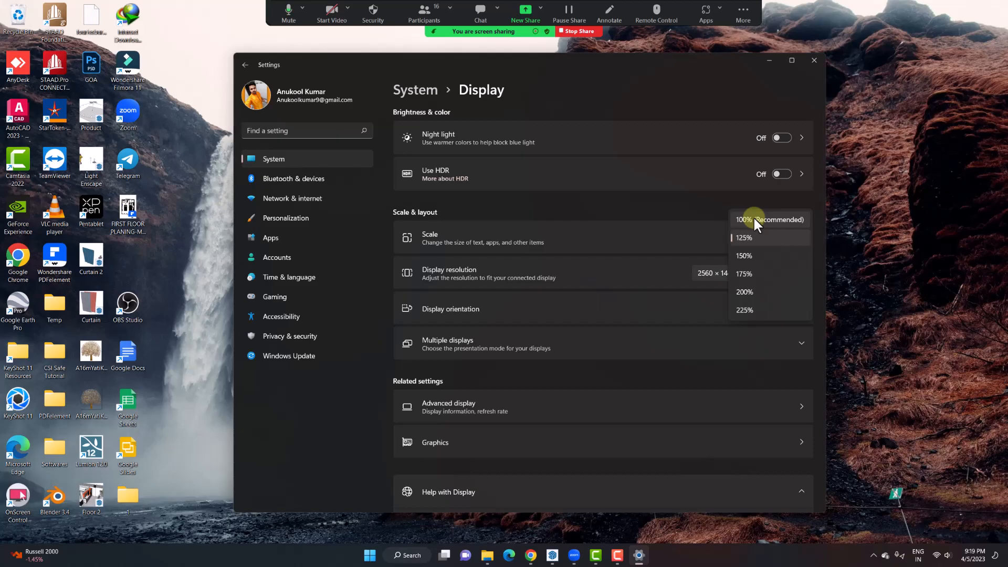
{"action": "left_click", "coordinate": [705, 213]}
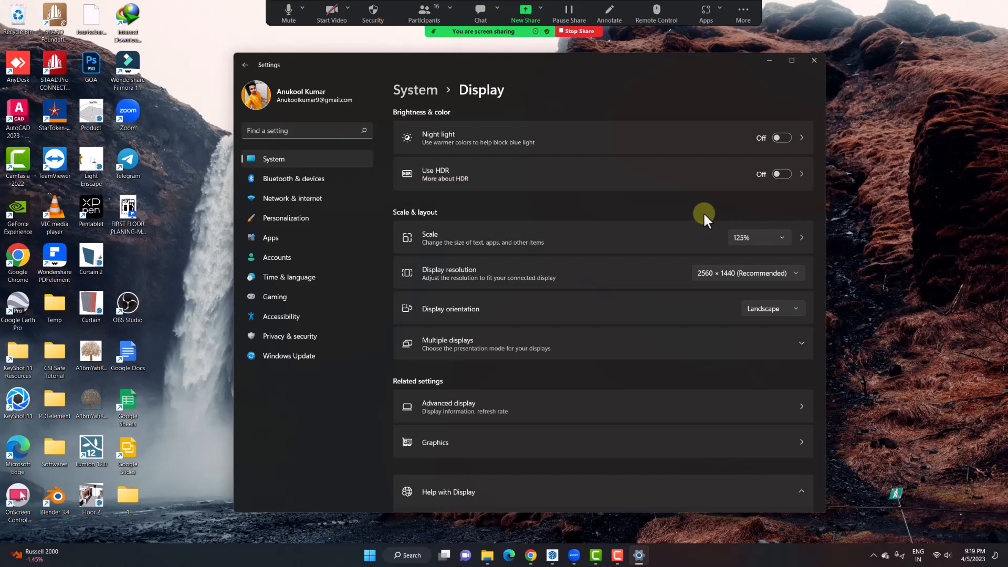
{"action": "left_click", "coordinate": [745, 237]}
{"action": "left_click", "coordinate": [698, 235]}
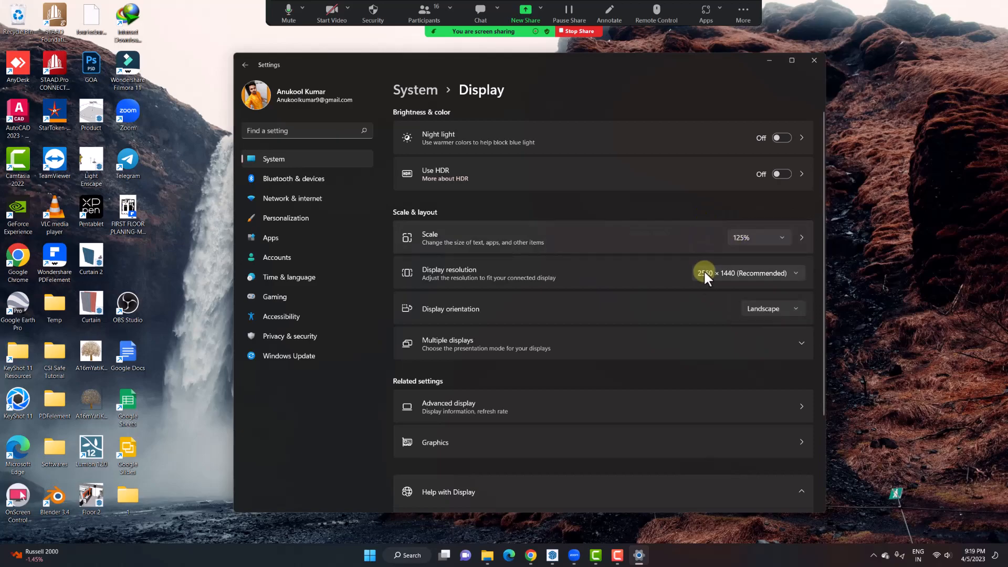
- Check the resolution list, keep 2560 × 1440, and close Settings
{"action": "left_click", "coordinate": [720, 272]}
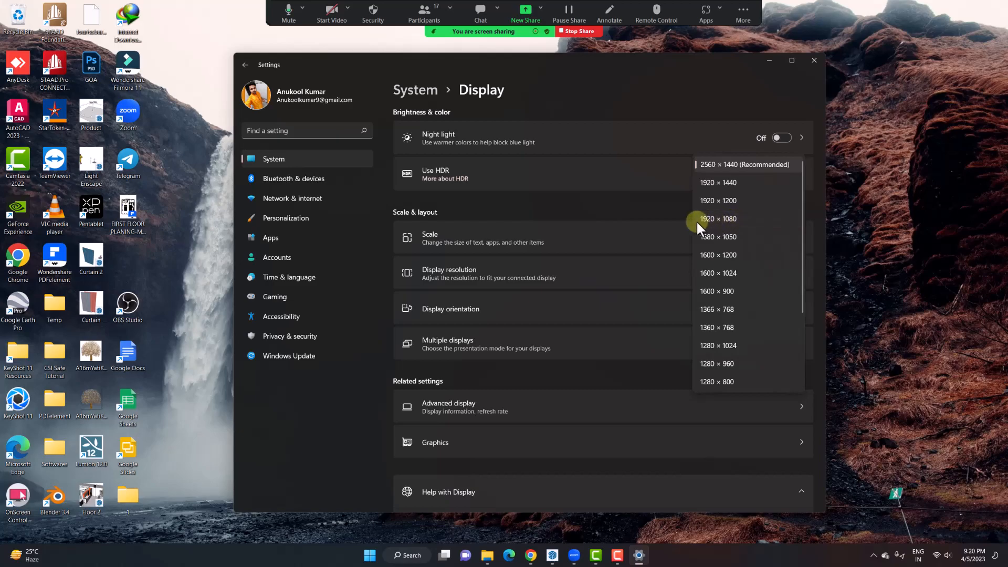
{"action": "left_click", "coordinate": [663, 206]}
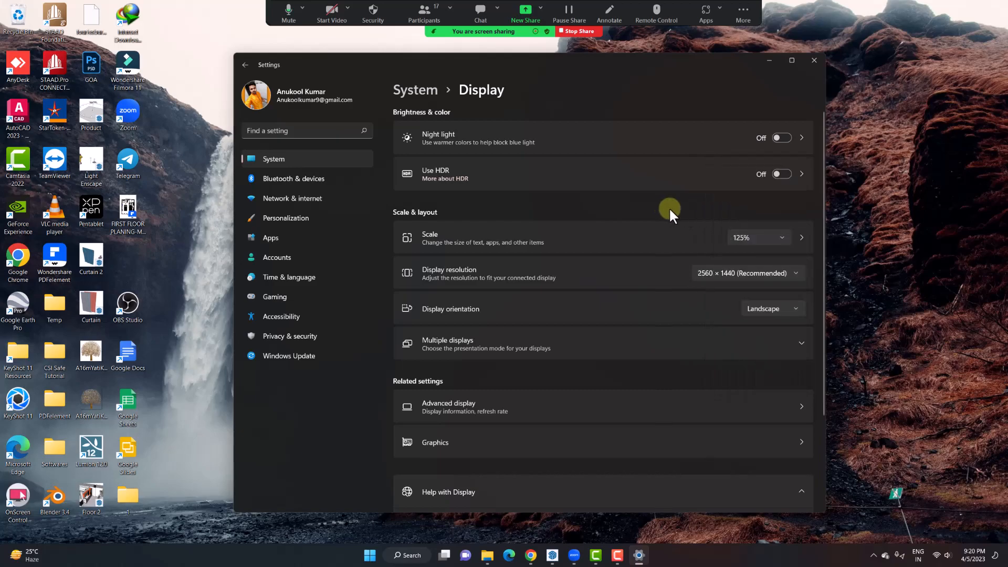
{"action": "left_click", "coordinate": [720, 273]}
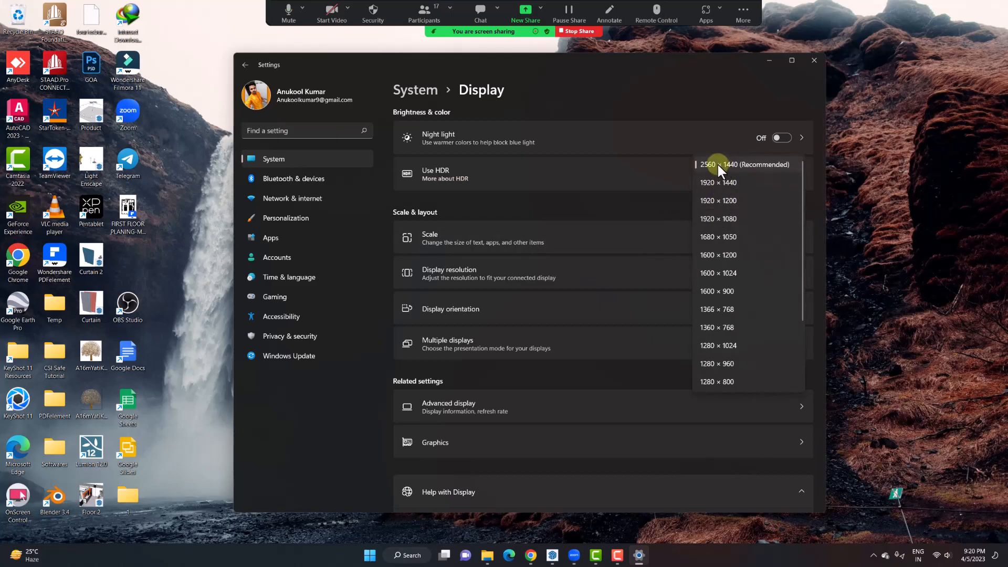
{"action": "left_click", "coordinate": [663, 200]}
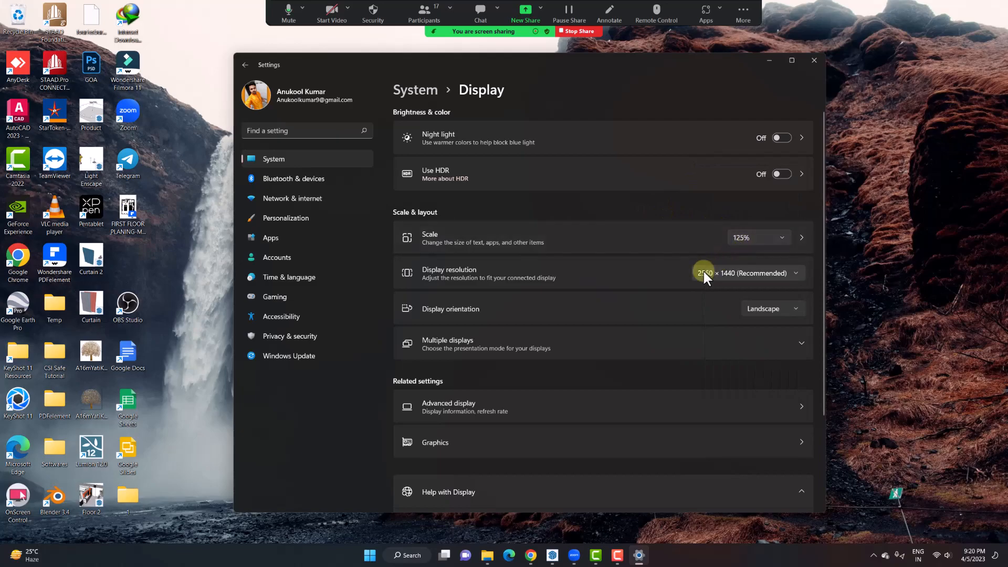
{"action": "left_click", "coordinate": [814, 60]}
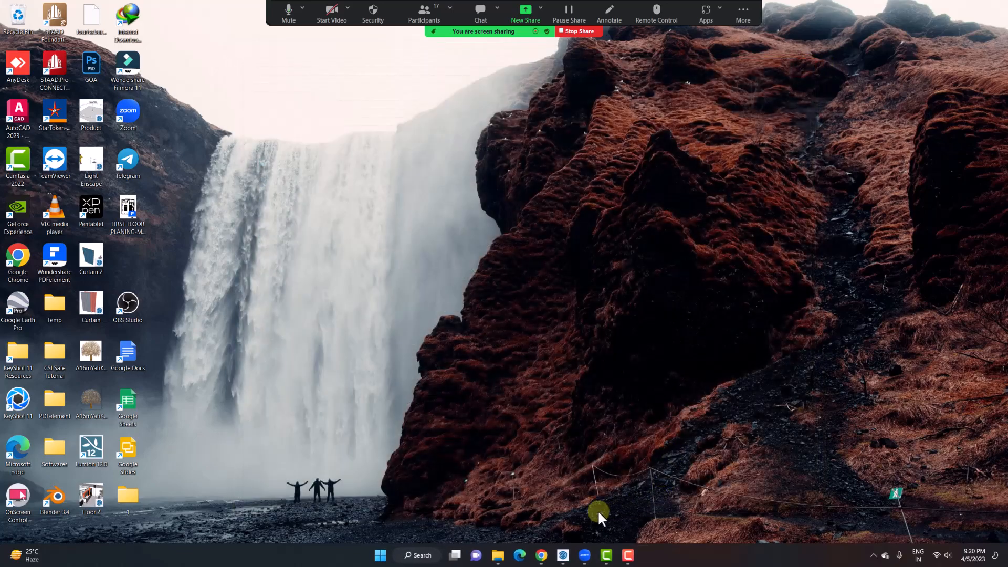
- Switch from the Tips and Tricks model to the Untitled box model
{"action": "mouse_move", "coordinate": [564, 557]}
{"action": "left_click", "coordinate": [502, 515]}
{"action": "left_click", "coordinate": [581, 502]}
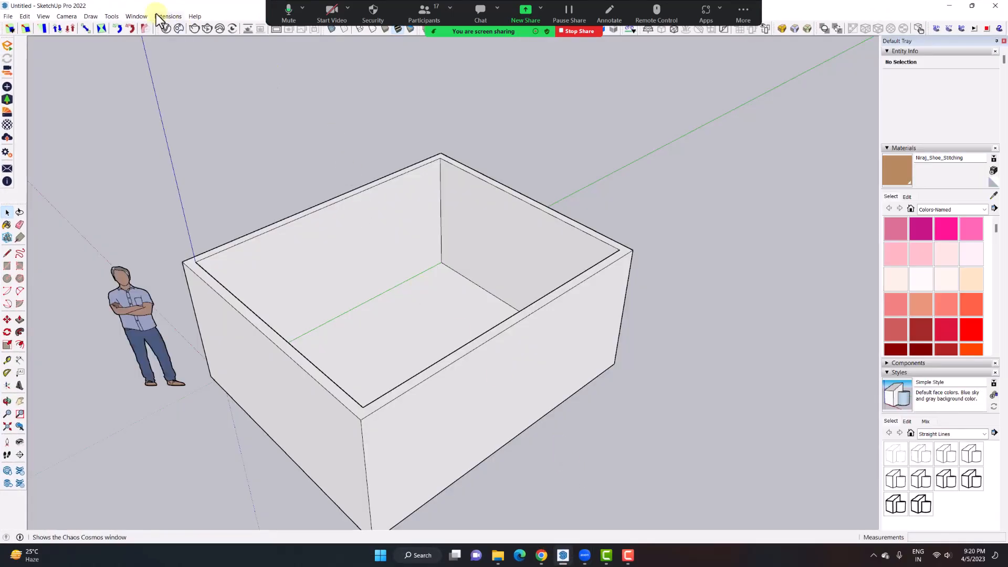
- Reset the workspace in Window > Preferences > Workspace and confirm with OK
{"action": "left_click", "coordinate": [138, 18]}
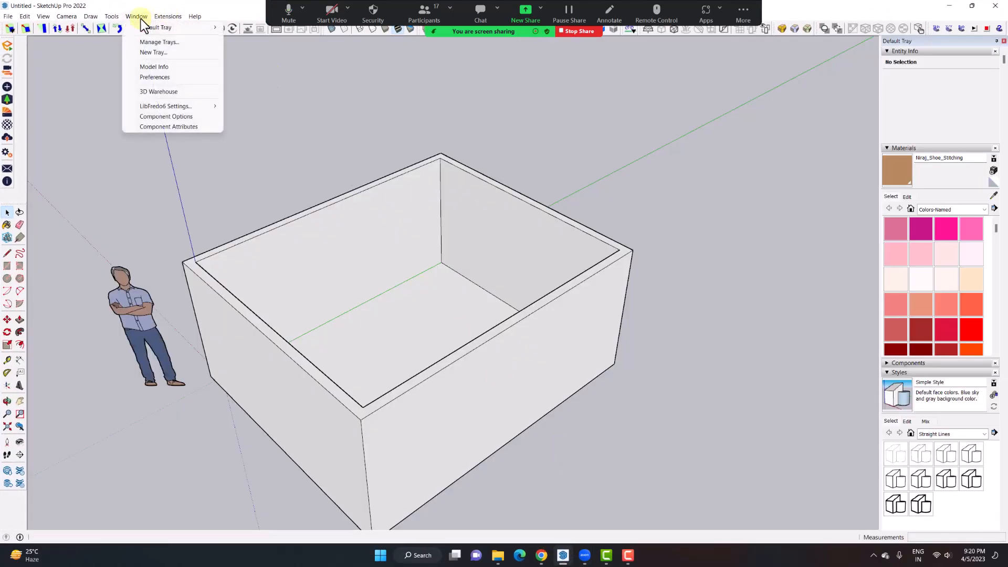
{"action": "left_click", "coordinate": [160, 76]}
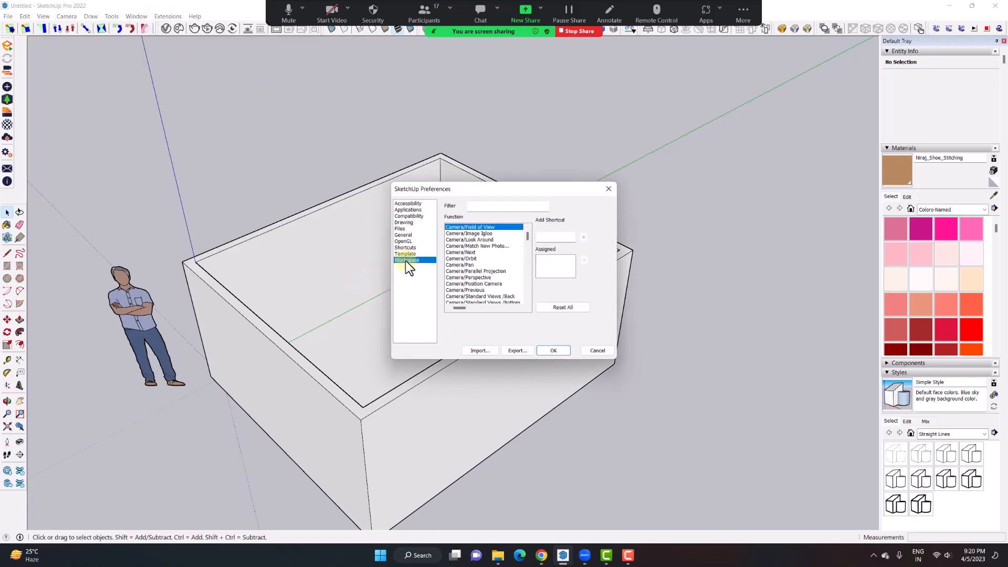
{"action": "left_click", "coordinate": [406, 260]}
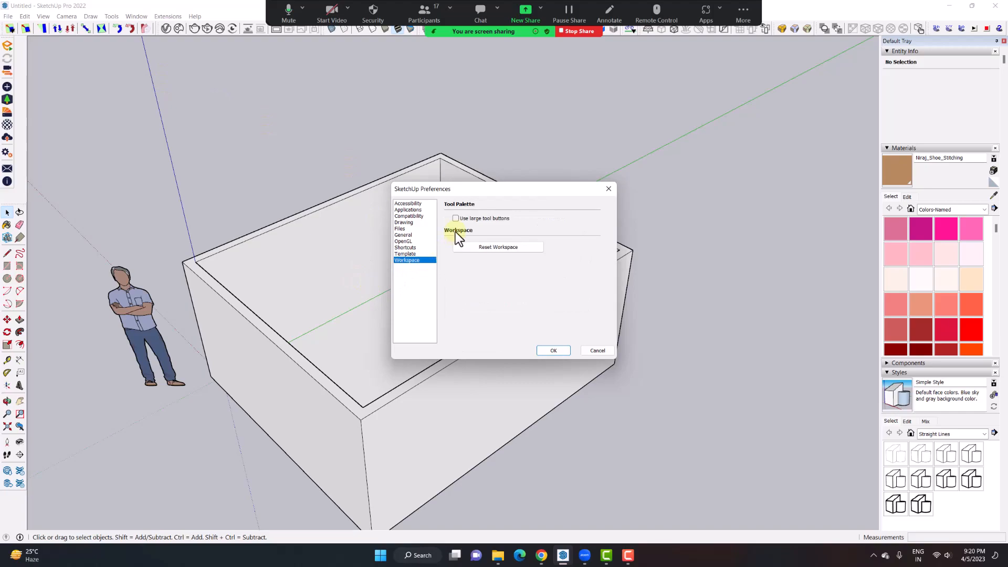
{"action": "left_click", "coordinate": [562, 351]}
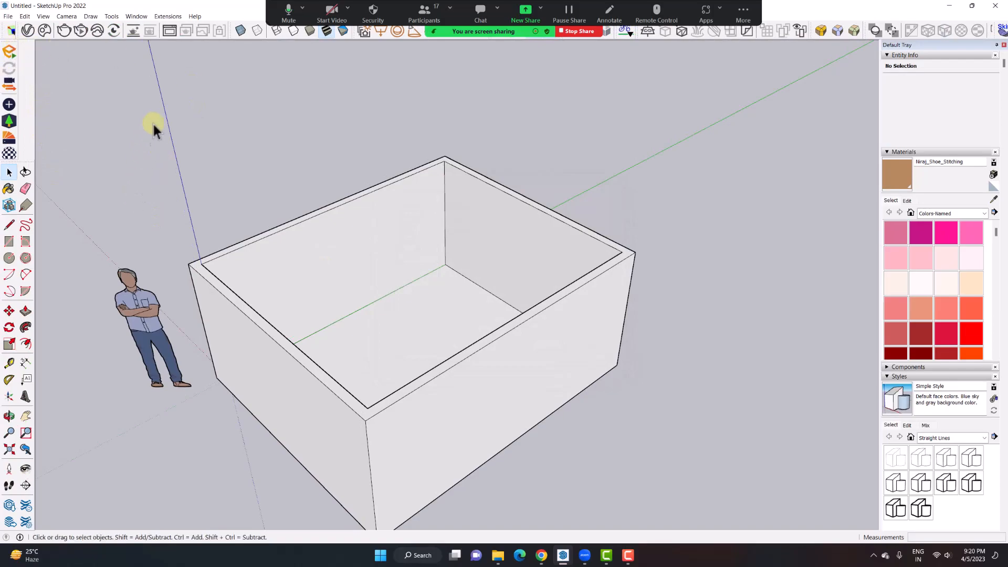
{"action": "left_click", "coordinate": [137, 17]}
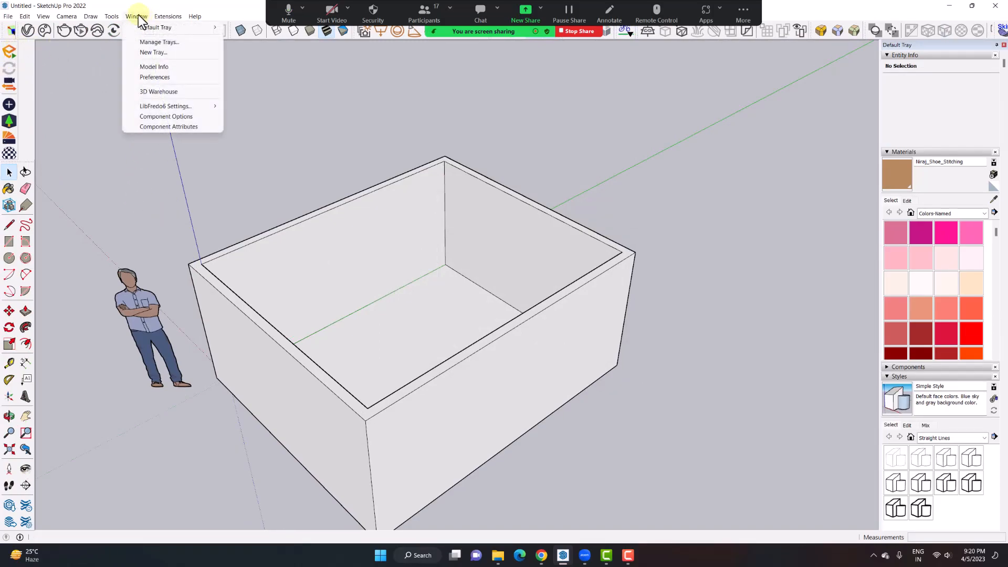
{"action": "left_click", "coordinate": [139, 230]}
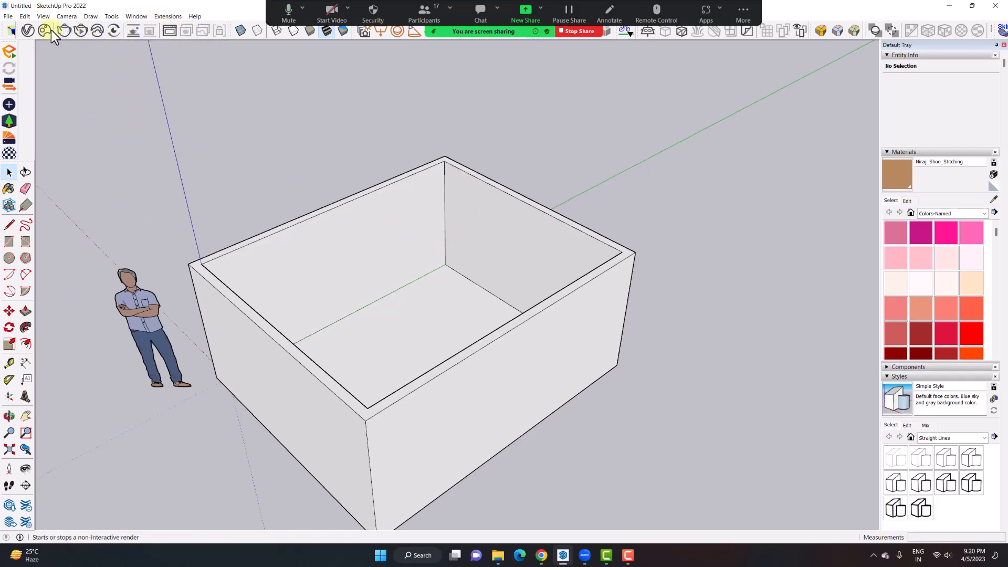
- Open the V-Ray Asset Editor, move it left, then close it
{"action": "left_click", "coordinate": [31, 30]}
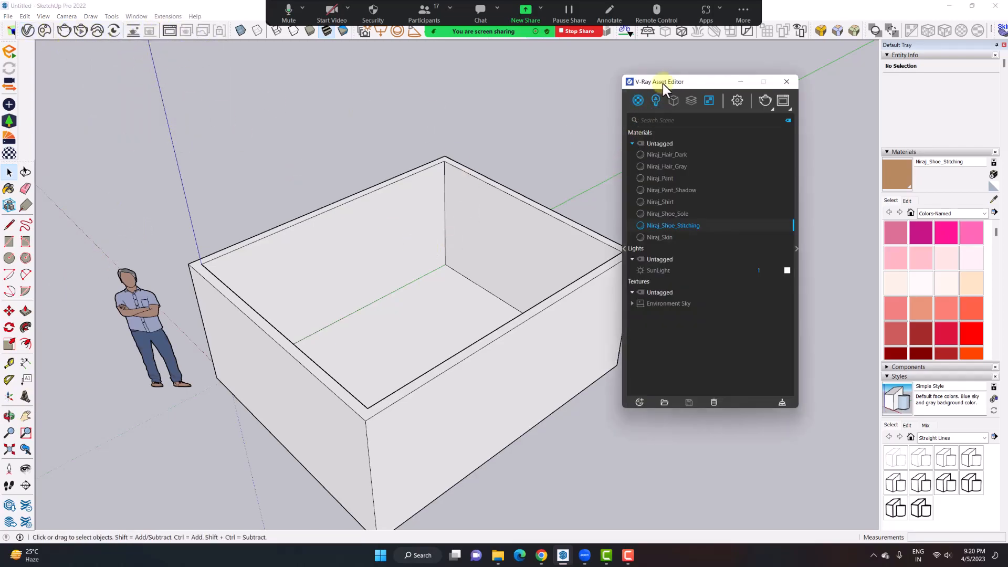
{"action": "left_click_drag", "start_coordinate": [663, 83], "coordinate": [238, 111]}
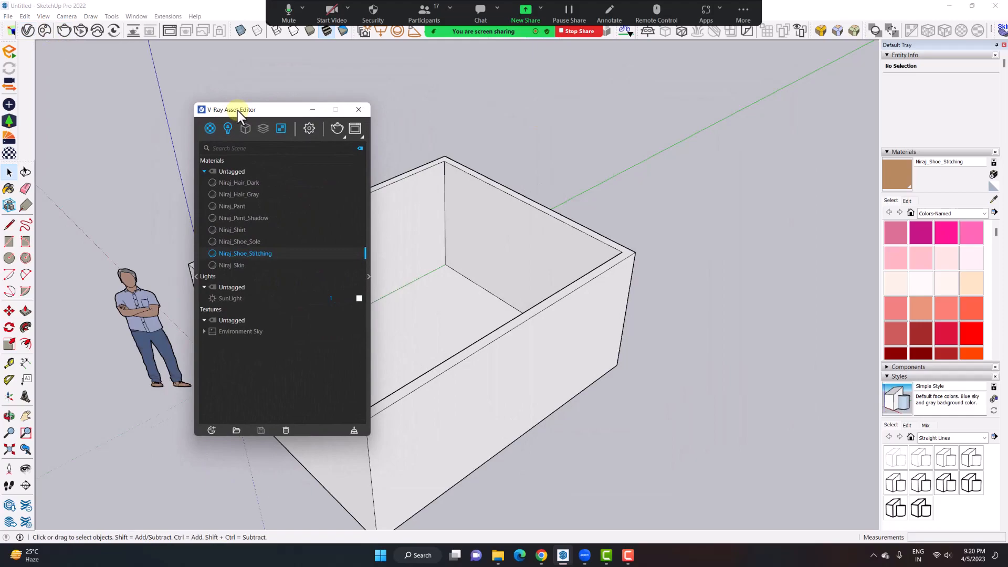
{"action": "left_click", "coordinate": [359, 108]}
- Revisit the workspace preferences, confirm them, and close the V-Ray Asset Editor again
{"action": "left_click", "coordinate": [142, 16]}
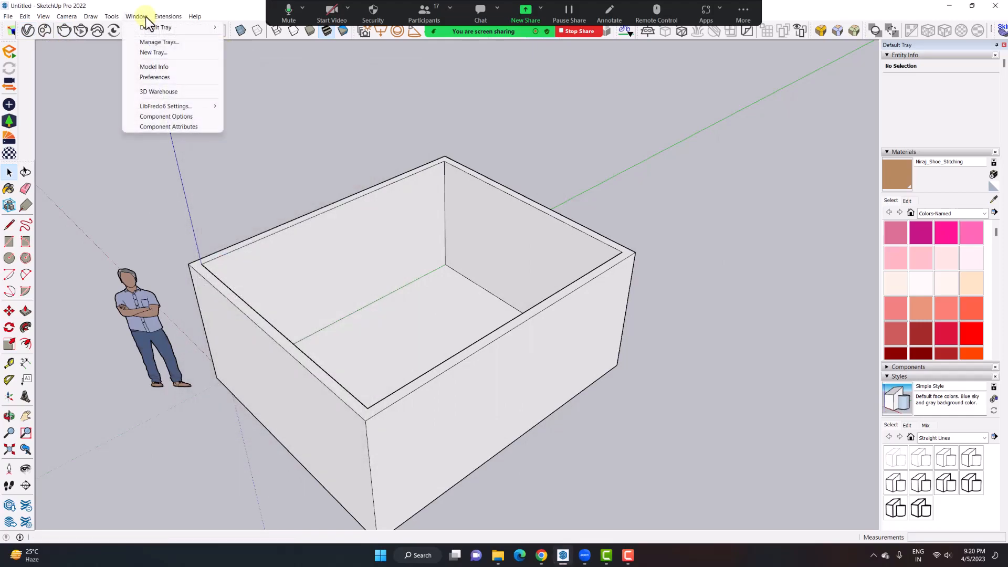
{"action": "left_click", "coordinate": [152, 77]}
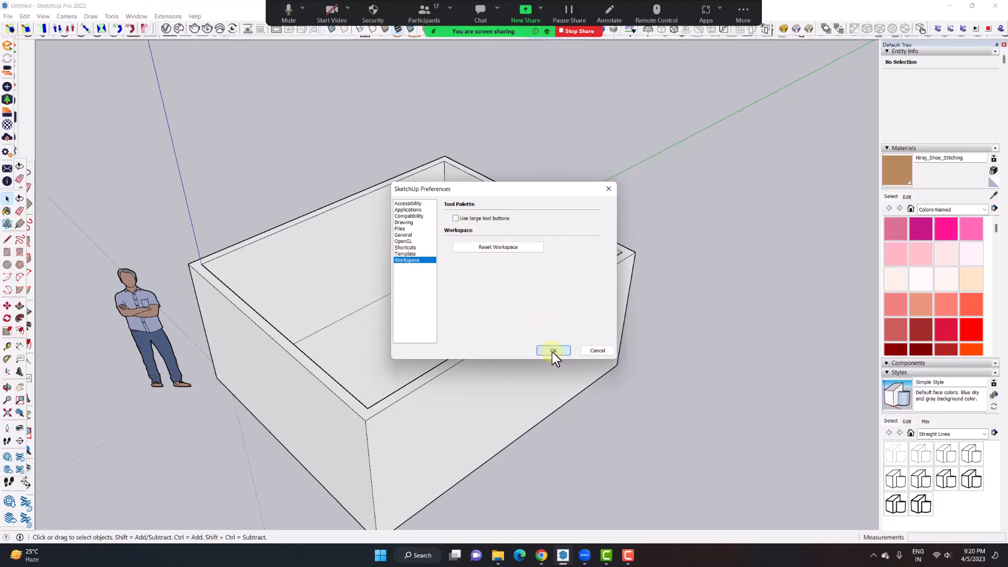
{"action": "key", "text": "Return"}
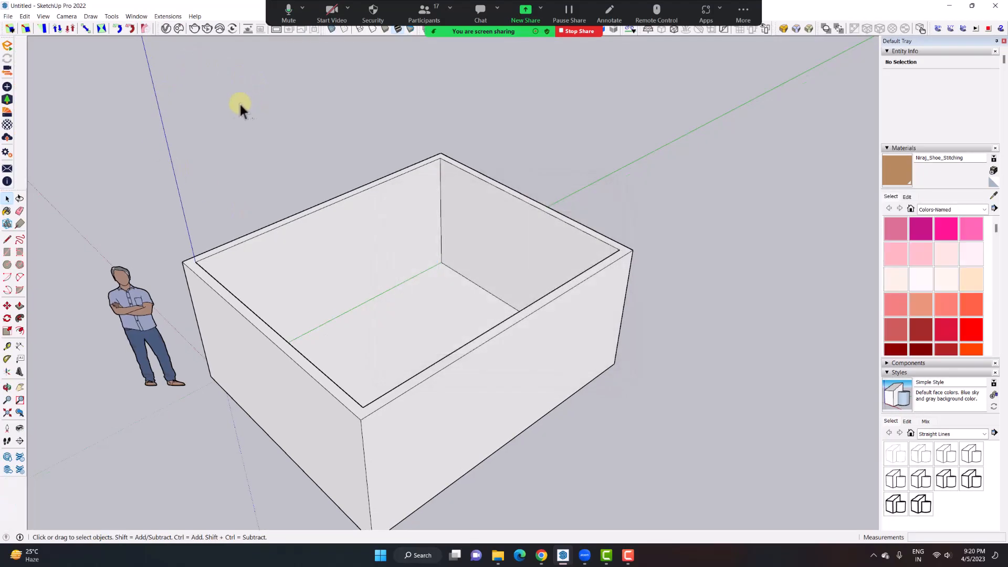
{"action": "left_click", "coordinate": [166, 29]}
{"action": "left_click", "coordinate": [359, 110]}
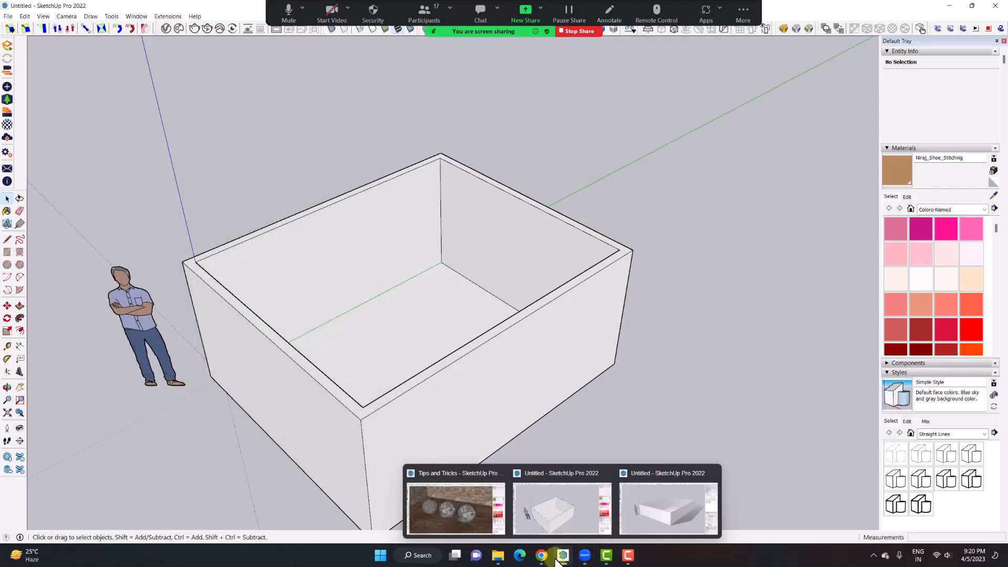
{"action": "mouse_move", "coordinate": [547, 560]}
{"action": "left_click", "coordinate": [593, 505]}
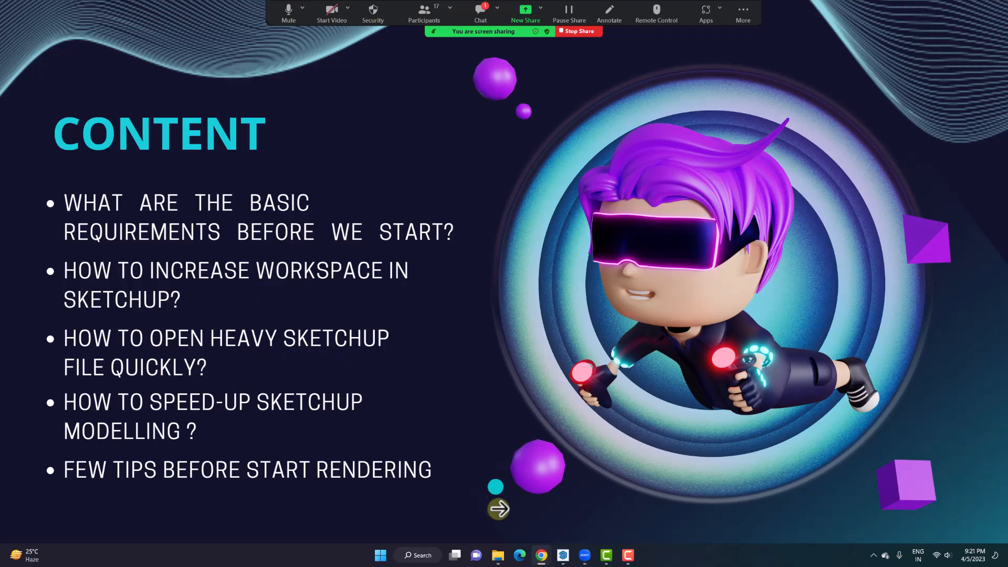
{"action": "mouse_move", "coordinate": [562, 554]}
{"action": "left_click", "coordinate": [591, 498]}
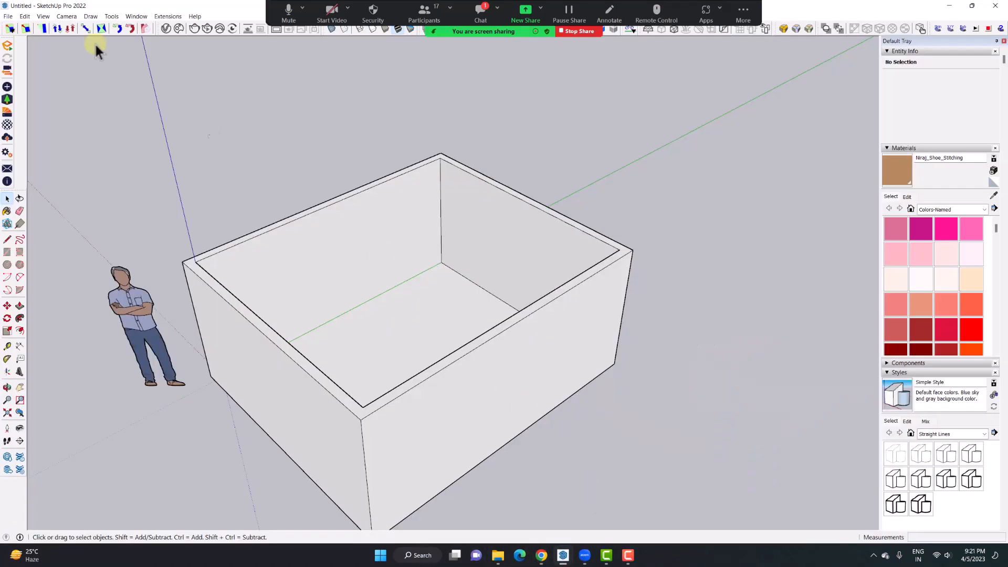
- Start a new model with File > New, declining to save the Untitled box drawing
{"action": "left_click", "coordinate": [6, 17]}
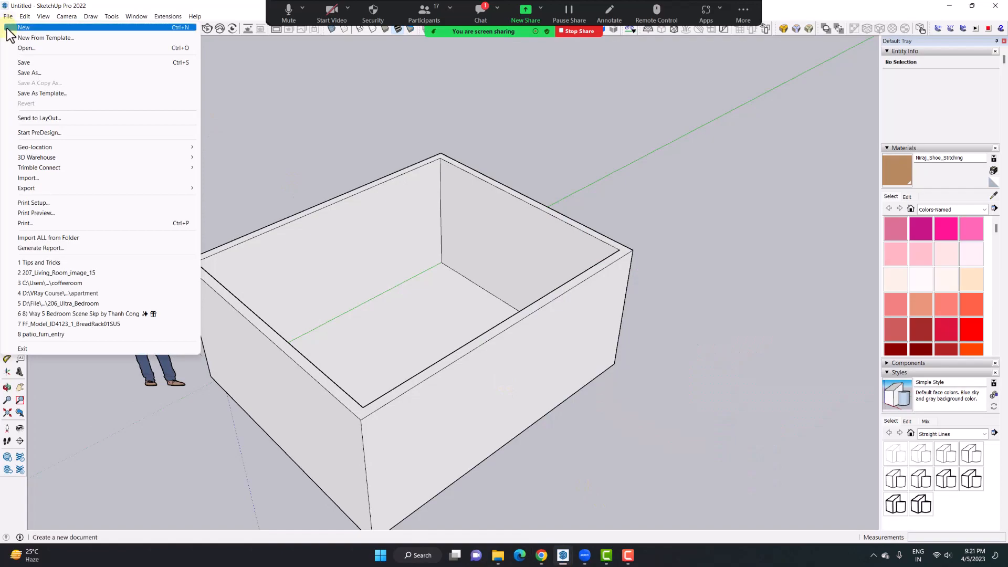
{"action": "left_click", "coordinate": [23, 28]}
{"action": "left_click", "coordinate": [499, 297]}
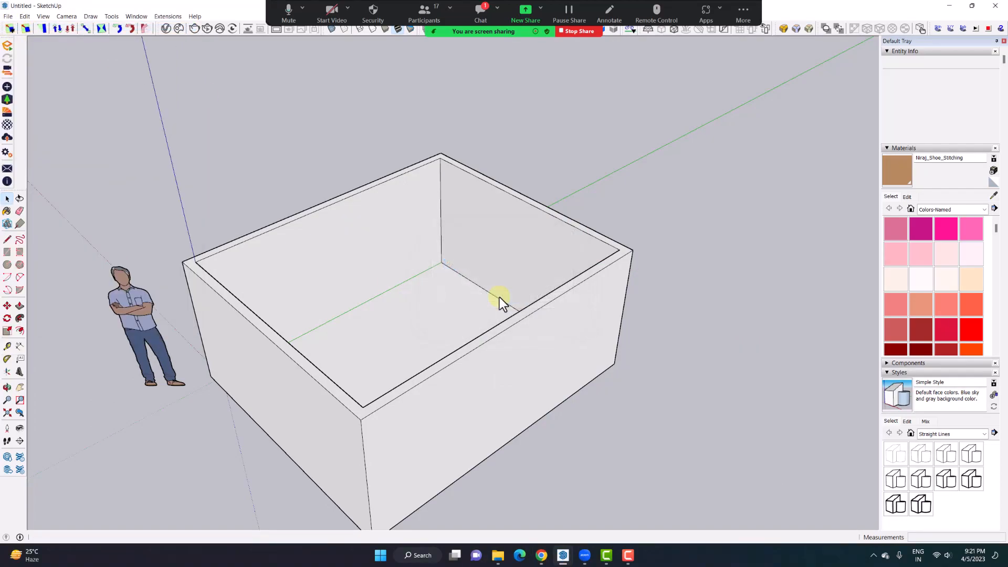
- Orbit around the new empty scene with its standing scale figure
{"action": "key", "text": "o"}
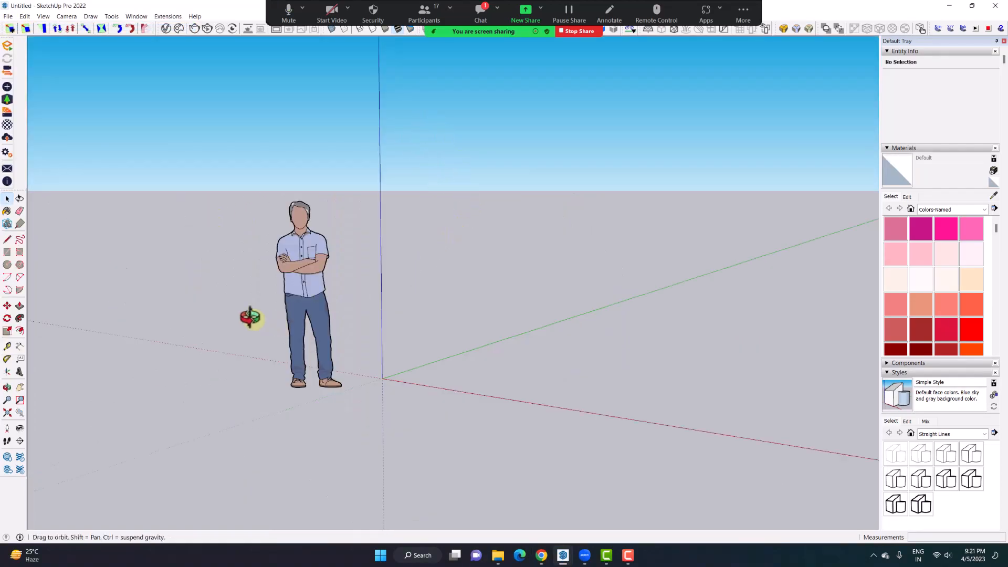
{"action": "left_click_drag", "start_coordinate": [247, 315], "coordinate": [324, 332]}
{"action": "key", "text": "space"}
{"action": "left_click", "coordinate": [477, 13]}
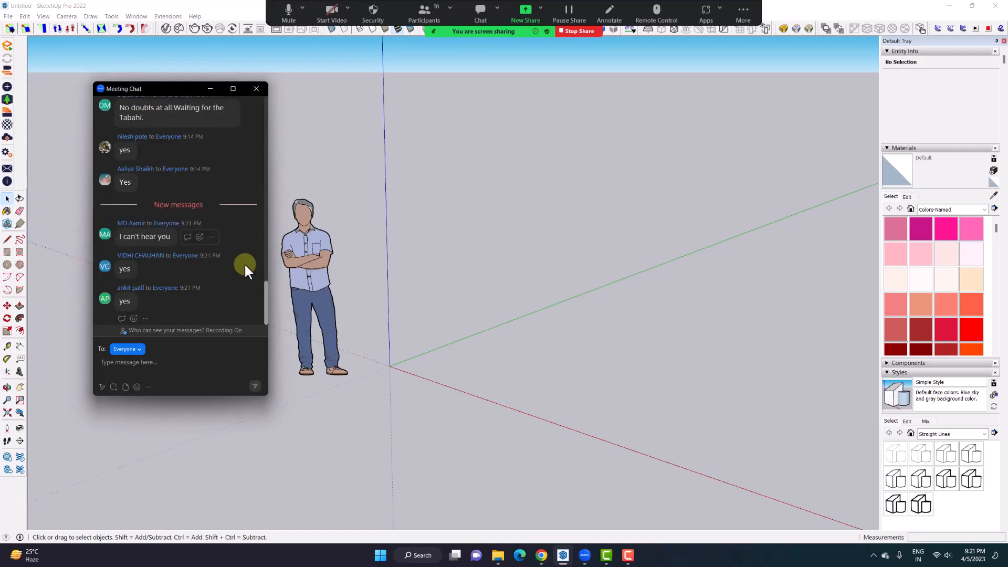
{"action": "left_click", "coordinate": [257, 88]}
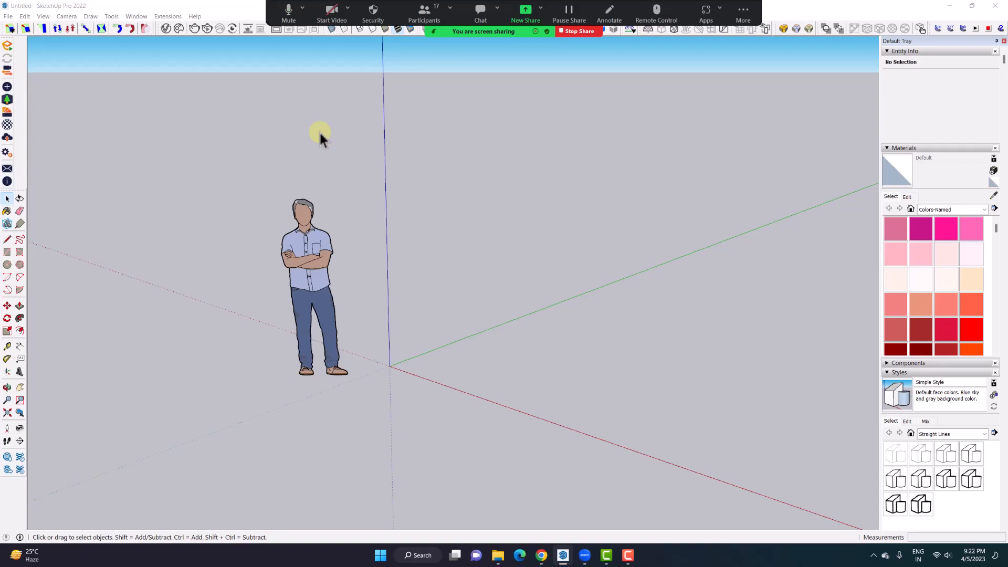
{"action": "left_click", "coordinate": [143, 5]}
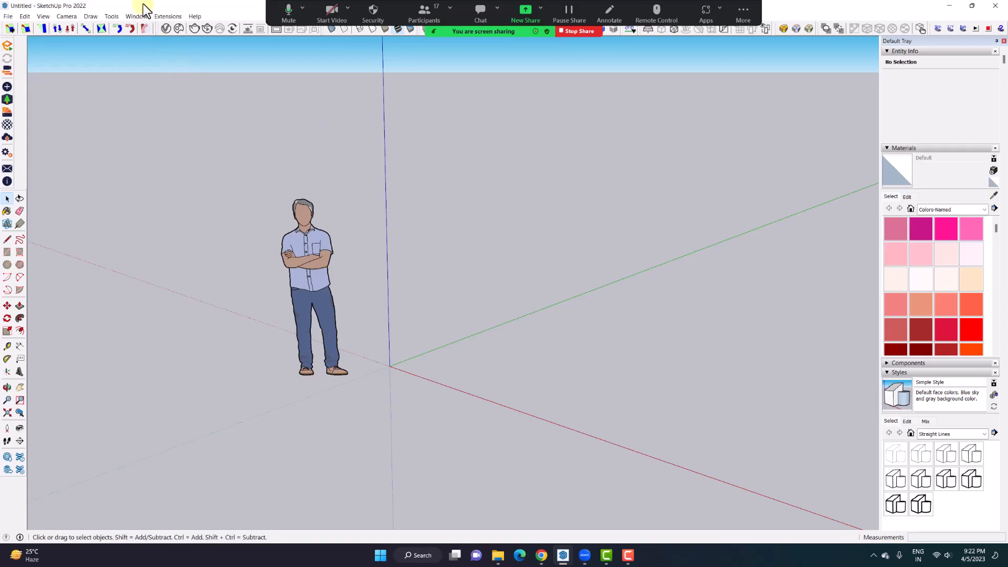
{"action": "middle_click_drag", "start_coordinate": [466, 263], "coordinate": [432, 336]}
{"action": "left_click", "coordinate": [8, 17]}
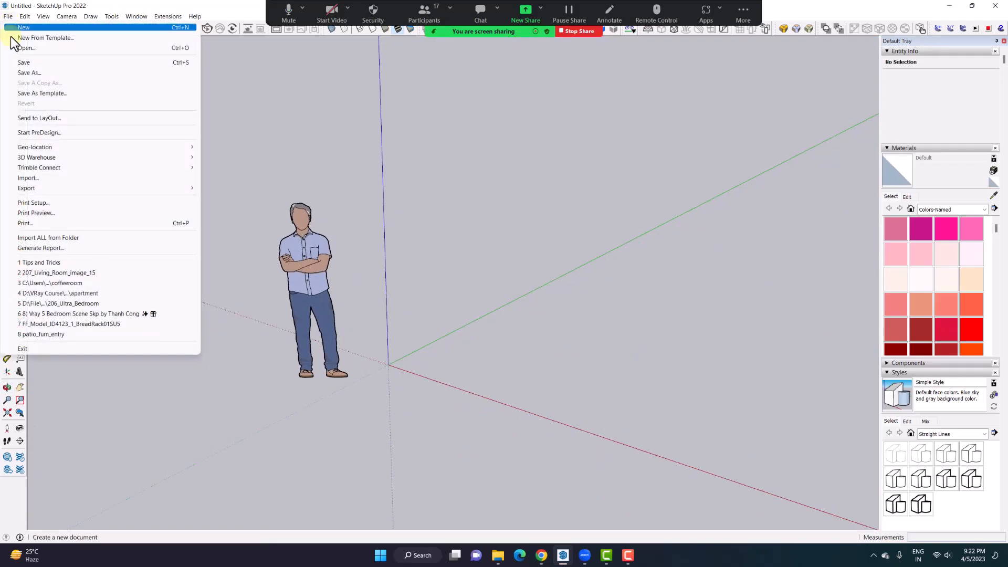
- Open 206_Ultra_Bedroom from the Project > Project 206 - Image 13 folder
{"action": "left_click", "coordinate": [29, 51]}
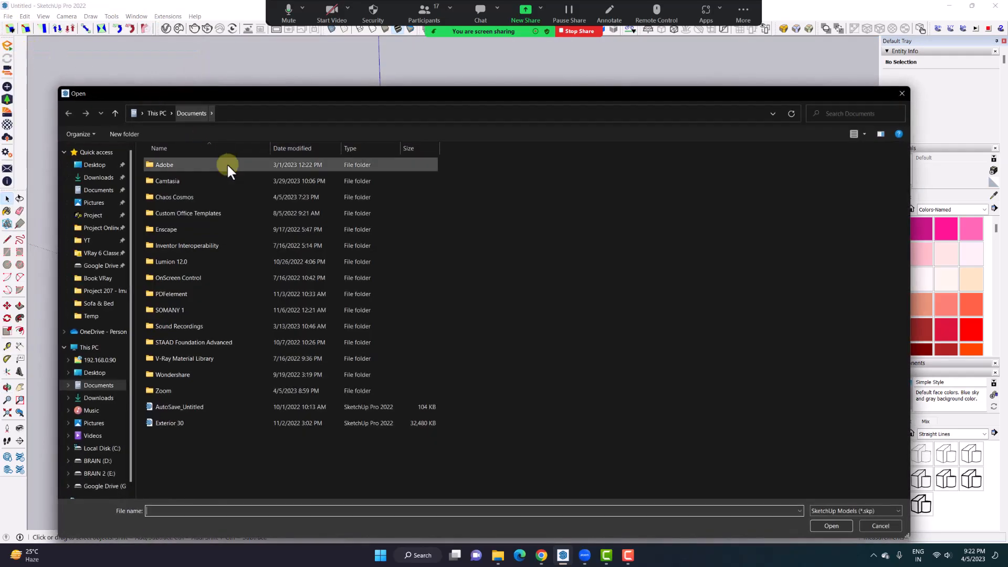
{"action": "left_click", "coordinate": [89, 215]}
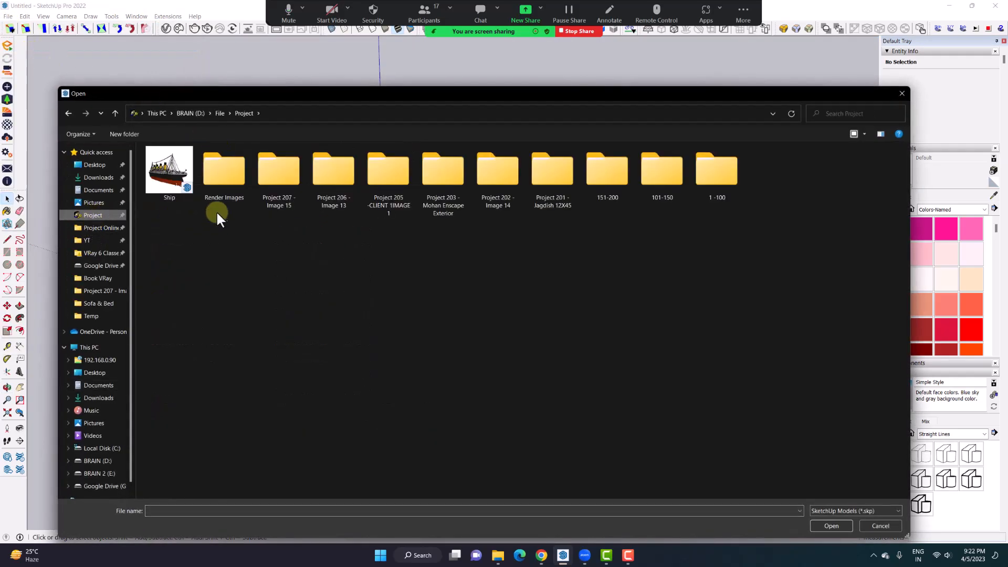
{"action": "double_click", "coordinate": [284, 168]}
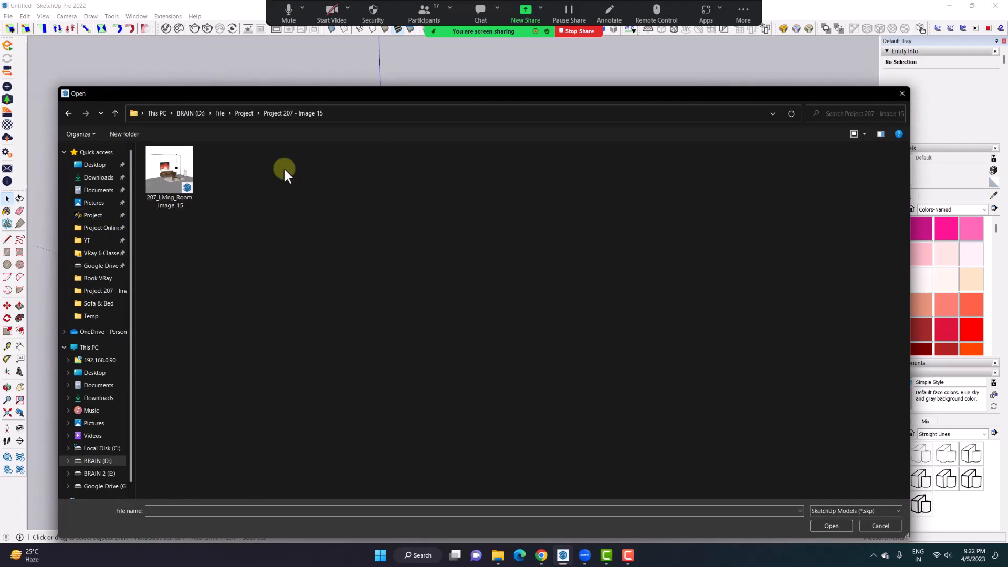
{"action": "left_click", "coordinate": [67, 112]}
{"action": "double_click", "coordinate": [356, 175]}
{"action": "left_click", "coordinate": [215, 212]}
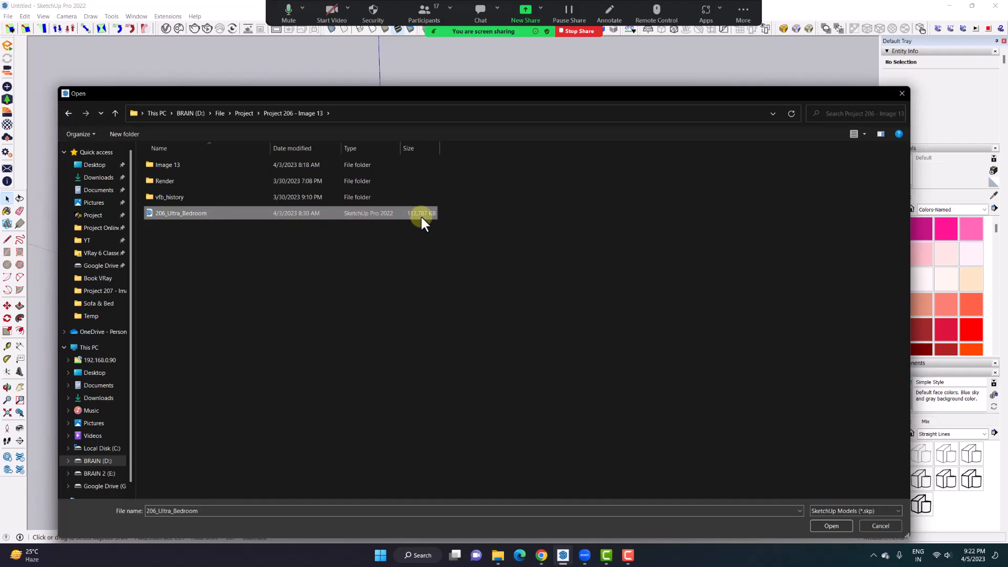
{"action": "left_click", "coordinate": [822, 523]}
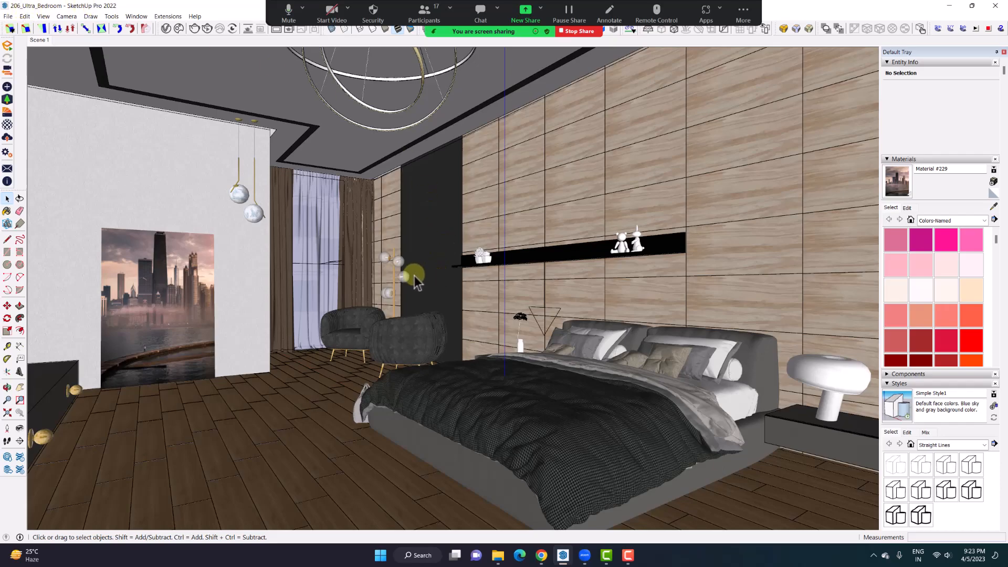
- Orbit and zoom to an end-on view of the bedroom, select the bed, and face its headboard
{"action": "scroll", "coordinate": [414, 276], "scroll_direction": "up", "scroll_amount": 2}
{"action": "scroll", "coordinate": [414, 276], "scroll_direction": "down", "scroll_amount": 5}
{"action": "middle_click_drag", "start_coordinate": [414, 275], "coordinate": [336, 346]}
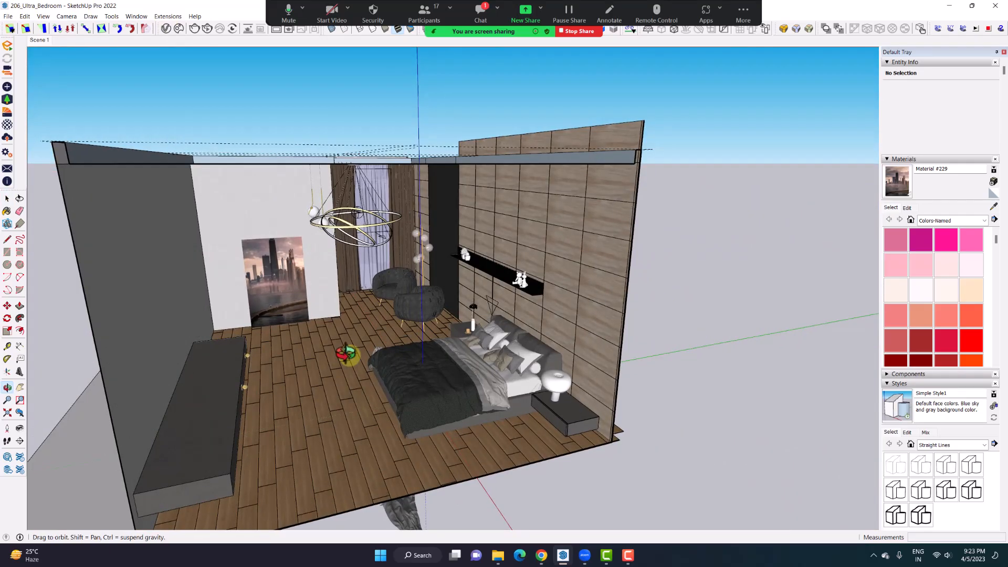
{"action": "scroll", "coordinate": [348, 356], "scroll_direction": "up", "scroll_amount": 5}
{"action": "scroll", "coordinate": [580, 394], "scroll_direction": "up", "scroll_amount": 1}
{"action": "left_click", "coordinate": [576, 395]}
{"action": "middle_click_drag", "start_coordinate": [575, 394], "coordinate": [297, 268]}
- Orbit inside the bedroom, then return the CONTENT slide to full screen
{"action": "left_click", "coordinate": [472, 20]}
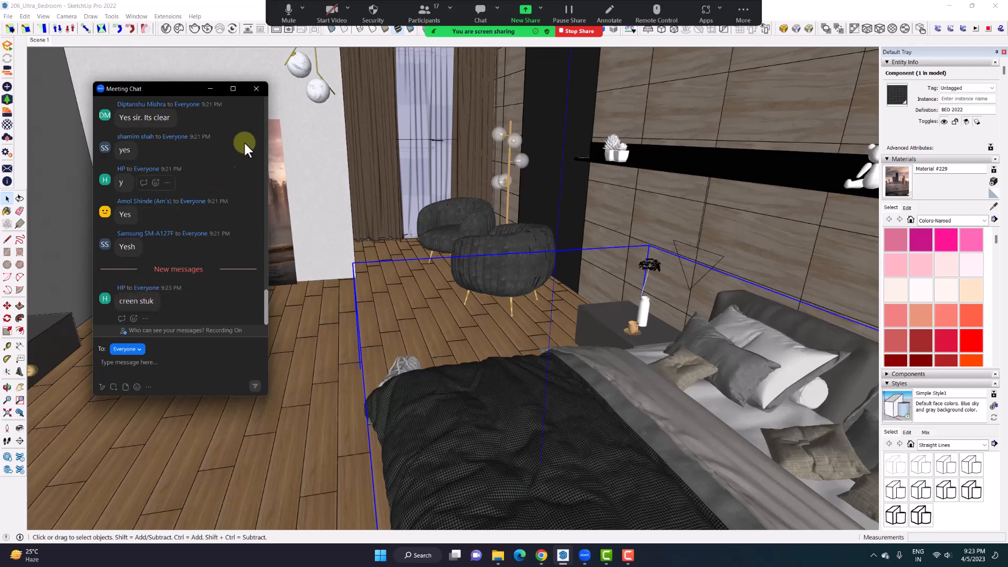
{"action": "left_click", "coordinate": [256, 90]}
{"action": "mouse_move", "coordinate": [385, 197]}
{"action": "middle_mouse_down"}
{"action": "mouse_move", "coordinate": [513, 252]}
{"action": "mouse_move", "coordinate": [478, 258]}
{"action": "middle_mouse_up"}
{"action": "scroll", "coordinate": [480, 263], "scroll_direction": "down", "scroll_amount": 10}
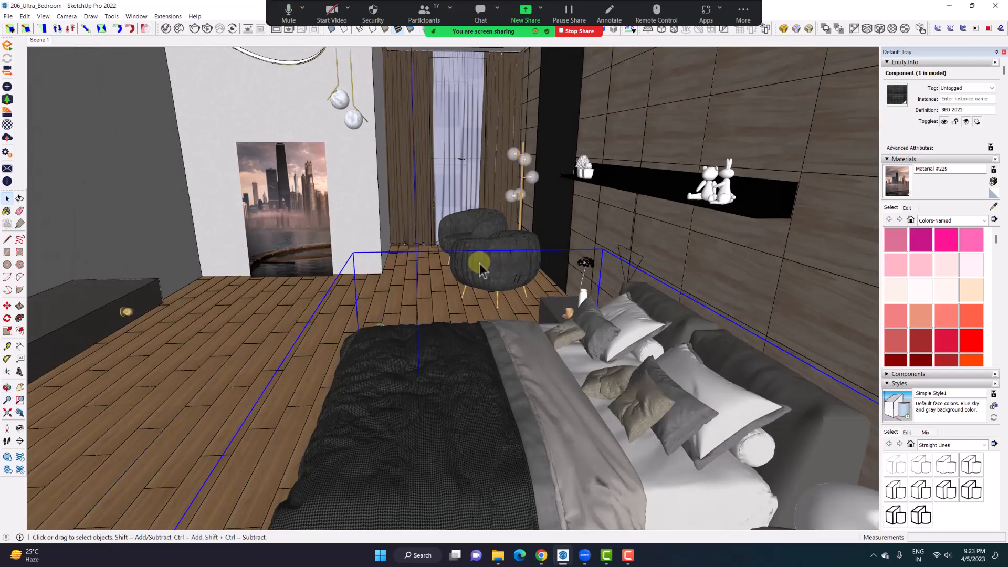
{"action": "scroll", "coordinate": [425, 246], "scroll_direction": "up", "scroll_amount": 8}
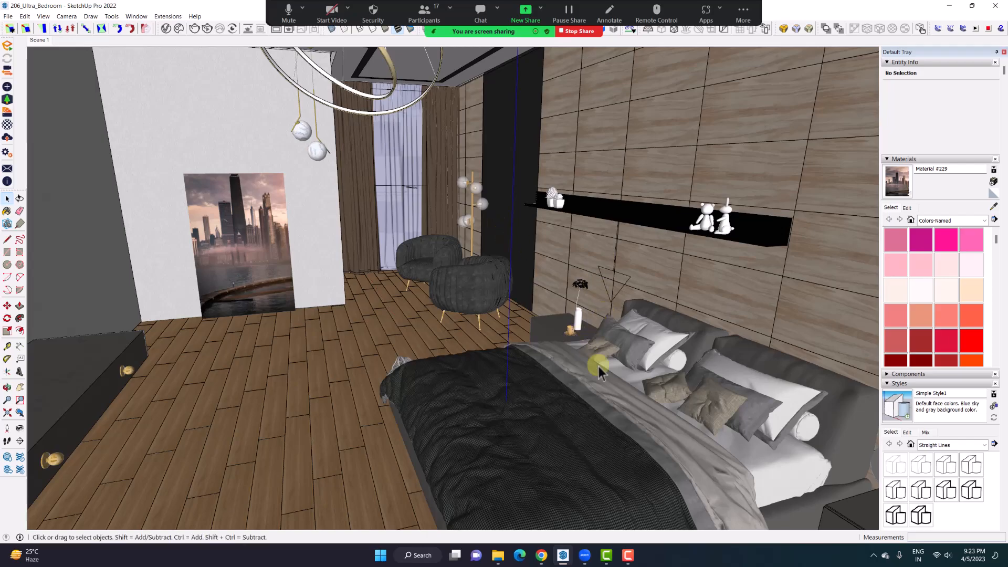
{"action": "mouse_move", "coordinate": [542, 555]}
{"action": "left_click", "coordinate": [610, 501]}
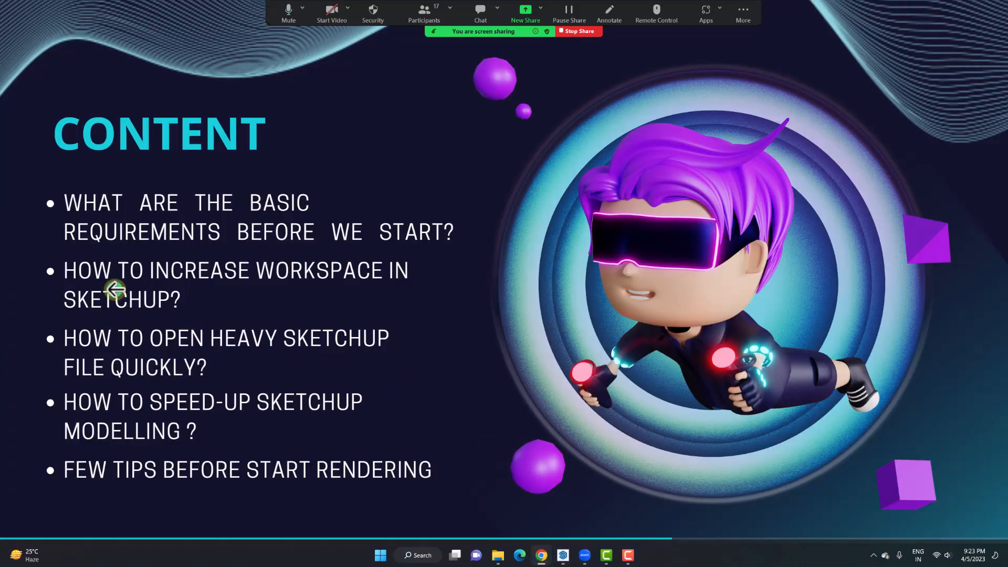
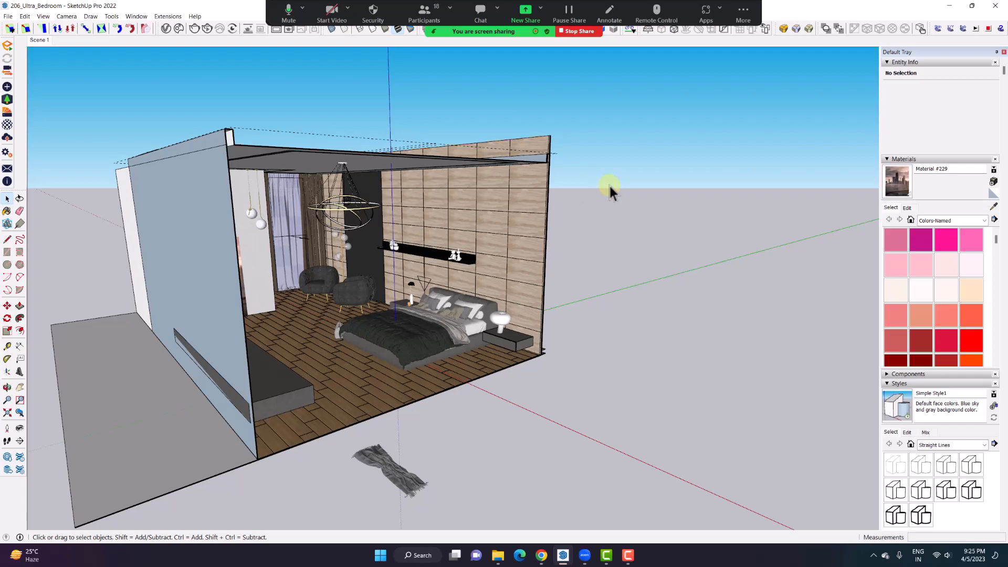
- Switch to the Untitled model with the walled box and scale figure, then orbit and pan to frame the box's corner
{"action": "mouse_move", "coordinate": [562, 555]}
{"action": "left_click", "coordinate": [672, 504]}
{"action": "left_click_drag", "start_coordinate": [462, 315], "coordinate": [696, 169]}
{"action": "scroll", "coordinate": [405, 181], "scroll_direction": "down", "scroll_amount": 4}
{"action": "scroll", "coordinate": [405, 185], "scroll_direction": "up", "scroll_amount": 3}
{"action": "middle_click_drag", "start_coordinate": [397, 236], "coordinate": [266, 282], "text": "shift"}
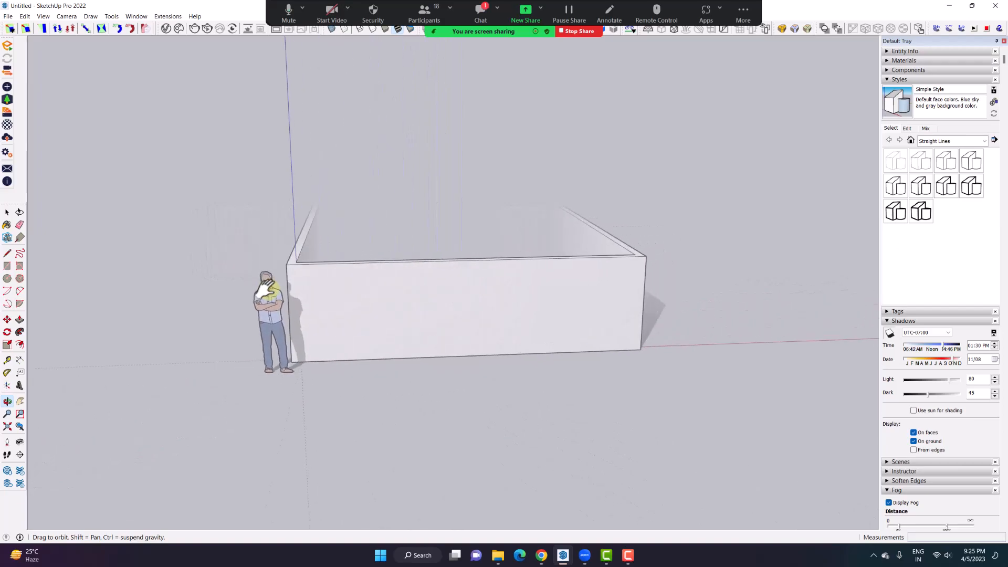
- Browse the Extensions and Window menus, then bring up Zoom's Meeting Chat
{"action": "left_click", "coordinate": [171, 18]}
{"action": "mouse_move", "coordinate": [140, 20]}
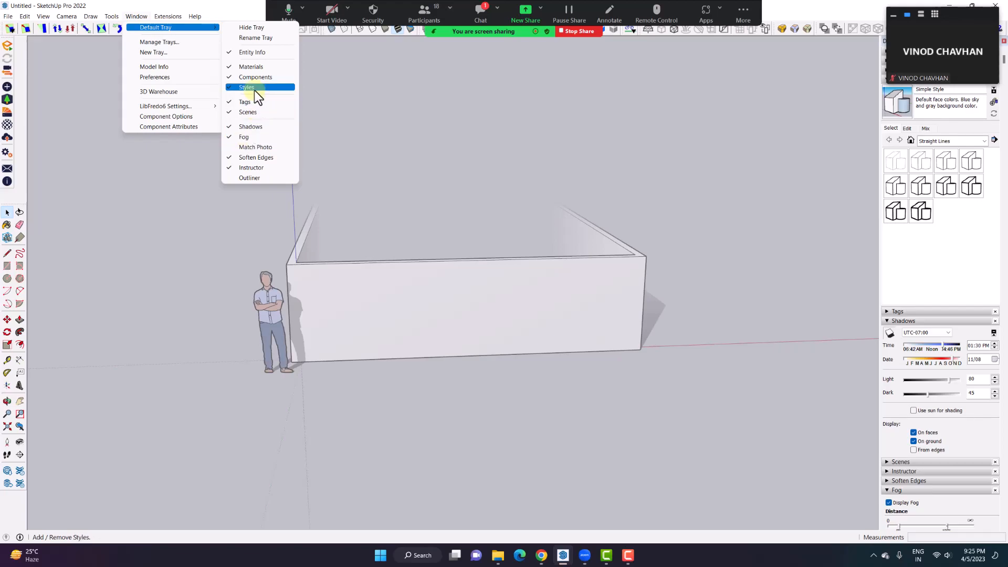
{"action": "left_click", "coordinate": [480, 11]}
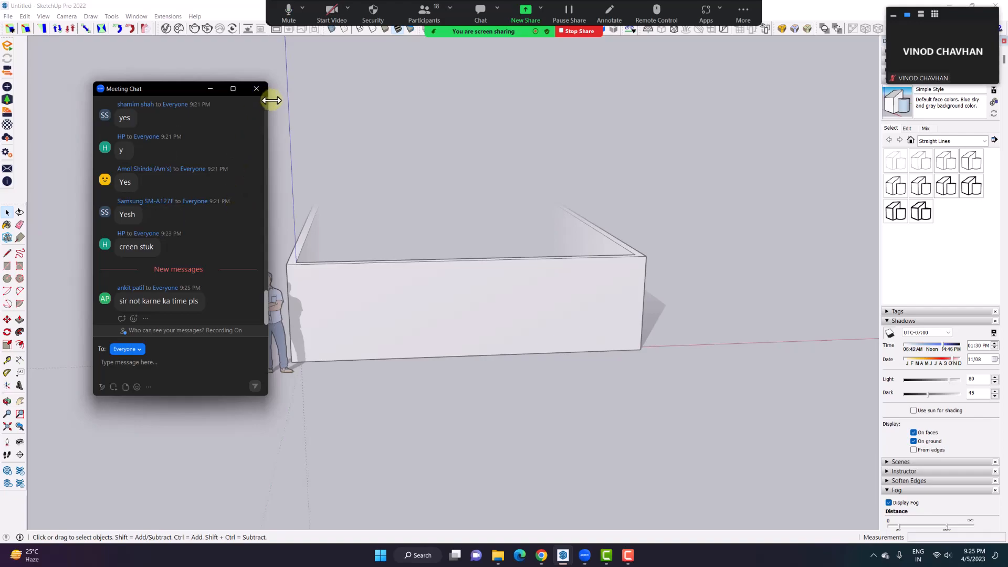
- Close the meeting chat and orbit to a higher, closer view of the box, checking the chat once more
{"action": "left_click", "coordinate": [256, 89]}
{"action": "middle_click_drag", "start_coordinate": [513, 234], "coordinate": [244, 338]}
{"action": "scroll", "coordinate": [460, 330], "scroll_direction": "up", "scroll_amount": 2}
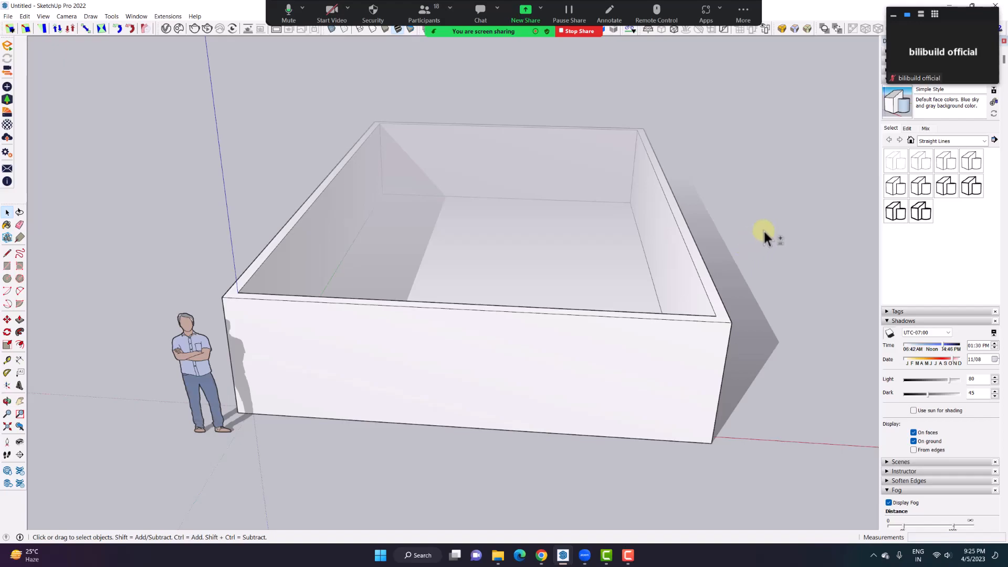
{"action": "left_click", "coordinate": [482, 10]}
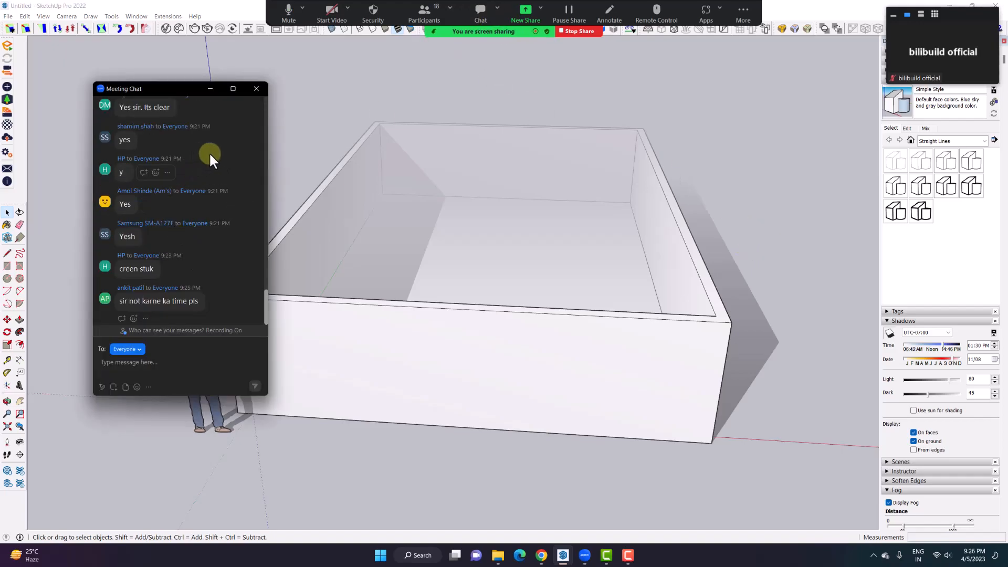
{"action": "left_click", "coordinate": [256, 89]}
{"action": "mouse_move", "coordinate": [288, 225]}
{"action": "middle_mouse_down"}
{"action": "mouse_move", "coordinate": [426, 244]}
{"action": "mouse_move", "coordinate": [449, 273]}
{"action": "middle_mouse_up"}
{"action": "scroll", "coordinate": [448, 273], "scroll_direction": "up", "scroll_amount": 2}
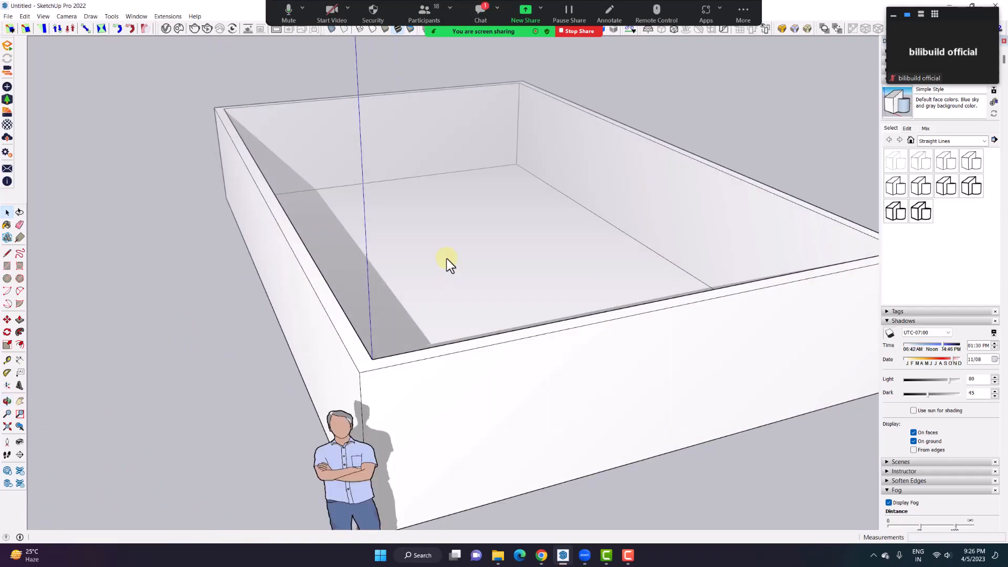
- Glance at the chat again, then list the Default Tray panels from the Window menu
{"action": "left_click", "coordinate": [474, 16]}
{"action": "left_click", "coordinate": [256, 89]}
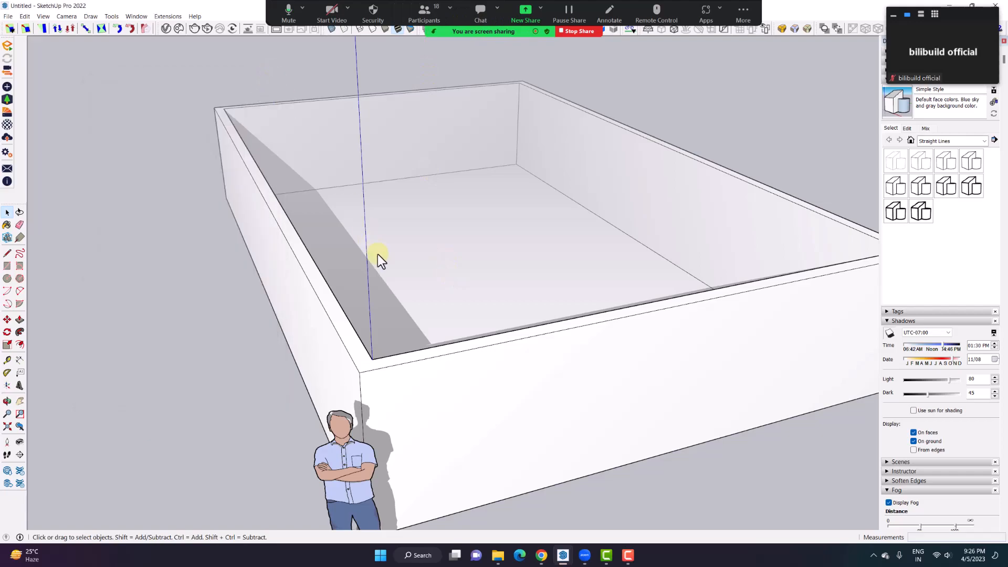
{"action": "scroll", "coordinate": [375, 296], "scroll_direction": "down", "scroll_amount": 2}
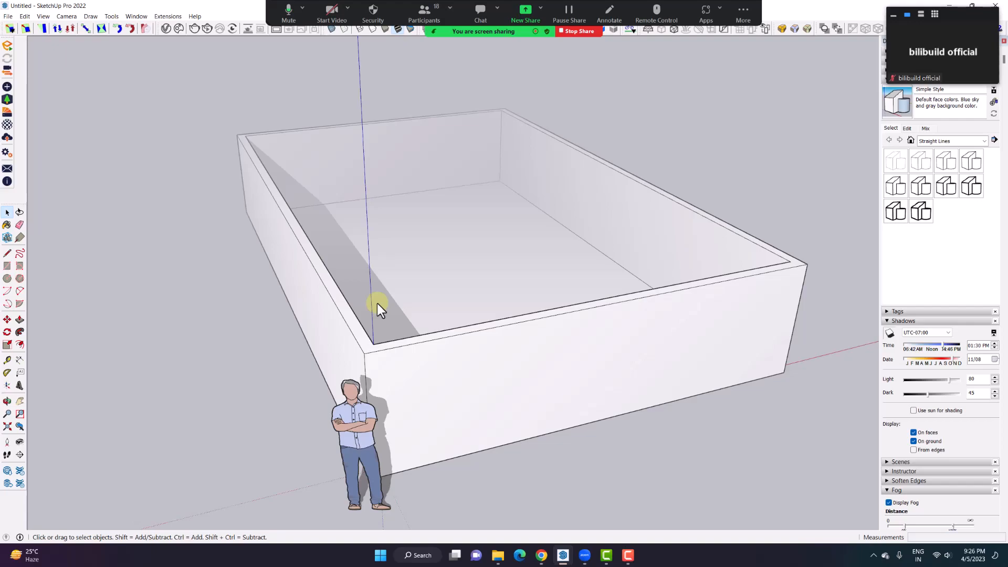
{"action": "left_click", "coordinate": [138, 17]}
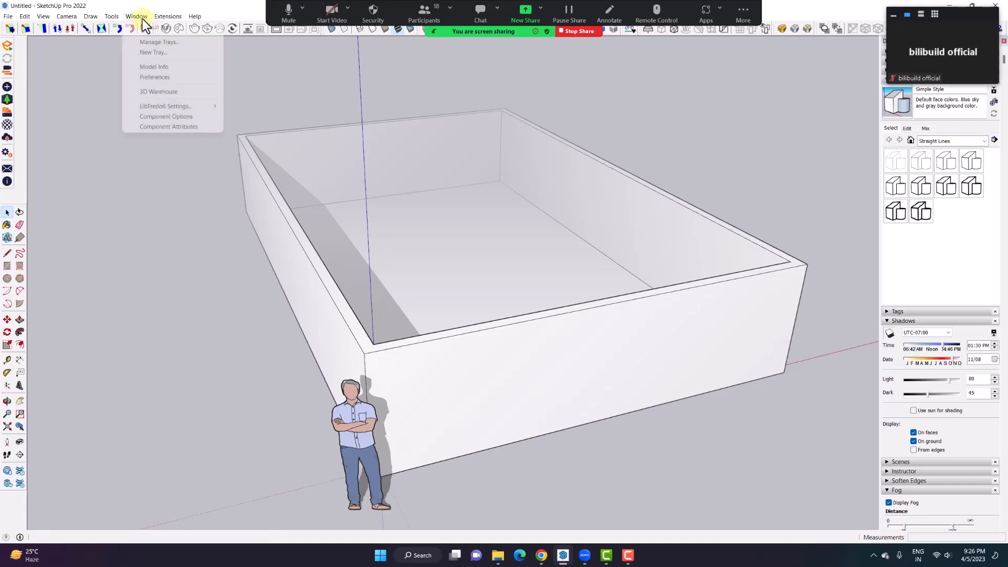
{"action": "mouse_move", "coordinate": [146, 27]}
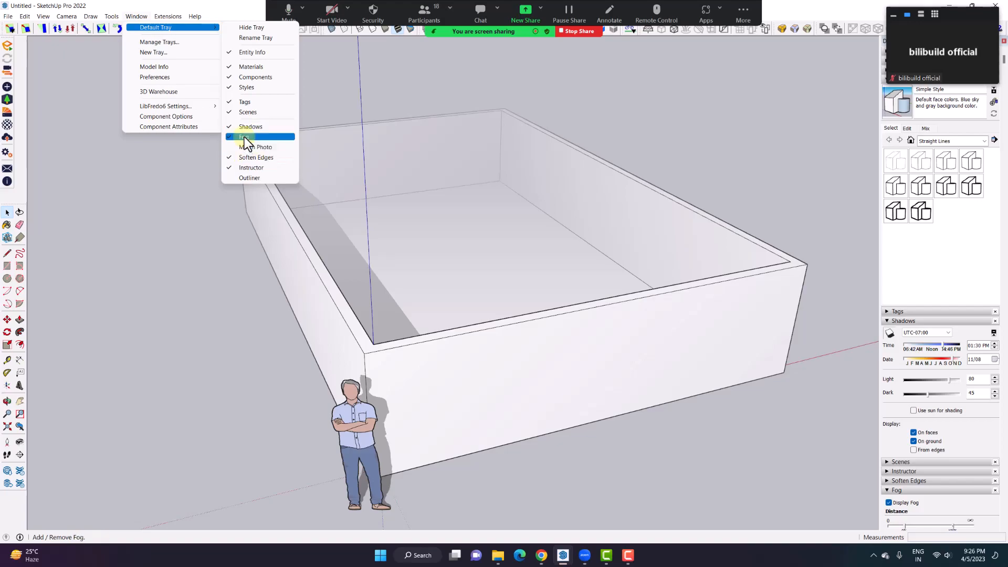
- Dismiss the panel list and scroll the tray to the Fog panel while orbiting the box
{"action": "left_click", "coordinate": [837, 136]}
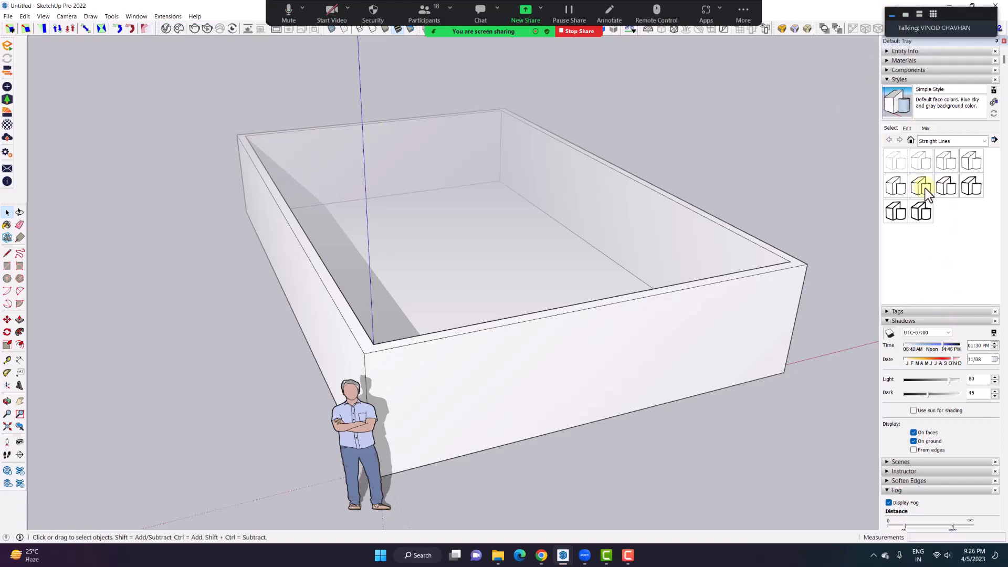
{"action": "scroll", "coordinate": [950, 299], "scroll_direction": "down", "scroll_amount": 1}
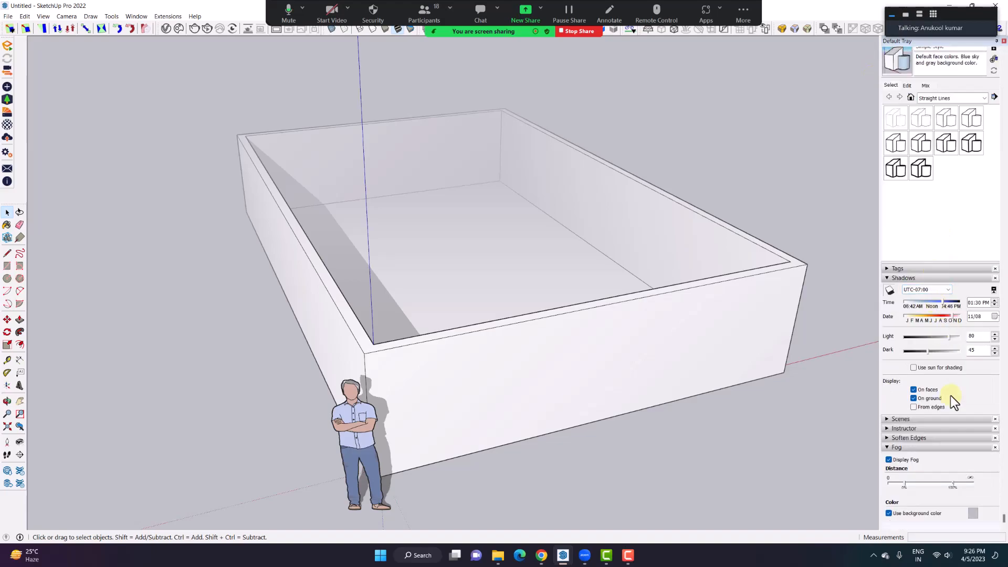
{"action": "scroll", "coordinate": [491, 317], "scroll_direction": "up", "scroll_amount": 2}
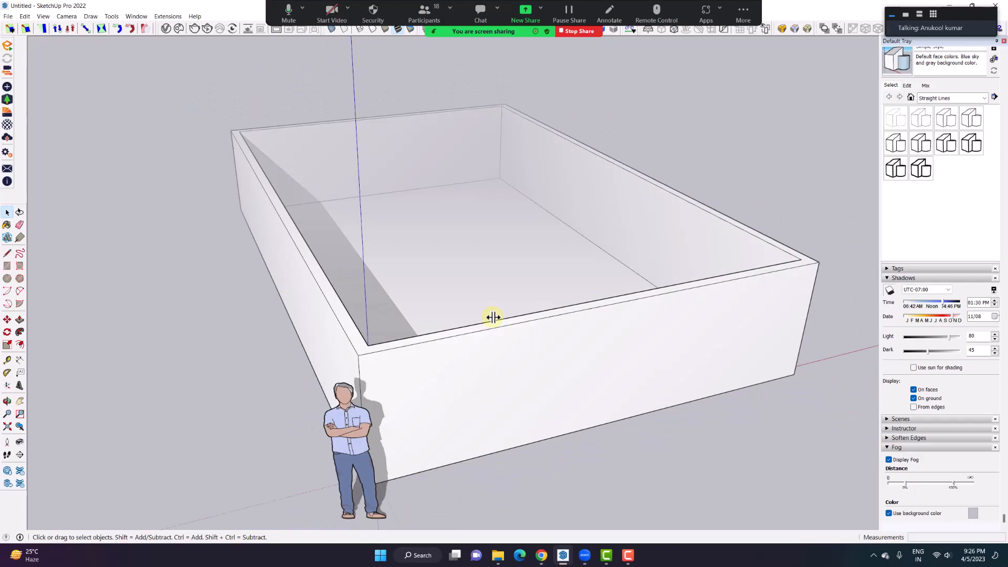
{"action": "scroll", "coordinate": [489, 316], "scroll_direction": "down", "scroll_amount": 3}
{"action": "middle_click_drag", "start_coordinate": [470, 306], "coordinate": [533, 280]}
{"action": "scroll", "coordinate": [534, 280], "scroll_direction": "up", "scroll_amount": 5}
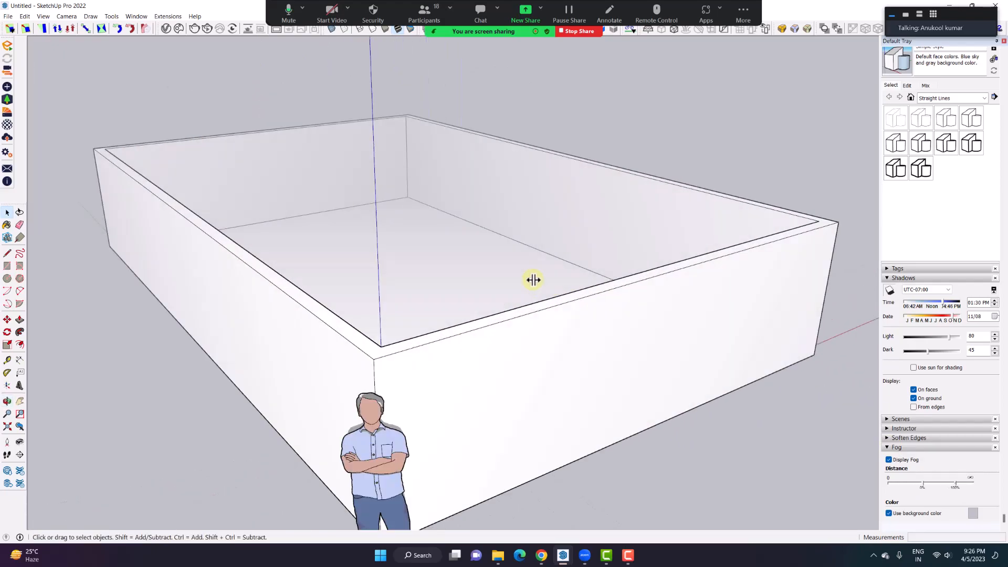
{"action": "scroll", "coordinate": [533, 280], "scroll_direction": "down", "scroll_amount": 3}
{"action": "scroll", "coordinate": [534, 279], "scroll_direction": "up", "scroll_amount": 5}
{"action": "middle_click_drag", "start_coordinate": [534, 279], "coordinate": [577, 289]}
{"action": "scroll", "coordinate": [577, 289], "scroll_direction": "down", "scroll_amount": 3}
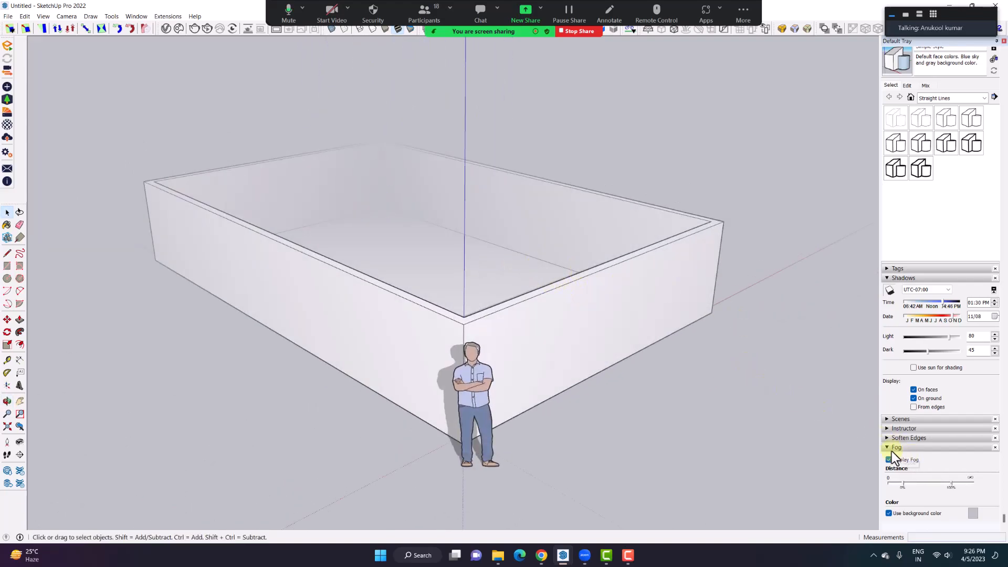
{"action": "middle_click_drag", "start_coordinate": [457, 252], "coordinate": [387, 216]}
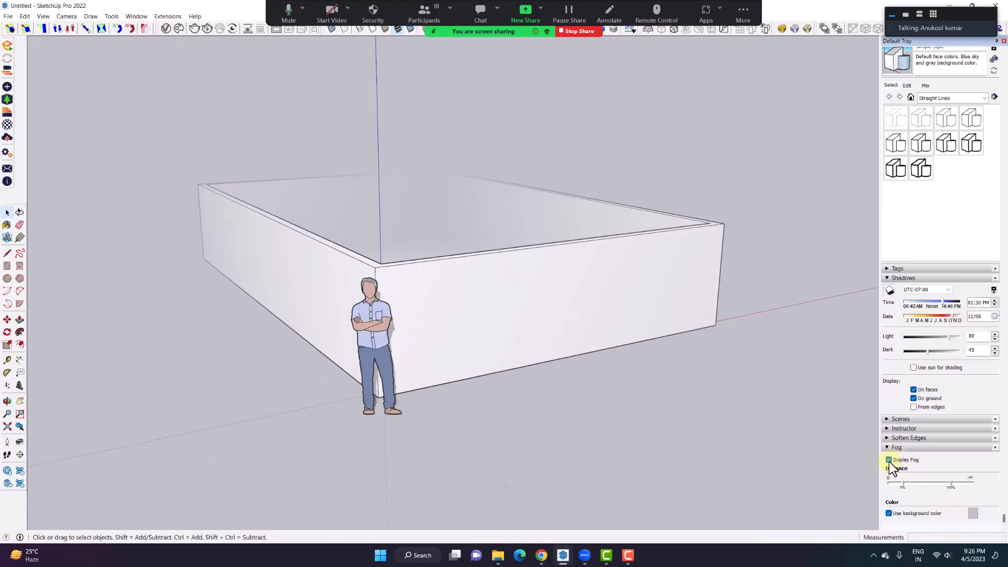
- Uncheck Display Fog and view the now-clear box from front, above and front-left
{"action": "left_click", "coordinate": [888, 460]}
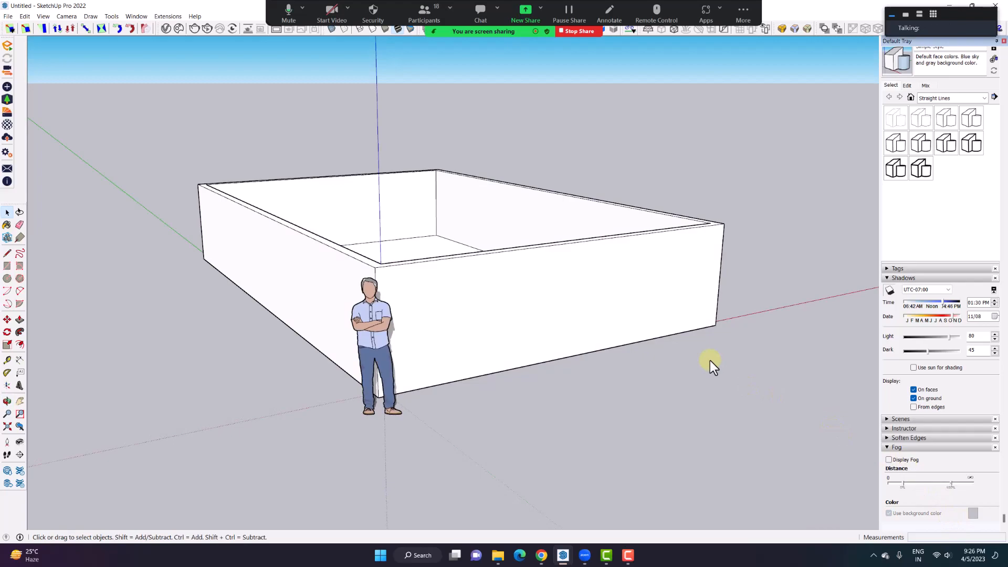
{"action": "middle_click_drag", "start_coordinate": [709, 360], "coordinate": [511, 391]}
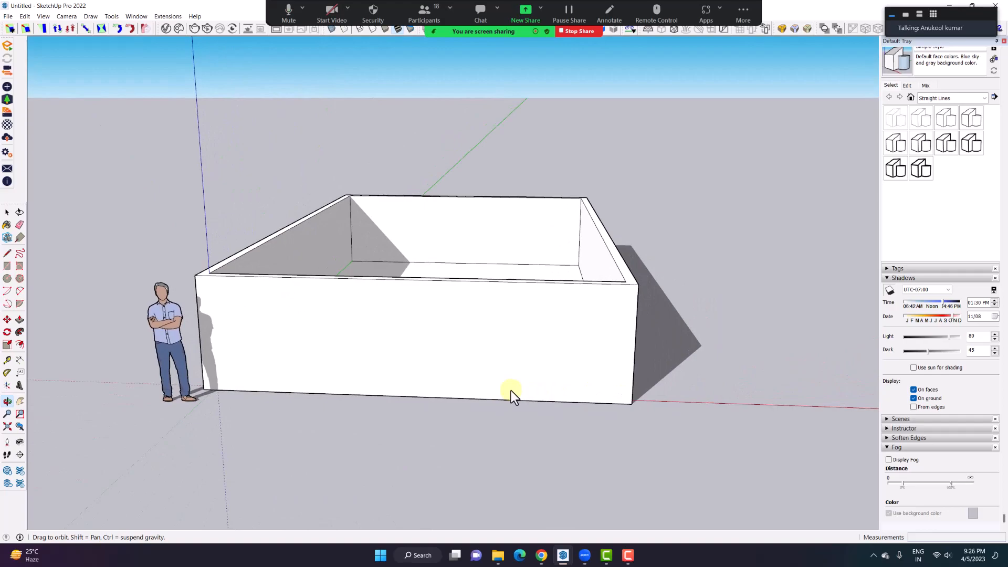
{"action": "middle_click_drag", "start_coordinate": [512, 390], "coordinate": [358, 401]}
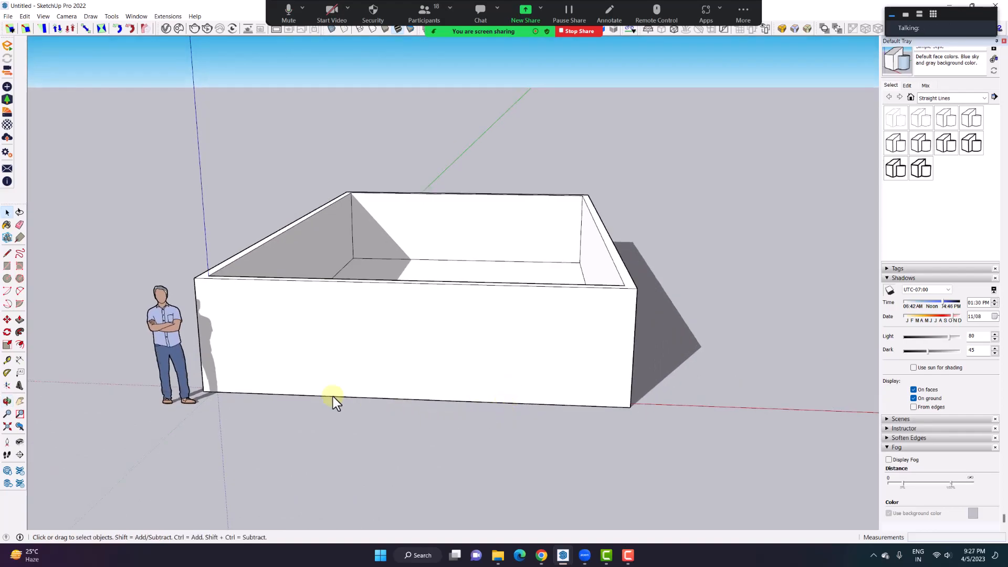
{"action": "middle_click_drag", "start_coordinate": [505, 452], "coordinate": [740, 509]}
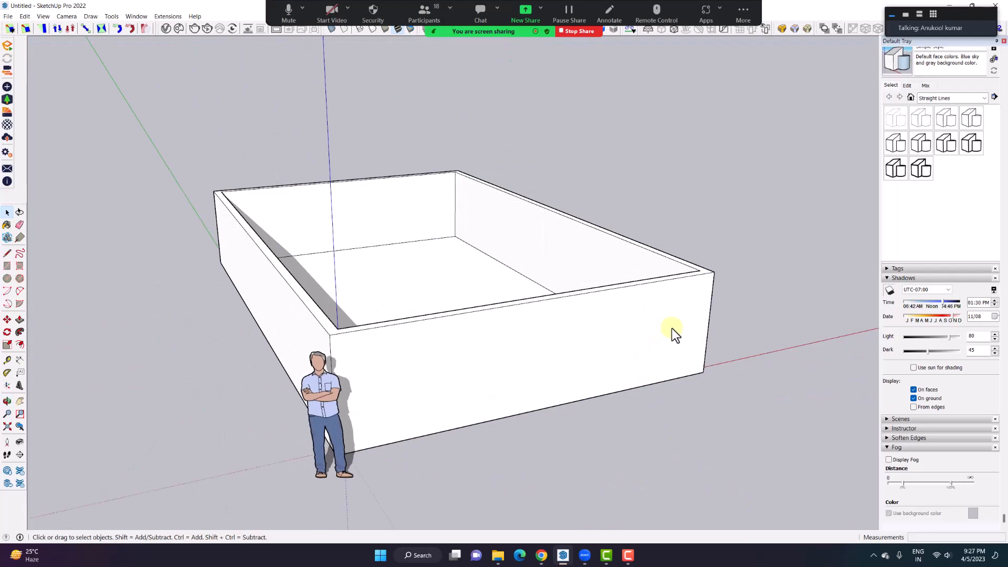
{"action": "middle_click_drag", "start_coordinate": [651, 367], "coordinate": [552, 389]}
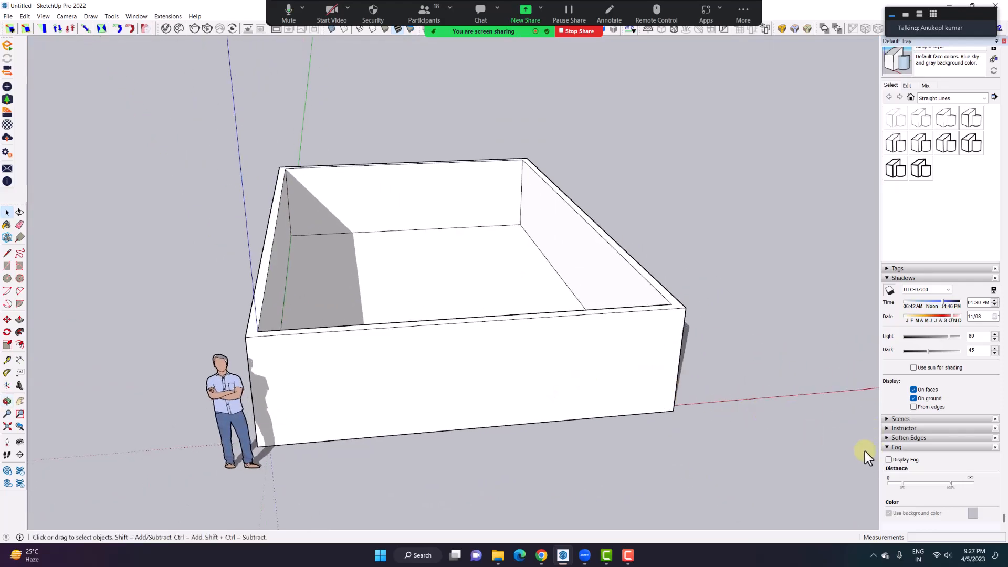
- Switch off shadows in the Shadows panel and orbit around the box from several angles
{"action": "left_click", "coordinate": [896, 279]}
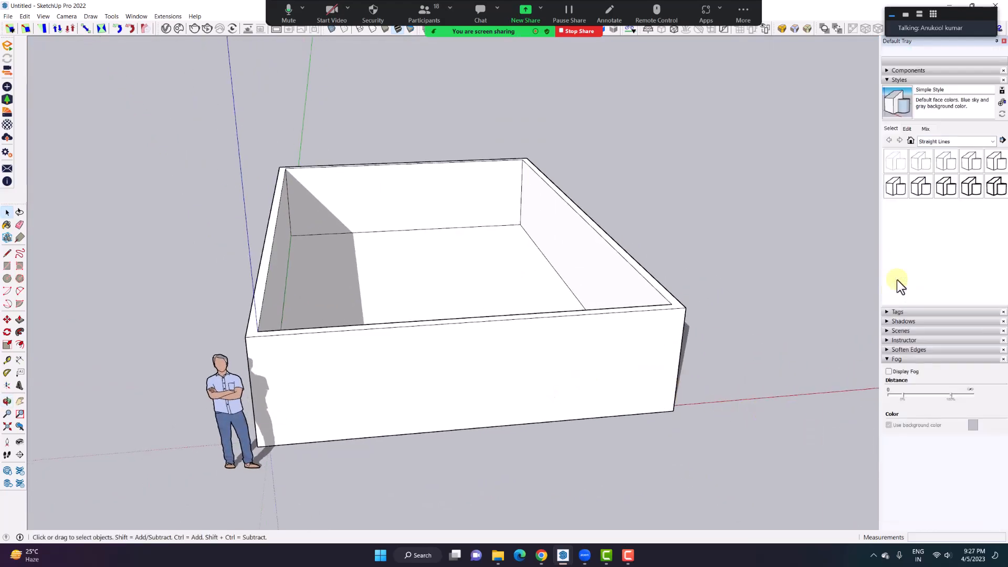
{"action": "left_click", "coordinate": [900, 322]}
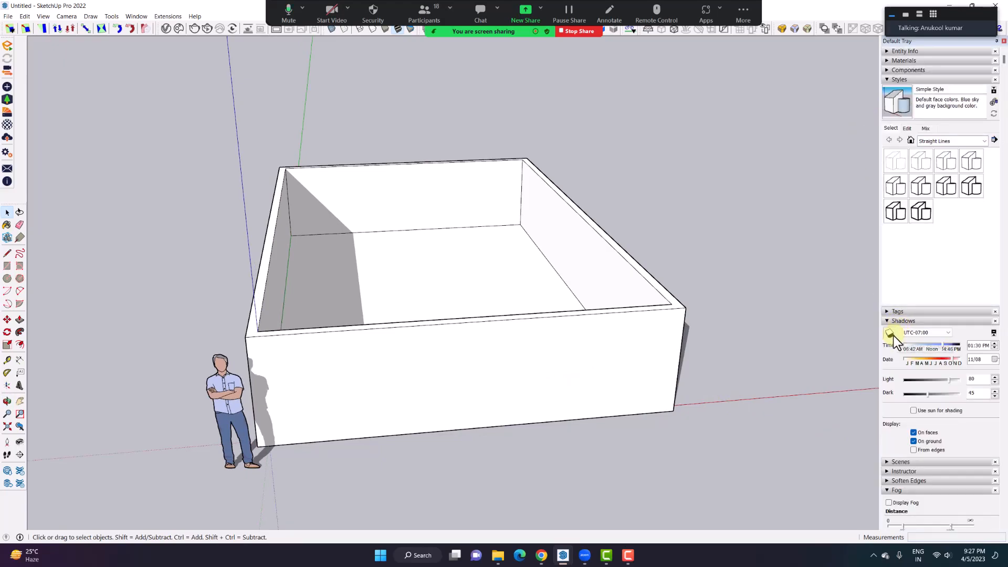
{"action": "left_click", "coordinate": [889, 333]}
{"action": "middle_click_drag", "start_coordinate": [819, 336], "coordinate": [621, 344]}
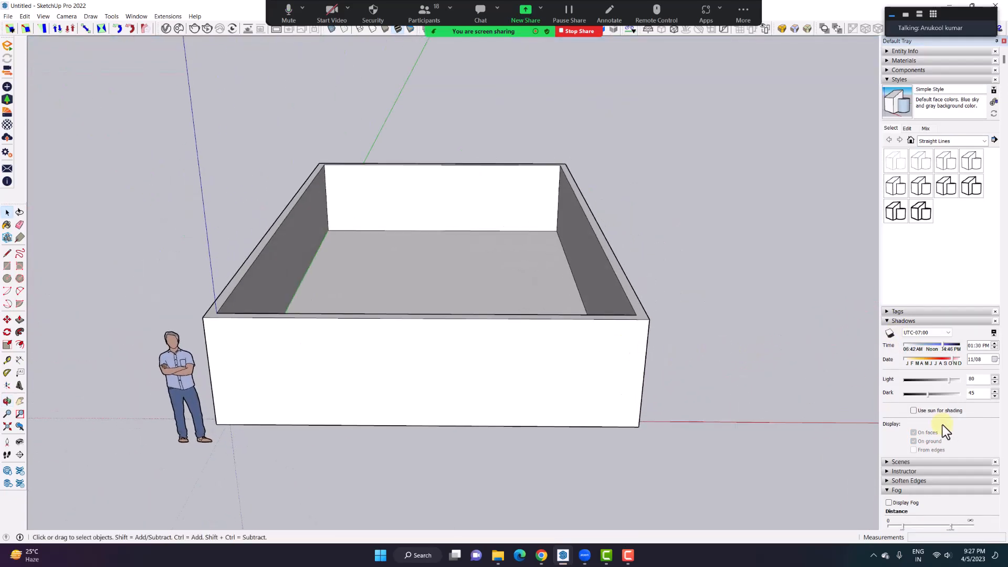
{"action": "middle_click_drag", "start_coordinate": [474, 307], "coordinate": [282, 223]}
{"action": "scroll", "coordinate": [281, 222], "scroll_direction": "up", "scroll_amount": 1}
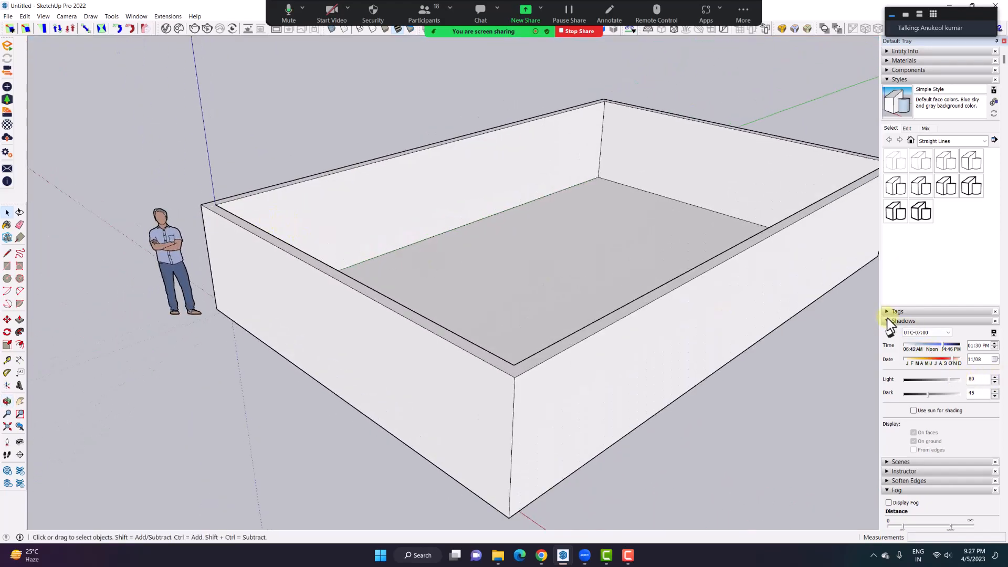
{"action": "middle_click_drag", "start_coordinate": [444, 193], "coordinate": [618, 289]}
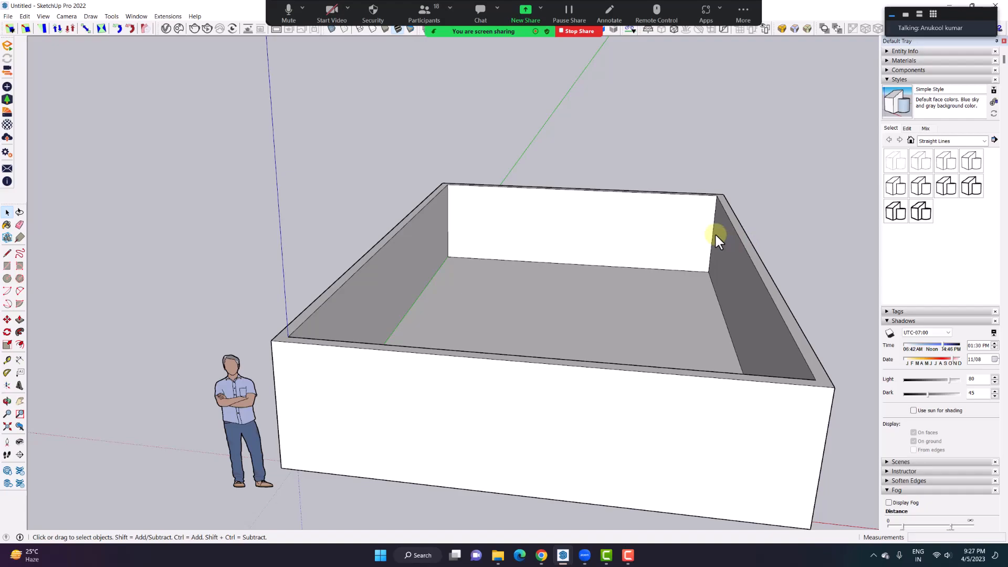
{"action": "scroll", "coordinate": [686, 285], "scroll_direction": "down", "scroll_amount": 3}
{"action": "middle_click_drag", "start_coordinate": [685, 285], "coordinate": [647, 218]}
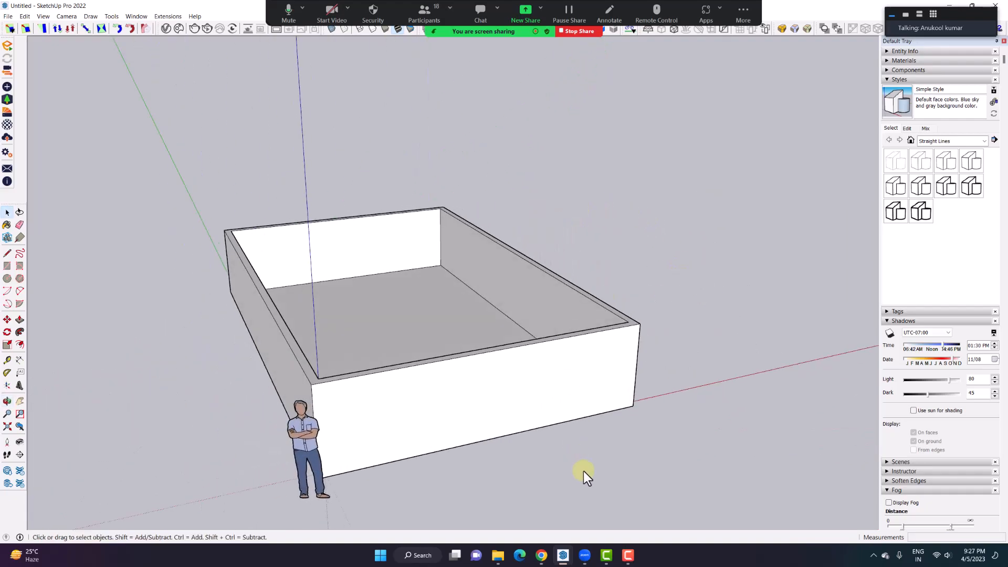
- Return to the 206_Ultra_Bedroom model and orbit around the bedroom
{"action": "mouse_move", "coordinate": [562, 553]}
{"action": "left_click", "coordinate": [561, 502]}
{"action": "middle_click_drag", "start_coordinate": [411, 266], "coordinate": [451, 286]}
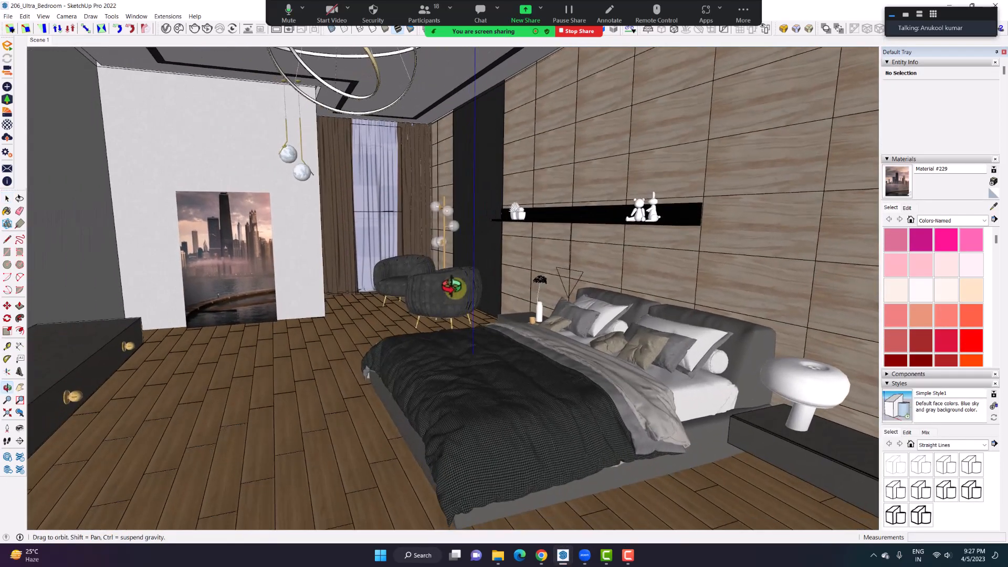
- Check the File and Window menus, then open the Styles Edit settings showing Watermark1 with display off
{"action": "left_click", "coordinate": [9, 16]}
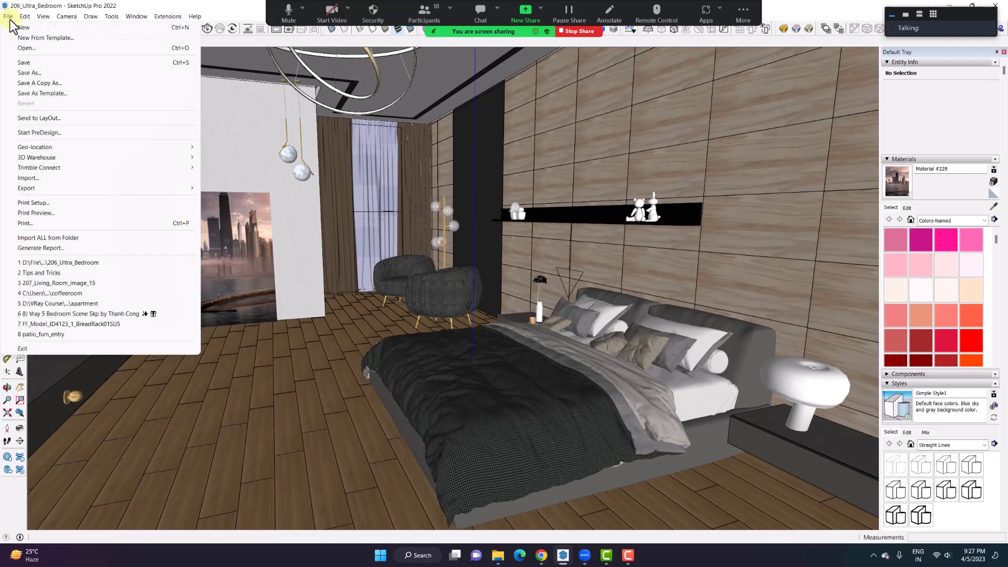
{"action": "left_click", "coordinate": [128, 8]}
{"action": "middle_click_drag", "start_coordinate": [594, 338], "coordinate": [528, 336]}
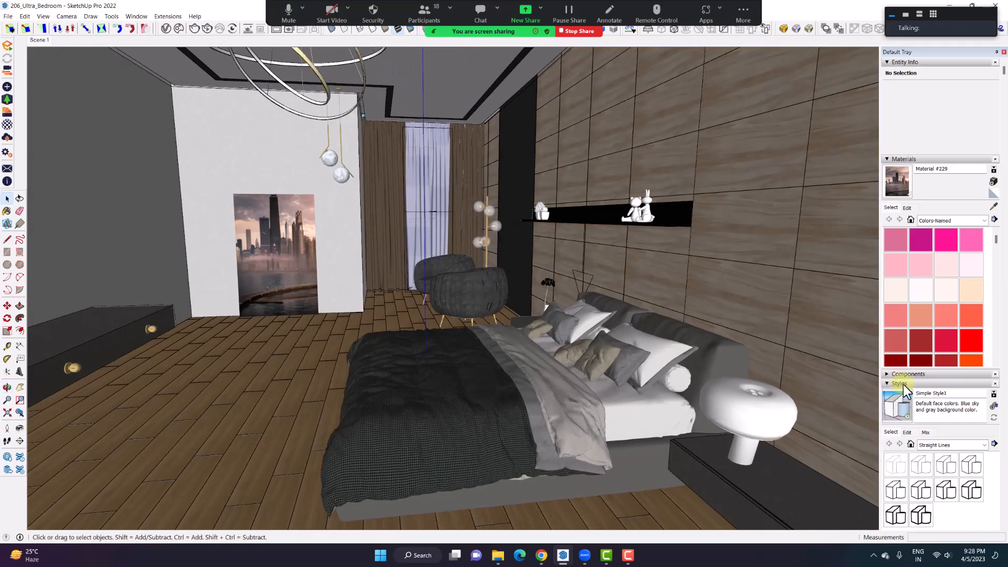
{"action": "left_click", "coordinate": [139, 19]}
{"action": "mouse_move", "coordinate": [144, 28]}
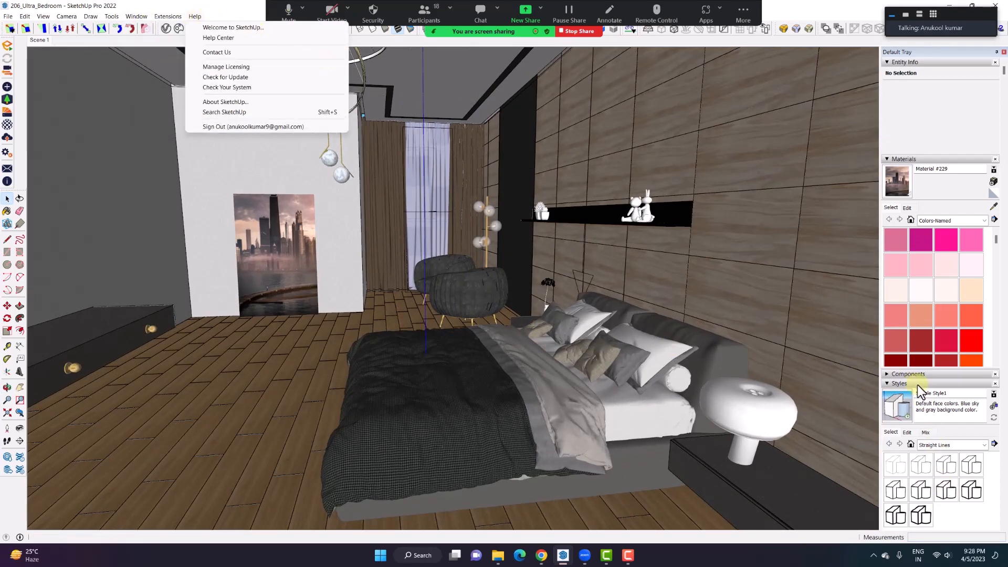
{"action": "left_click", "coordinate": [909, 433]}
{"action": "scroll", "coordinate": [950, 430], "scroll_direction": "down", "scroll_amount": 3}
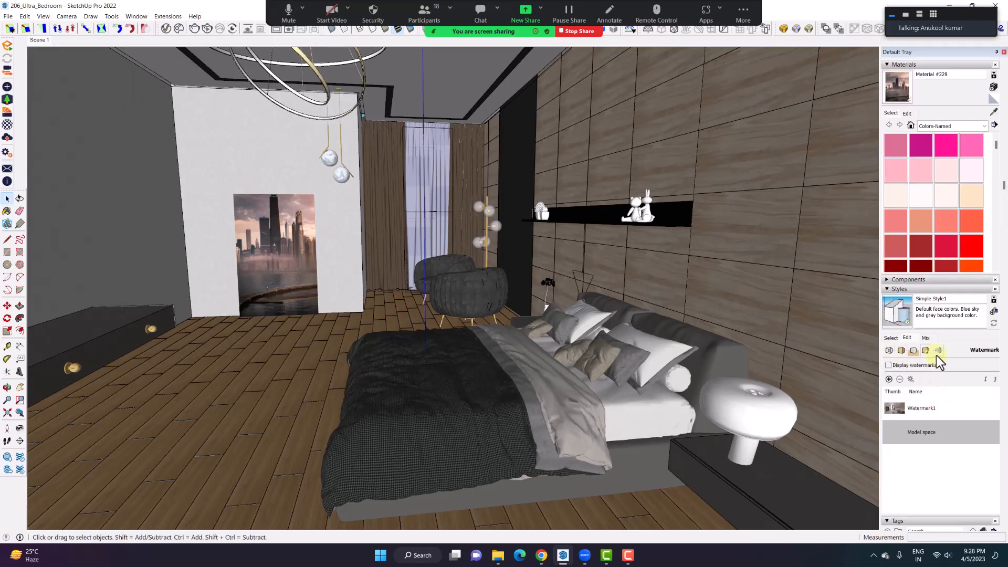
- Try thick Profiles in the style's Edge settings, inspecting the bedroom, then turn them off and open the chat
{"action": "left_click", "coordinate": [890, 350]}
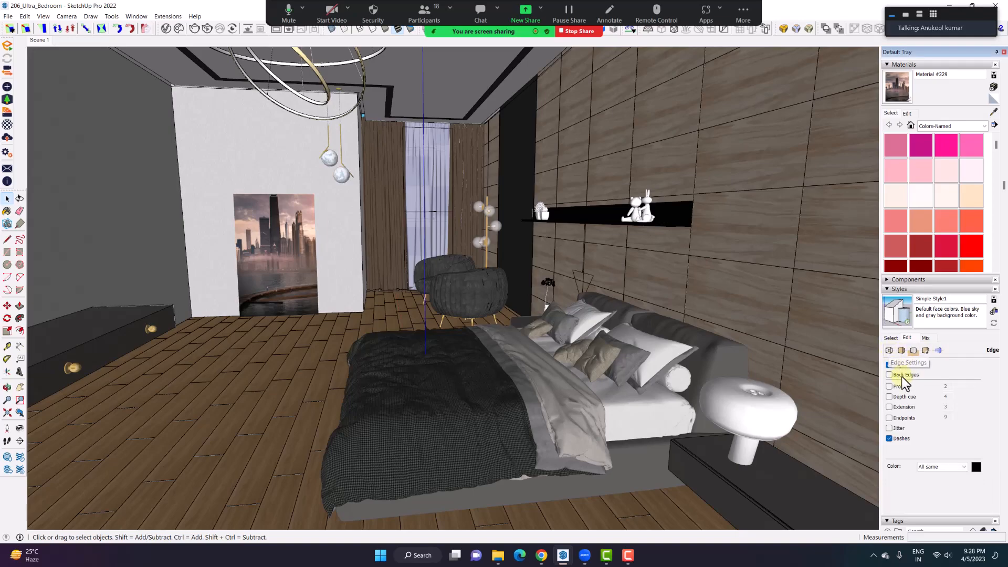
{"action": "left_click", "coordinate": [889, 387]}
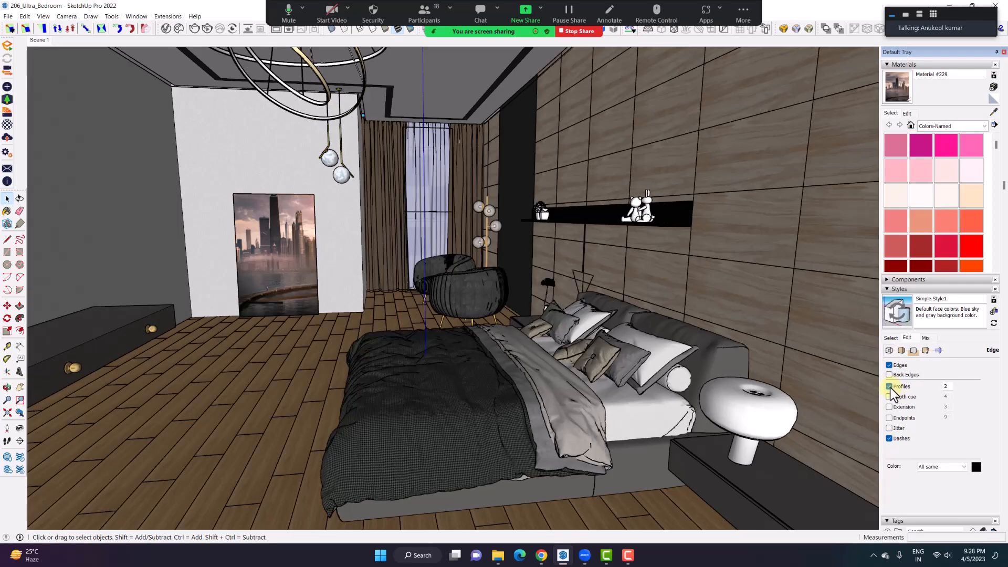
{"action": "middle_click_drag", "start_coordinate": [428, 257], "coordinate": [503, 270]}
{"action": "scroll", "coordinate": [580, 310], "scroll_direction": "up", "scroll_amount": 2}
{"action": "middle_click_drag", "start_coordinate": [581, 312], "coordinate": [600, 320]}
{"action": "left_click", "coordinate": [889, 386]}
{"action": "middle_click_drag", "start_coordinate": [675, 348], "coordinate": [619, 346]}
{"action": "left_click", "coordinate": [475, 10]}
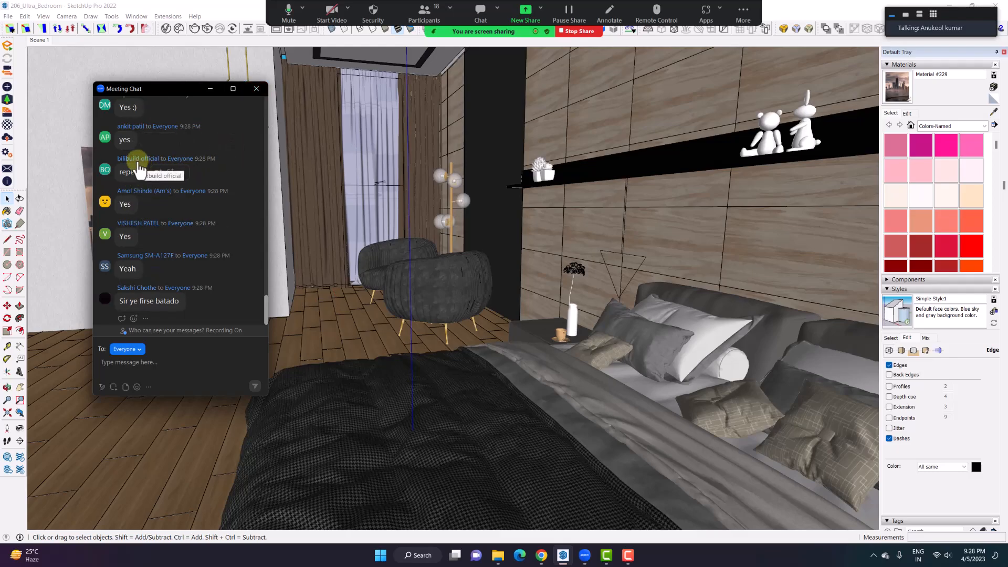
- Close the meeting chat and orbit and zoom out to take in more of the bedroom
{"action": "left_click", "coordinate": [256, 88]}
{"action": "middle_click_drag", "start_coordinate": [413, 261], "coordinate": [413, 261]}
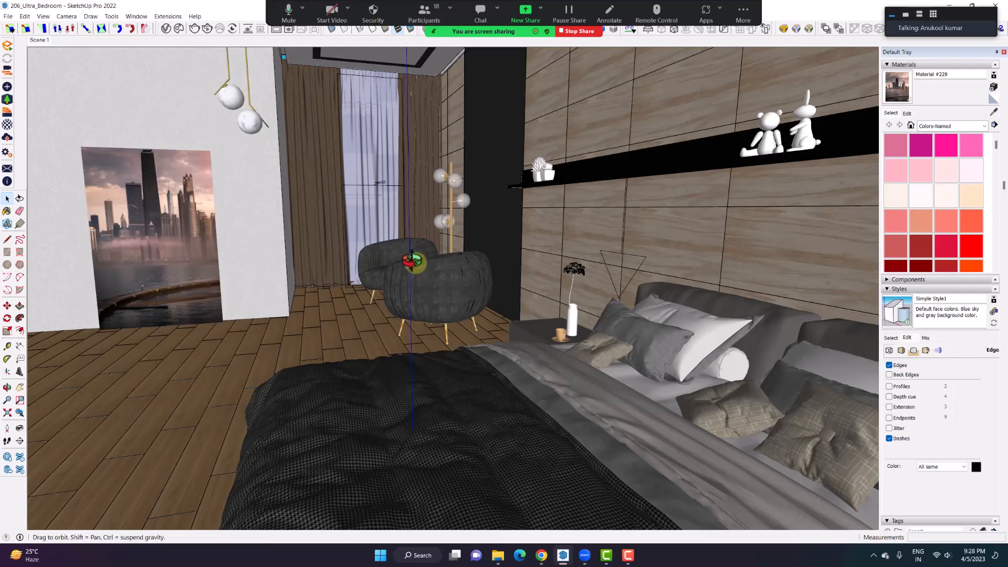
{"action": "scroll", "coordinate": [413, 261], "scroll_direction": "down", "scroll_amount": 6}
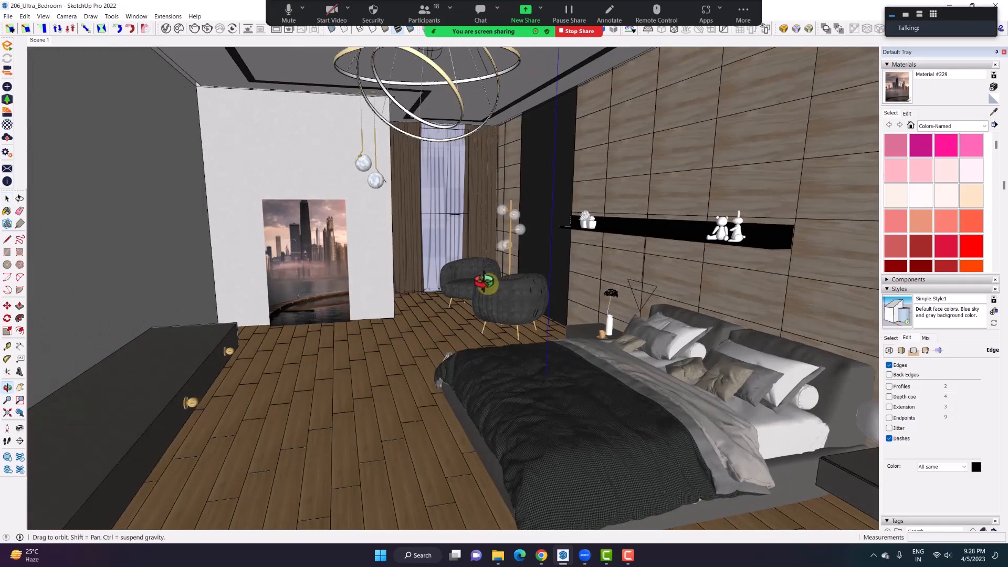
{"action": "middle_click_drag", "start_coordinate": [484, 282], "coordinate": [486, 282]}
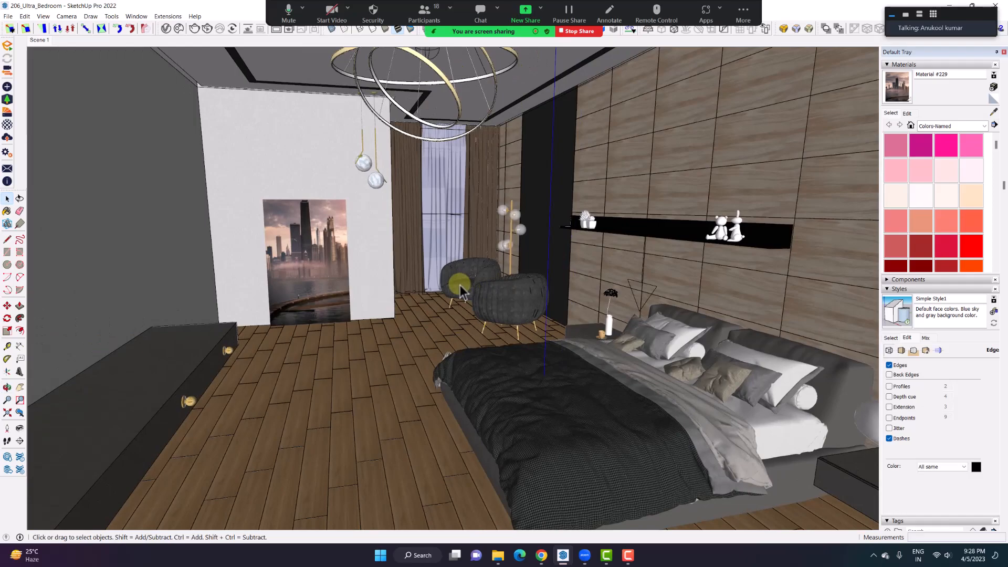
{"action": "left_click", "coordinate": [131, 21]}
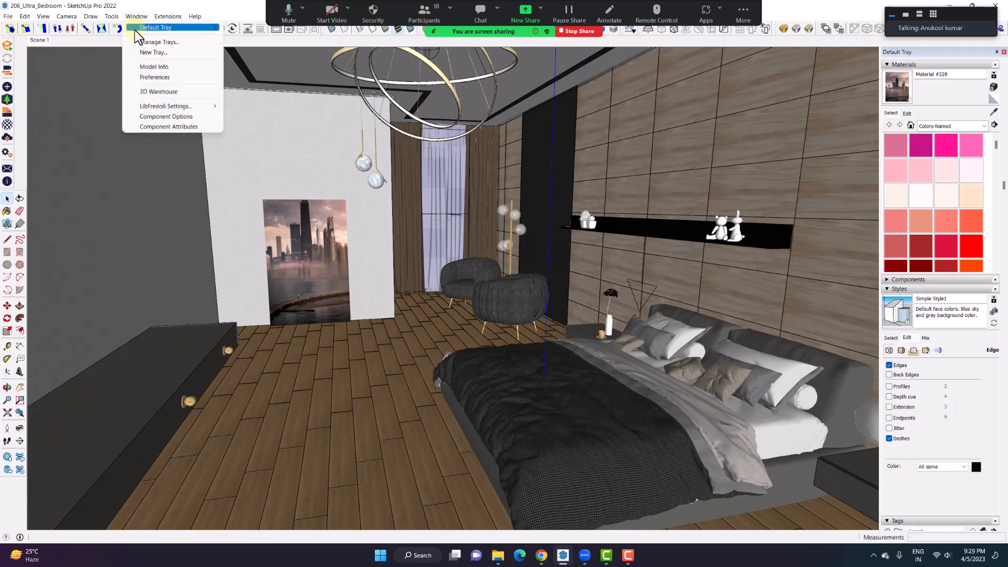
{"action": "mouse_move", "coordinate": [135, 30]}
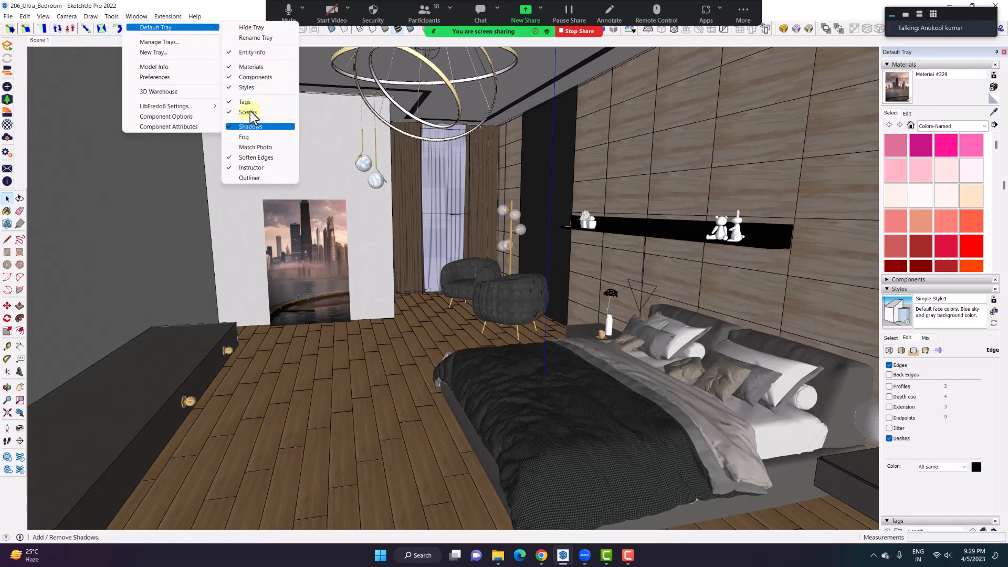
{"action": "left_click", "coordinate": [228, 17]}
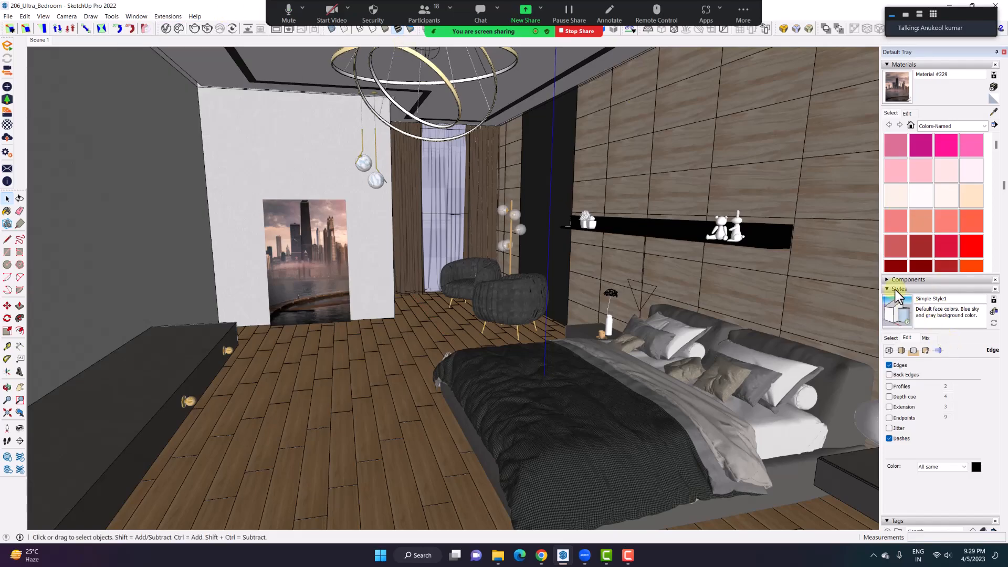
{"action": "mouse_move", "coordinate": [659, 286]}
{"action": "middle_mouse_down"}
{"action": "mouse_move", "coordinate": [581, 288]}
{"action": "mouse_move", "coordinate": [640, 285]}
{"action": "middle_mouse_up"}
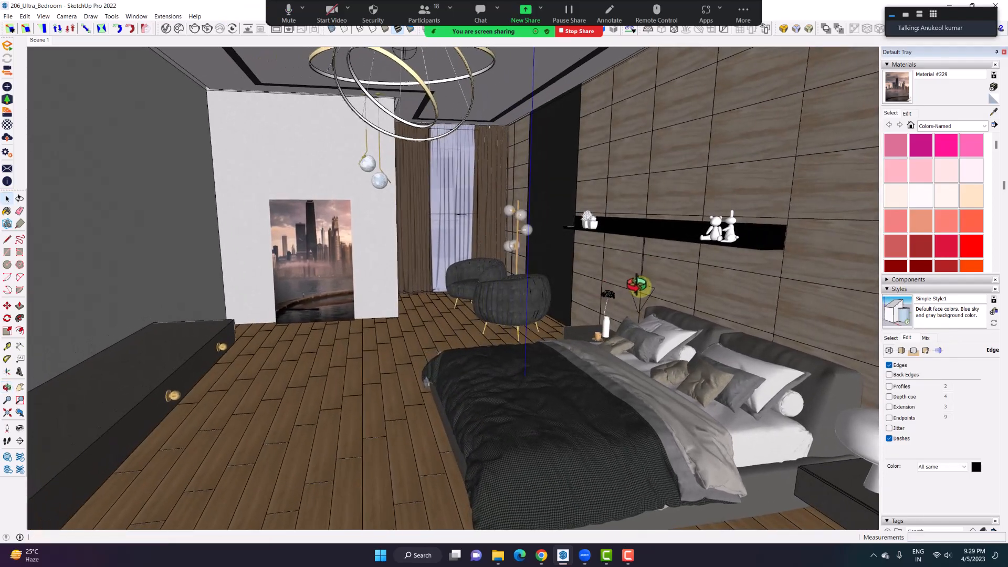
{"action": "left_click", "coordinate": [900, 290]}
{"action": "left_click", "coordinate": [903, 291]}
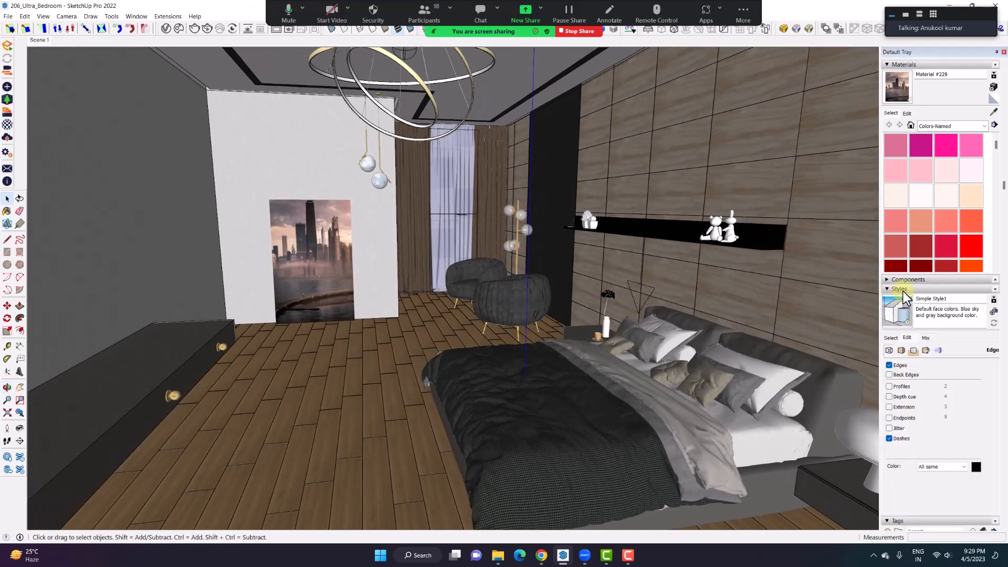
{"action": "left_click", "coordinate": [890, 386]}
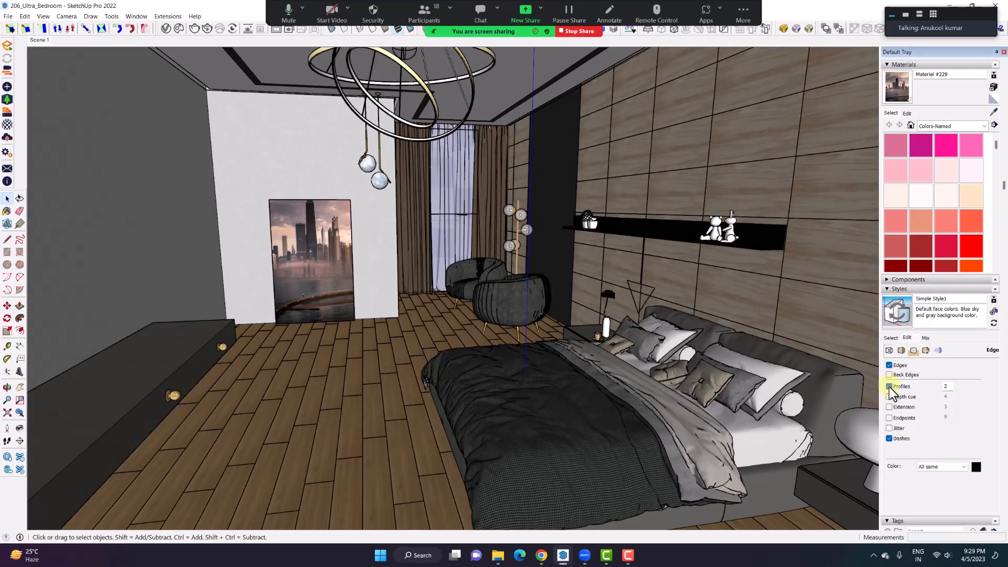
{"action": "left_click", "coordinate": [890, 386]}
{"action": "middle_click_drag", "start_coordinate": [611, 328], "coordinate": [726, 419]}
{"action": "left_click", "coordinate": [890, 386]}
{"action": "scroll", "coordinate": [726, 418], "scroll_direction": "up", "scroll_amount": 5}
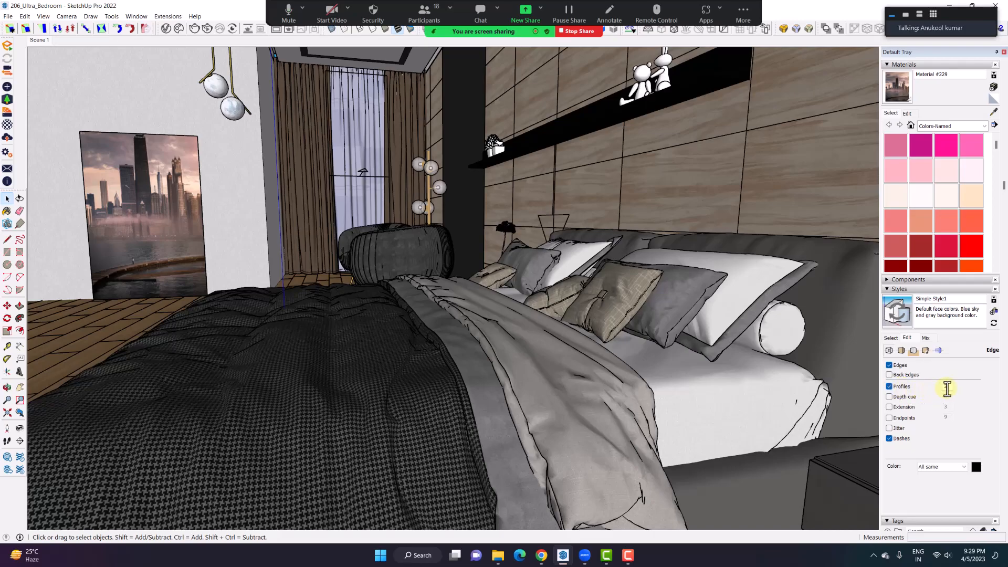
{"action": "middle_click_drag", "start_coordinate": [427, 237], "coordinate": [463, 275]}
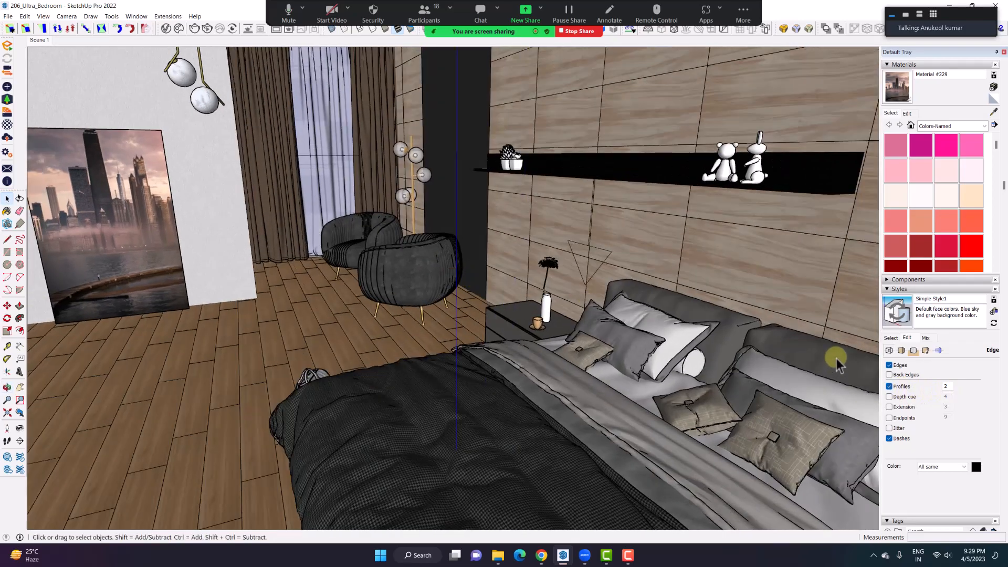
{"action": "left_click", "coordinate": [889, 386]}
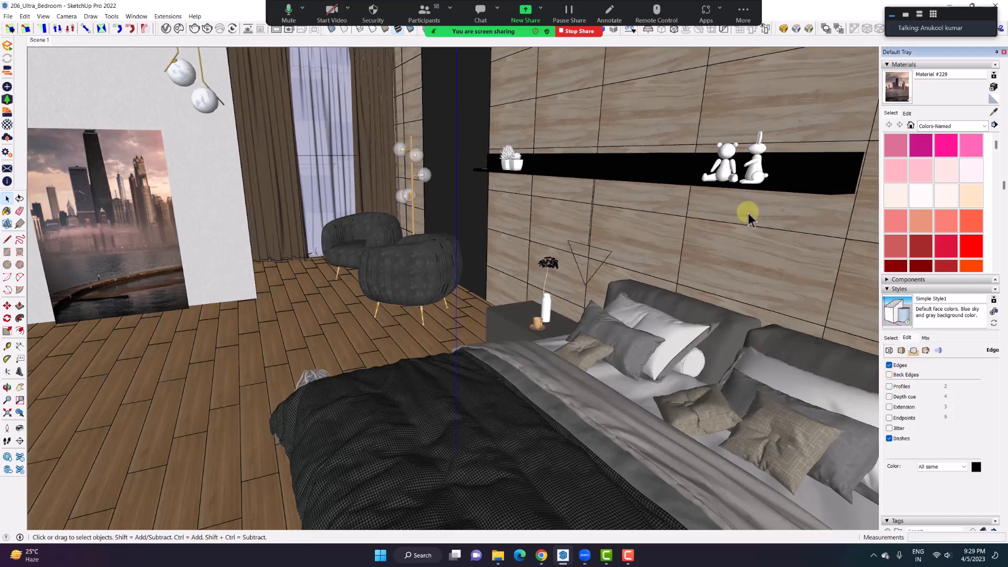
{"action": "scroll", "coordinate": [749, 218], "scroll_direction": "up", "scroll_amount": 2}
{"action": "scroll", "coordinate": [736, 226], "scroll_direction": "up", "scroll_amount": 2}
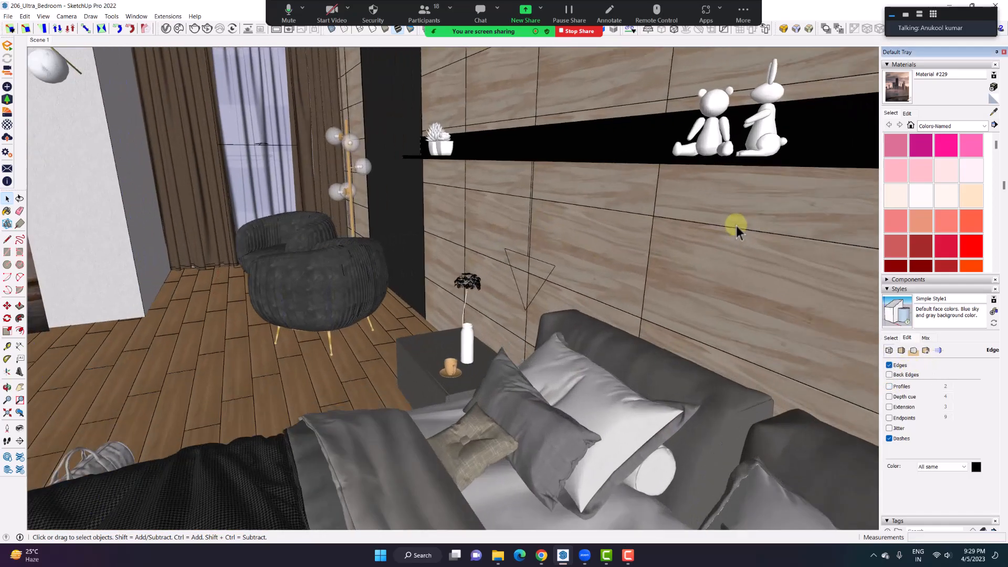
{"action": "left_click", "coordinate": [890, 365]}
{"action": "middle_click_drag", "start_coordinate": [717, 261], "coordinate": [573, 347]}
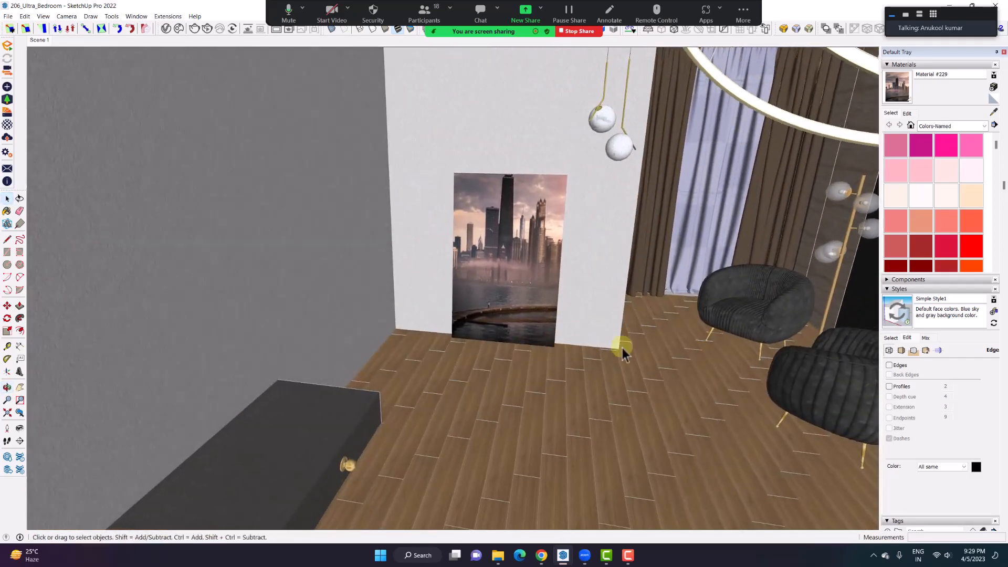
{"action": "key", "text": "l"}
{"action": "middle_click_drag", "start_coordinate": [236, 416], "coordinate": [231, 411]}
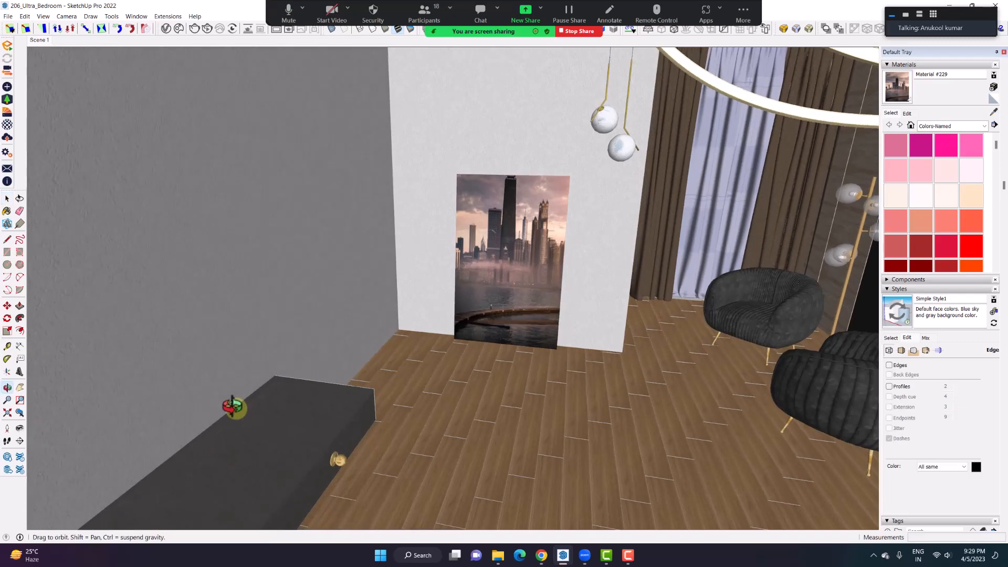
{"action": "left_click", "coordinate": [275, 397]}
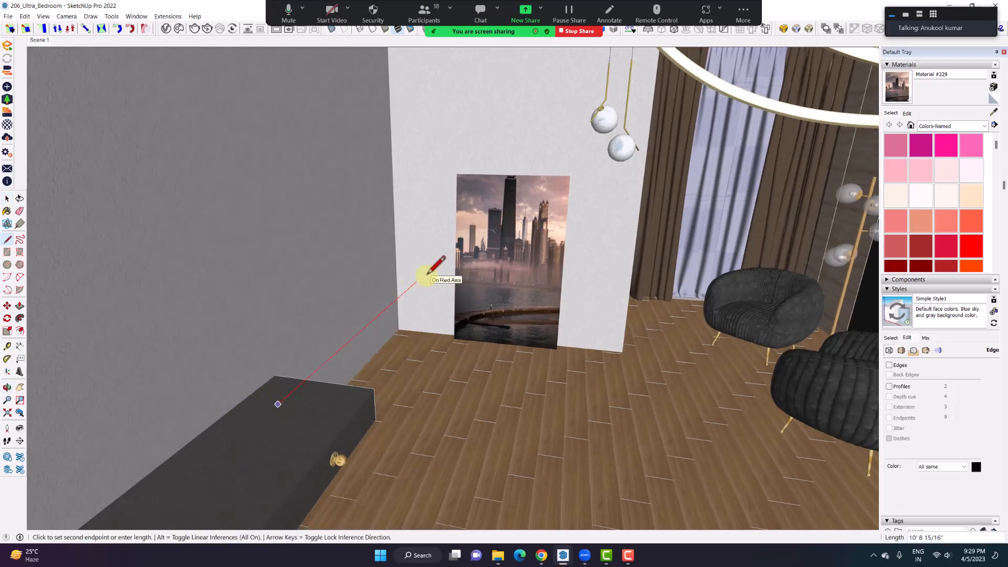
{"action": "key", "text": "space"}
{"action": "middle_click_drag", "start_coordinate": [424, 294], "coordinate": [366, 285]}
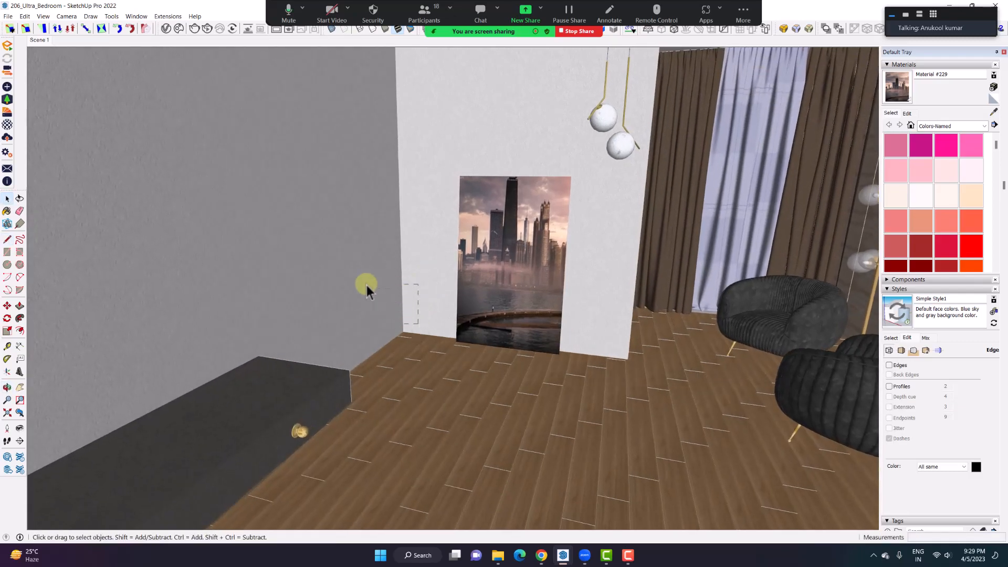
{"action": "left_click", "coordinate": [366, 285]}
{"action": "left_click", "coordinate": [430, 263]}
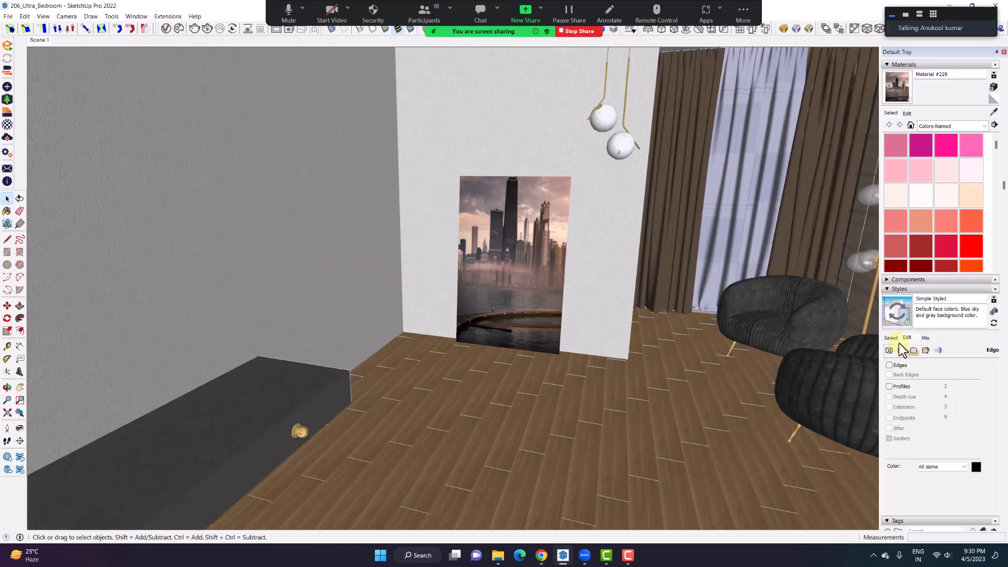
{"action": "left_click", "coordinate": [889, 366]}
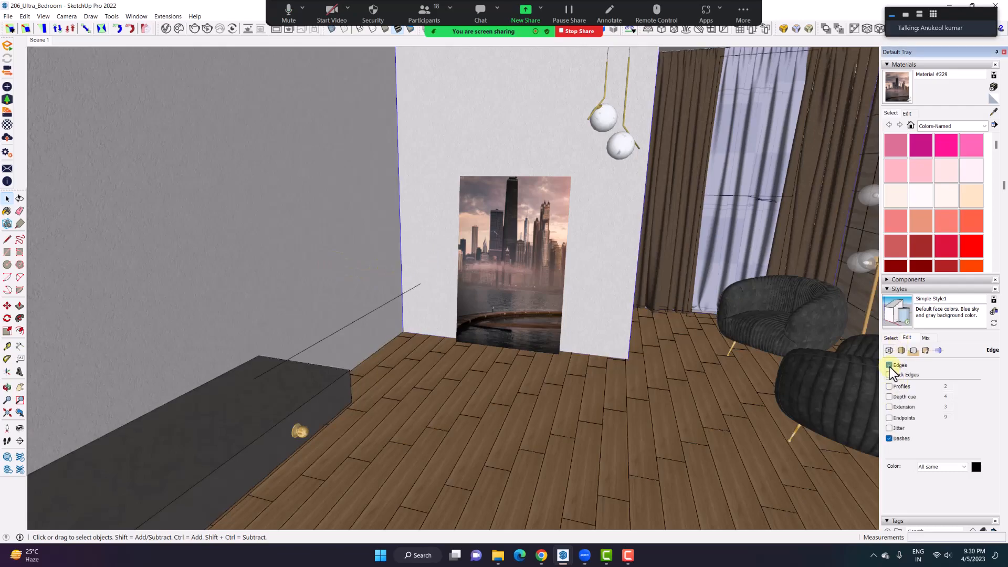
{"action": "middle_click_drag", "start_coordinate": [448, 316], "coordinate": [496, 321]}
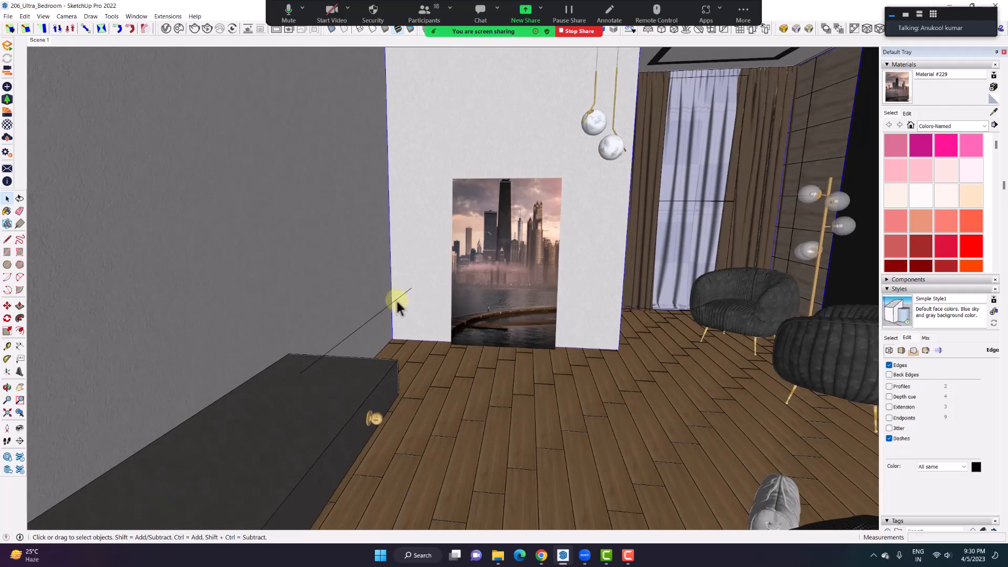
{"action": "left_click", "coordinate": [396, 299]}
{"action": "scroll", "coordinate": [394, 299], "scroll_direction": "up", "scroll_amount": 3}
{"action": "scroll", "coordinate": [393, 298], "scroll_direction": "down", "scroll_amount": 5}
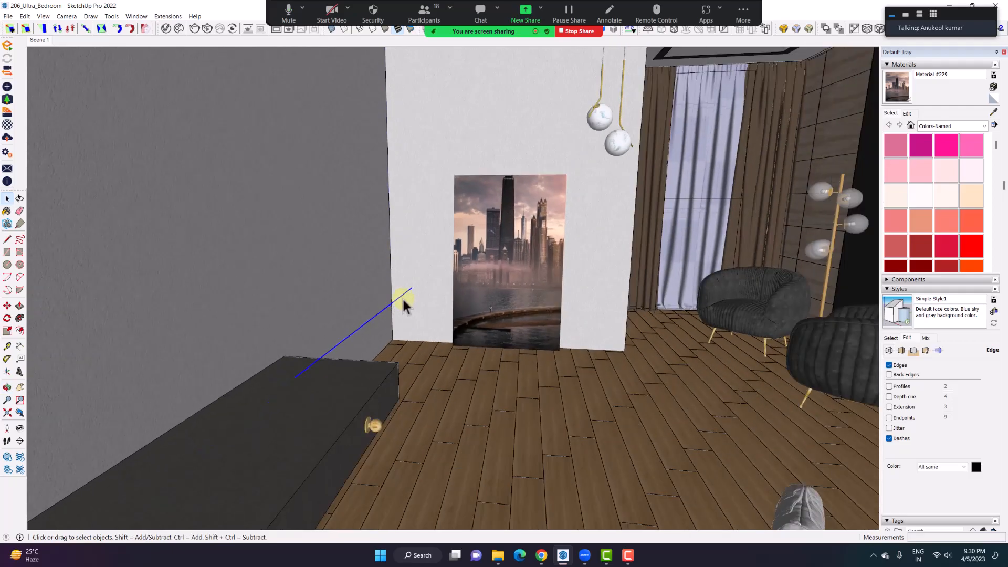
{"action": "middle_click_drag", "start_coordinate": [414, 295], "coordinate": [401, 298]}
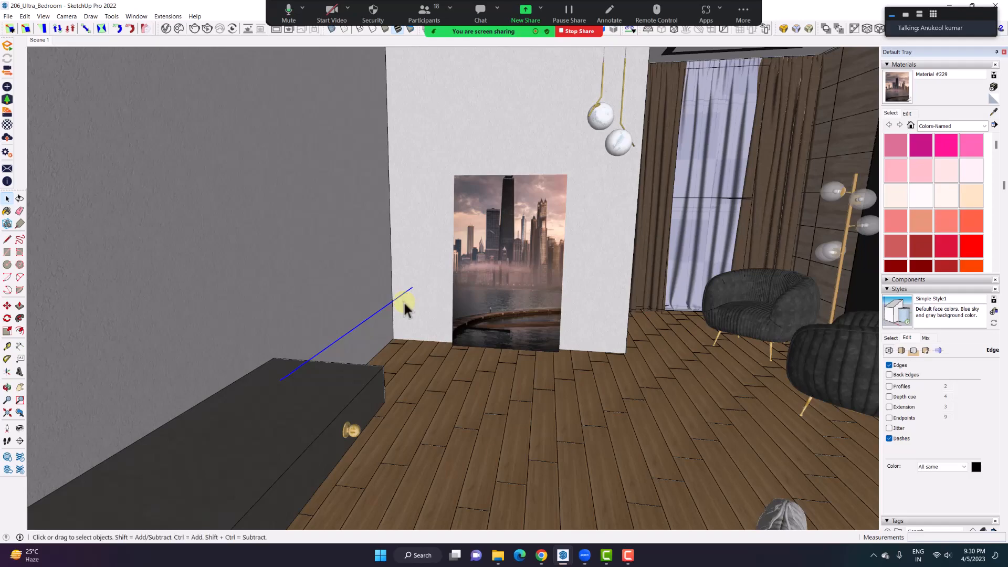
{"action": "key", "text": "Delete"}
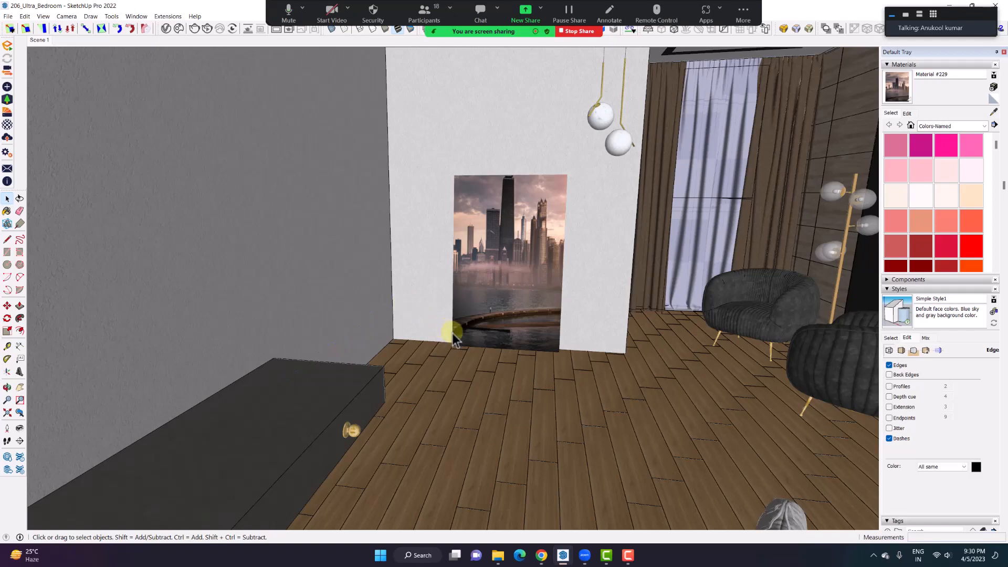
{"action": "middle_click_drag", "start_coordinate": [519, 278], "coordinate": [448, 292]}
{"action": "scroll", "coordinate": [449, 292], "scroll_direction": "down", "scroll_amount": 4}
- Close the chat, look toward the ring chandelier and poster wall, and collapse Styles to reveal Tags
{"action": "left_click", "coordinate": [478, 11]}
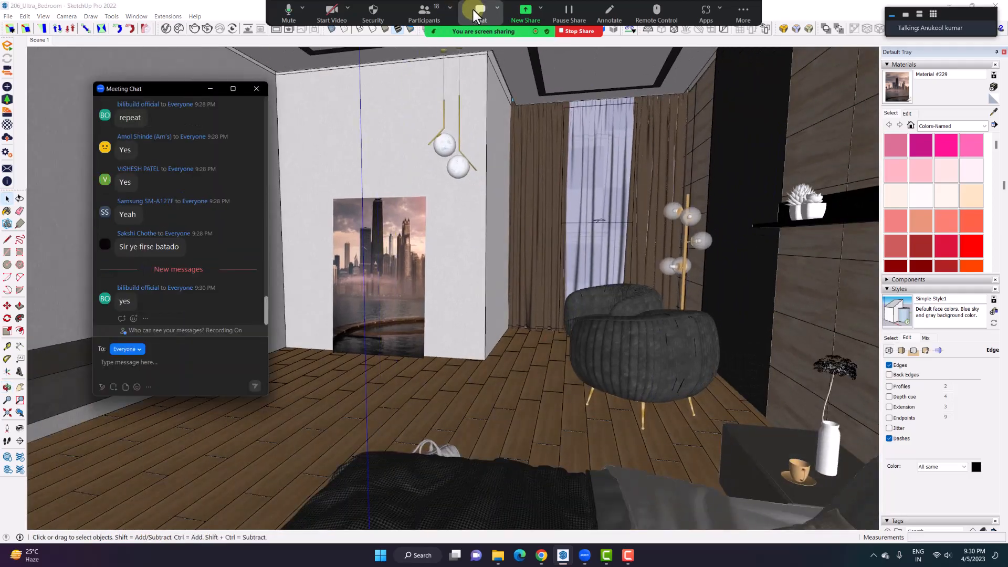
{"action": "left_click", "coordinate": [261, 81]}
{"action": "middle_click_drag", "start_coordinate": [458, 184], "coordinate": [513, 135]}
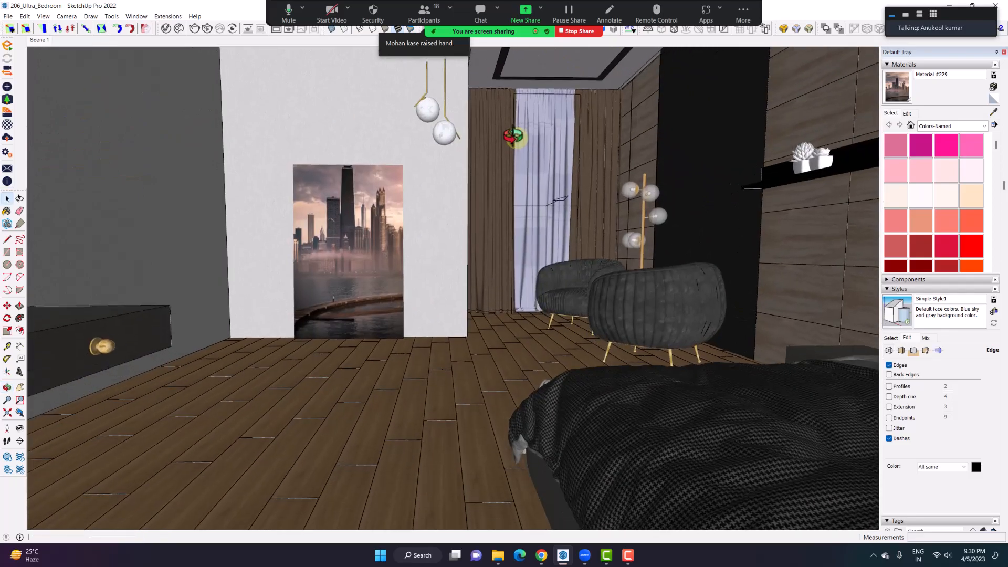
{"action": "middle_click_drag", "start_coordinate": [499, 226], "coordinate": [477, 266]}
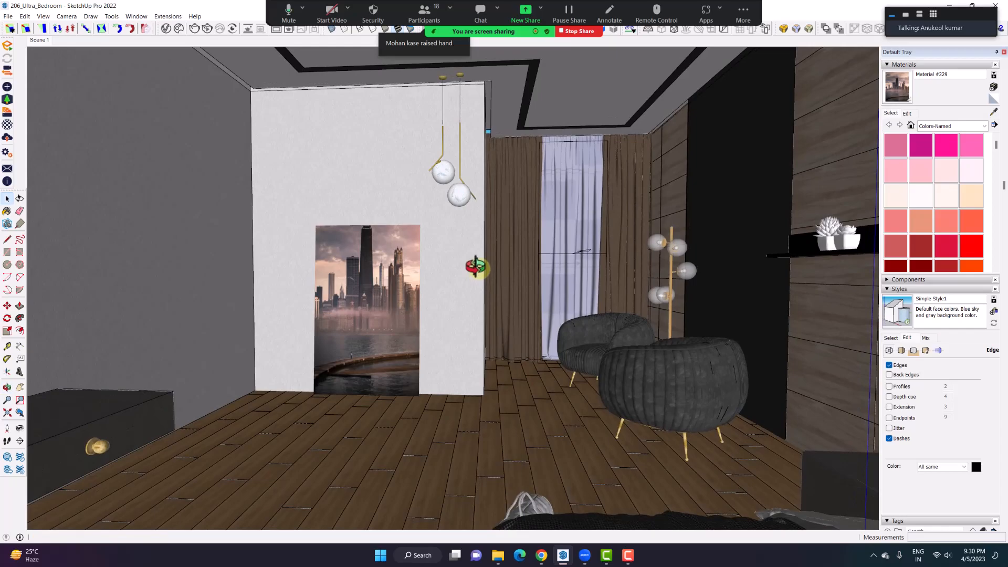
{"action": "middle_click_drag", "start_coordinate": [466, 284], "coordinate": [480, 295]}
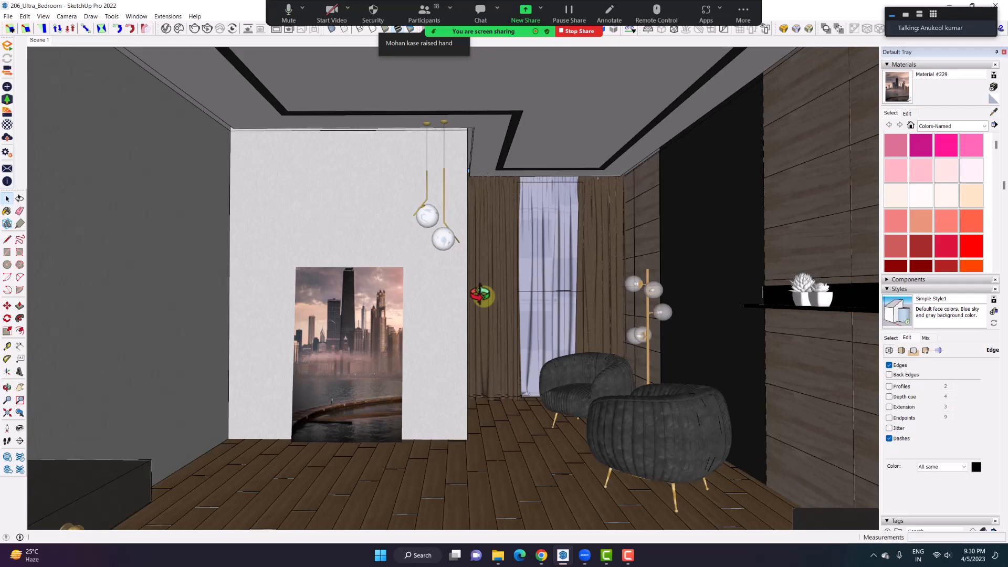
{"action": "left_click", "coordinate": [907, 292]}
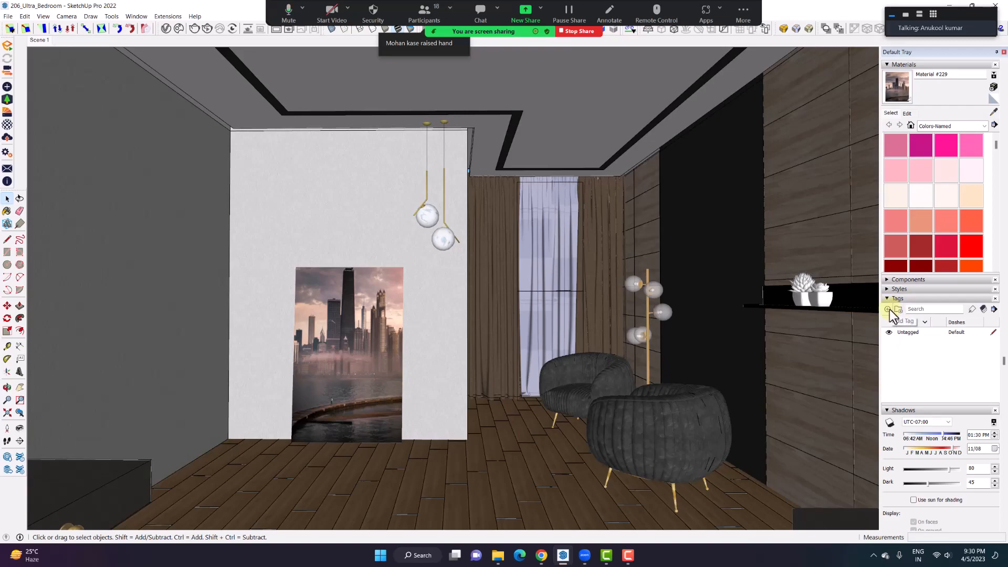
- Add a new tag named 'Interior object' in the Tags panel
{"action": "left_click", "coordinate": [887, 309]}
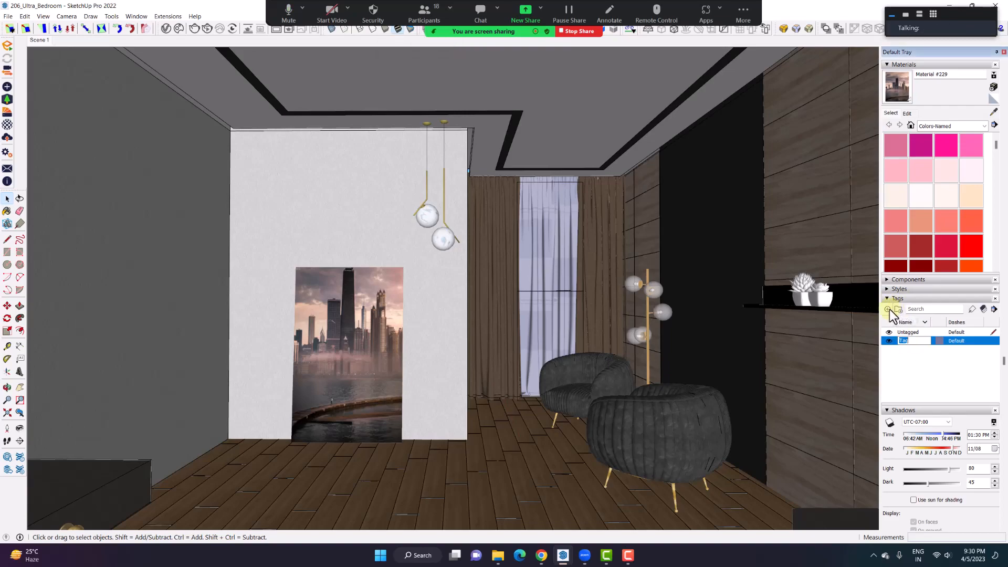
{"action": "type", "text": "l"}
{"action": "type", "text": "nterior obje"}
{"action": "type", "text": "ct"}
{"action": "key", "text": "Return"}
- Select the front armchair, rear armchair and the bed together
{"action": "middle_click_drag", "start_coordinate": [680, 331], "coordinate": [619, 305]}
{"action": "left_click", "coordinate": [585, 298]}
{"action": "scroll", "coordinate": [617, 316], "scroll_direction": "down", "scroll_amount": 2}
{"action": "left_click", "coordinate": [497, 261], "text": "shift"}
{"action": "middle_click_drag", "start_coordinate": [606, 362], "coordinate": [526, 311], "text": "shift"}
{"action": "left_click", "coordinate": [544, 391], "text": "shift"}
{"action": "middle_click_drag", "start_coordinate": [544, 391], "coordinate": [551, 368]}
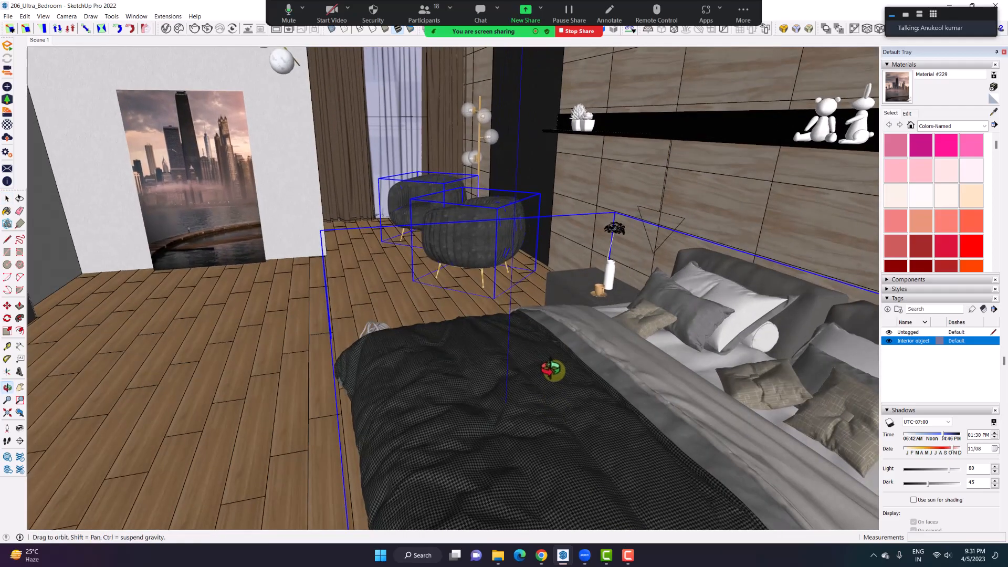
{"action": "scroll", "coordinate": [963, 140], "scroll_direction": "up", "scroll_amount": 3}
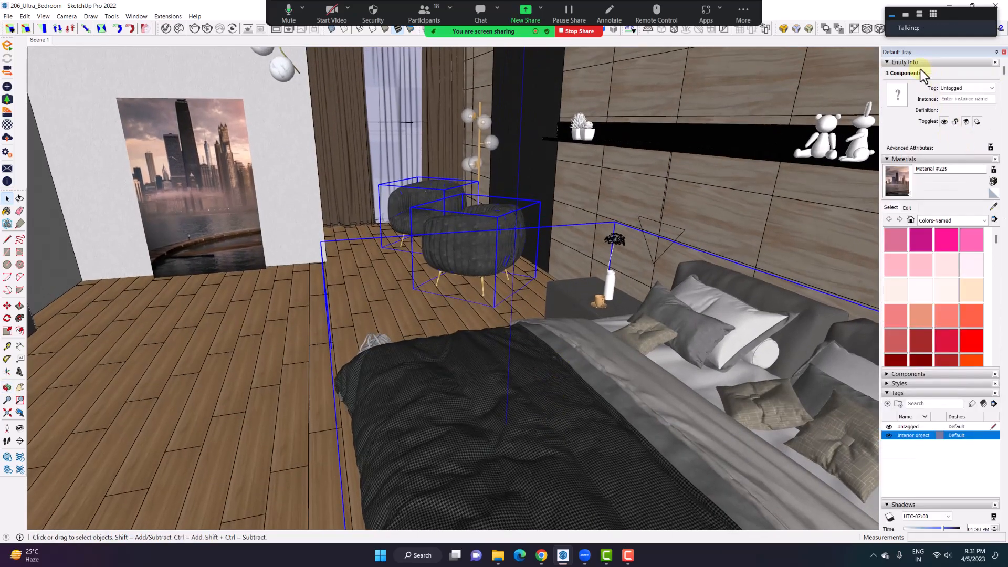
- Set the Tag of the selected bed and two armchairs to Interior object, then deselect them
{"action": "left_click", "coordinate": [136, 15]}
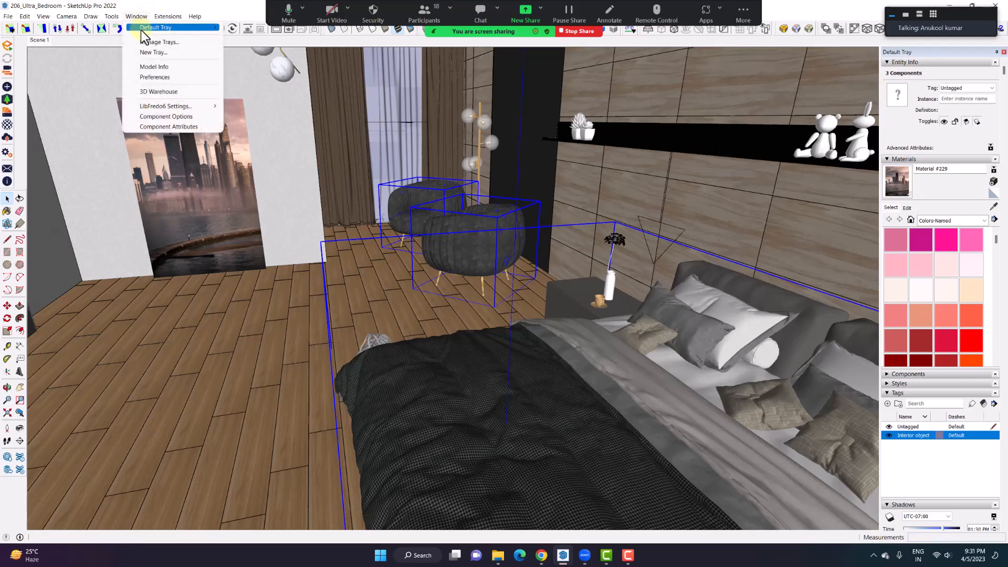
{"action": "mouse_move", "coordinate": [141, 30]}
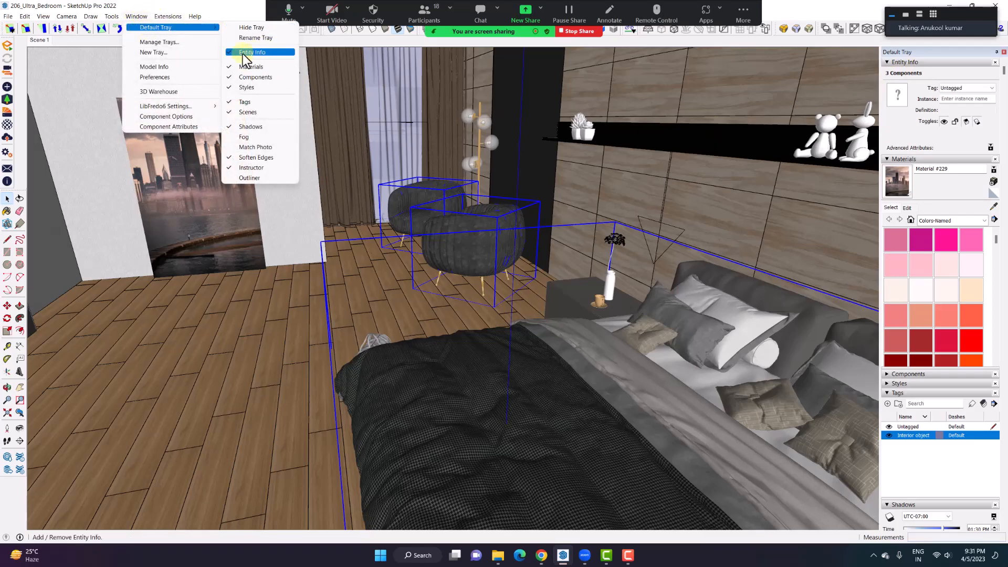
{"action": "left_click", "coordinate": [229, 12]}
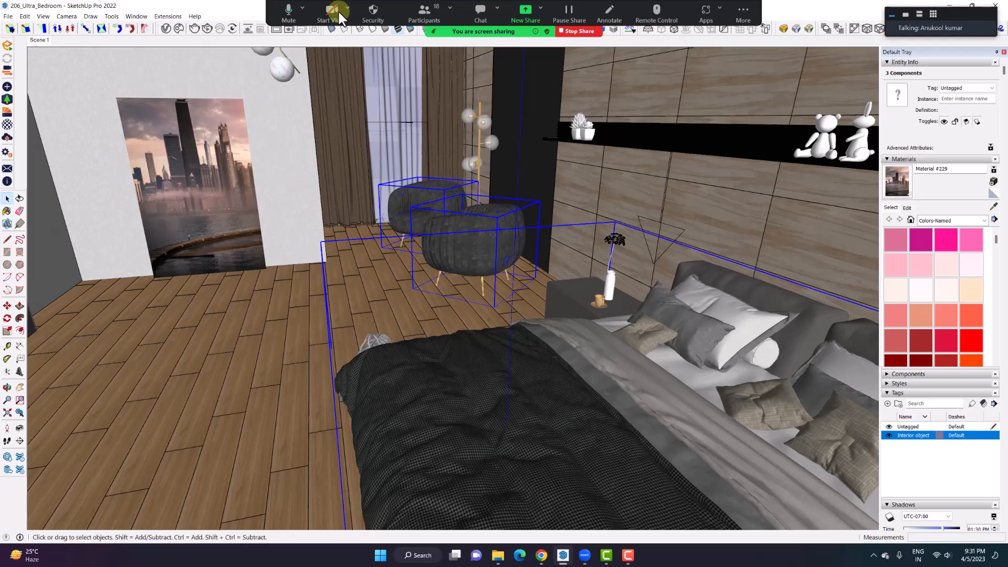
{"action": "left_click", "coordinate": [950, 88]}
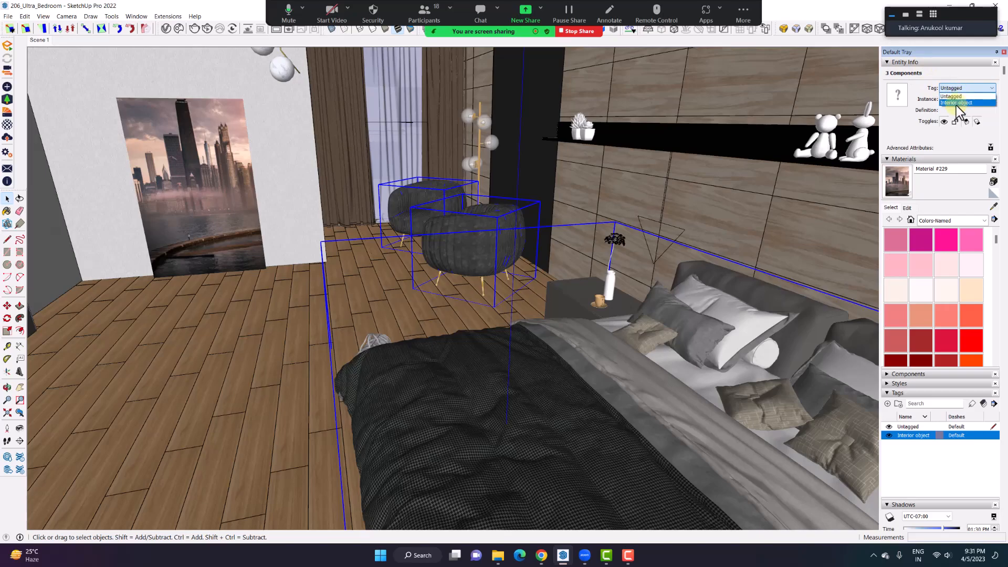
{"action": "left_click", "coordinate": [950, 103]}
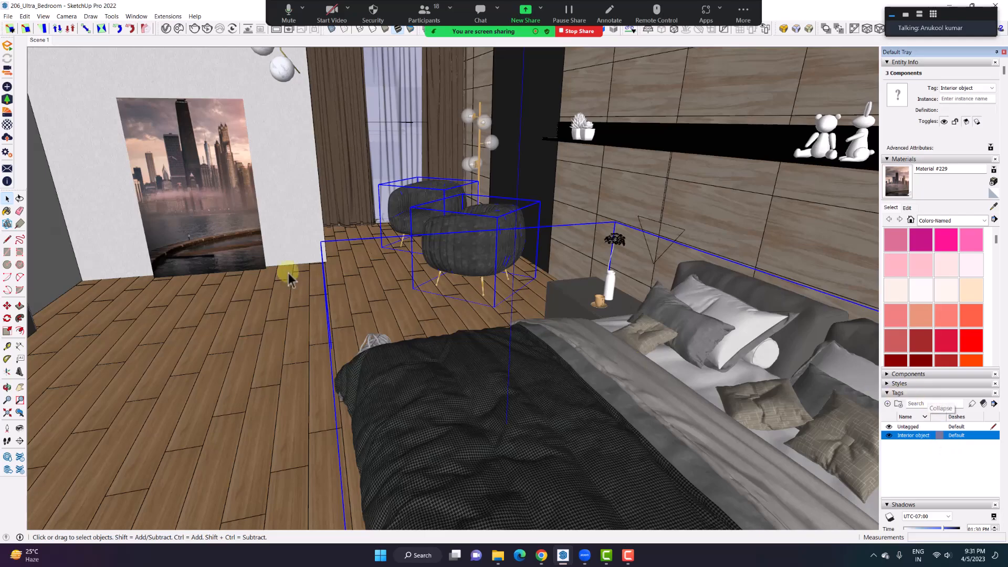
{"action": "left_click", "coordinate": [233, 345]}
{"action": "middle_click_drag", "start_coordinate": [330, 305], "coordinate": [361, 221]}
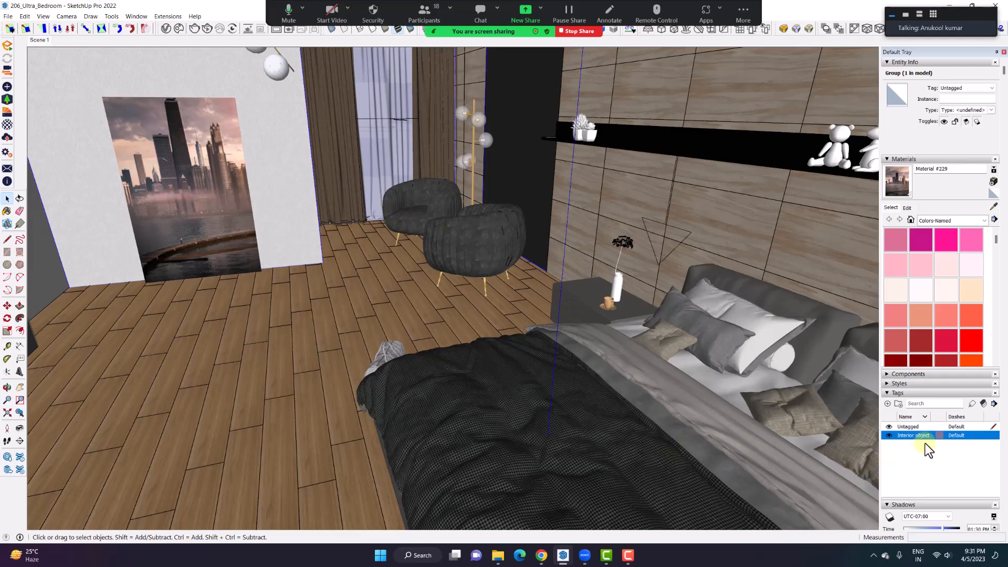
- Hide the Interior object tag, orbit the emptied bedroom, then show Zoom's participant list
{"action": "left_click", "coordinate": [889, 437]}
{"action": "middle_click_drag", "start_coordinate": [691, 377], "coordinate": [585, 313]}
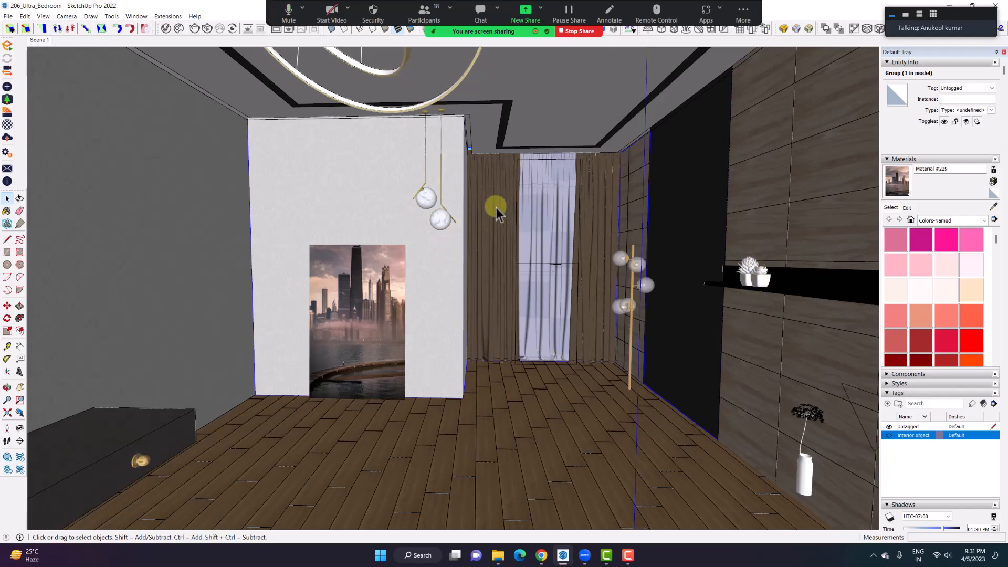
{"action": "middle_click_drag", "start_coordinate": [597, 398], "coordinate": [580, 381]}
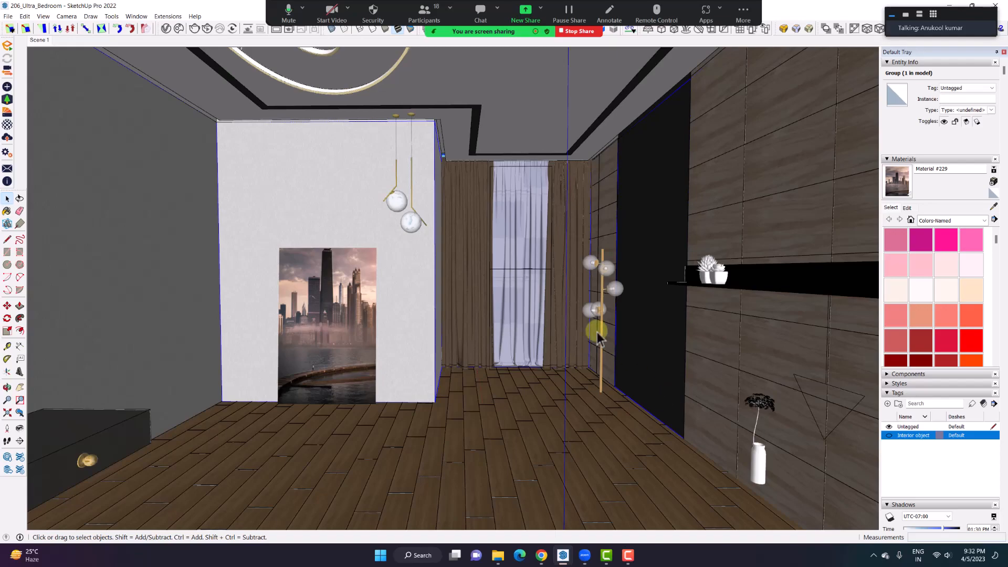
{"action": "left_click", "coordinate": [424, 20]}
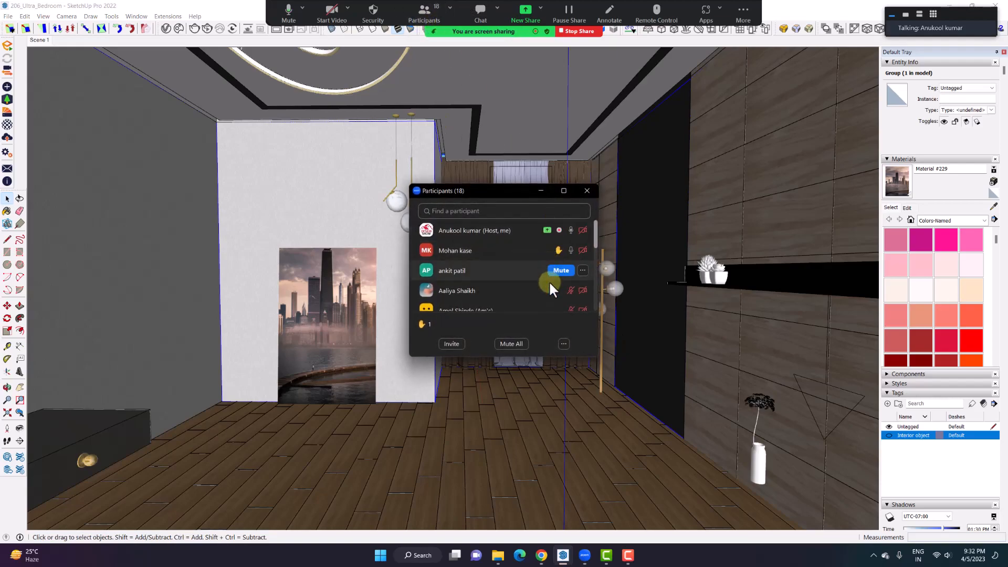
- Mute one attendee and the raised-hand attendee, then close the Participants window
{"action": "left_click", "coordinate": [558, 272]}
{"action": "left_click", "coordinate": [561, 250]}
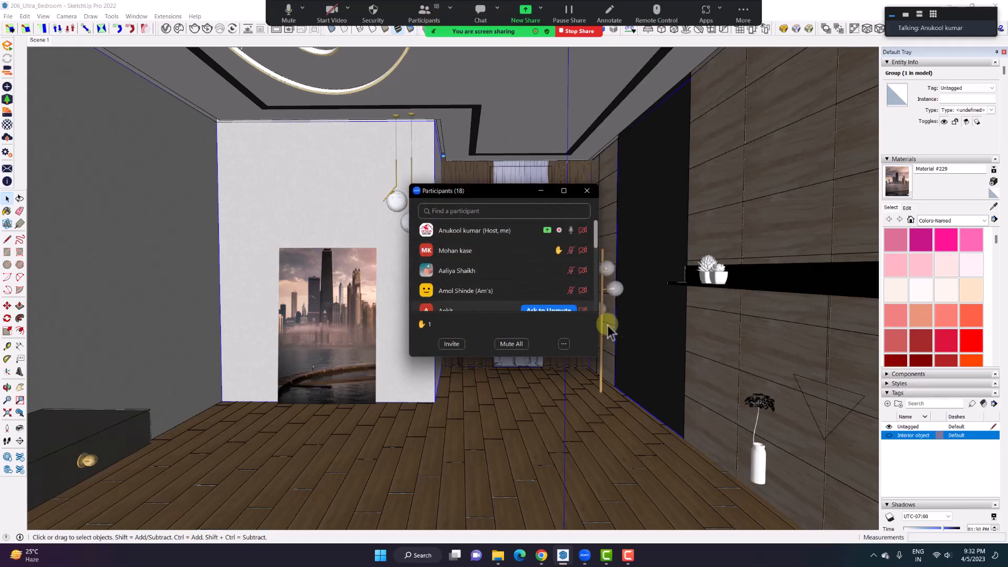
{"action": "left_click", "coordinate": [584, 191]}
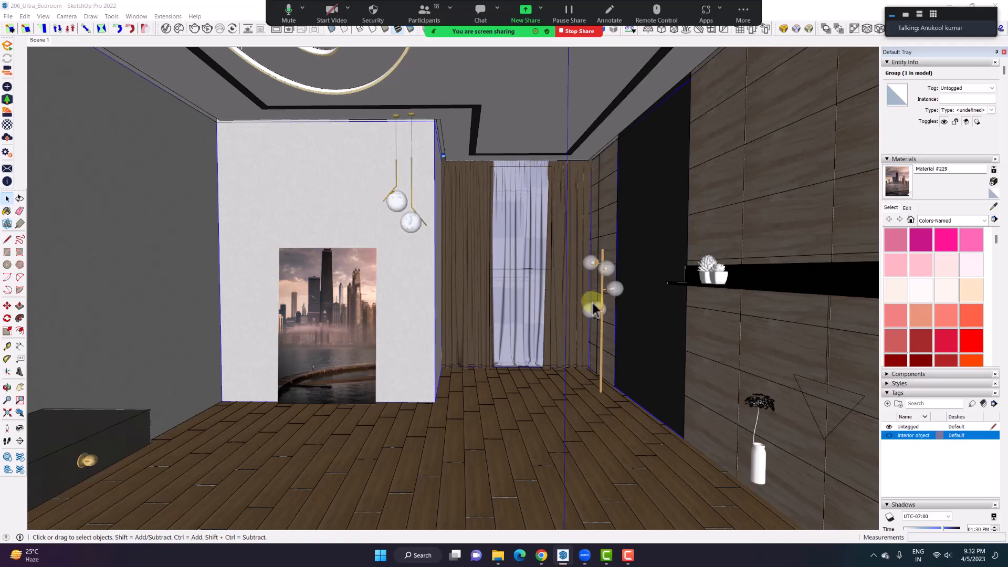
{"action": "mouse_move", "coordinate": [570, 325]}
{"action": "middle_mouse_down"}
{"action": "mouse_move", "coordinate": [546, 332]}
{"action": "mouse_move", "coordinate": [554, 309]}
{"action": "mouse_move", "coordinate": [569, 317]}
{"action": "middle_mouse_up"}
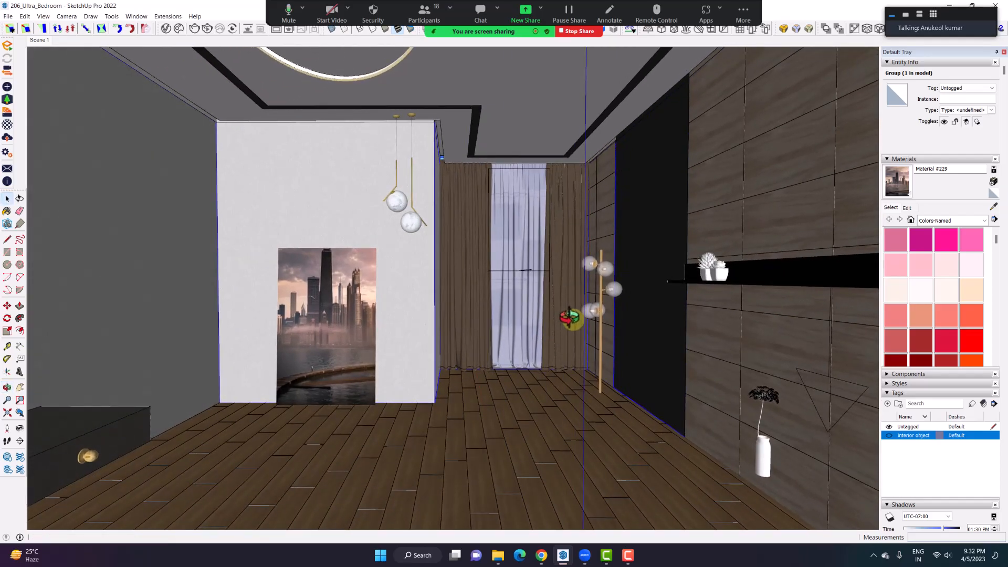
{"action": "scroll", "coordinate": [512, 308], "scroll_direction": "down", "scroll_amount": 4}
{"action": "middle_click_drag", "start_coordinate": [435, 305], "coordinate": [567, 316]}
{"action": "scroll", "coordinate": [597, 329], "scroll_direction": "up", "scroll_amount": 4}
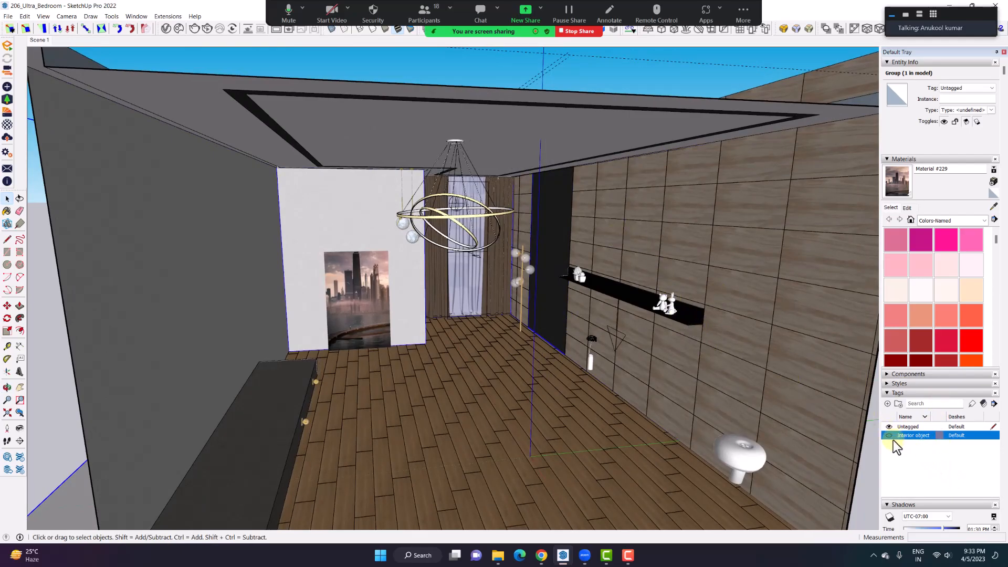
{"action": "scroll", "coordinate": [351, 342], "scroll_direction": "down", "scroll_amount": 6}
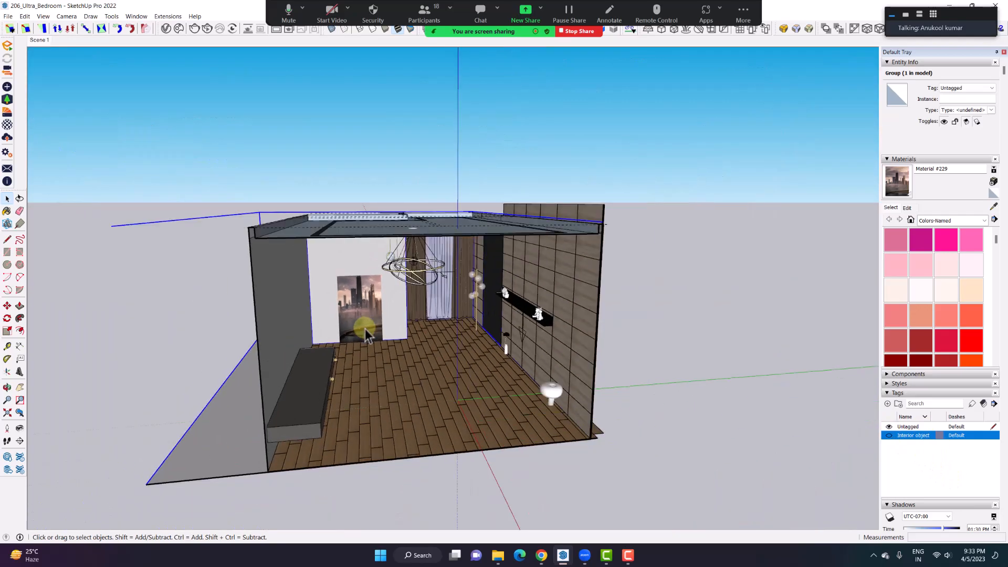
{"action": "scroll", "coordinate": [434, 314], "scroll_direction": "up", "scroll_amount": 6}
{"action": "middle_click_drag", "start_coordinate": [437, 308], "coordinate": [362, 234]}
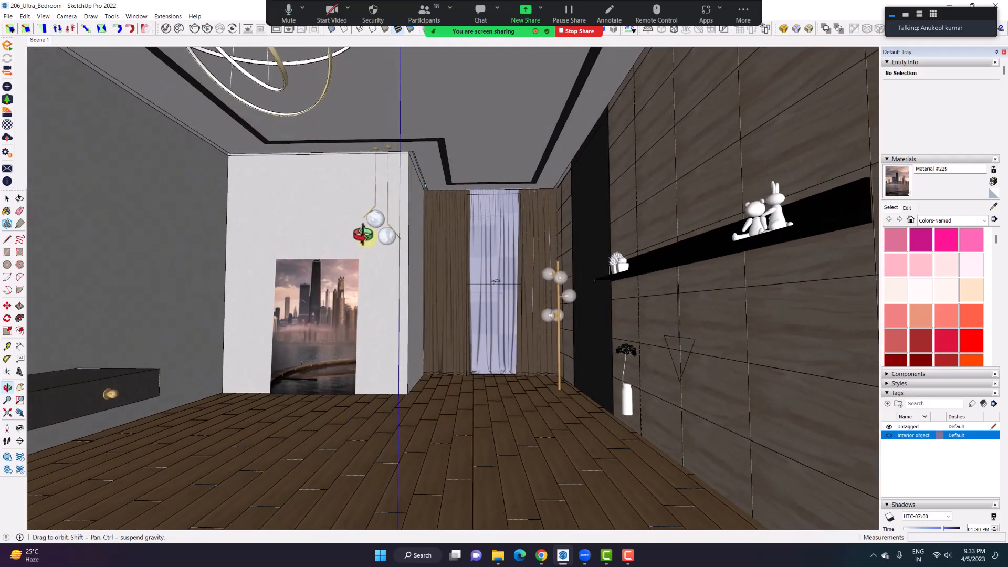
- Switch to the Tips and Tricks model and navigate up to the sofa room ceiling
{"action": "mouse_move", "coordinate": [562, 555]}
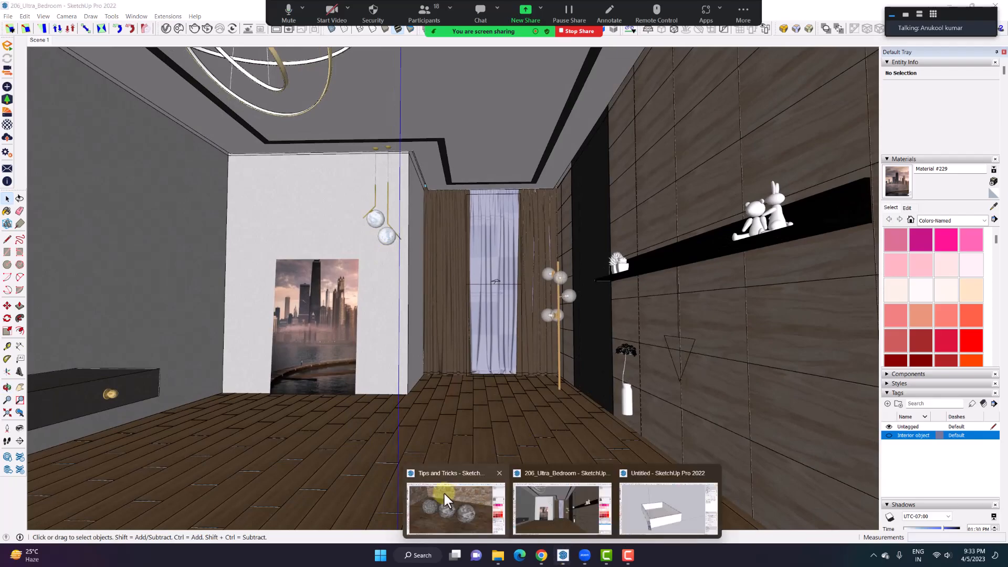
{"action": "left_click", "coordinate": [449, 496]}
{"action": "scroll", "coordinate": [395, 297], "scroll_direction": "down", "scroll_amount": 8}
{"action": "middle_click_drag", "start_coordinate": [402, 305], "coordinate": [997, 378], "text": "shift"}
{"action": "middle_click_drag", "start_coordinate": [402, 253], "coordinate": [511, 234]}
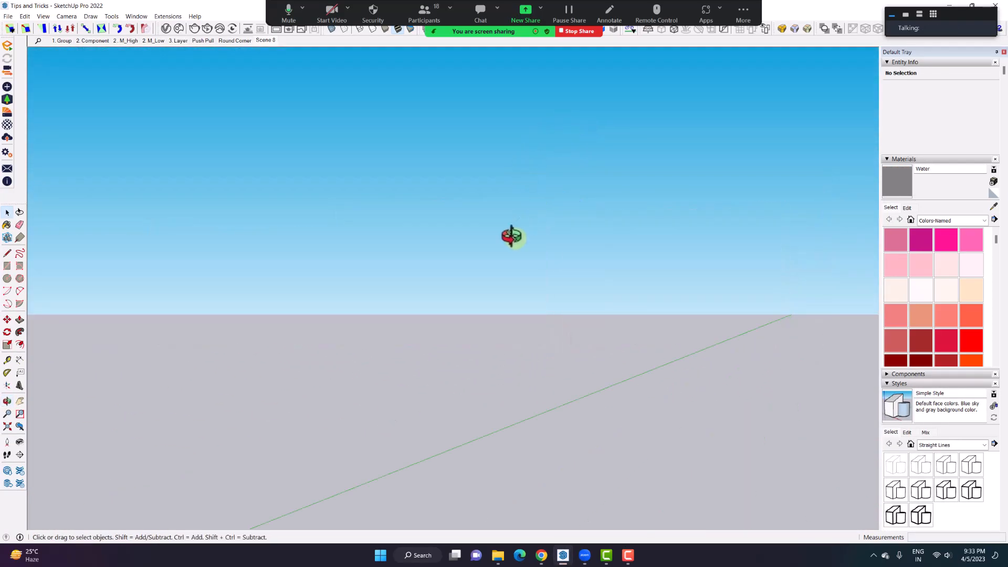
{"action": "left_click", "coordinate": [20, 426]}
{"action": "scroll", "coordinate": [428, 257], "scroll_direction": "up", "scroll_amount": 4}
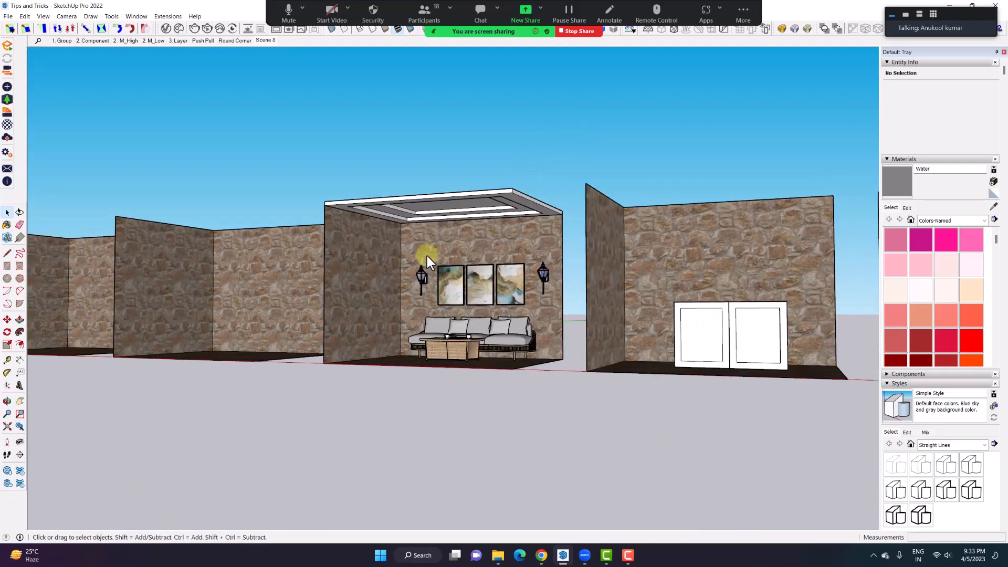
{"action": "scroll", "coordinate": [433, 256], "scroll_direction": "up", "scroll_amount": 4}
{"action": "middle_click_drag", "start_coordinate": [455, 206], "coordinate": [432, 261], "text": "shift"}
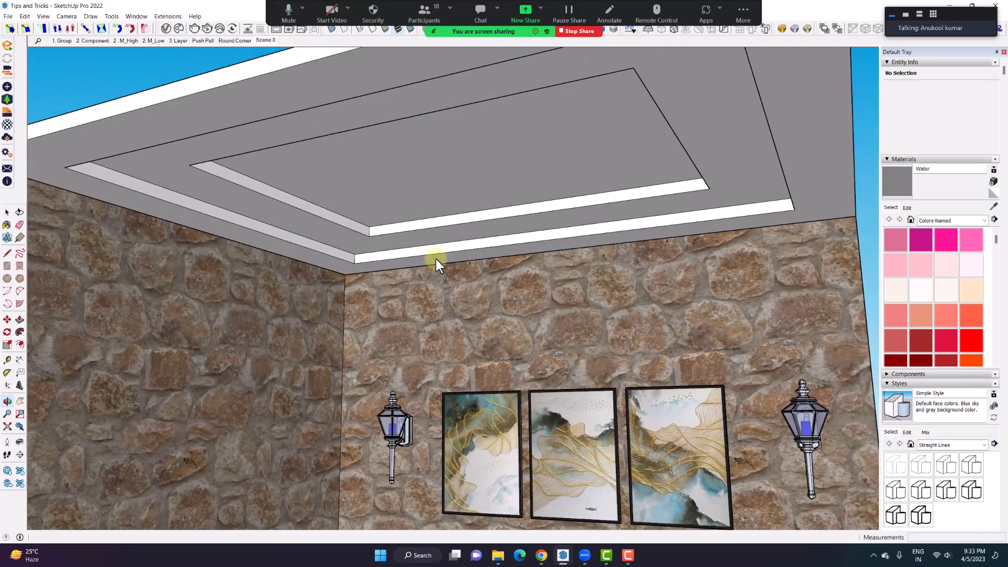
- Collapse the Entity Info, Materials and Styles tray sections and look up at the ceiling
{"action": "left_click", "coordinate": [919, 61]}
{"action": "left_click", "coordinate": [906, 73]}
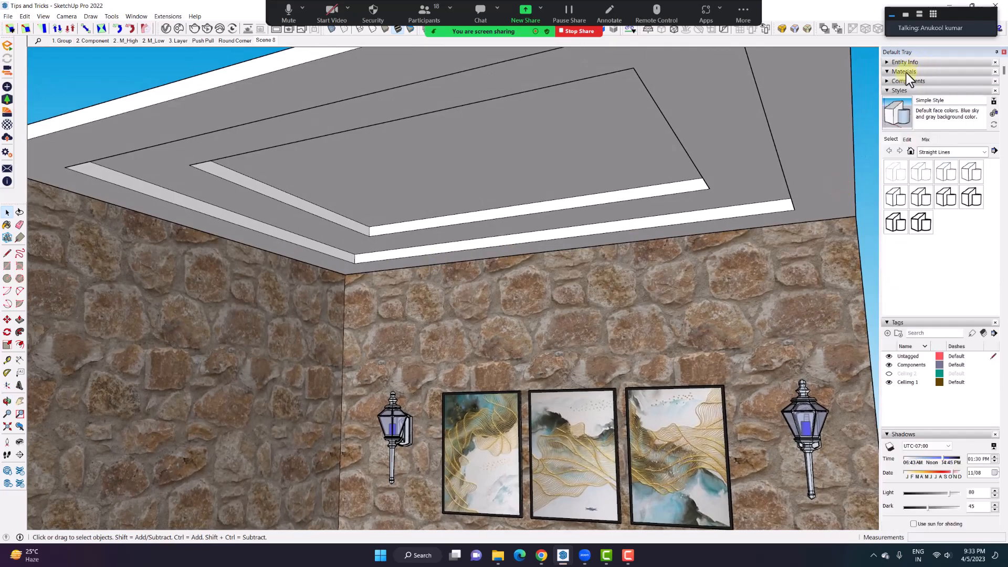
{"action": "left_click", "coordinate": [902, 90]}
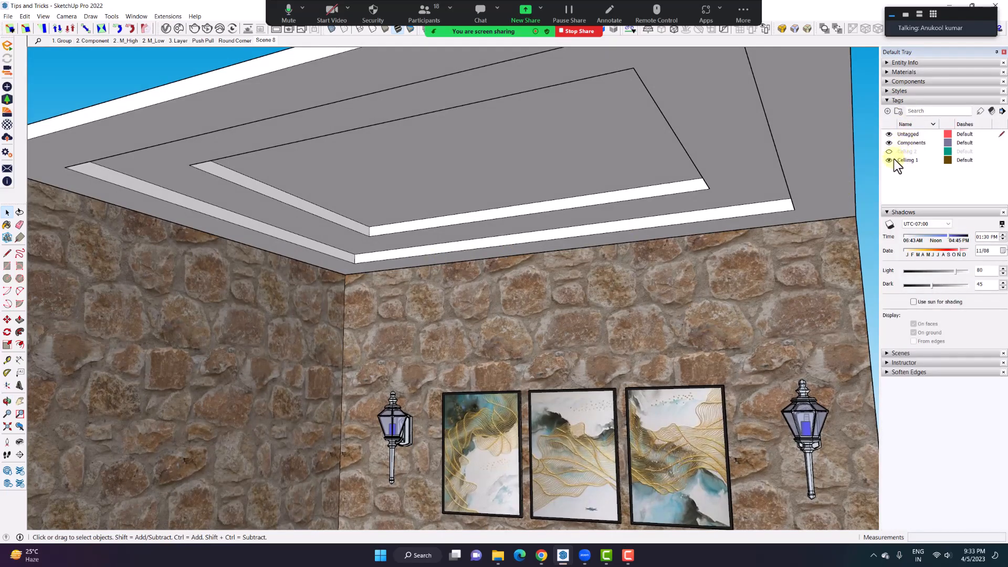
{"action": "middle_click_drag", "start_coordinate": [537, 151], "coordinate": [563, 209]}
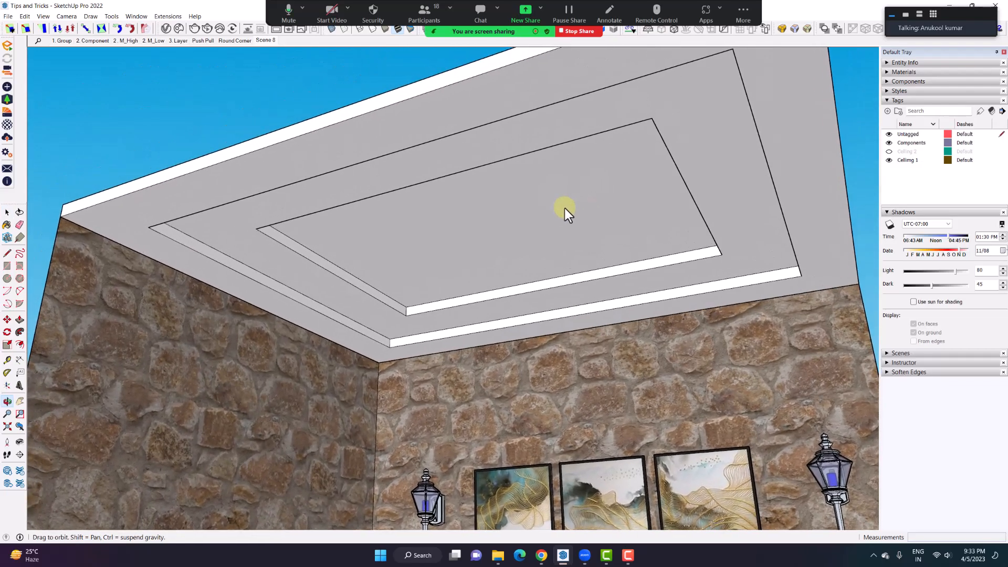
- Swap Ceiling 1 for the rounded Ceiling 2 design, then restore Ceiling 1 and hide Ceiling 2
{"action": "left_click", "coordinate": [888, 161]}
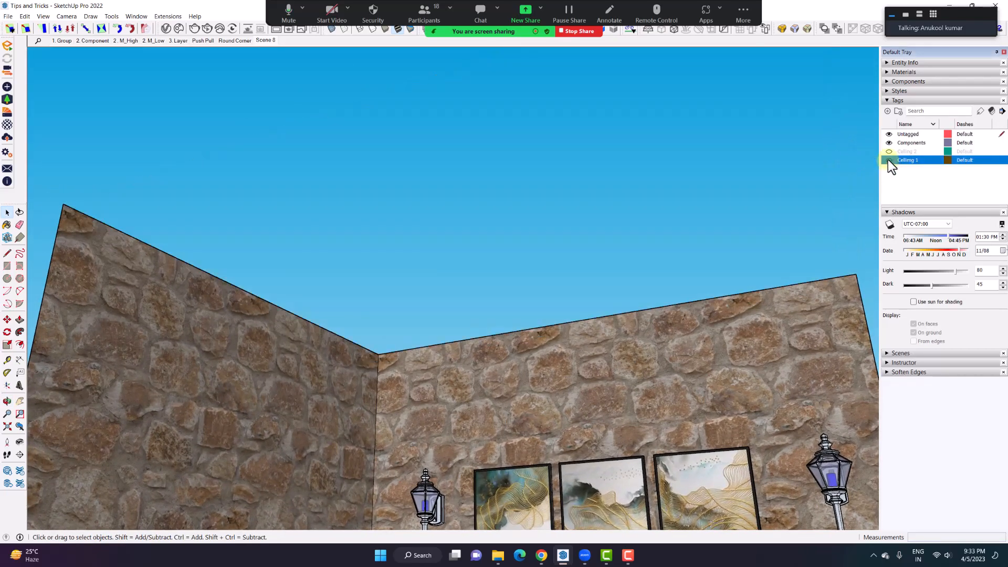
{"action": "left_click", "coordinate": [889, 152]}
{"action": "middle_click_drag", "start_coordinate": [770, 189], "coordinate": [724, 245]}
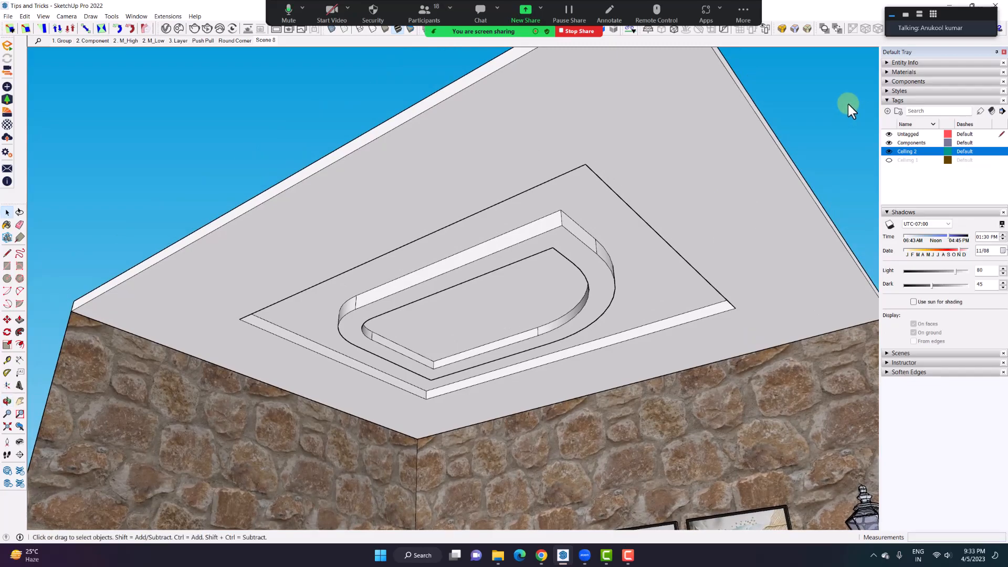
{"action": "left_click", "coordinate": [889, 152]}
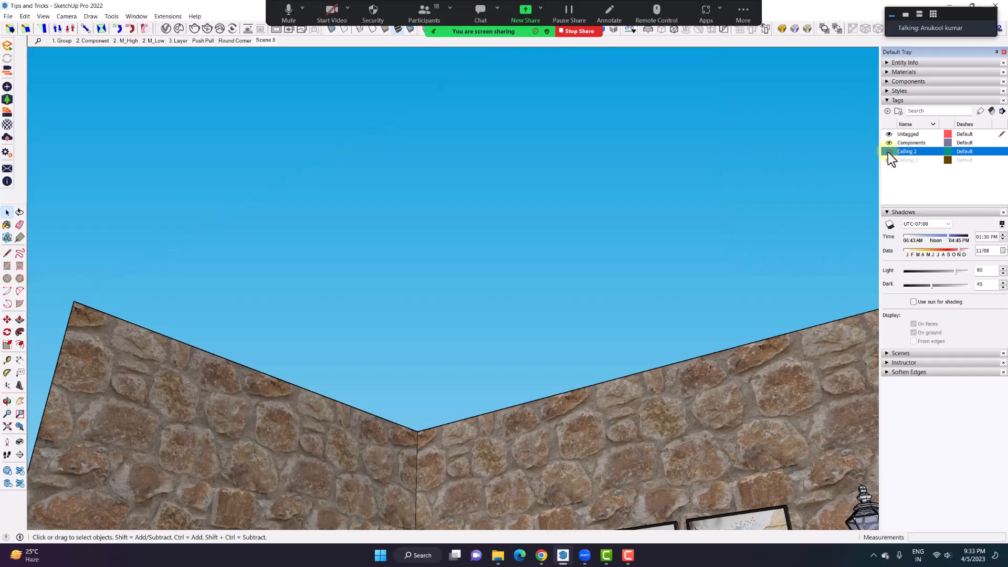
{"action": "left_click", "coordinate": [887, 151]}
{"action": "left_click", "coordinate": [890, 160]}
{"action": "left_click", "coordinate": [889, 152]}
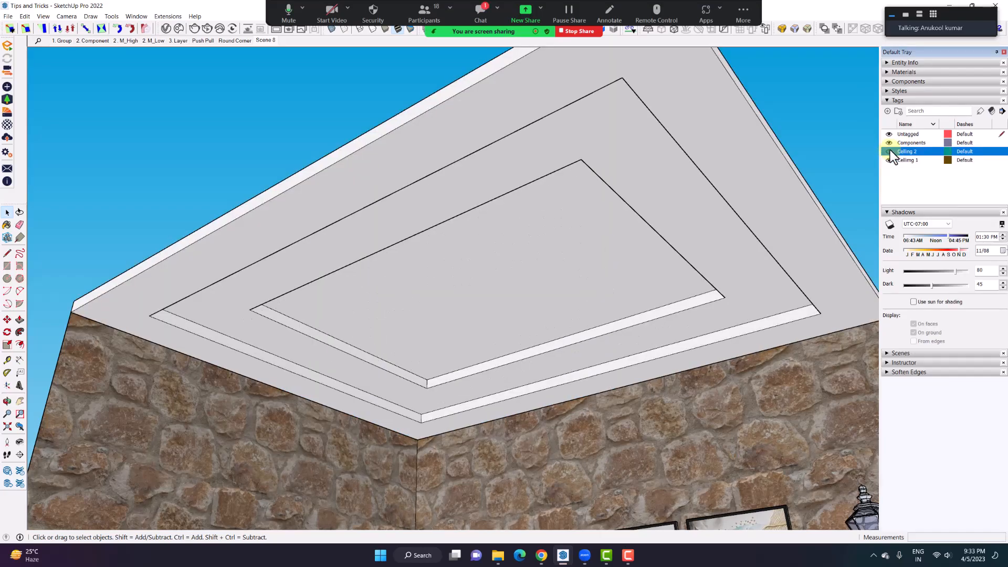
- Orbit around the stepped ceiling from several angles, then switch to the 206_Ultra_Bedroom model
{"action": "left_click", "coordinate": [477, 16]}
{"action": "left_click", "coordinate": [179, 244]}
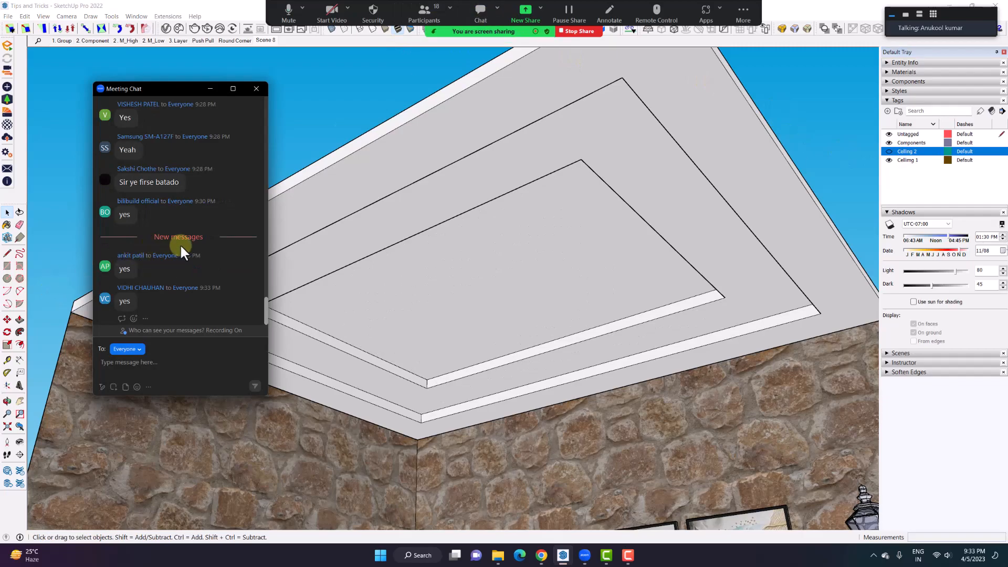
{"action": "left_click", "coordinate": [257, 89]}
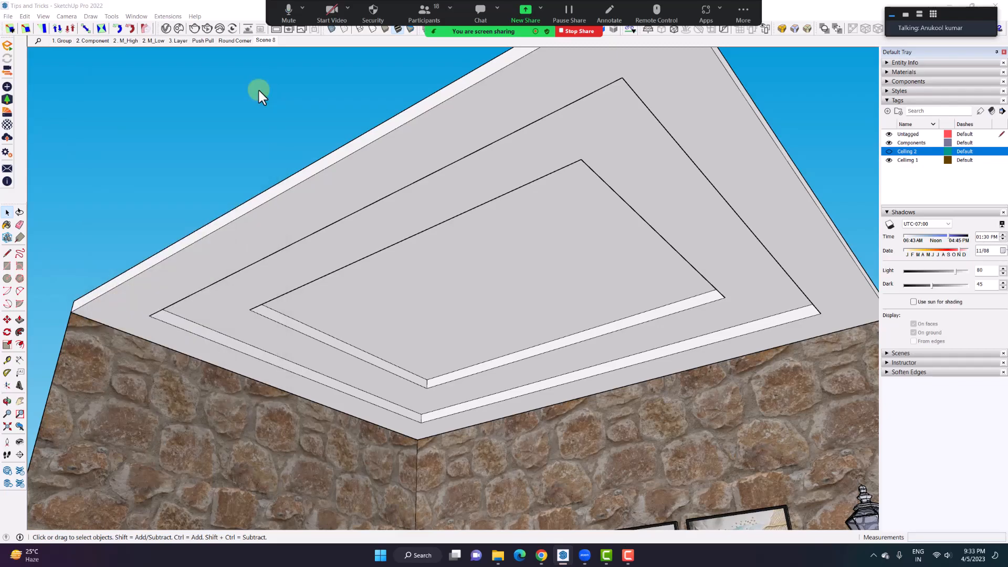
{"action": "middle_click_drag", "start_coordinate": [258, 93], "coordinate": [475, 179]}
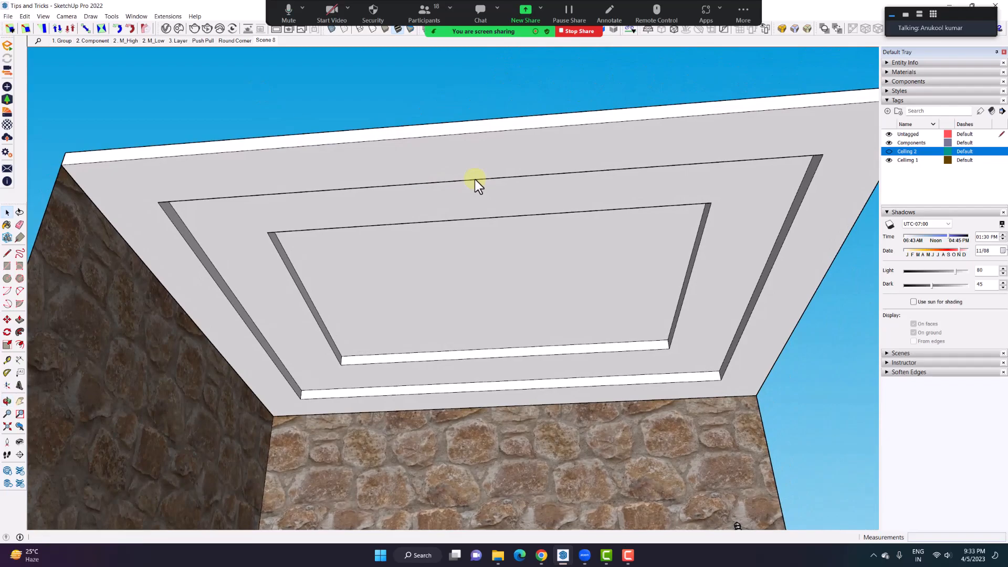
{"action": "middle_click_drag", "start_coordinate": [457, 221], "coordinate": [310, 210]}
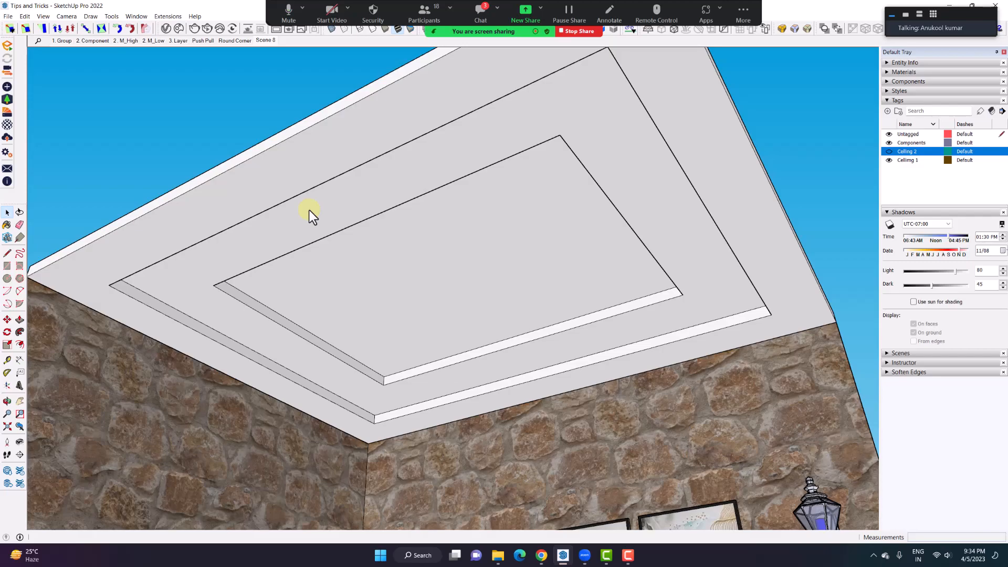
{"action": "mouse_move", "coordinate": [330, 301]}
{"action": "middle_mouse_down"}
{"action": "mouse_move", "coordinate": [471, 395]}
{"action": "mouse_move", "coordinate": [496, 366]}
{"action": "mouse_move", "coordinate": [525, 418]}
{"action": "middle_mouse_up"}
{"action": "mouse_move", "coordinate": [567, 549]}
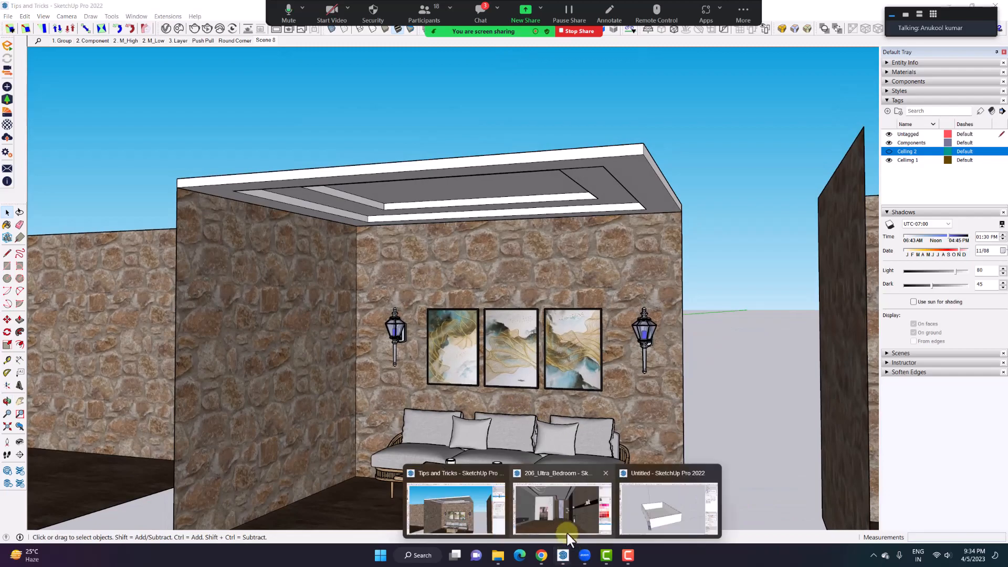
{"action": "left_click", "coordinate": [567, 523]}
- Orbit the 206_Ultra_Bedroom view slightly and open the Window menu
{"action": "mouse_move", "coordinate": [516, 345]}
{"action": "middle_mouse_down"}
{"action": "mouse_move", "coordinate": [572, 368]}
{"action": "mouse_move", "coordinate": [597, 393]}
{"action": "mouse_move", "coordinate": [556, 380]}
{"action": "middle_mouse_up"}
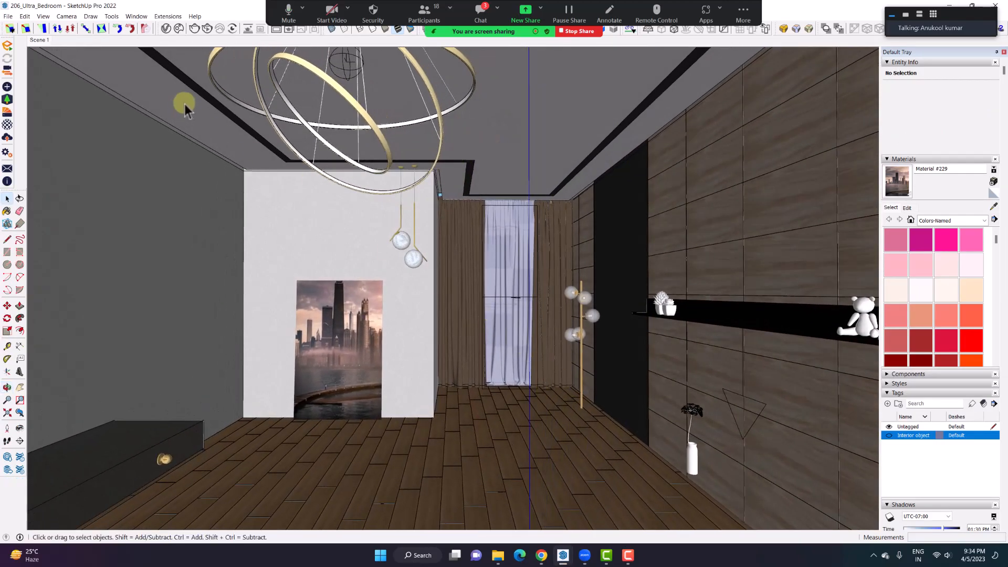
{"action": "left_click", "coordinate": [137, 17]}
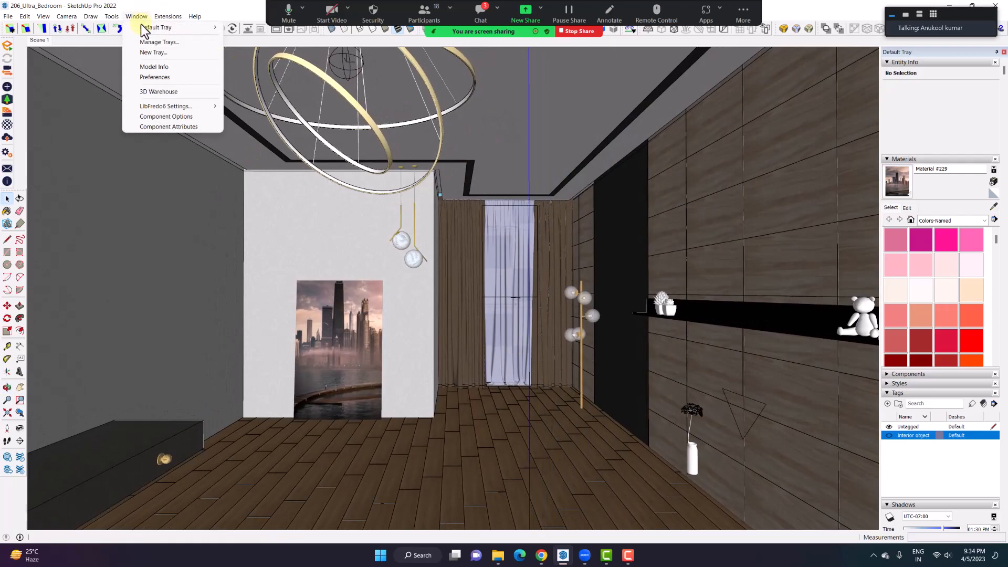
- Open 3D Warehouse, reposition its window, and replace the chair search with 'bed'
{"action": "left_click", "coordinate": [163, 93]}
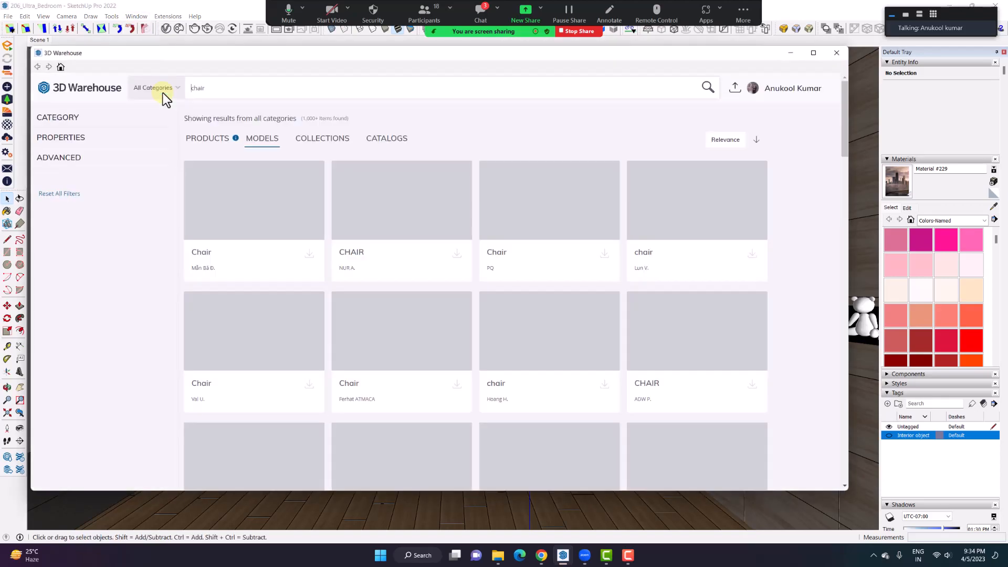
{"action": "left_click", "coordinate": [482, 10]}
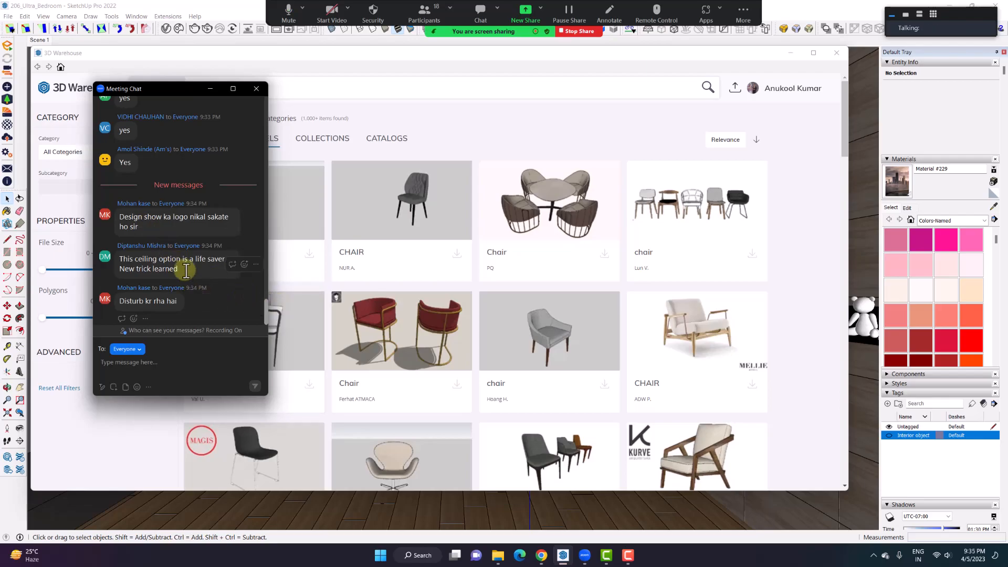
{"action": "left_click", "coordinate": [257, 88]}
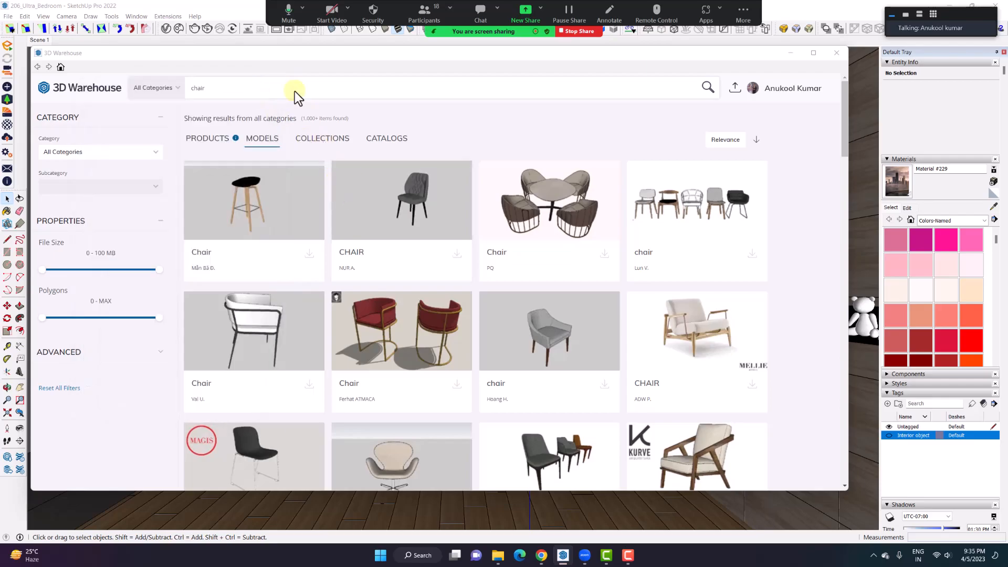
{"action": "left_click_drag", "start_coordinate": [277, 51], "coordinate": [282, 67]}
{"action": "double_click", "coordinate": [269, 87]}
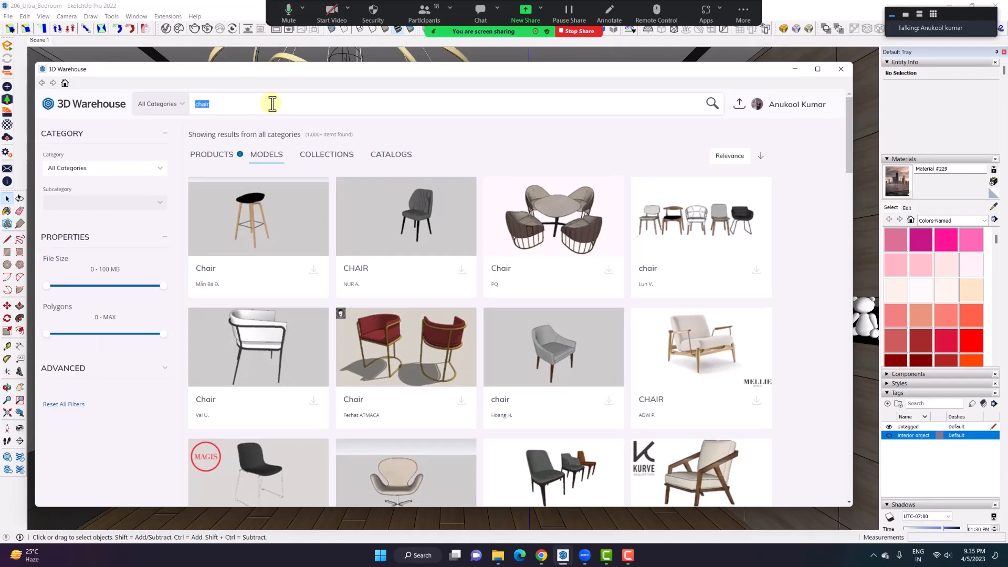
{"action": "key", "text": "BackSpace"}
{"action": "type", "text": "b"}
{"action": "key", "text": "Return"}
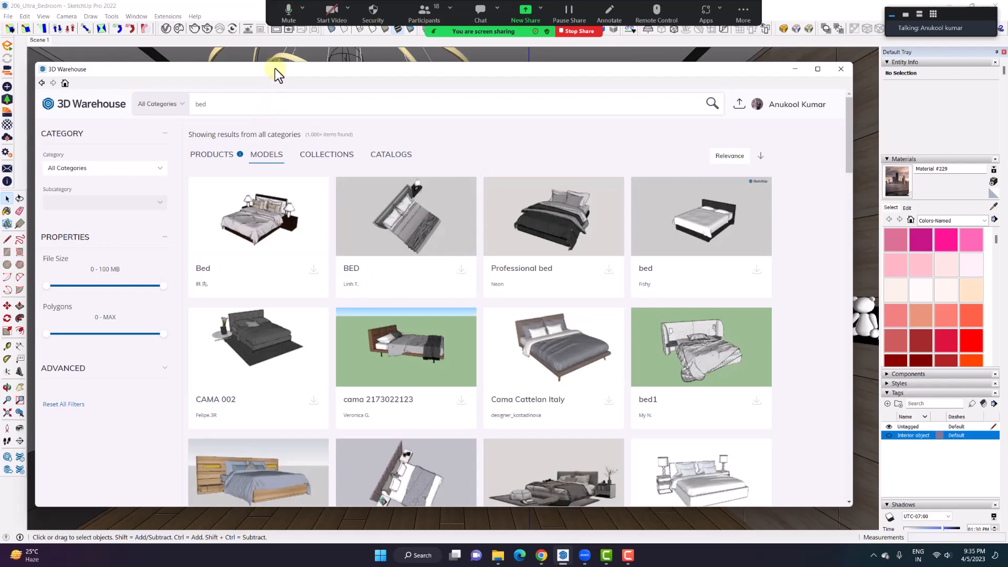
- Switch the bed results to PRODUCTS listings and scroll through them
{"action": "left_click_drag", "start_coordinate": [275, 68], "coordinate": [261, 62]}
{"action": "left_click", "coordinate": [206, 149]}
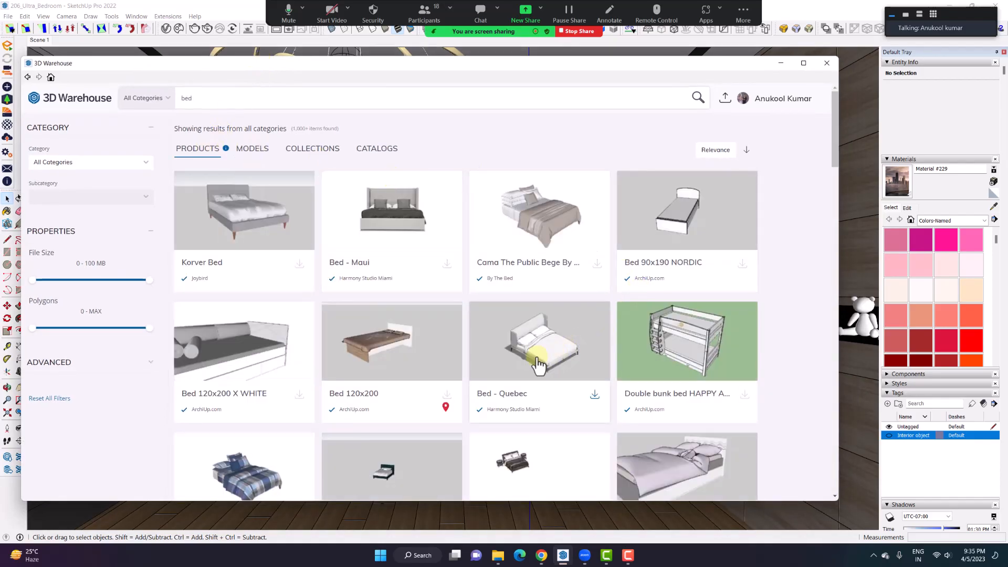
{"action": "scroll", "coordinate": [535, 361], "scroll_direction": "down", "scroll_amount": 6}
{"action": "scroll", "coordinate": [536, 360], "scroll_direction": "up", "scroll_amount": 5}
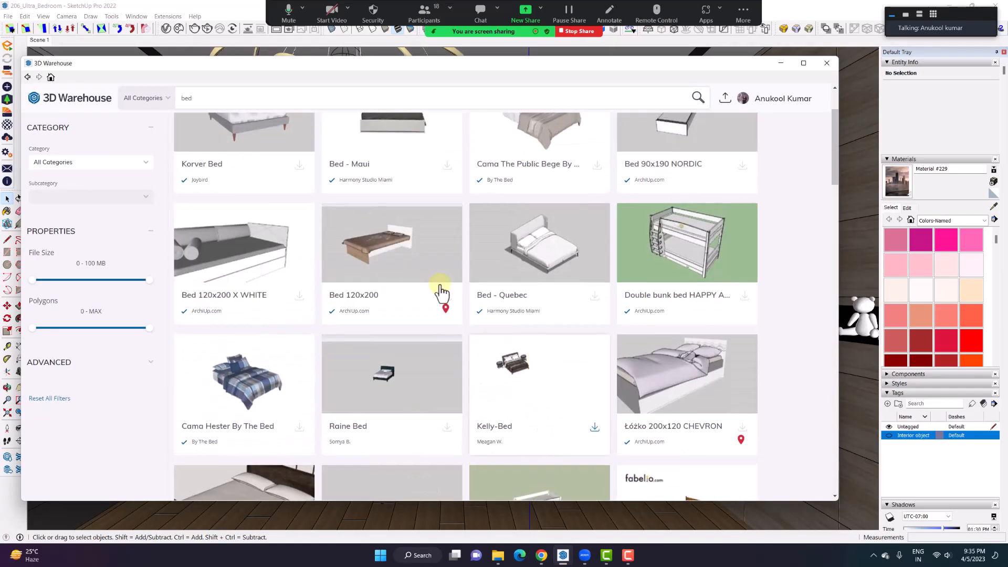
- Replace the search term with 'faucet' and browse the faucet results
{"action": "double_click", "coordinate": [260, 104]}
{"action": "key", "text": "BackSpace"}
{"action": "type", "text": "ta"}
{"action": "key", "text": "BackSpace"}
{"action": "key", "text": "BackSpace"}
{"action": "type", "text": "fau"}
{"action": "key", "text": "Return"}
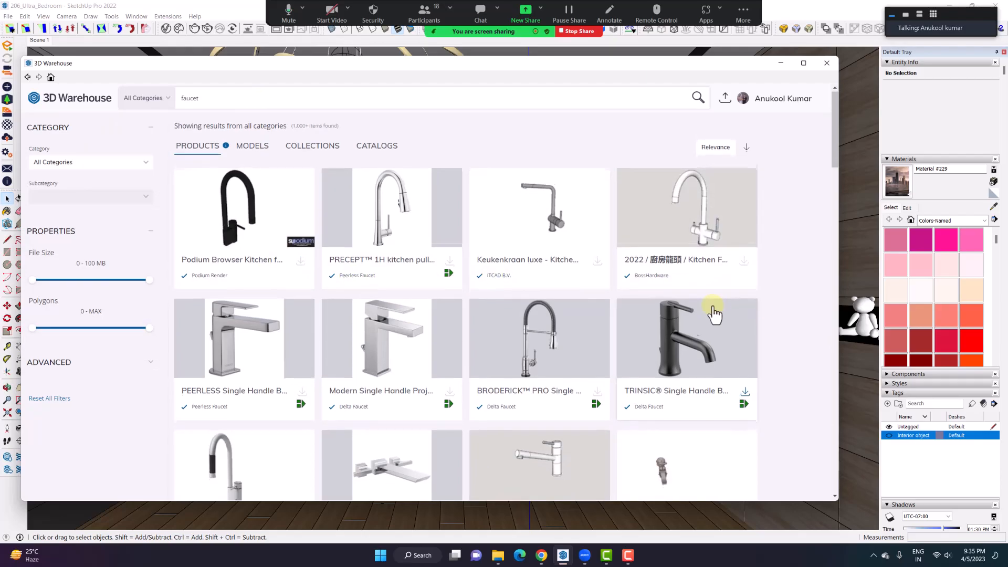
{"action": "scroll", "coordinate": [698, 310], "scroll_direction": "down", "scroll_amount": 3}
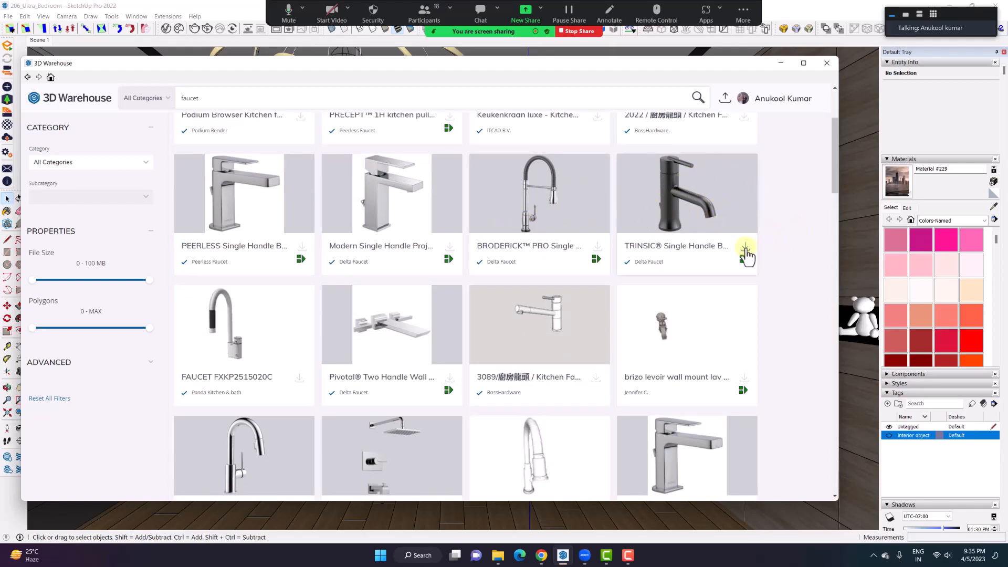
{"action": "scroll", "coordinate": [735, 252], "scroll_direction": "up", "scroll_amount": 3}
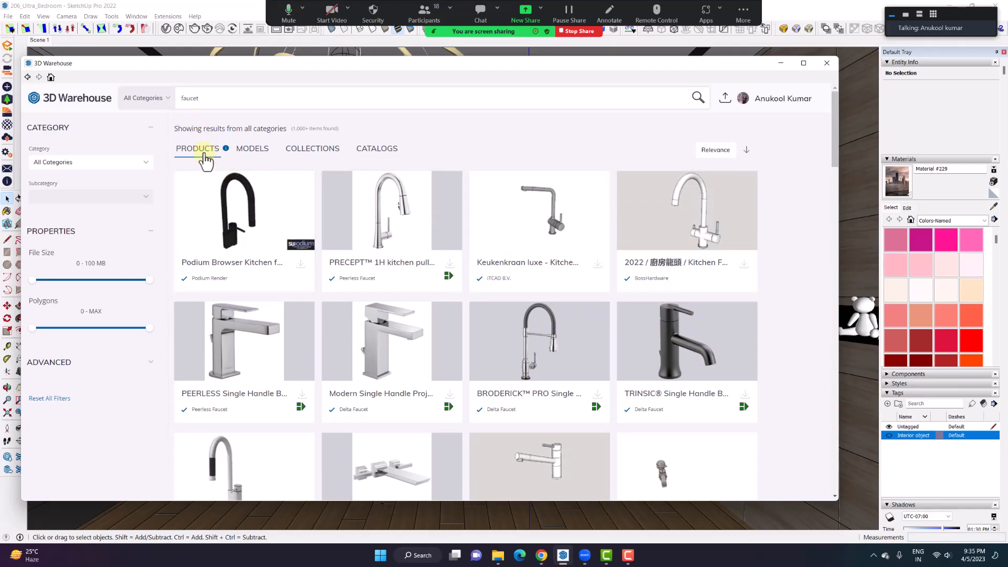
- Return to MODELS, search 'bed' again, and close the 3D Warehouse window
{"action": "left_click", "coordinate": [263, 152]}
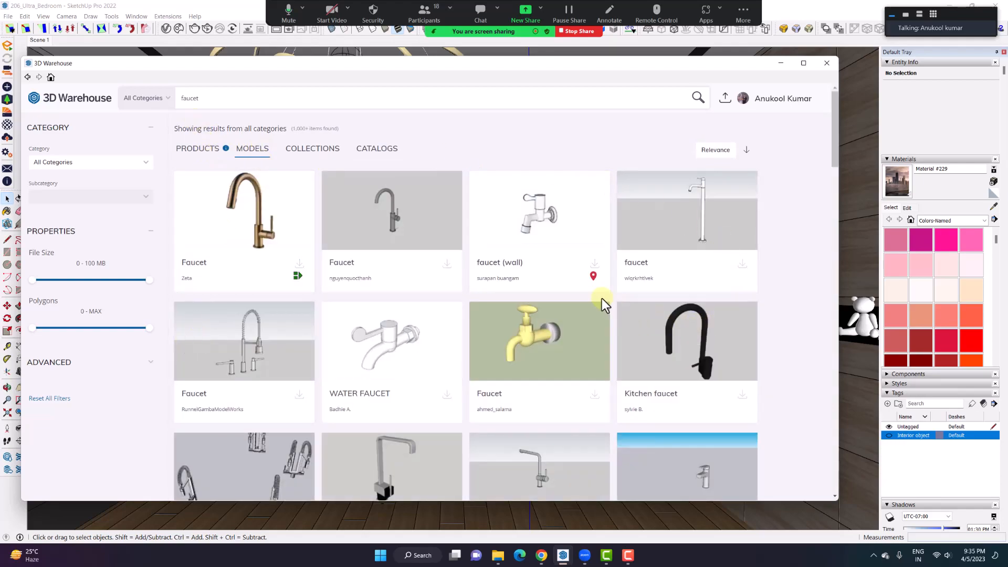
{"action": "left_click", "coordinate": [771, 100]}
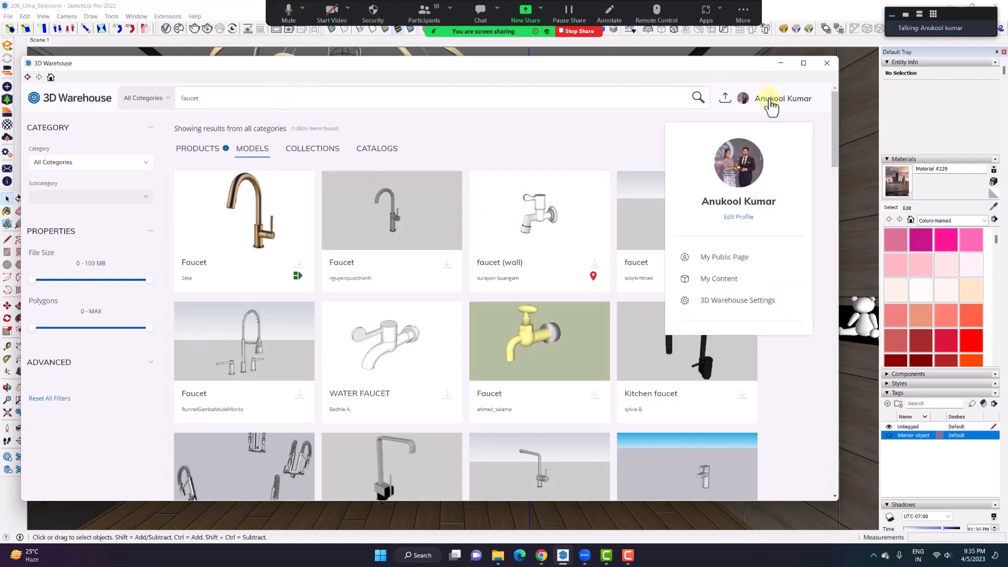
{"action": "double_click", "coordinate": [246, 102]}
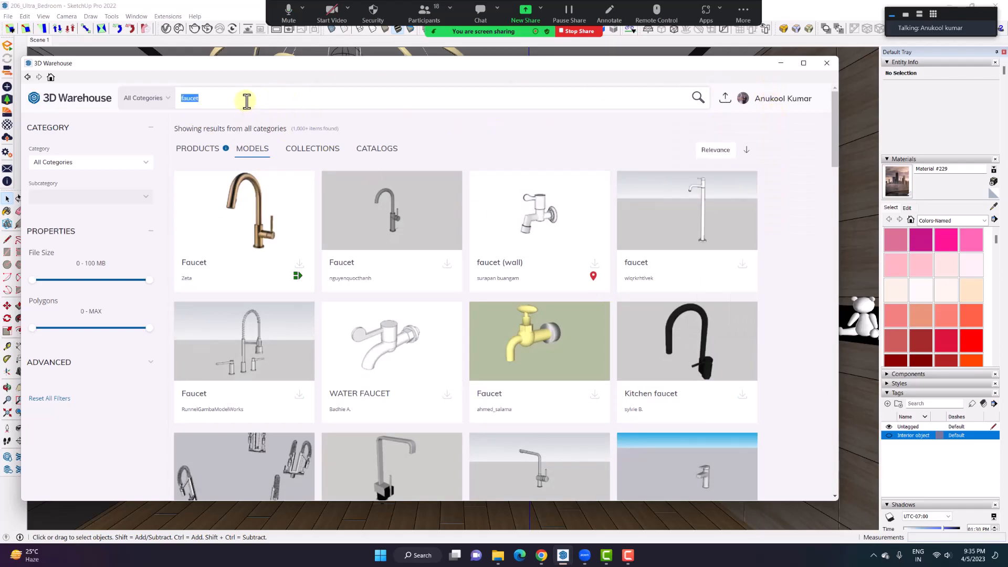
{"action": "type", "text": "bed"}
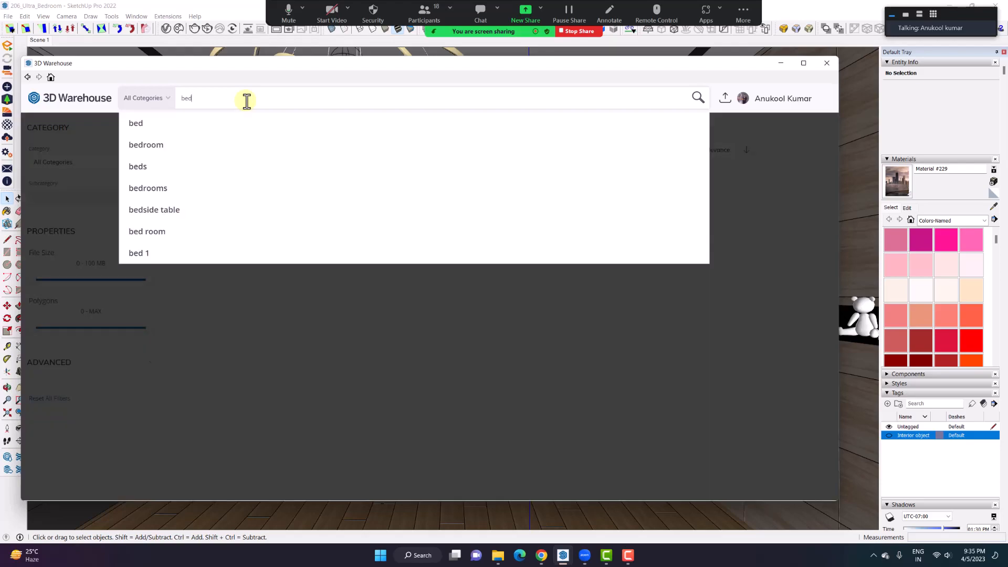
{"action": "left_click", "coordinate": [203, 125]}
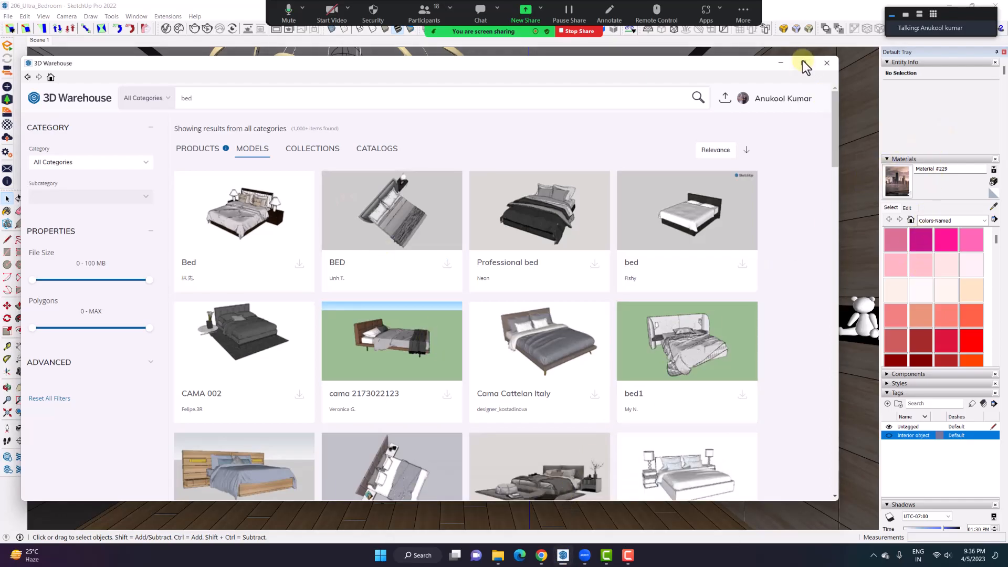
{"action": "left_click", "coordinate": [826, 64]}
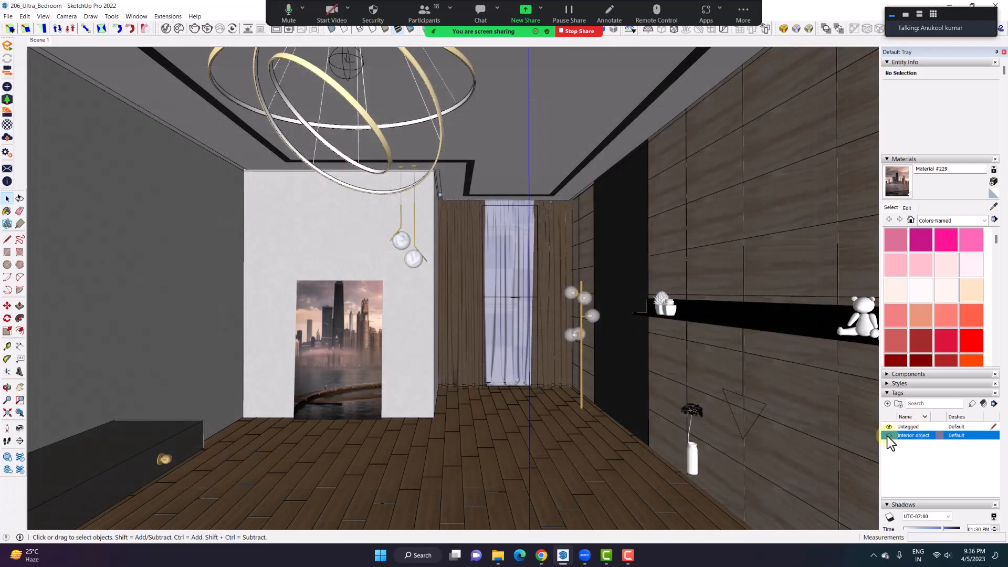
- Unhide the Interior object tag to bring back the bed and armchairs, then open the Window menu
{"action": "left_click", "coordinate": [889, 435]}
{"action": "mouse_move", "coordinate": [559, 387]}
{"action": "middle_mouse_down"}
{"action": "mouse_move", "coordinate": [536, 370]}
{"action": "mouse_move", "coordinate": [609, 376]}
{"action": "mouse_move", "coordinate": [540, 364]}
{"action": "mouse_move", "coordinate": [554, 370]}
{"action": "middle_mouse_up"}
{"action": "left_click", "coordinate": [438, 279]}
{"action": "middle_click_drag", "start_coordinate": [438, 280], "coordinate": [415, 272]}
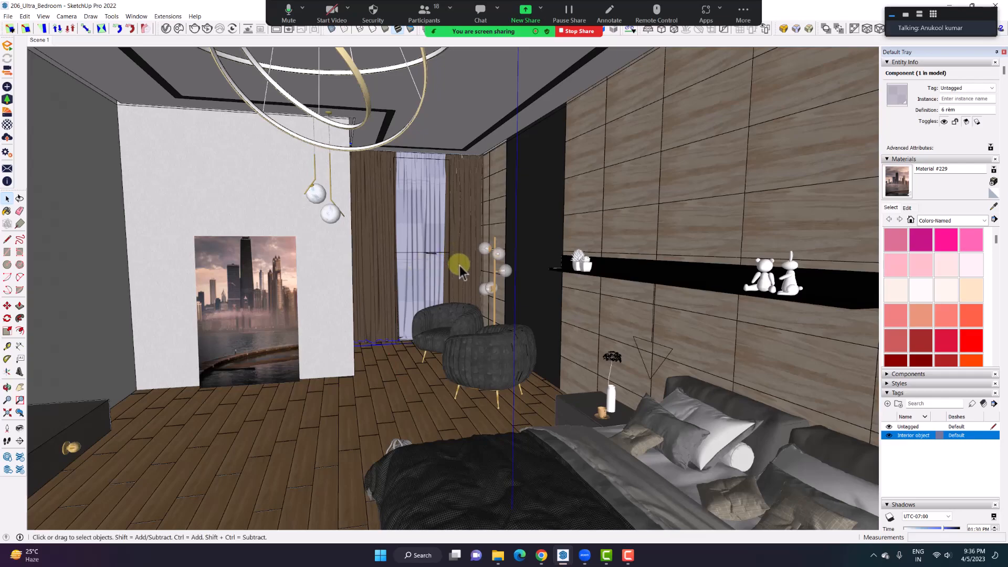
{"action": "mouse_move", "coordinate": [459, 266]}
{"action": "middle_mouse_down"}
{"action": "mouse_move", "coordinate": [439, 277]}
{"action": "mouse_move", "coordinate": [474, 254]}
{"action": "middle_mouse_up"}
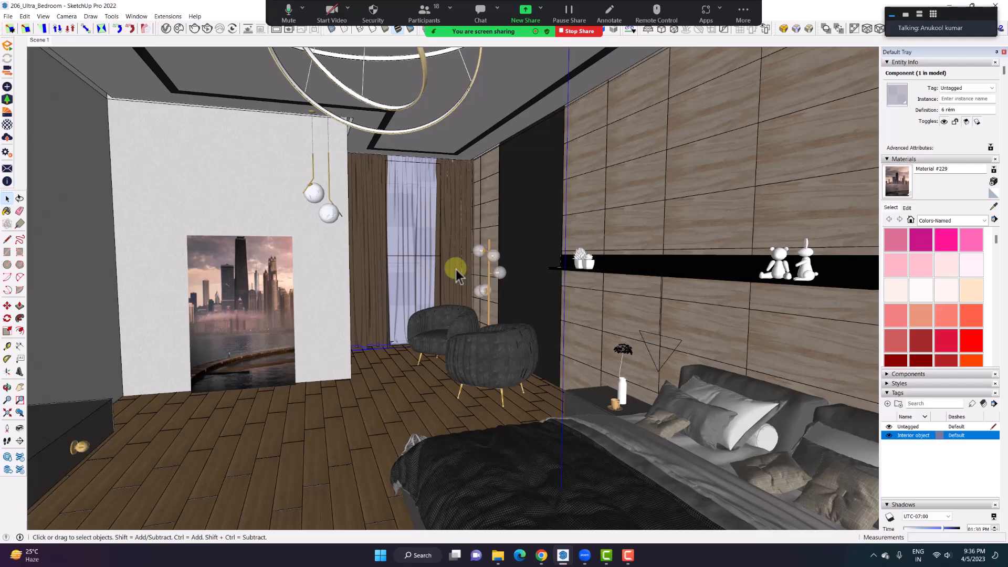
{"action": "left_click", "coordinate": [139, 16]}
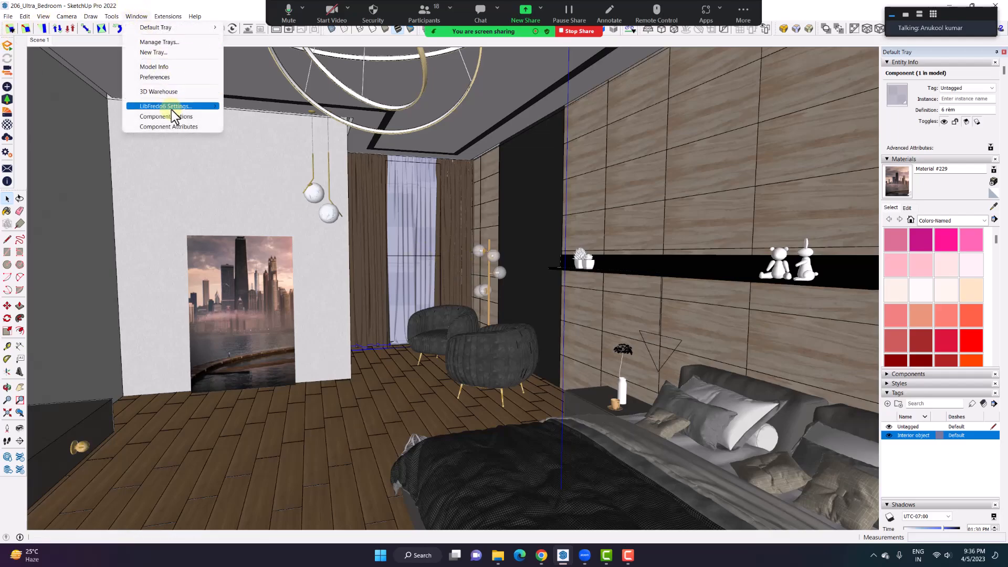
- Open 3D Warehouse and replace the search query with 'stool'
{"action": "left_click", "coordinate": [166, 93]}
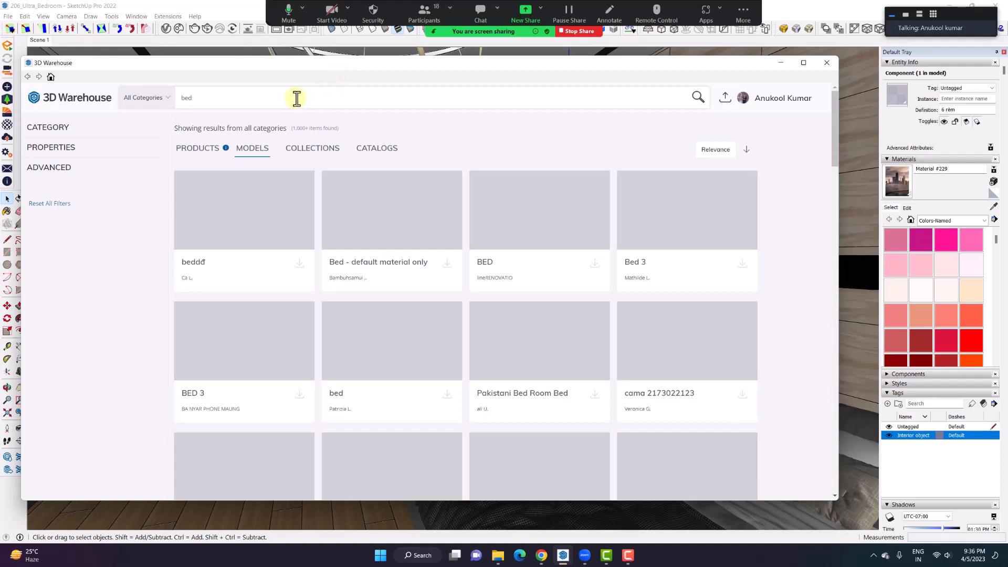
{"action": "double_click", "coordinate": [297, 98]}
{"action": "key", "text": "BackSpace"}
{"action": "key", "text": "BackSpace"}
{"action": "type", "text": "chair"}
{"action": "key", "text": "ctrl+a"}
{"action": "type", "text": "so"}
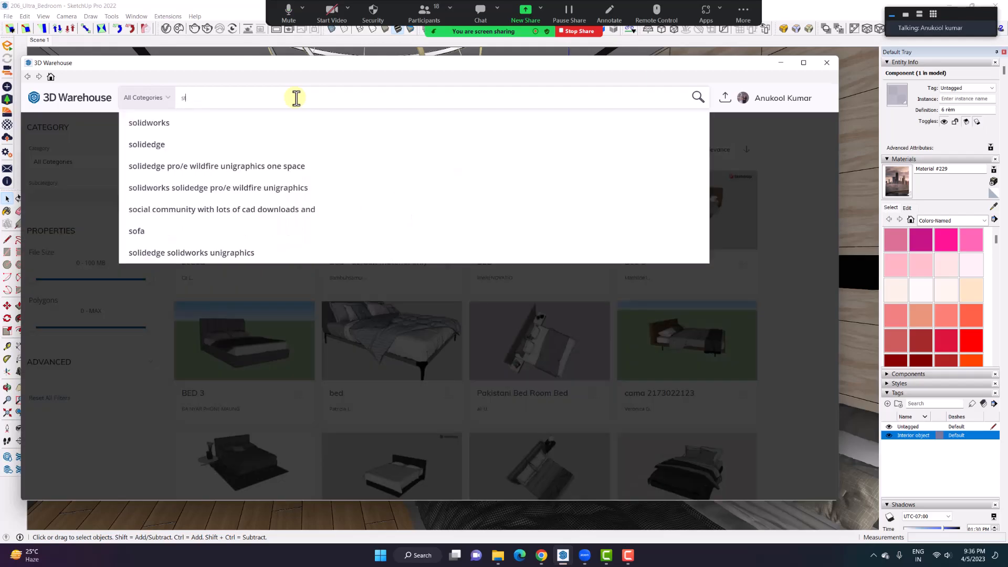
{"action": "type", "text": "ool"}
{"action": "key", "text": "Return"}
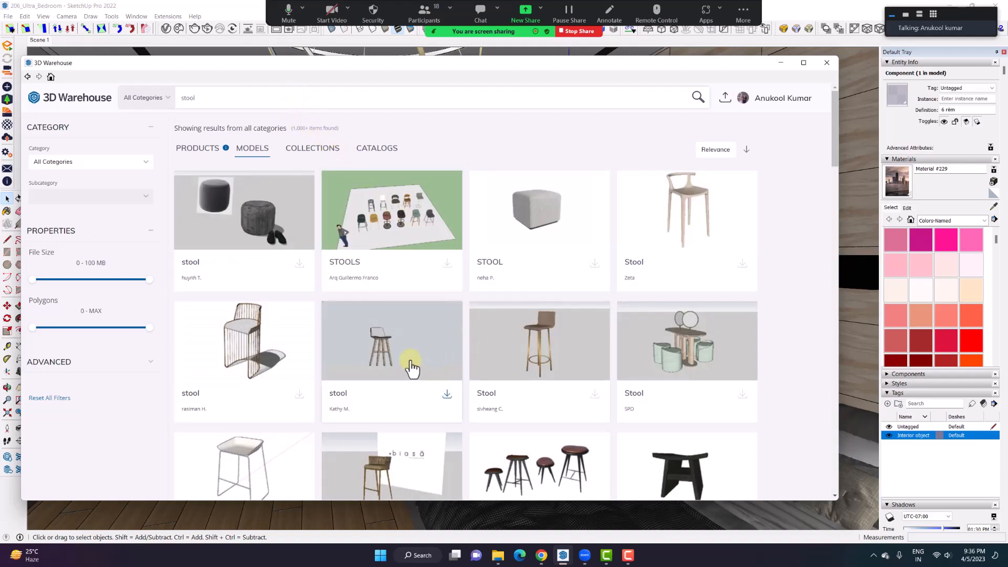
- Sort the stool results by Likes, then search for 'bed'
{"action": "left_click", "coordinate": [718, 151]}
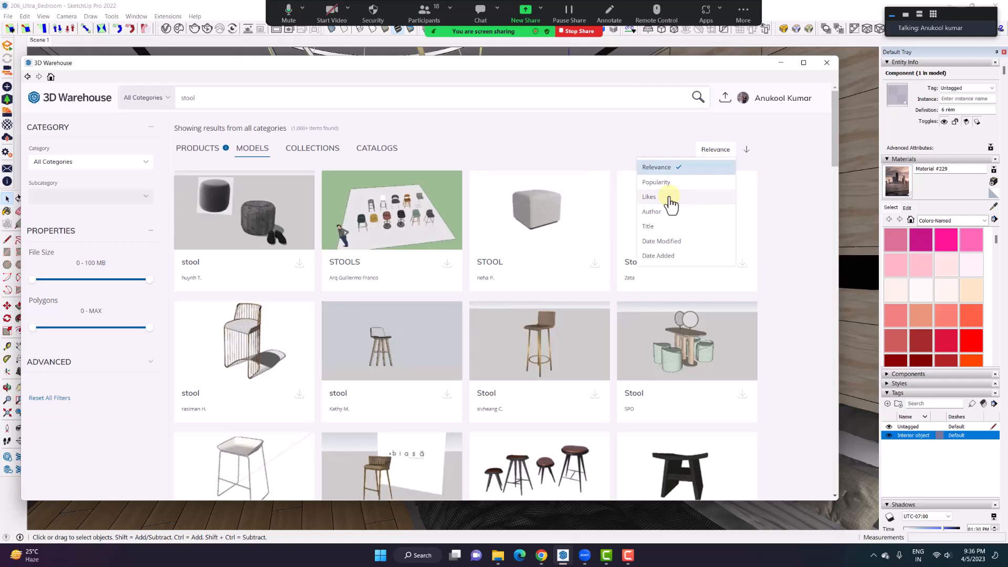
{"action": "left_click", "coordinate": [671, 200]}
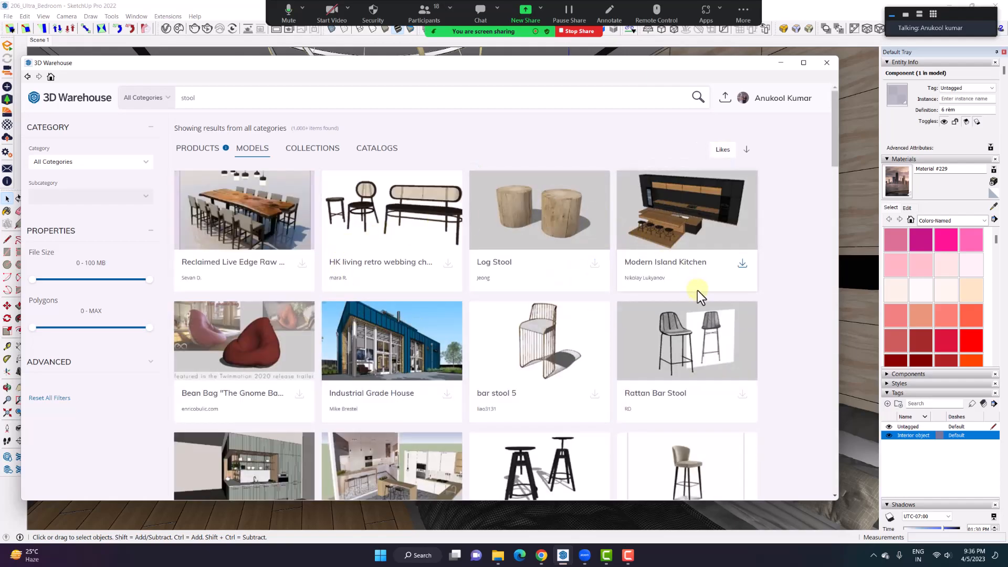
{"action": "scroll", "coordinate": [698, 292], "scroll_direction": "down", "scroll_amount": 5}
{"action": "scroll", "coordinate": [699, 292], "scroll_direction": "up", "scroll_amount": 5}
{"action": "left_click", "coordinate": [252, 94]}
{"action": "type", "text": "ber"}
{"action": "type", "text": "d"}
{"action": "key", "text": "Return"}
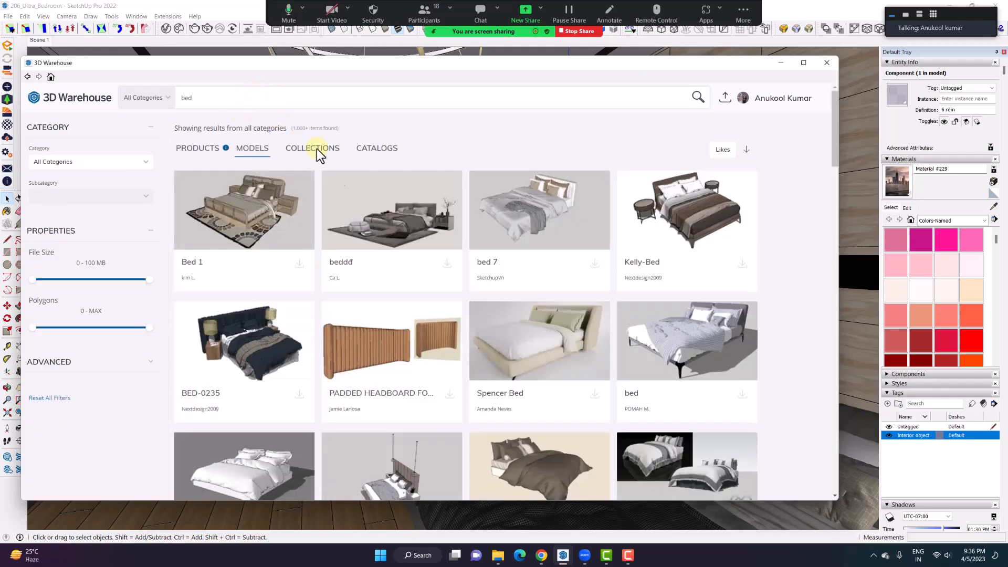
- Preview the Bed 1 and Kelly-Bed model details and scroll the bed results
{"action": "left_click", "coordinate": [266, 221]}
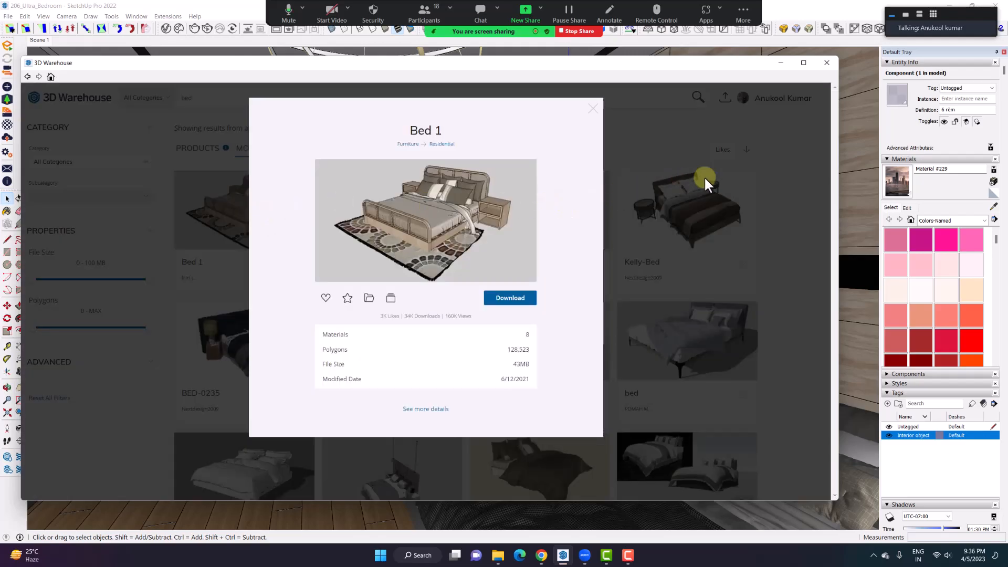
{"action": "left_click", "coordinate": [733, 185]}
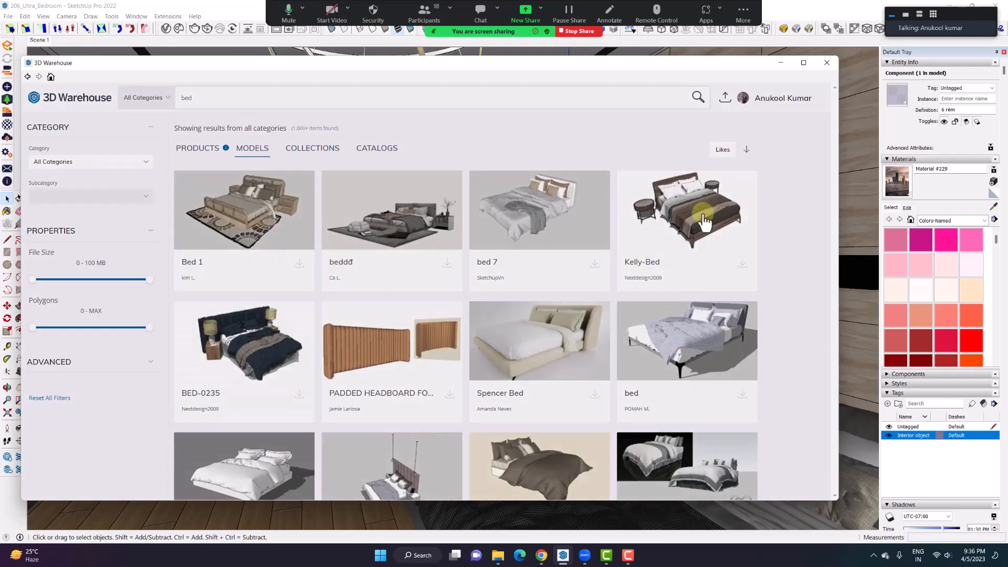
{"action": "left_click", "coordinate": [701, 218]}
{"action": "left_click", "coordinate": [764, 198]}
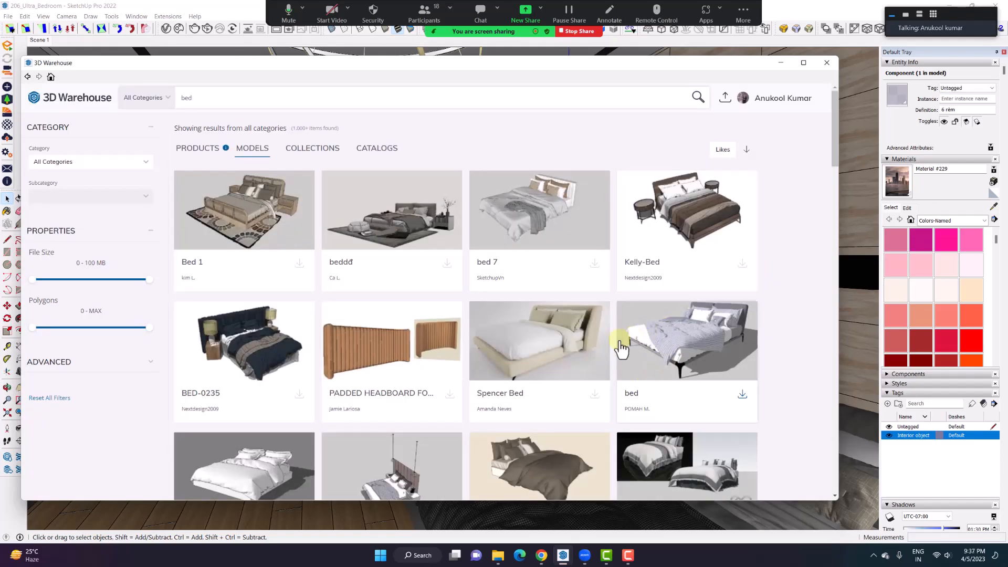
{"action": "scroll", "coordinate": [588, 331], "scroll_direction": "down", "scroll_amount": 3}
{"action": "scroll", "coordinate": [546, 323], "scroll_direction": "down", "scroll_amount": 2}
{"action": "scroll", "coordinate": [557, 310], "scroll_direction": "up", "scroll_amount": 5}
- Browse the Bedroom collection under Collections, then go back to the bed results
{"action": "left_click", "coordinate": [309, 150]}
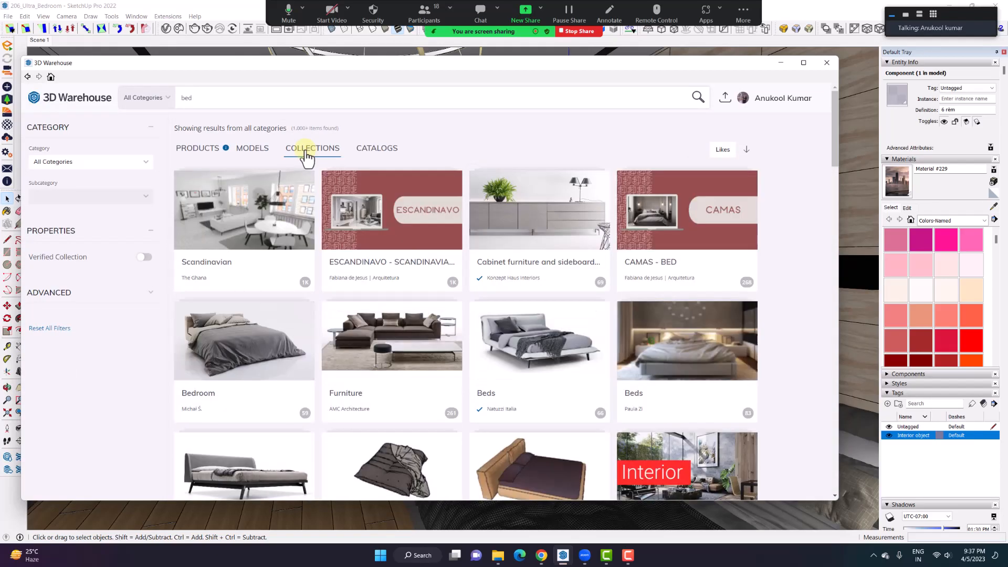
{"action": "left_click", "coordinate": [223, 349]}
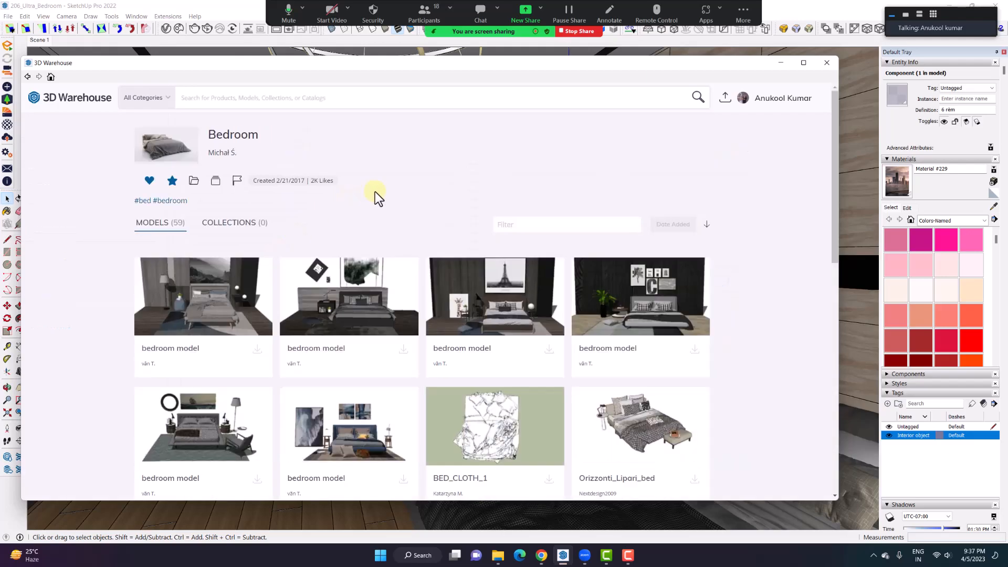
{"action": "scroll", "coordinate": [748, 284], "scroll_direction": "down", "scroll_amount": 5}
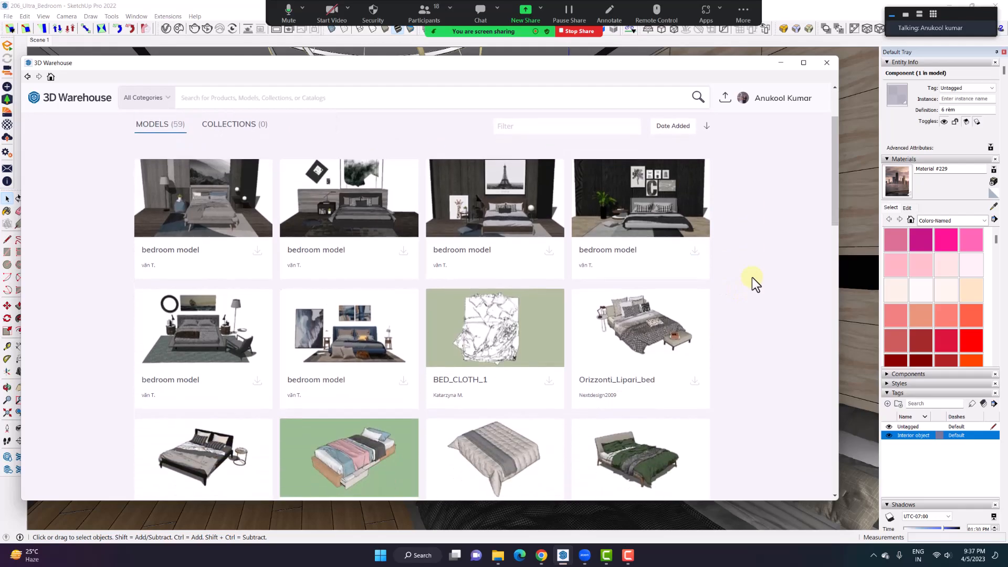
{"action": "scroll", "coordinate": [752, 278], "scroll_direction": "up", "scroll_amount": 5}
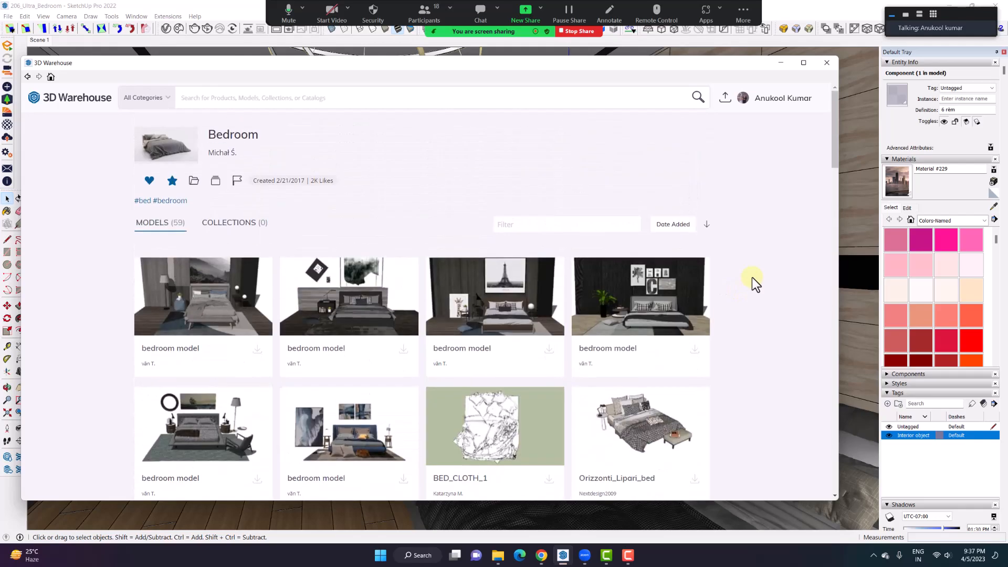
{"action": "scroll", "coordinate": [410, 232], "scroll_direction": "down", "scroll_amount": 7}
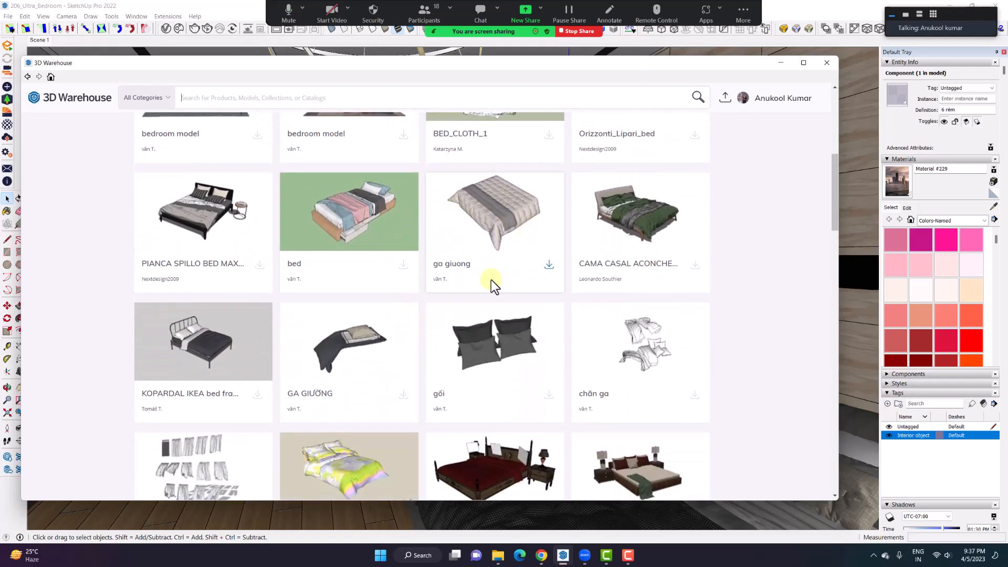
{"action": "scroll", "coordinate": [251, 332], "scroll_direction": "down", "scroll_amount": 3}
{"action": "scroll", "coordinate": [251, 333], "scroll_direction": "down", "scroll_amount": 5}
{"action": "scroll", "coordinate": [193, 216], "scroll_direction": "up", "scroll_amount": 10}
{"action": "left_click", "coordinate": [28, 77]}
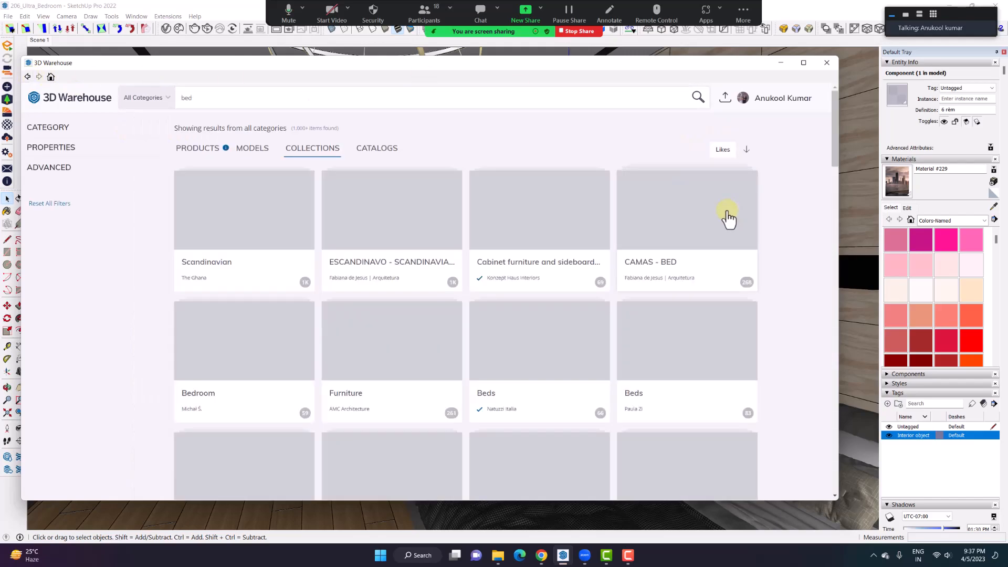
- Show individual bed models sorted by Relevance
{"action": "left_click", "coordinate": [253, 150]}
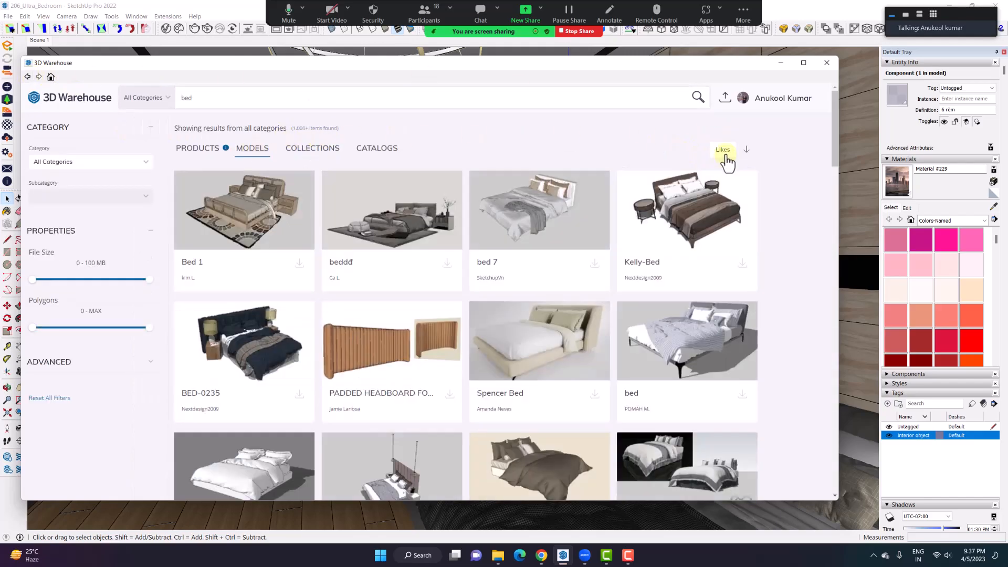
{"action": "left_click", "coordinate": [724, 152]}
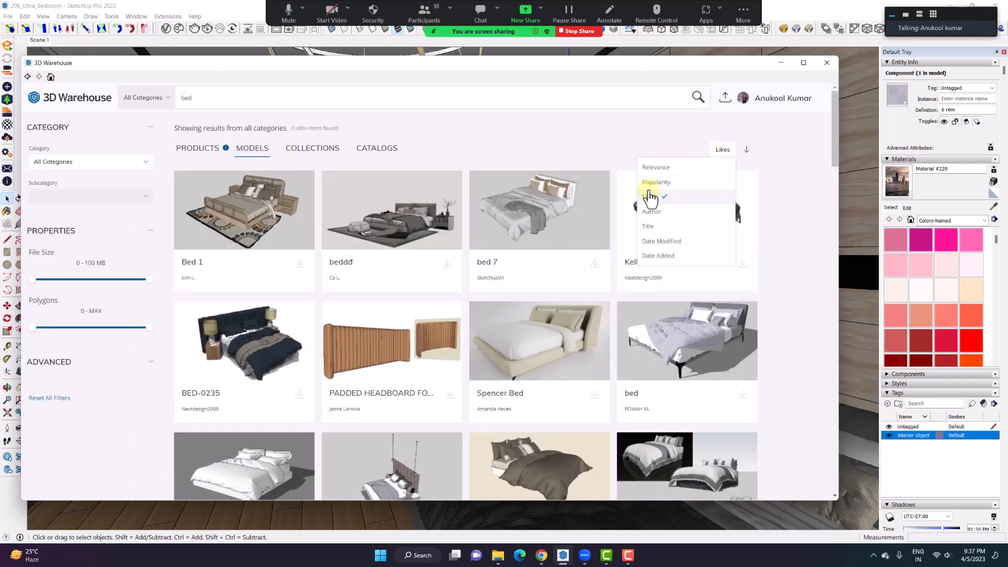
{"action": "left_click", "coordinate": [665, 165]}
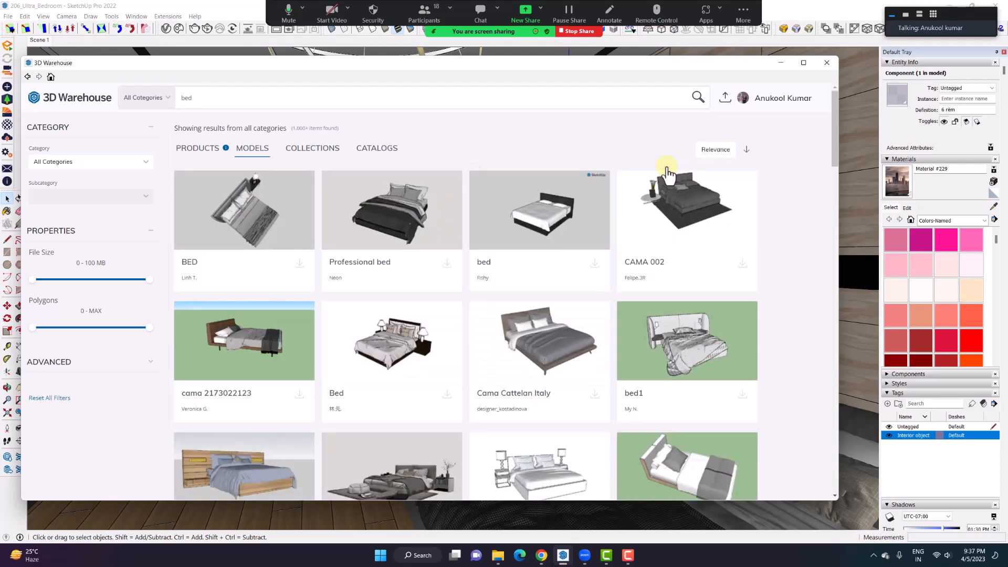
{"action": "scroll", "coordinate": [355, 317], "scroll_direction": "down", "scroll_amount": 5}
{"action": "scroll", "coordinate": [355, 317], "scroll_direction": "down", "scroll_amount": 2}
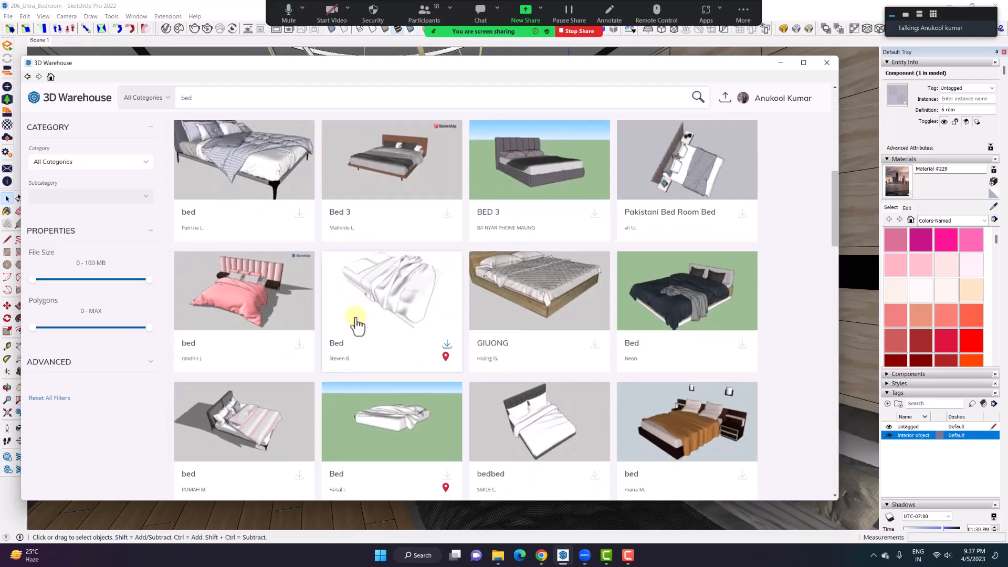
{"action": "scroll", "coordinate": [355, 317], "scroll_direction": "up", "scroll_amount": 8}
- Search for 'stool' and lower the Polygons filter's maximum
{"action": "left_click", "coordinate": [245, 100]}
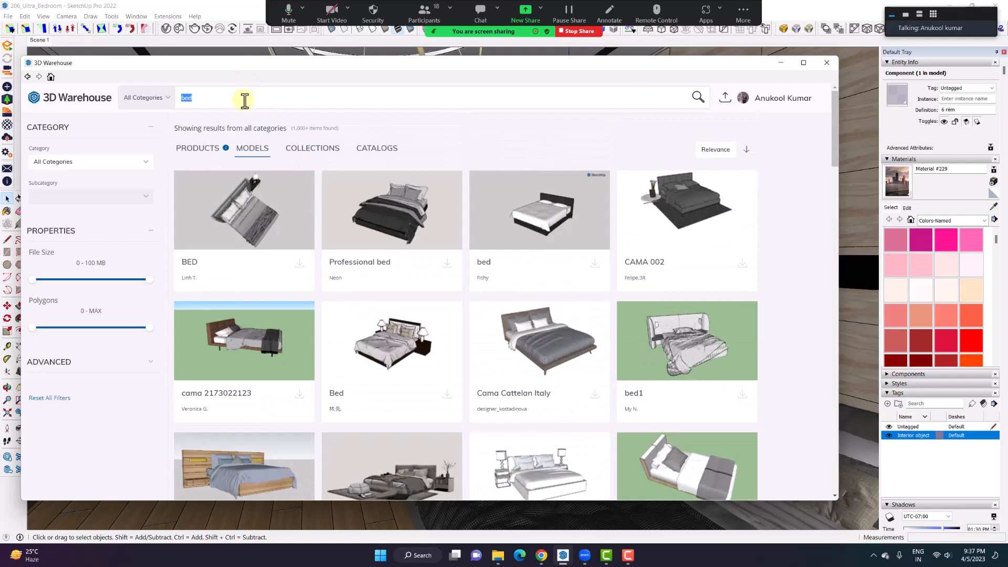
{"action": "type", "text": "stool"}
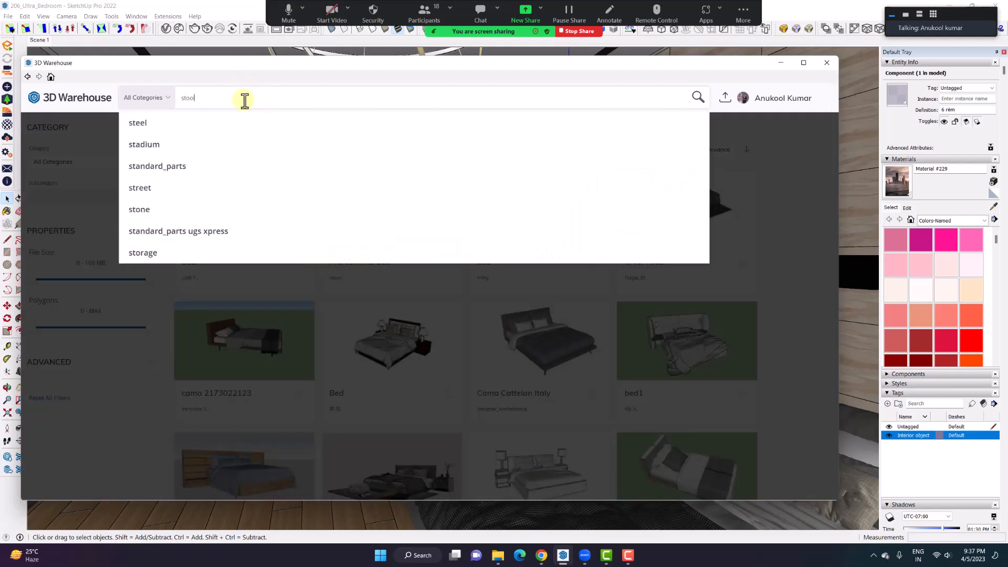
{"action": "key", "text": "Return"}
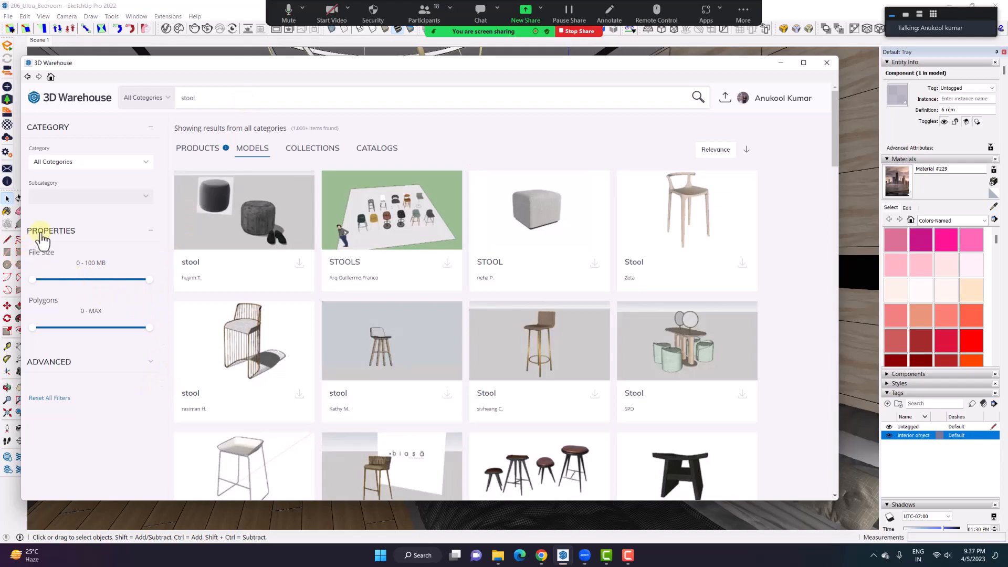
{"action": "left_click_drag", "start_coordinate": [149, 327], "coordinate": [70, 329]}
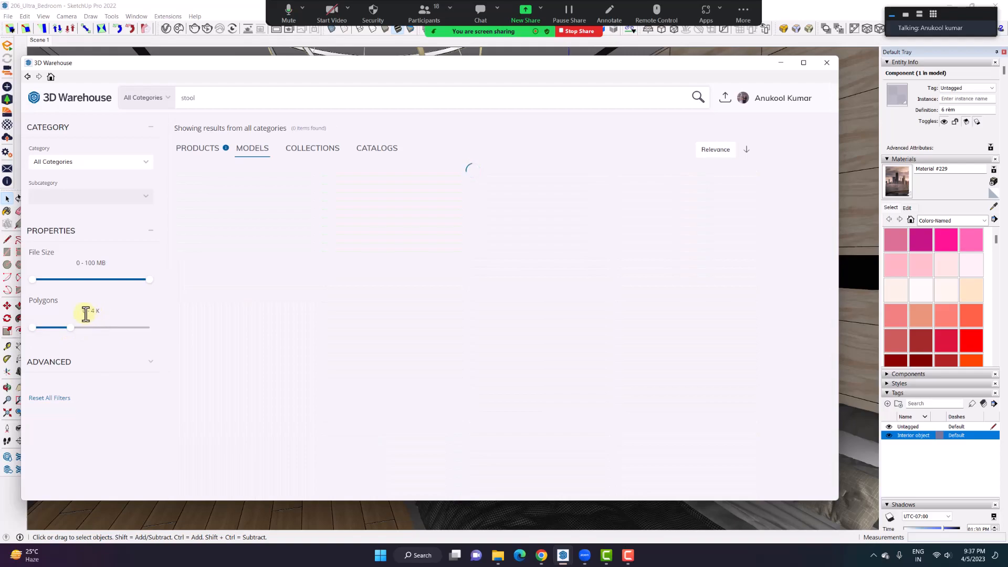
- Filter the stool results to 0–1 K polygons and browse them, then close 3D Warehouse
{"action": "left_click_drag", "start_coordinate": [70, 328], "coordinate": [56, 330]}
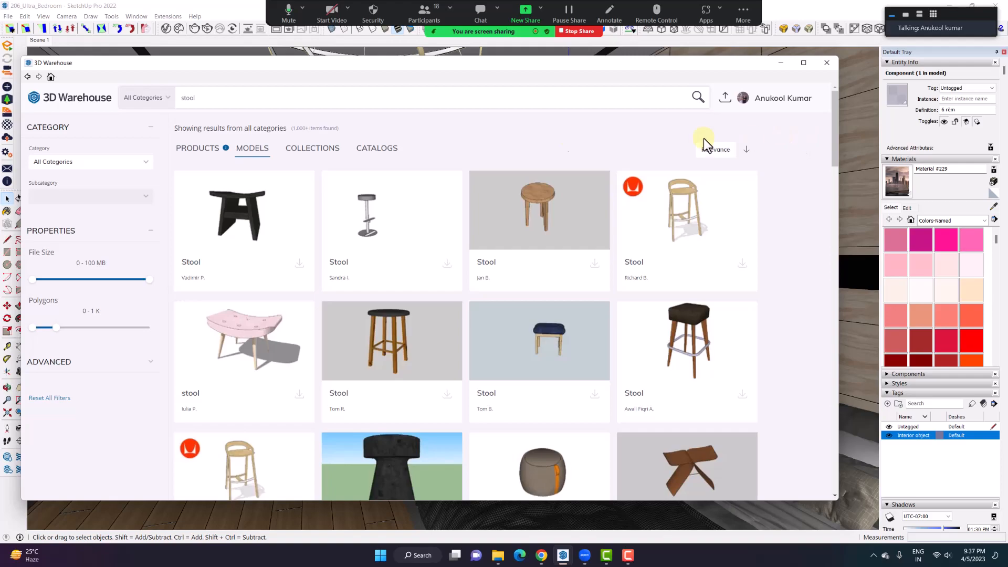
{"action": "scroll", "coordinate": [247, 238], "scroll_direction": "down", "scroll_amount": 3}
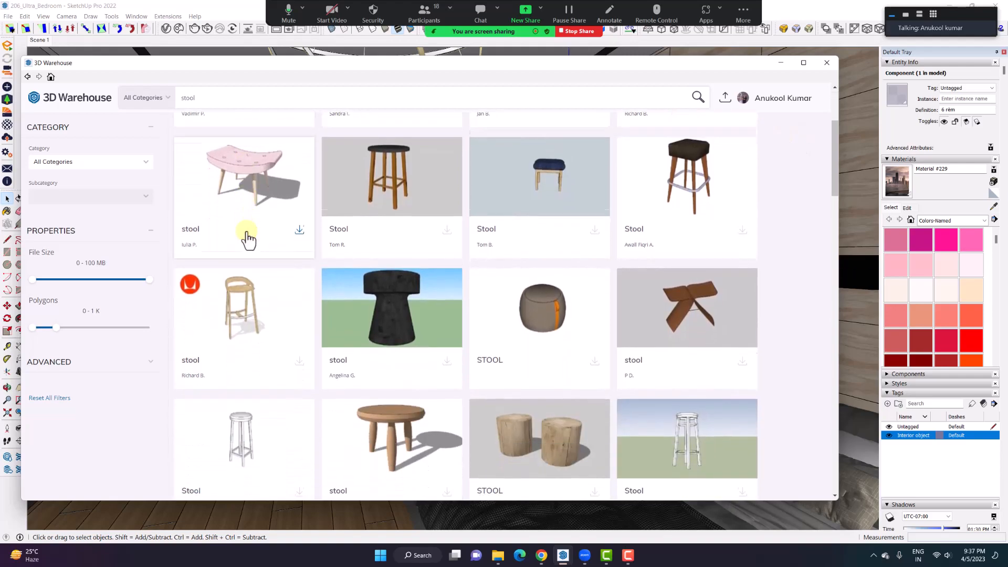
{"action": "scroll", "coordinate": [447, 358], "scroll_direction": "down", "scroll_amount": 5}
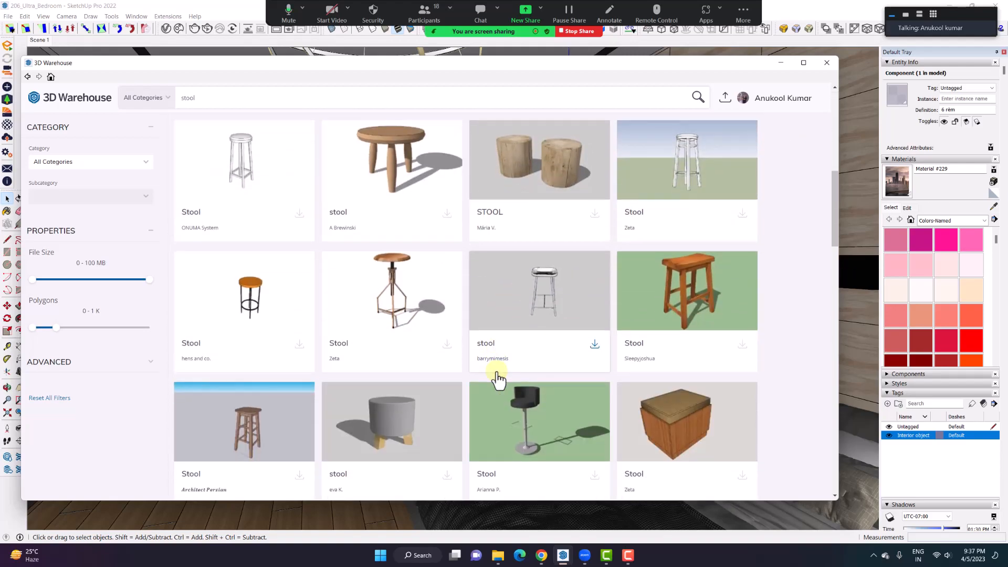
{"action": "left_click", "coordinate": [827, 63]}
{"action": "middle_click_drag", "start_coordinate": [597, 397], "coordinate": [567, 278]}
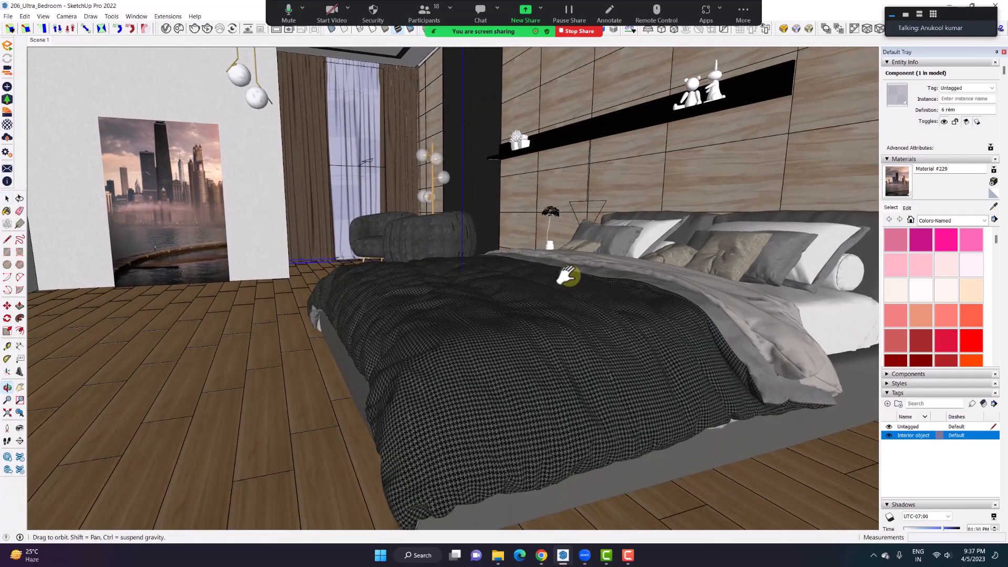
- Orbit, pan and zoom from the bed to the grey armchair and lamp by the curtained window
{"action": "middle_click_drag", "start_coordinate": [536, 357], "coordinate": [568, 334]}
{"action": "scroll", "coordinate": [563, 316], "scroll_direction": "up", "scroll_amount": 4}
{"action": "middle_click_drag", "start_coordinate": [566, 295], "coordinate": [517, 285]}
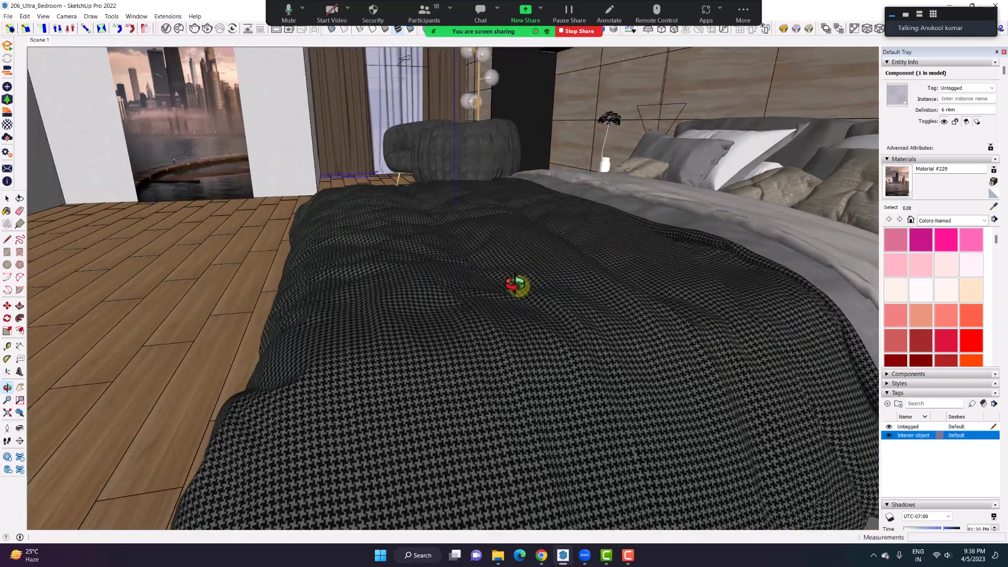
{"action": "scroll", "coordinate": [519, 287], "scroll_direction": "down", "scroll_amount": 5}
{"action": "key", "text": "space"}
{"action": "middle_click_drag", "start_coordinate": [516, 357], "coordinate": [512, 463], "text": "shift"}
{"action": "scroll", "coordinate": [410, 150], "scroll_direction": "up", "scroll_amount": 5}
{"action": "scroll", "coordinate": [411, 152], "scroll_direction": "up", "scroll_amount": 4}
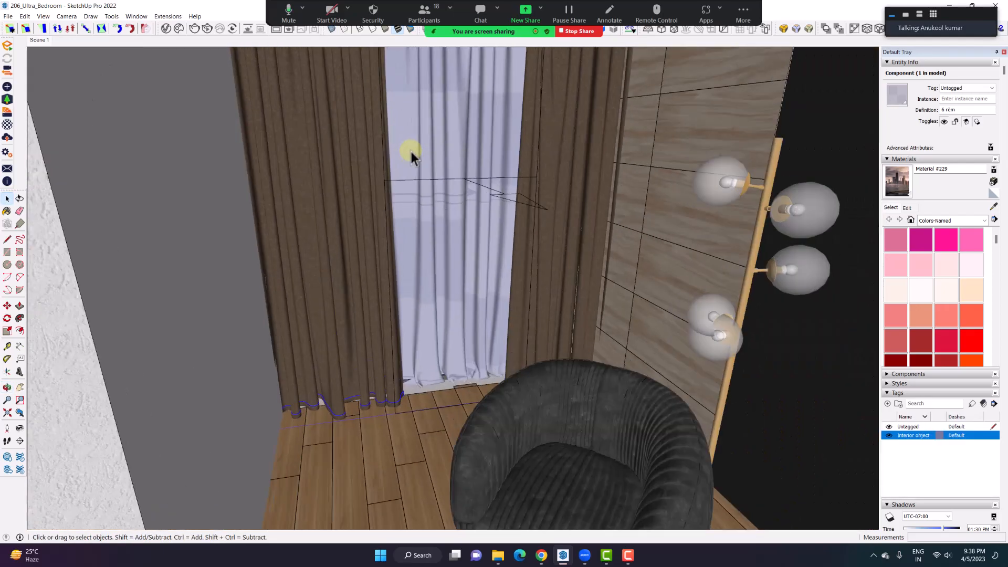
{"action": "middle_click_drag", "start_coordinate": [488, 288], "coordinate": [487, 262]}
{"action": "scroll", "coordinate": [462, 200], "scroll_direction": "down", "scroll_amount": 5}
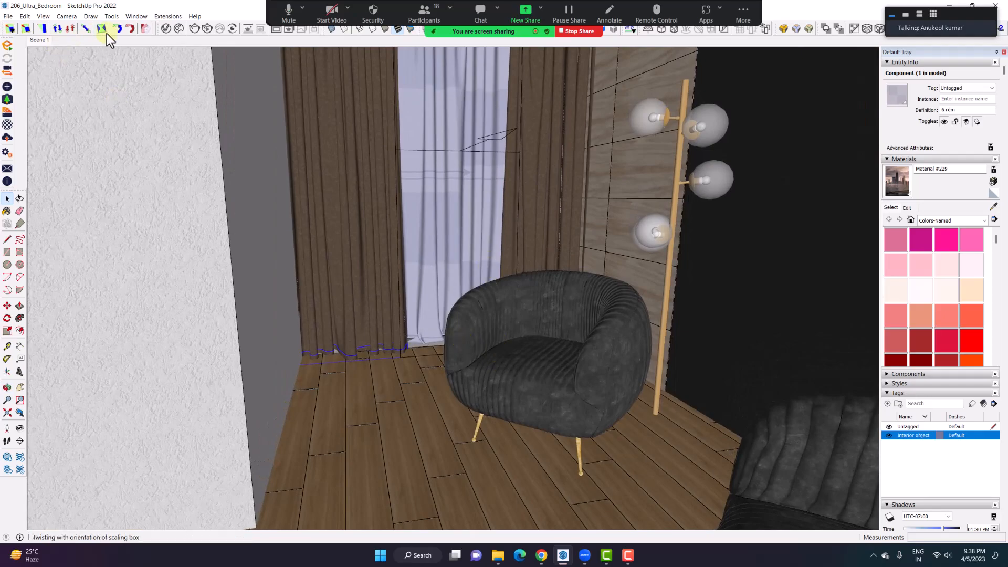
- Open 3D Warehouse from the Window menu and reposition its window
{"action": "left_click", "coordinate": [128, 19]}
{"action": "left_click", "coordinate": [164, 93]}
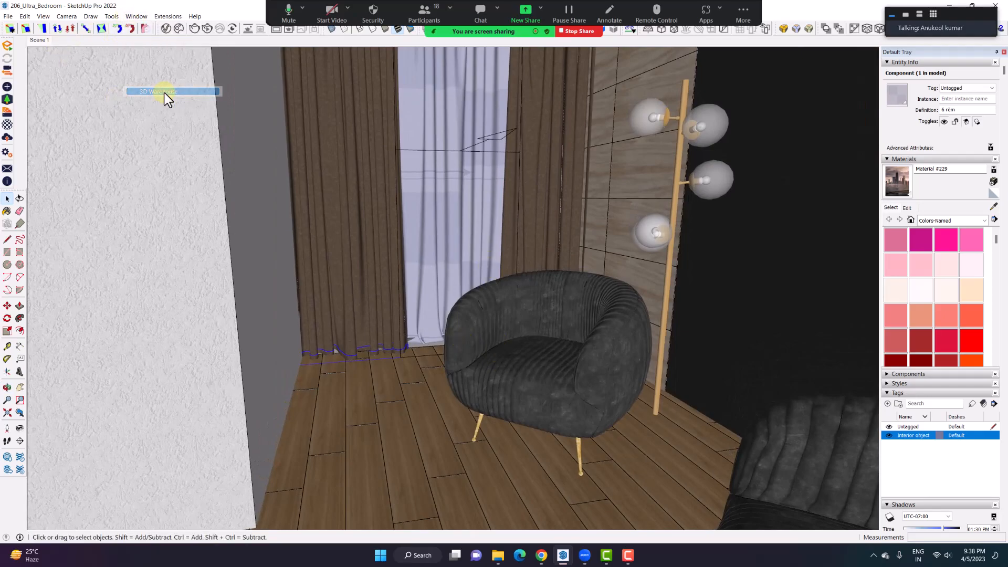
{"action": "left_click_drag", "start_coordinate": [335, 63], "coordinate": [399, 78]}
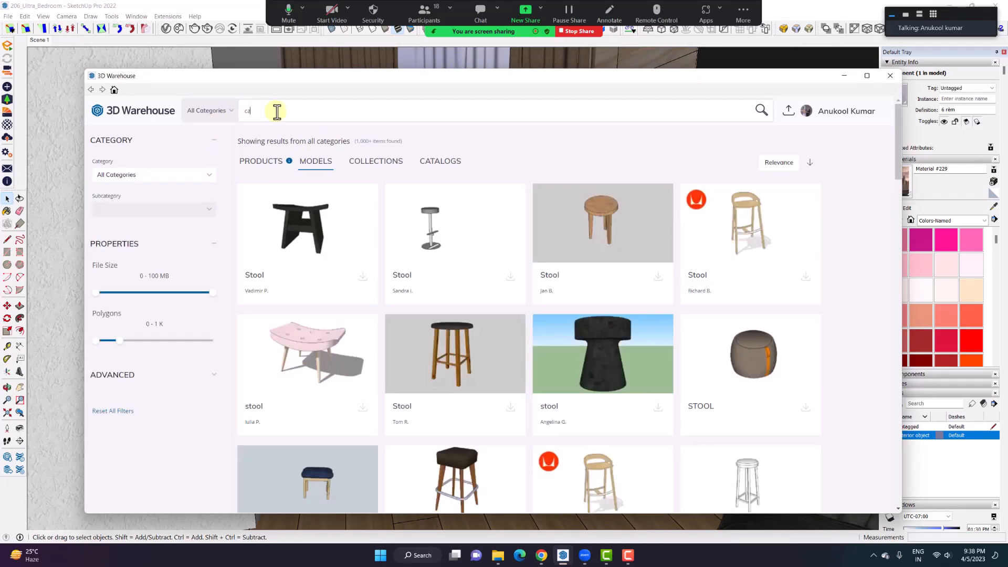
- Search 3D Warehouse for 'car' and widen the Polygons filter back to 0–MAX
{"action": "type", "text": "r"}
{"action": "left_click", "coordinate": [254, 137]}
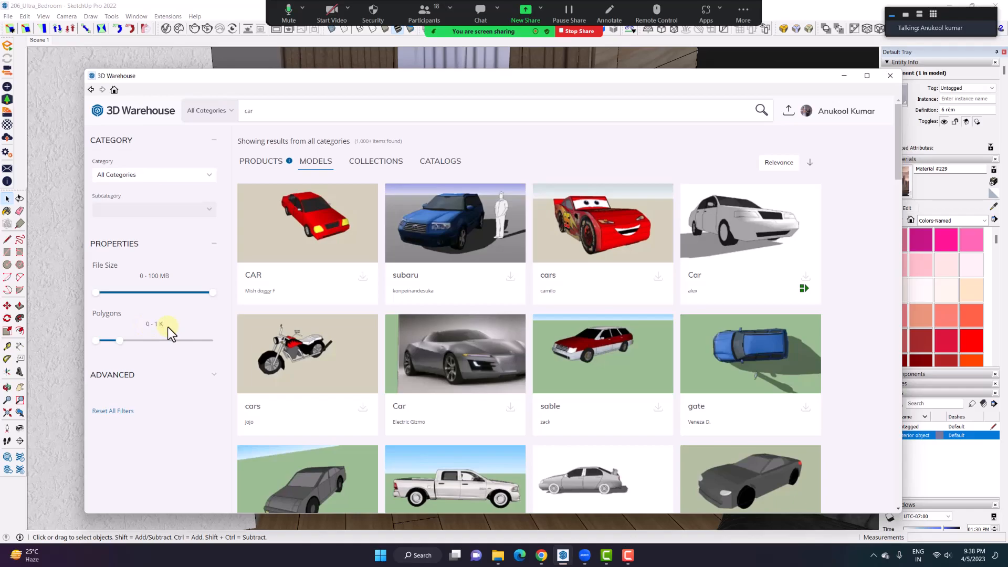
{"action": "left_click", "coordinate": [315, 227]}
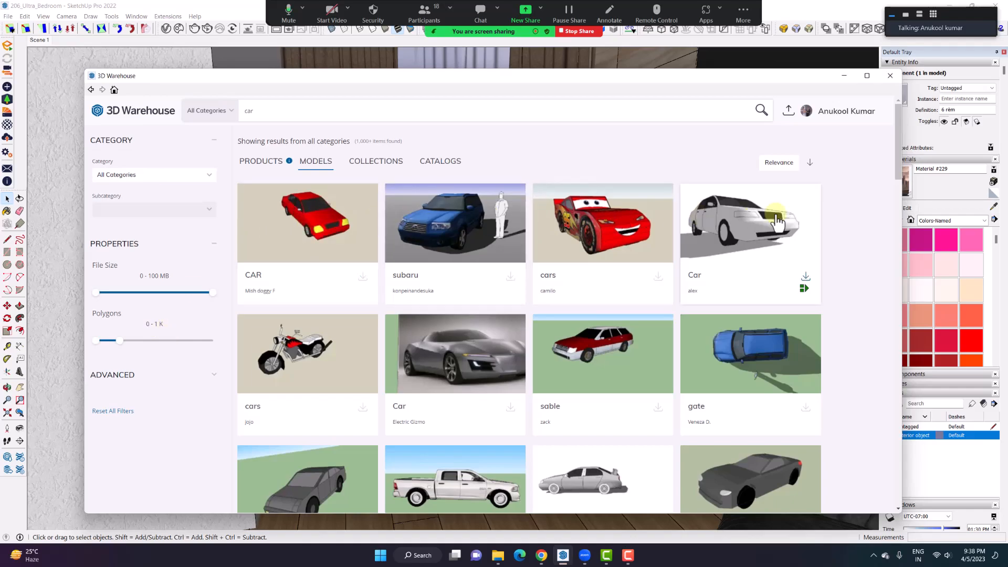
{"action": "left_click_drag", "start_coordinate": [120, 341], "coordinate": [239, 353]}
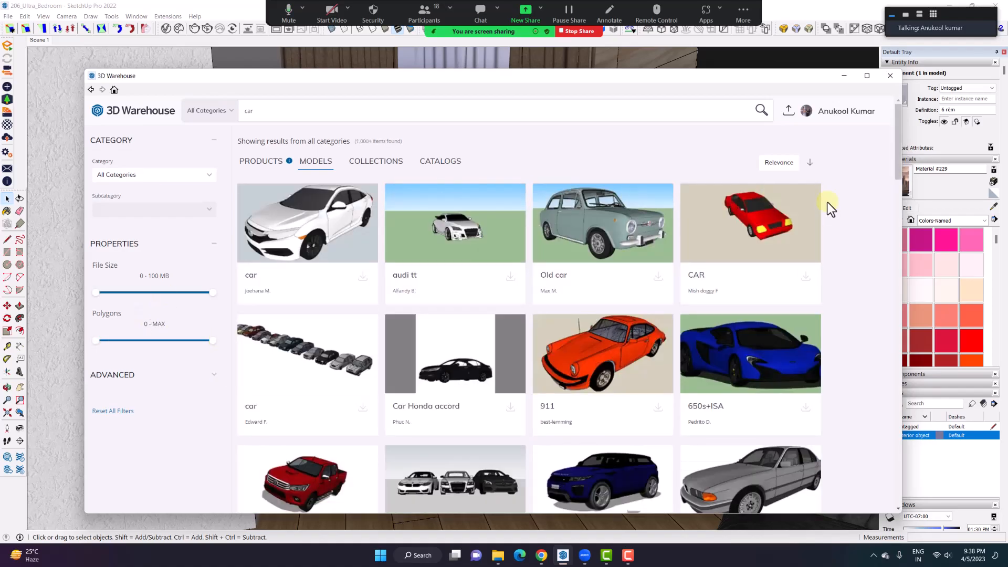
- Sort the car results by Likes
{"action": "left_click", "coordinate": [781, 163]}
{"action": "left_click", "coordinate": [732, 211]}
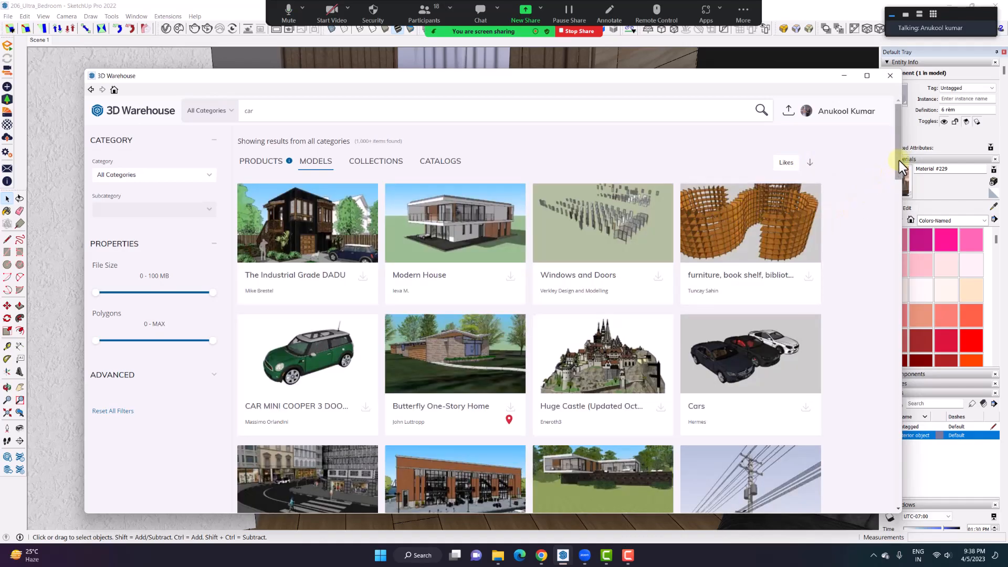
{"action": "left_click_drag", "start_coordinate": [893, 150], "coordinate": [864, 470]}
{"action": "left_click", "coordinate": [873, 162]}
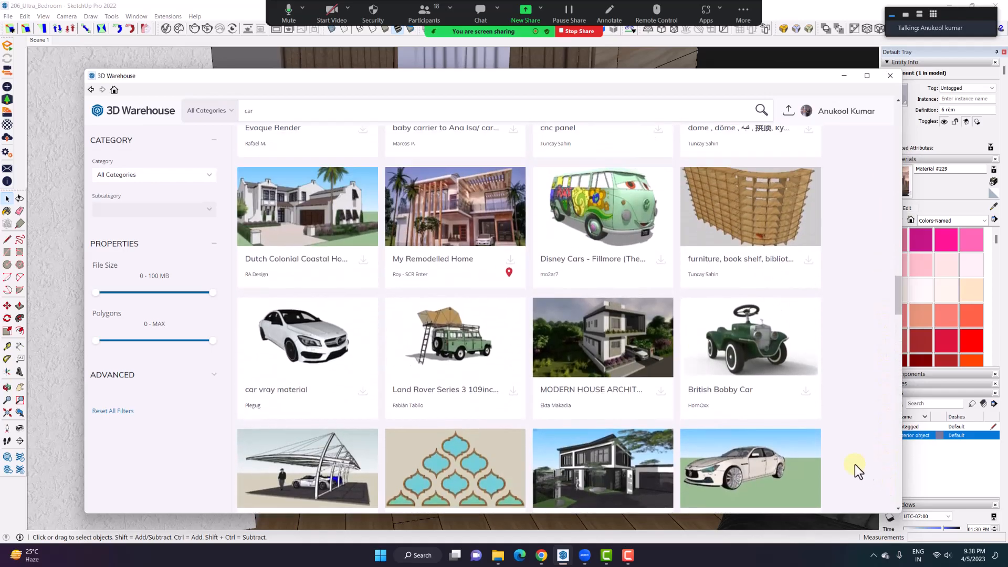
- Check the car vray material model's details, showing 73,577 polygons
{"action": "left_click", "coordinate": [300, 351]}
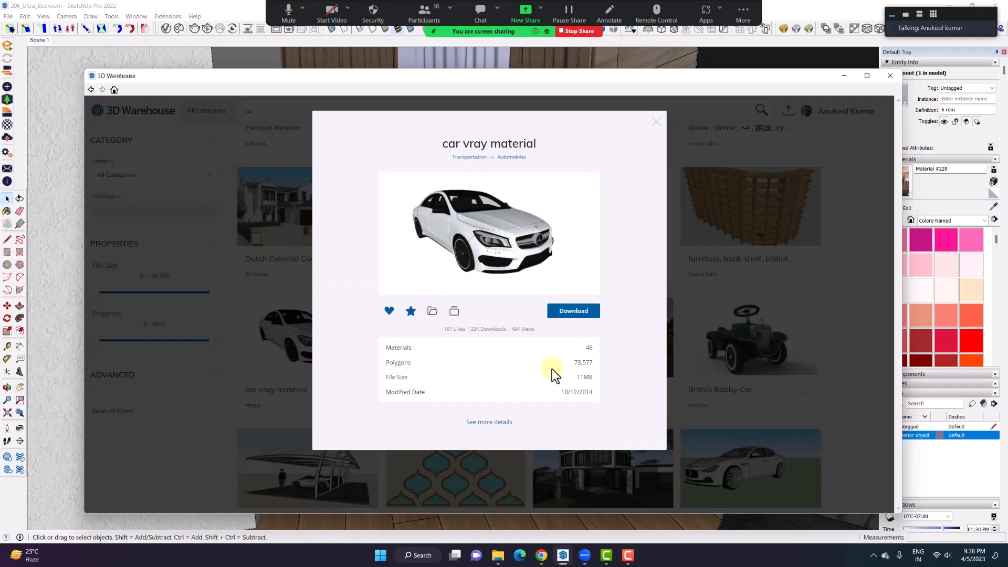
{"action": "left_click_drag", "start_coordinate": [573, 363], "coordinate": [594, 365]}
{"action": "left_click", "coordinate": [616, 358]}
{"action": "left_click", "coordinate": [849, 238]}
- Inspect the 2017 Audi A3 Sedan's details, then close 3D Warehouse and return to the bedroom
{"action": "scroll", "coordinate": [654, 276], "scroll_direction": "down", "scroll_amount": 3}
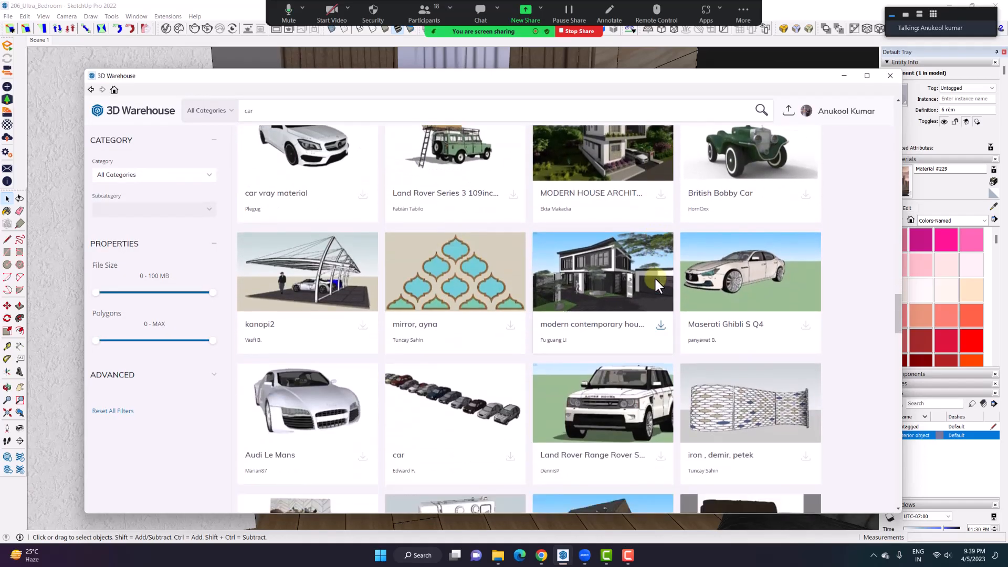
{"action": "scroll", "coordinate": [656, 283], "scroll_direction": "down", "scroll_amount": 4}
{"action": "scroll", "coordinate": [656, 281], "scroll_direction": "down", "scroll_amount": 2}
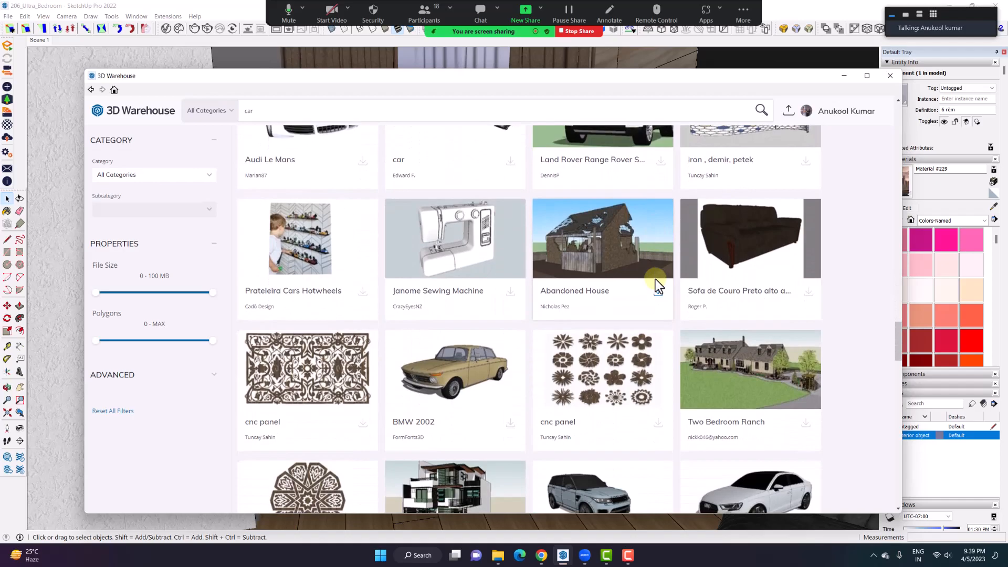
{"action": "scroll", "coordinate": [655, 279], "scroll_direction": "down", "scroll_amount": 4}
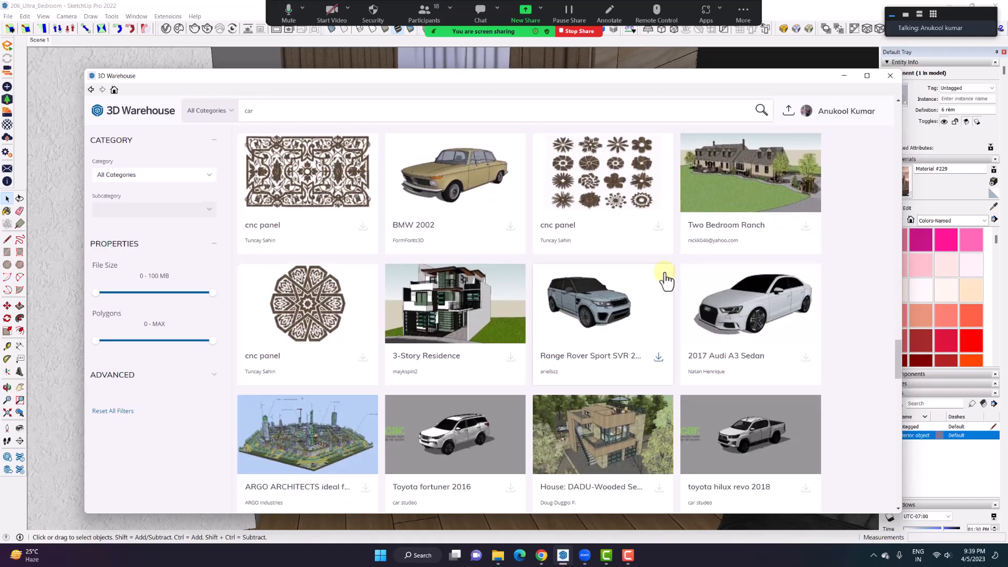
{"action": "left_click", "coordinate": [752, 290]}
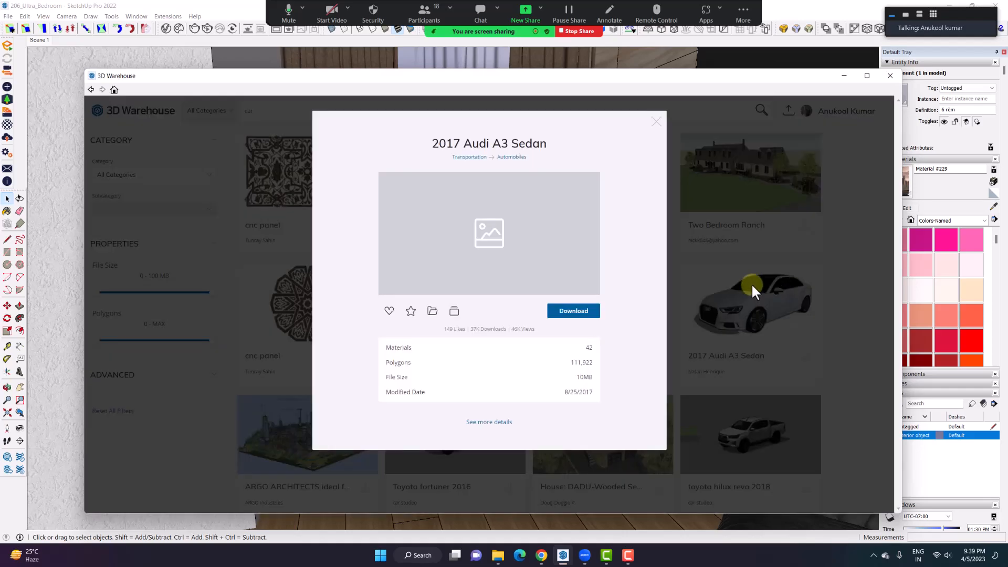
{"action": "left_click", "coordinate": [656, 282]}
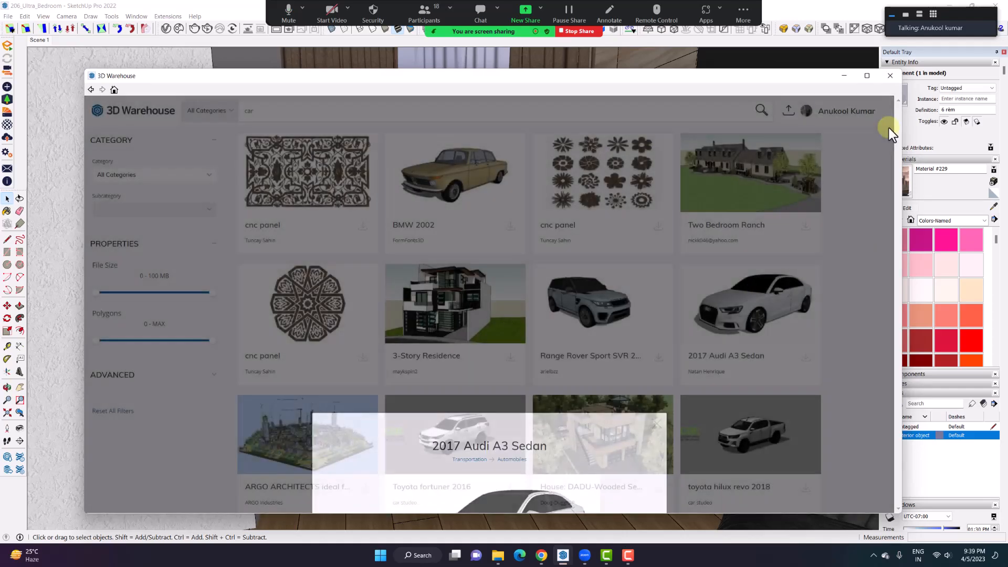
{"action": "left_click", "coordinate": [890, 76]}
{"action": "middle_click_drag", "start_coordinate": [682, 296], "coordinate": [813, 330]}
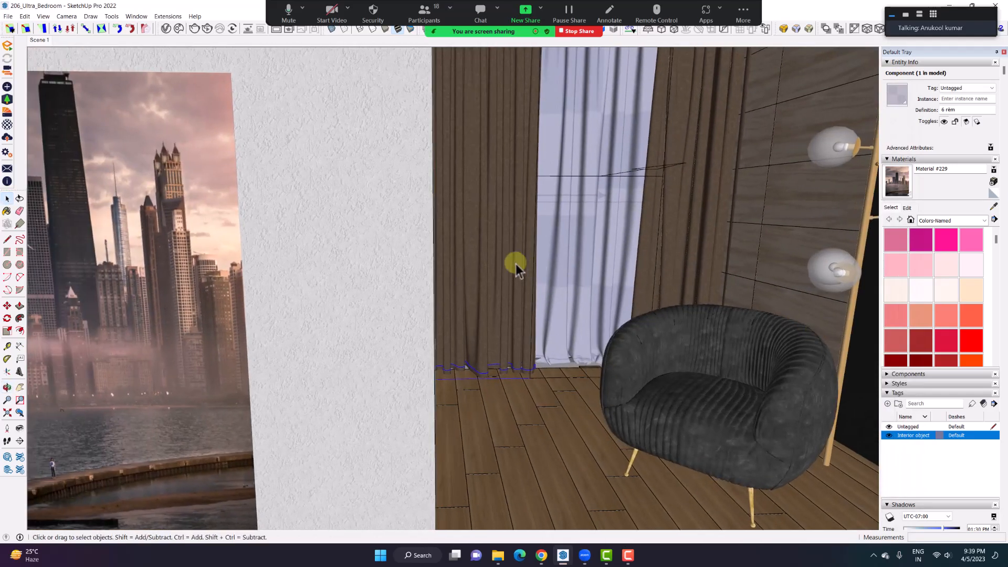
- Orbit the bedroom view and select the room's floor group
{"action": "scroll", "coordinate": [516, 264], "scroll_direction": "down", "scroll_amount": 5}
{"action": "middle_click_drag", "start_coordinate": [516, 263], "coordinate": [490, 263]}
{"action": "key", "text": "space"}
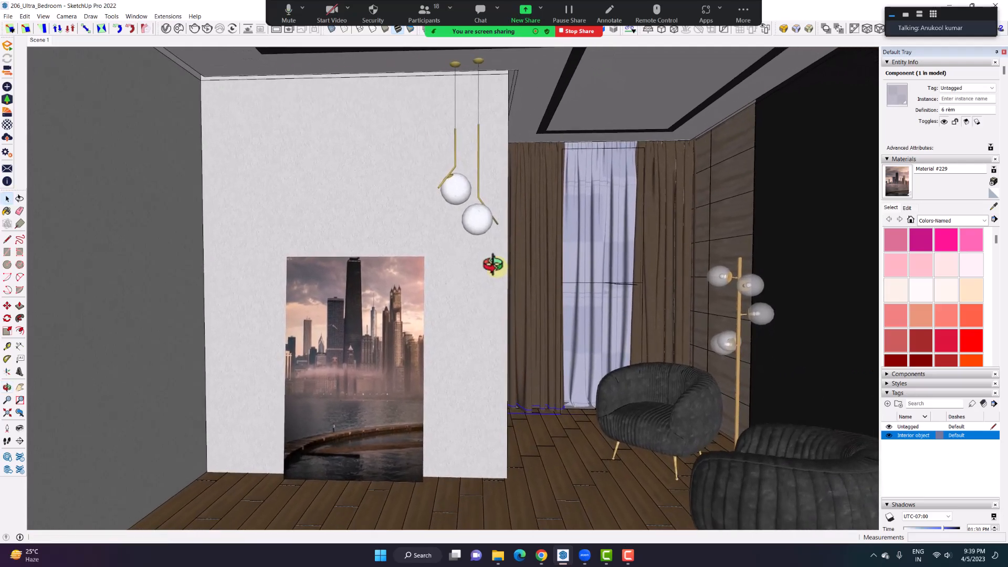
{"action": "left_click", "coordinate": [554, 446]}
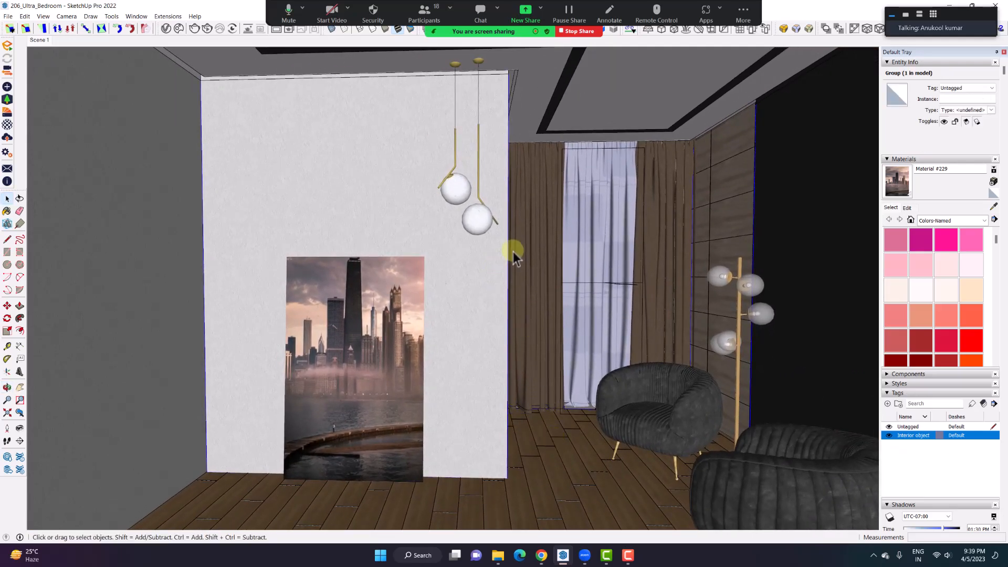
{"action": "middle_click_drag", "start_coordinate": [499, 251], "coordinate": [475, 241]}
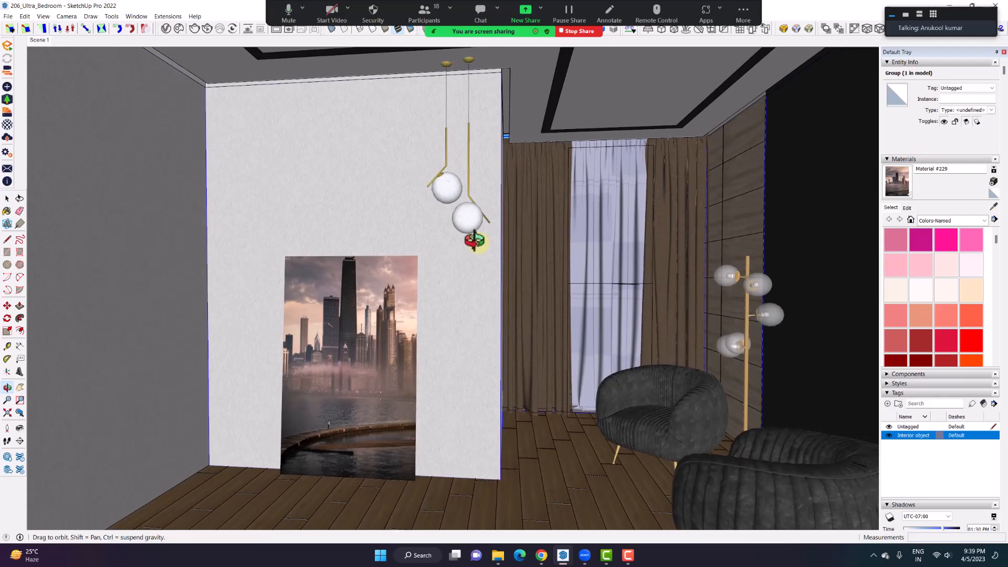
{"action": "middle_click_drag", "start_coordinate": [475, 241], "coordinate": [477, 242]}
- Switch to the Untitled box model window, zoom in, then bring up the speed-up tips slide
{"action": "mouse_move", "coordinate": [563, 556]}
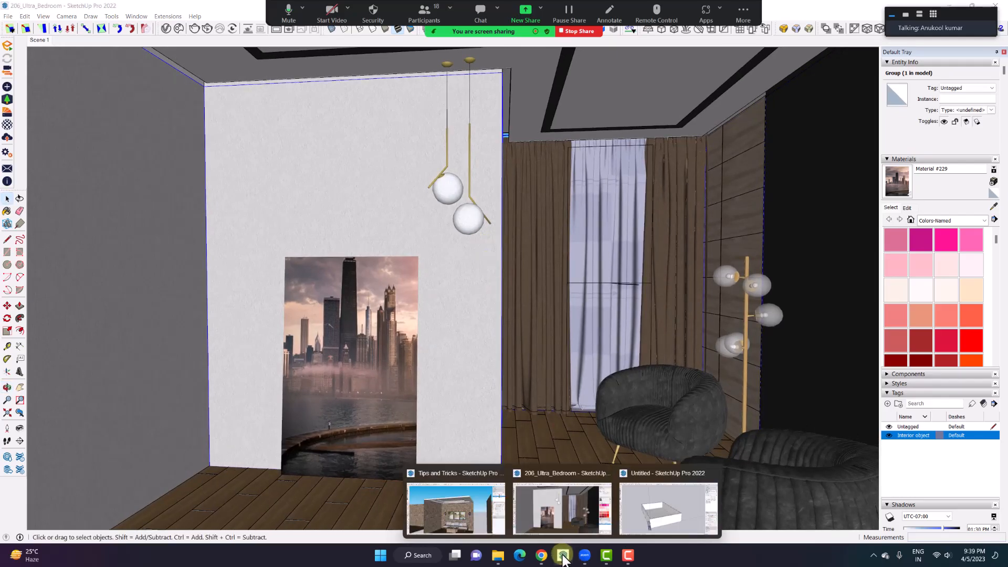
{"action": "left_click", "coordinate": [659, 507]}
{"action": "mouse_move", "coordinate": [494, 231]}
{"action": "middle_mouse_down"}
{"action": "mouse_move", "coordinate": [521, 260]}
{"action": "mouse_move", "coordinate": [439, 294]}
{"action": "mouse_move", "coordinate": [505, 255]}
{"action": "mouse_move", "coordinate": [420, 221]}
{"action": "middle_mouse_up"}
{"action": "scroll", "coordinate": [437, 300], "scroll_direction": "up", "scroll_amount": 1}
{"action": "scroll", "coordinate": [437, 300], "scroll_direction": "up", "scroll_amount": 1}
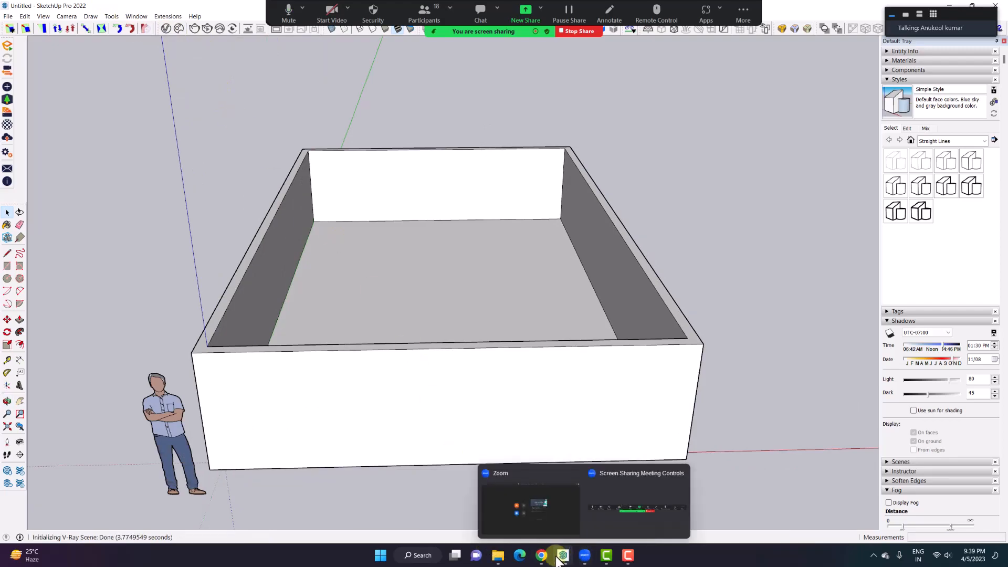
{"action": "mouse_move", "coordinate": [573, 555]}
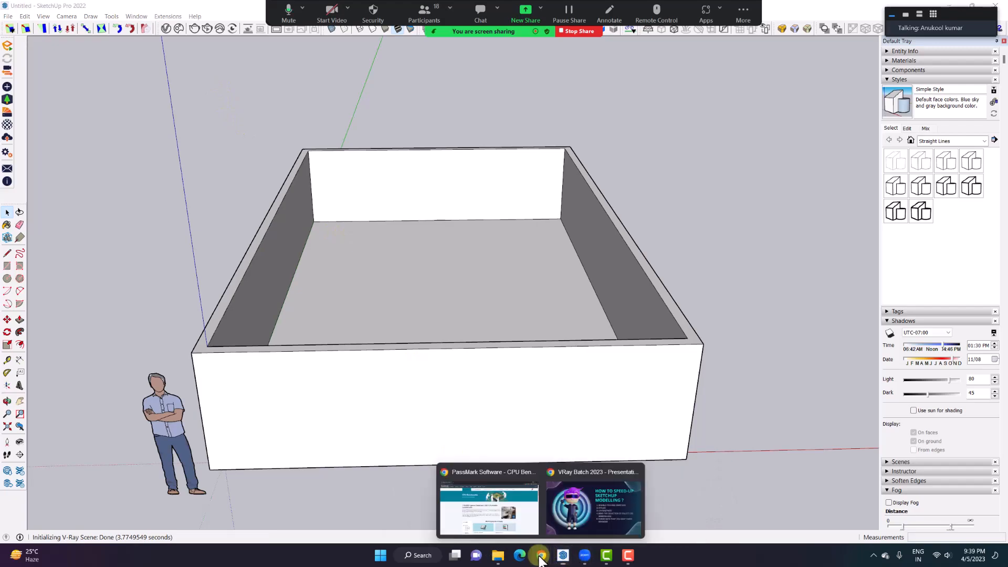
{"action": "left_click", "coordinate": [572, 512]}
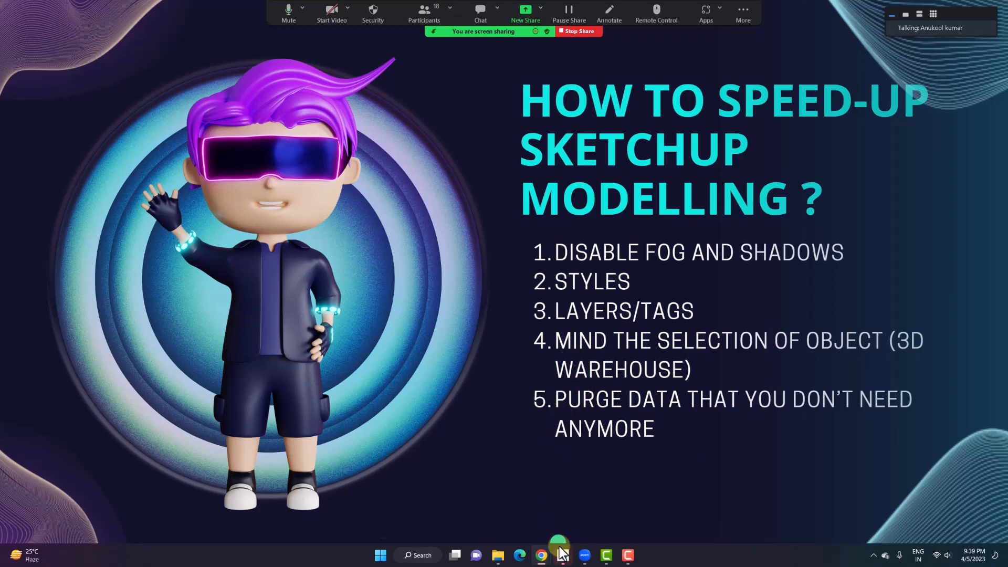
- Return from the tips slide to the Untitled SketchUp box model
{"action": "mouse_move", "coordinate": [565, 557]}
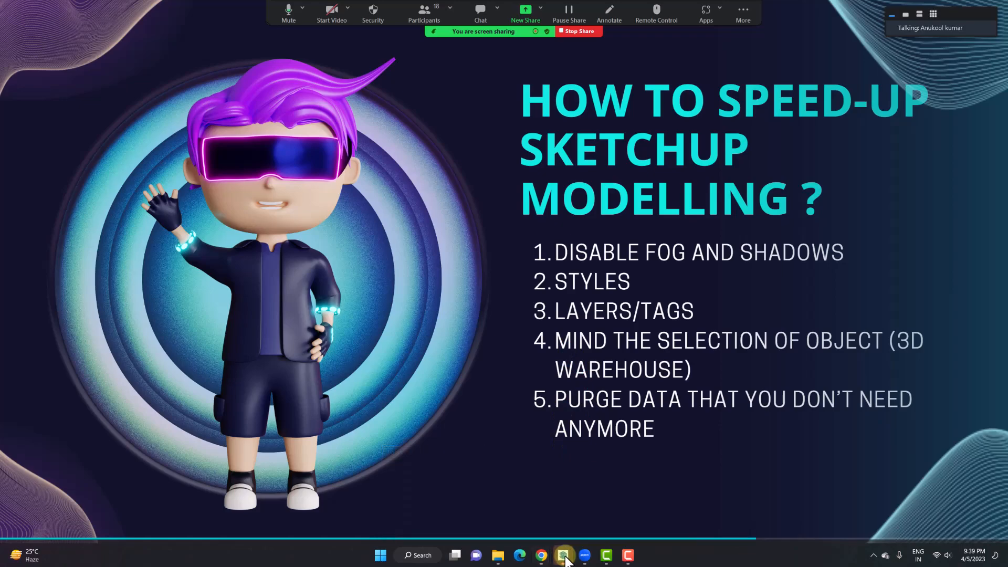
{"action": "left_click", "coordinate": [616, 478]}
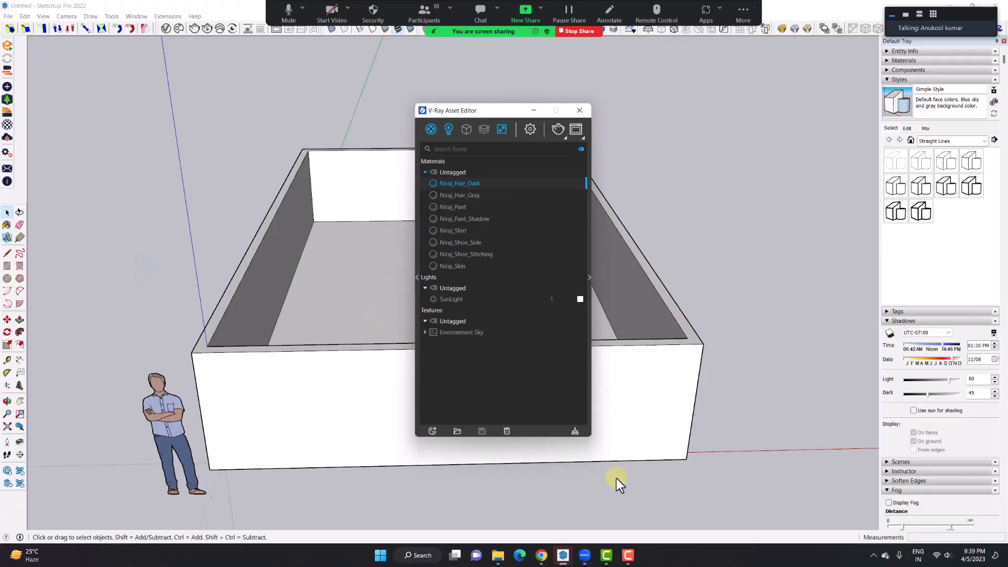
- Close the V-Ray Asset Editor and move the box's right wall leftward
{"action": "left_click", "coordinate": [586, 113]}
{"action": "mouse_move", "coordinate": [688, 151]}
{"action": "middle_mouse_down"}
{"action": "mouse_move", "coordinate": [562, 231]}
{"action": "mouse_move", "coordinate": [414, 260]}
{"action": "mouse_move", "coordinate": [386, 278]}
{"action": "mouse_move", "coordinate": [754, 175]}
{"action": "mouse_move", "coordinate": [508, 248]}
{"action": "mouse_move", "coordinate": [530, 158]}
{"action": "middle_mouse_up"}
{"action": "left_click_drag", "start_coordinate": [538, 111], "coordinate": [840, 412]}
{"action": "key", "text": "m"}
{"action": "left_click", "coordinate": [777, 392]}
{"action": "left_click", "coordinate": [531, 436]}
{"action": "key", "text": "space"}
{"action": "middle_click_drag", "start_coordinate": [578, 361], "coordinate": [637, 301]}
{"action": "left_click", "coordinate": [638, 302]}
{"action": "scroll", "coordinate": [436, 245], "scroll_direction": "up", "scroll_amount": 2}
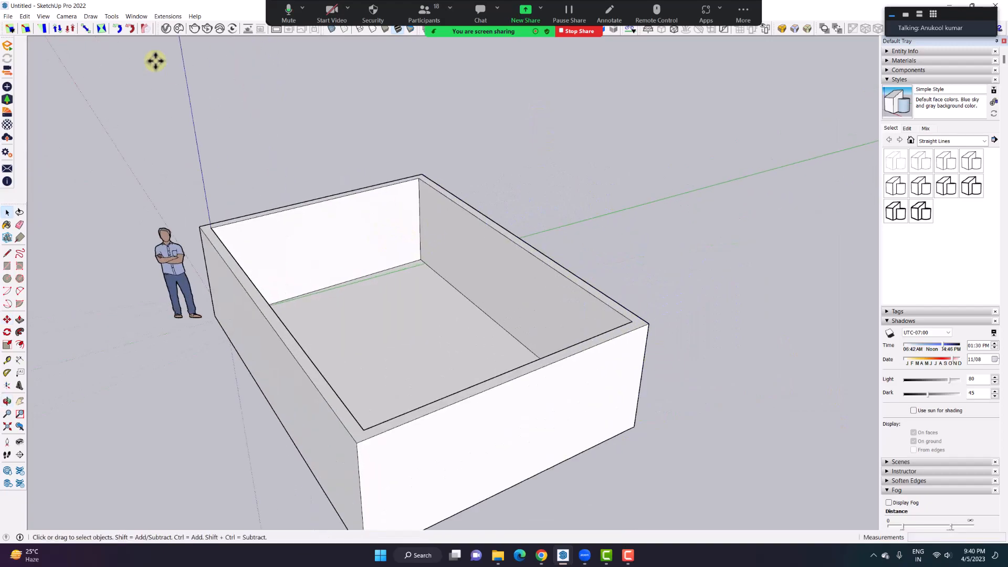
- Search 3D Warehouse models for 'stool' and load the red stool into the model
{"action": "left_click", "coordinate": [136, 16]}
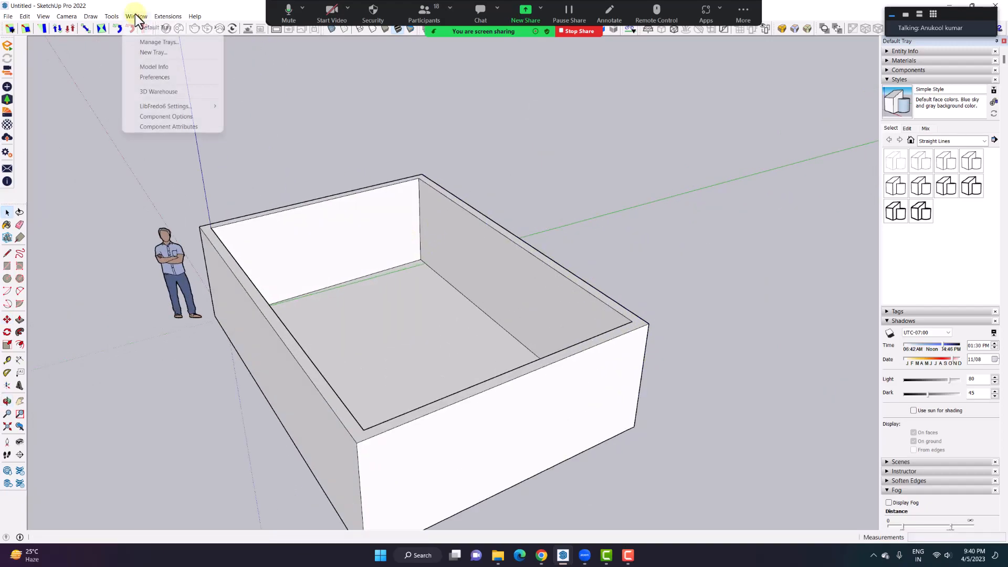
{"action": "left_click", "coordinate": [156, 93]}
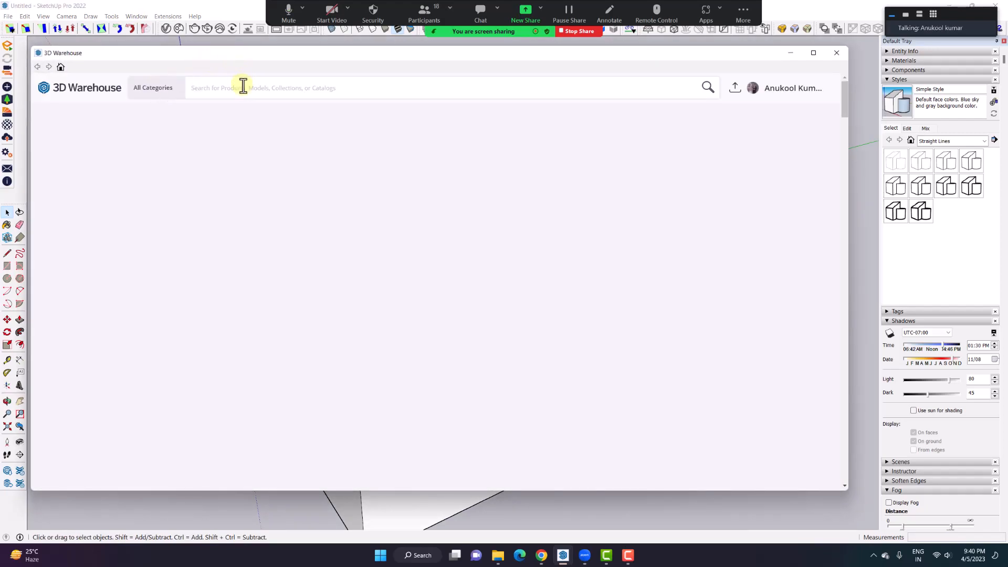
{"action": "type", "text": "tool"}
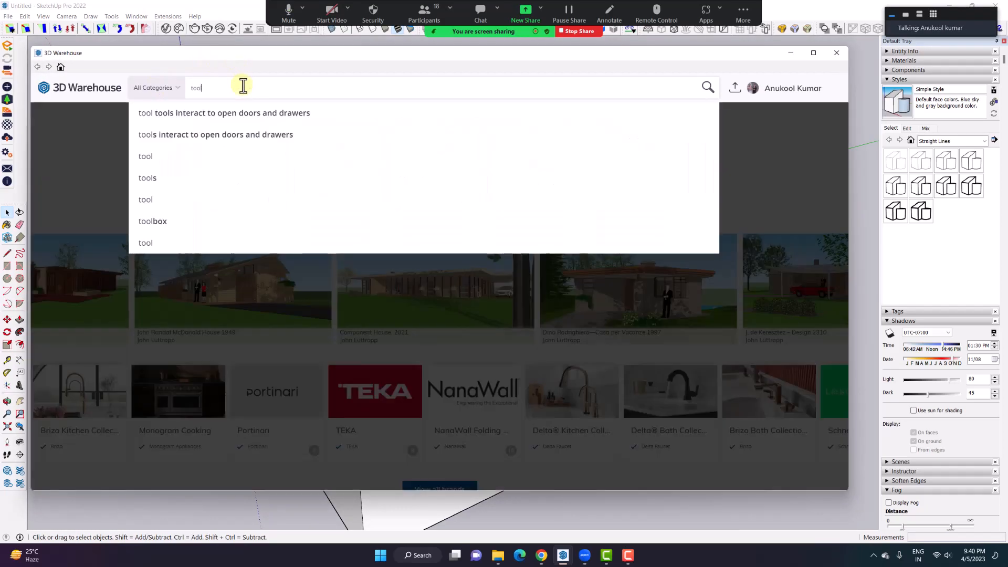
{"action": "key", "text": "BackSpace"}
{"action": "key", "text": "BackSpace"}
{"action": "type", "text": "stool"}
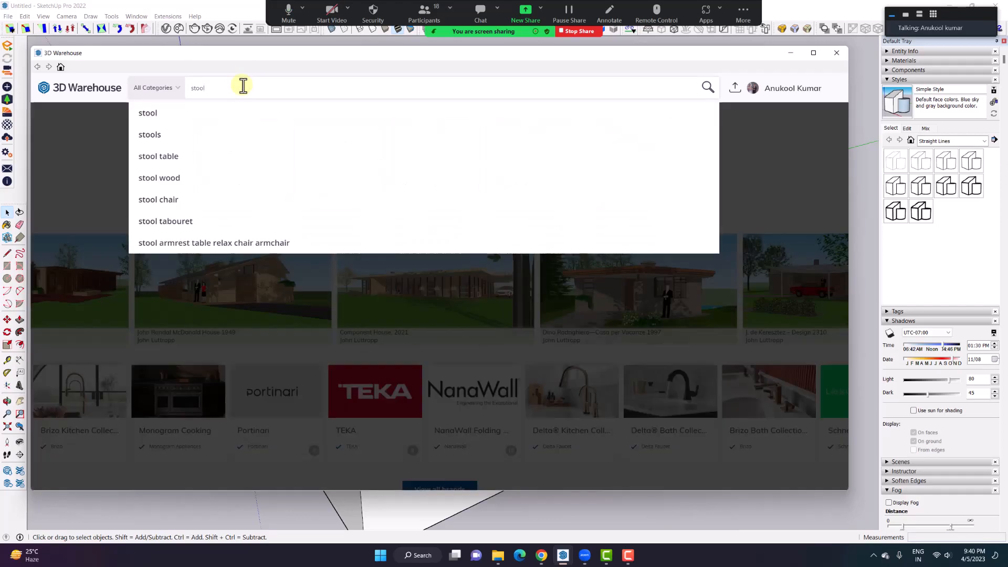
{"action": "left_click", "coordinate": [236, 110]}
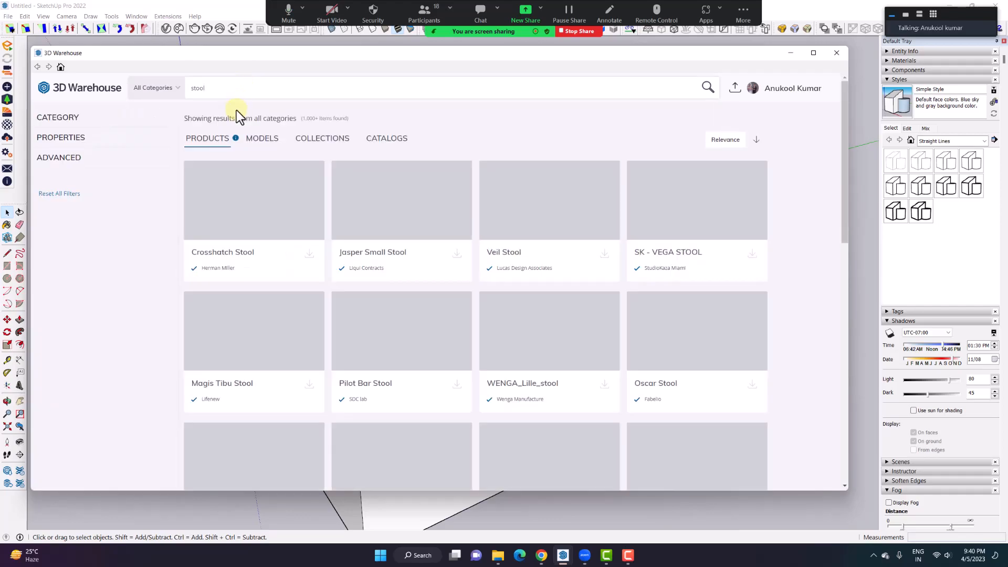
{"action": "left_click", "coordinate": [265, 141]}
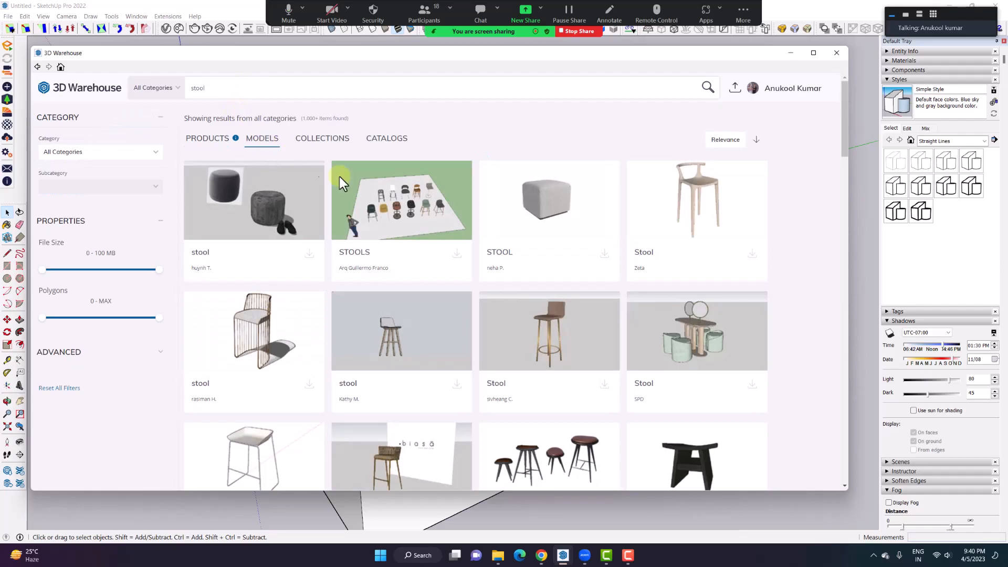
{"action": "scroll", "coordinate": [279, 341], "scroll_direction": "down", "scroll_amount": 5}
{"action": "scroll", "coordinate": [282, 334], "scroll_direction": "down", "scroll_amount": 3}
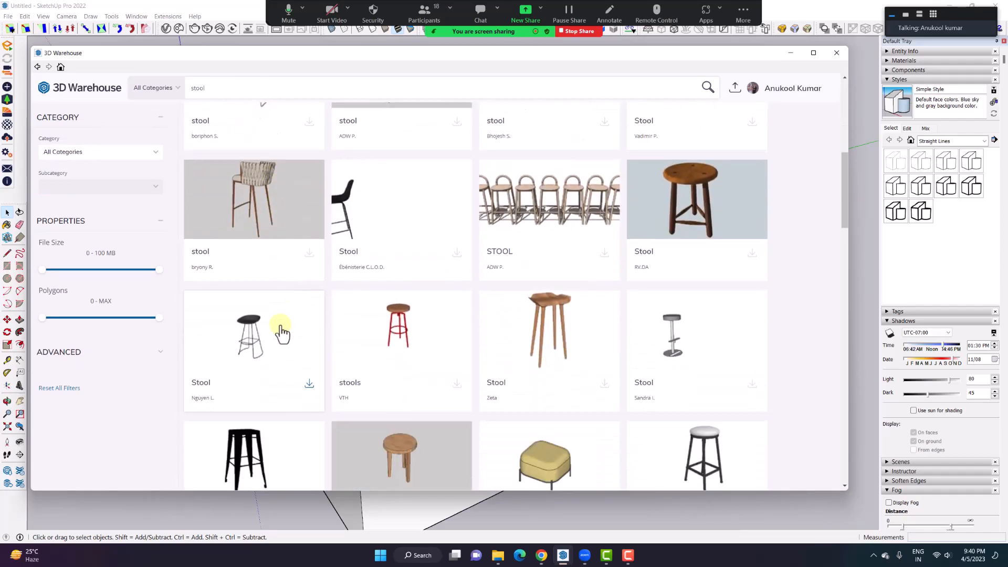
{"action": "left_click", "coordinate": [457, 386]}
{"action": "left_click", "coordinate": [412, 296]}
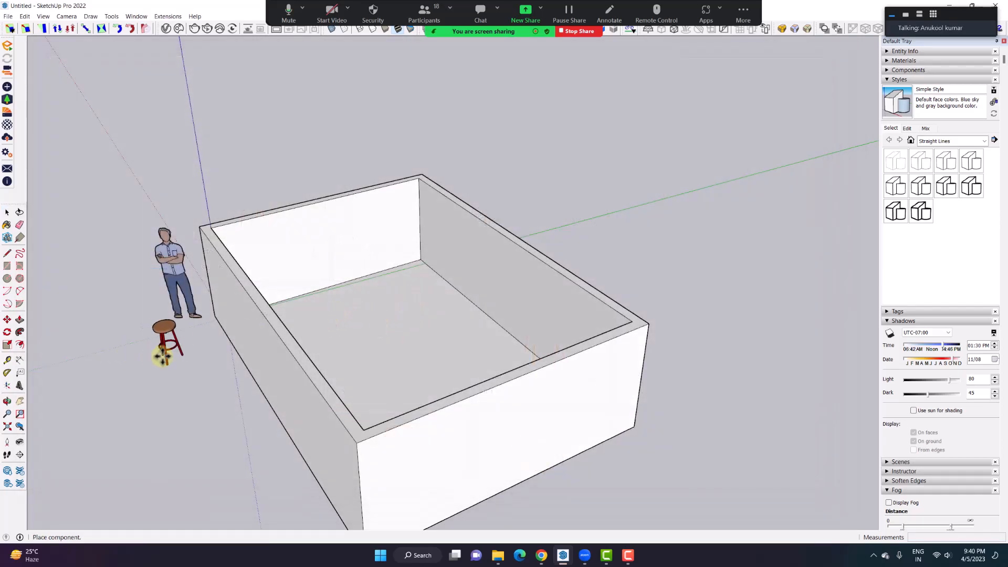
- Place the stool beside the person figure and frame the wall and stool
{"action": "left_click", "coordinate": [169, 349]}
{"action": "scroll", "coordinate": [173, 348], "scroll_direction": "up", "scroll_amount": 5}
{"action": "middle_click_drag", "start_coordinate": [219, 348], "coordinate": [441, 384]}
{"action": "key", "text": "Escape"}
{"action": "scroll", "coordinate": [565, 360], "scroll_direction": "up", "scroll_amount": 3}
{"action": "scroll", "coordinate": [387, 313], "scroll_direction": "down", "scroll_amount": 5}
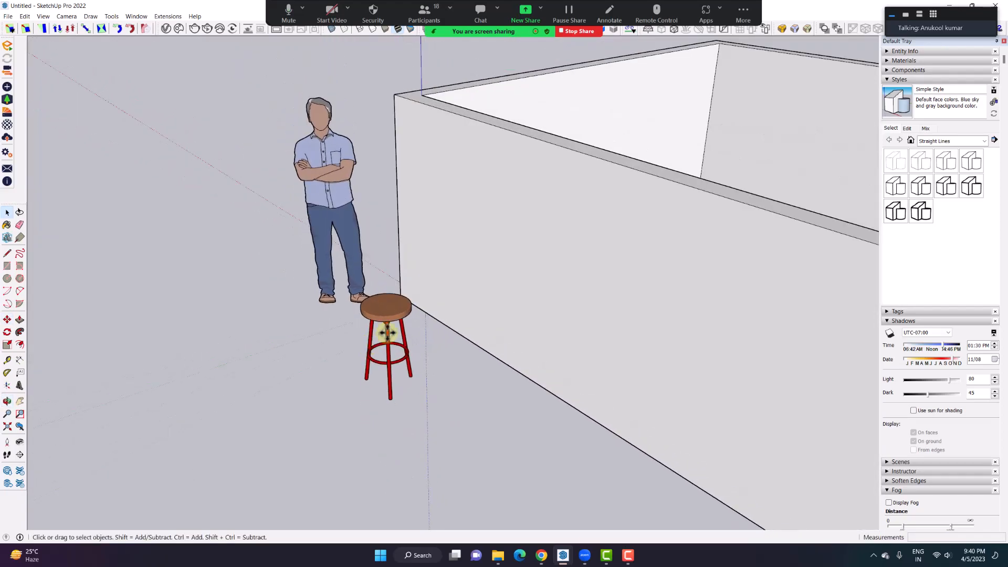
{"action": "middle_click_drag", "start_coordinate": [388, 333], "coordinate": [347, 342], "text": "shift"}
- Select the box's front wall, open the V-Ray scene materials list, and face the box front
{"action": "left_click", "coordinate": [495, 277]}
{"action": "left_click", "coordinate": [167, 28]}
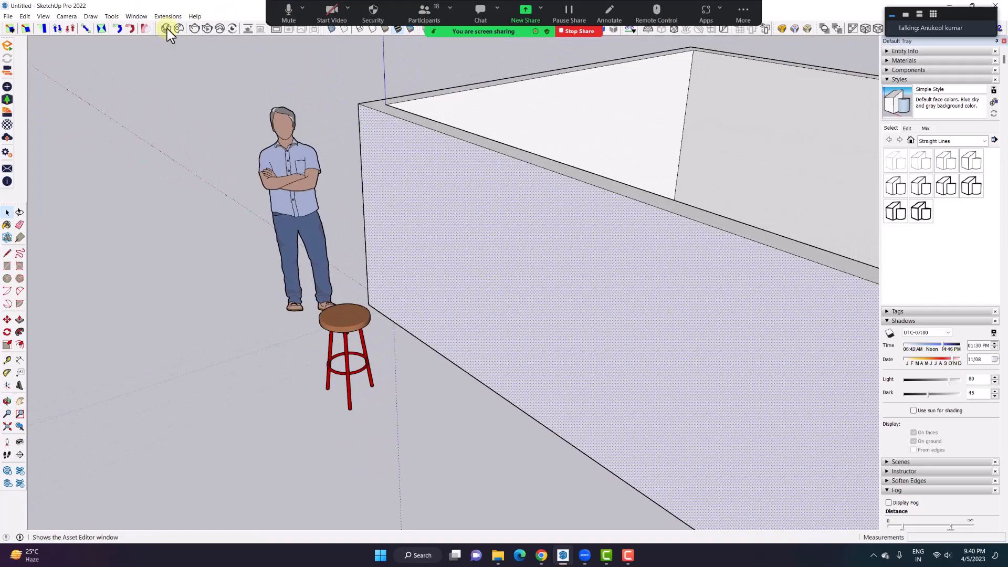
{"action": "left_click_drag", "start_coordinate": [431, 109], "coordinate": [166, 108]}
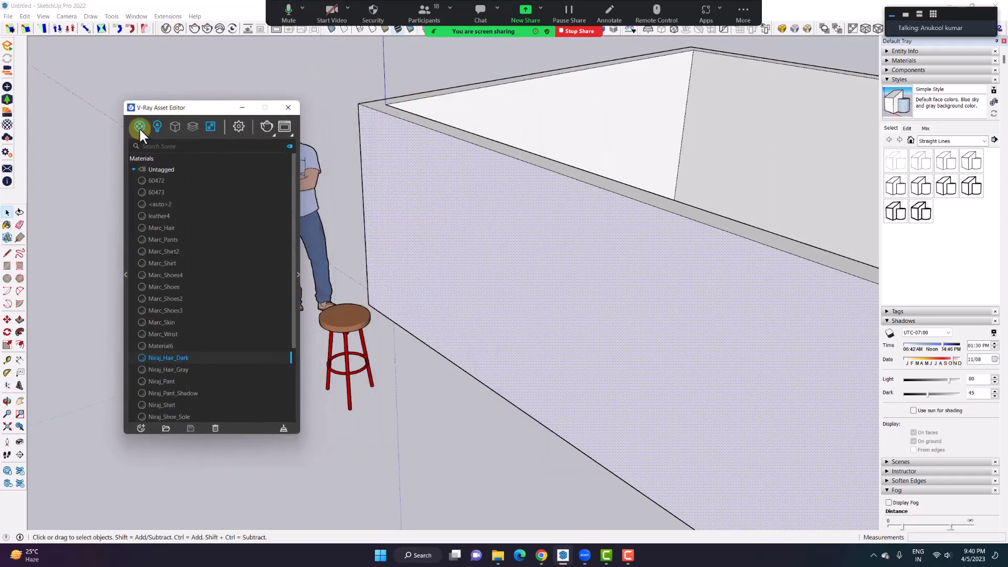
{"action": "scroll", "coordinate": [190, 235], "scroll_direction": "down", "scroll_amount": 2}
{"action": "scroll", "coordinate": [193, 242], "scroll_direction": "up", "scroll_amount": 2}
{"action": "mouse_move", "coordinate": [648, 248]}
{"action": "middle_mouse_down"}
{"action": "mouse_move", "coordinate": [487, 346]}
{"action": "mouse_move", "coordinate": [500, 347]}
{"action": "middle_mouse_up"}
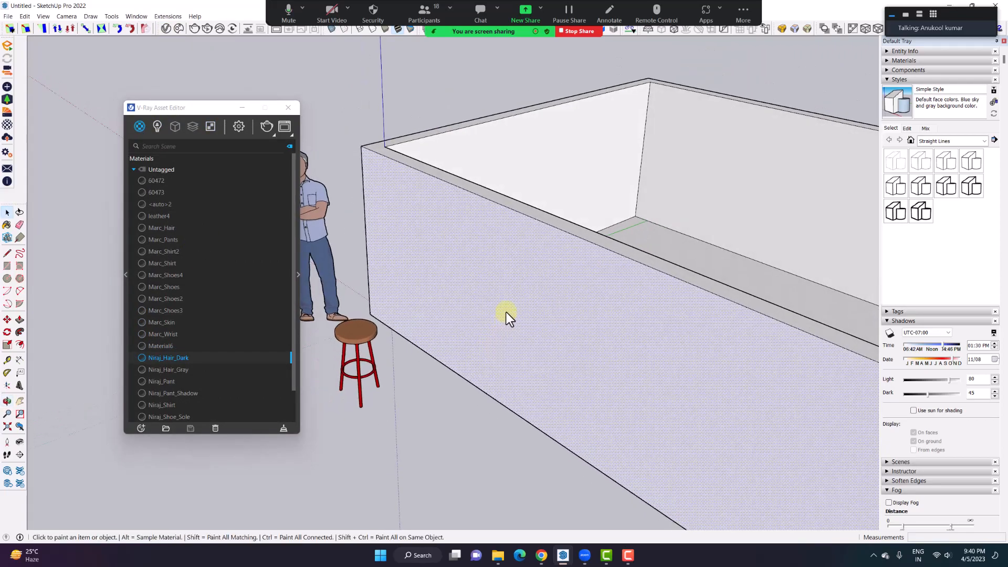
- From the Stone library, paint the outer front wall Stone Marble and an inner wall Carrera Marble
{"action": "key", "text": "b"}
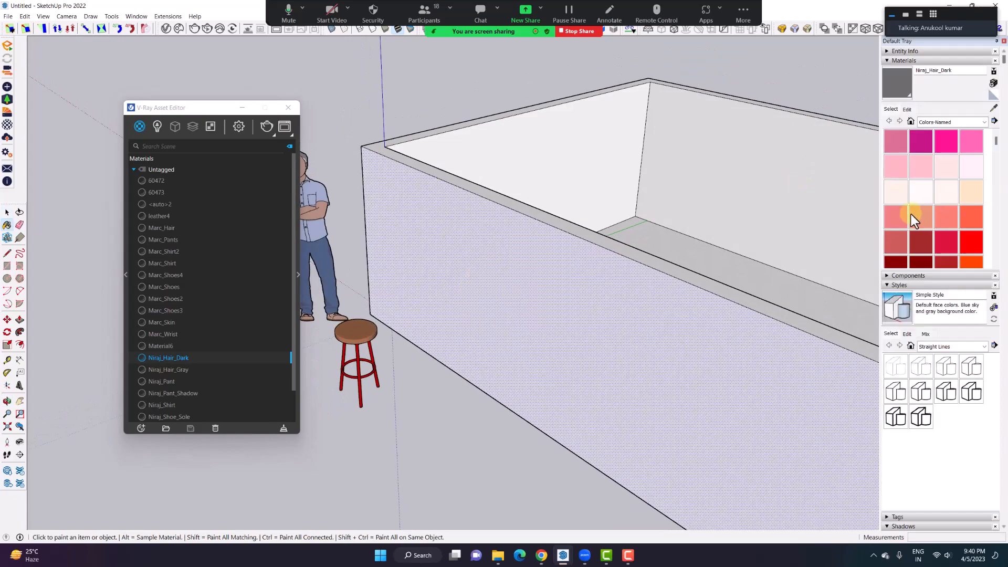
{"action": "left_click", "coordinate": [944, 122]}
{"action": "left_click", "coordinate": [943, 208]}
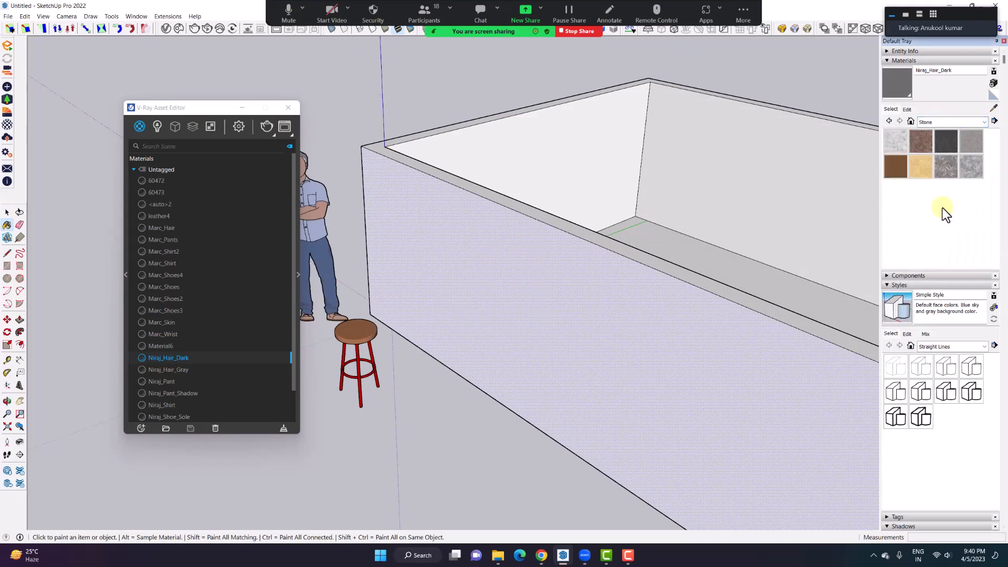
{"action": "left_click", "coordinate": [943, 173]}
{"action": "left_click", "coordinate": [540, 315]}
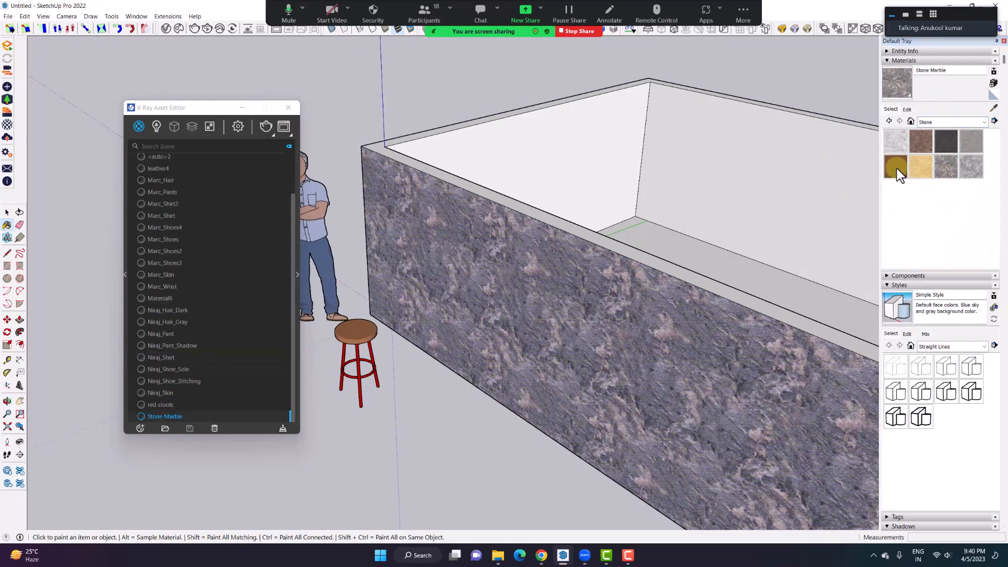
{"action": "left_click", "coordinate": [897, 140]}
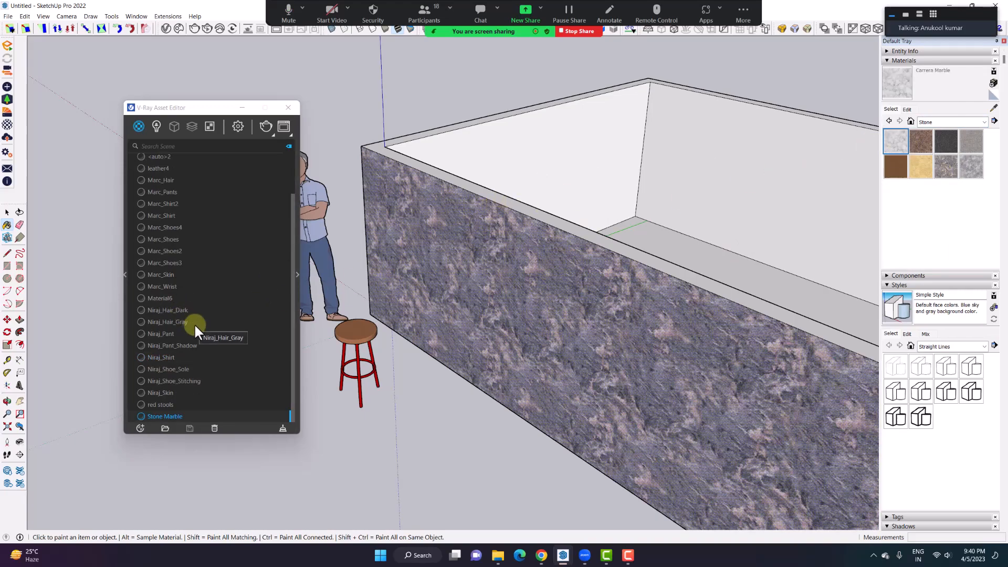
{"action": "left_click", "coordinate": [503, 166]}
- Paint the inner back wall Granite Dark Gray and select it in the V-Ray list
{"action": "scroll", "coordinate": [174, 167], "scroll_direction": "up", "scroll_amount": 2}
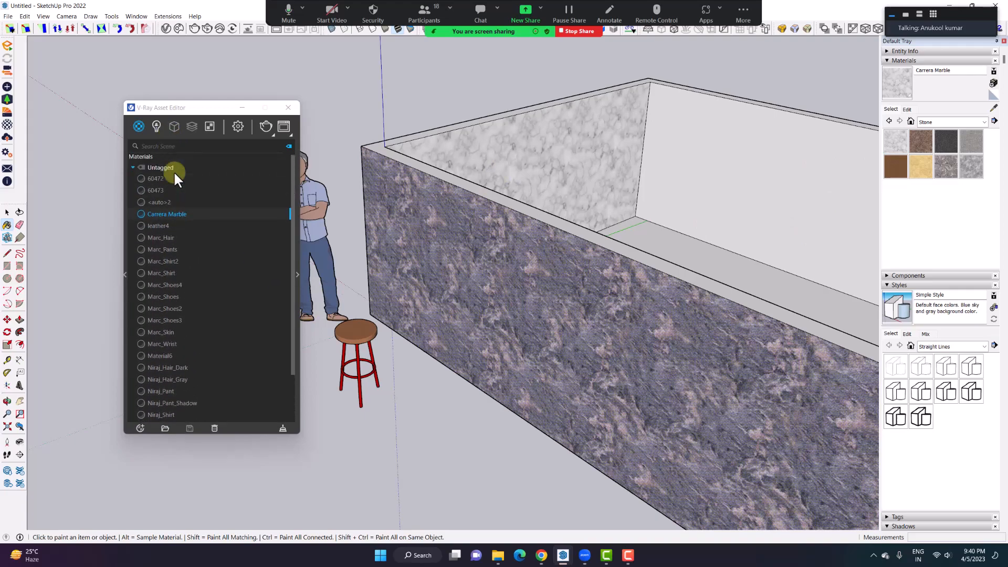
{"action": "left_click", "coordinate": [965, 170]}
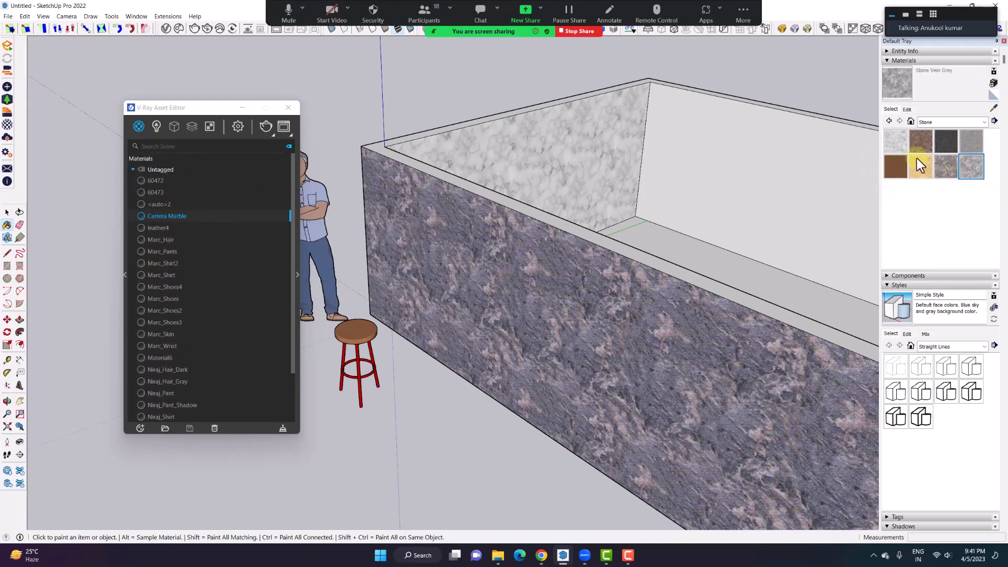
{"action": "left_click", "coordinate": [948, 143]}
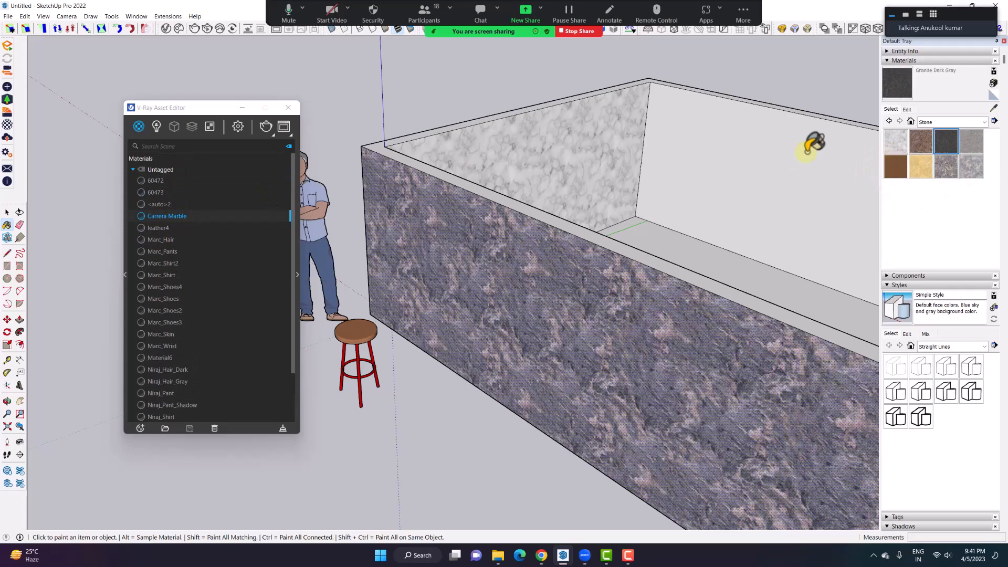
{"action": "left_click", "coordinate": [675, 151]}
{"action": "middle_click_drag", "start_coordinate": [674, 151], "coordinate": [666, 148]}
{"action": "left_click", "coordinate": [156, 228]}
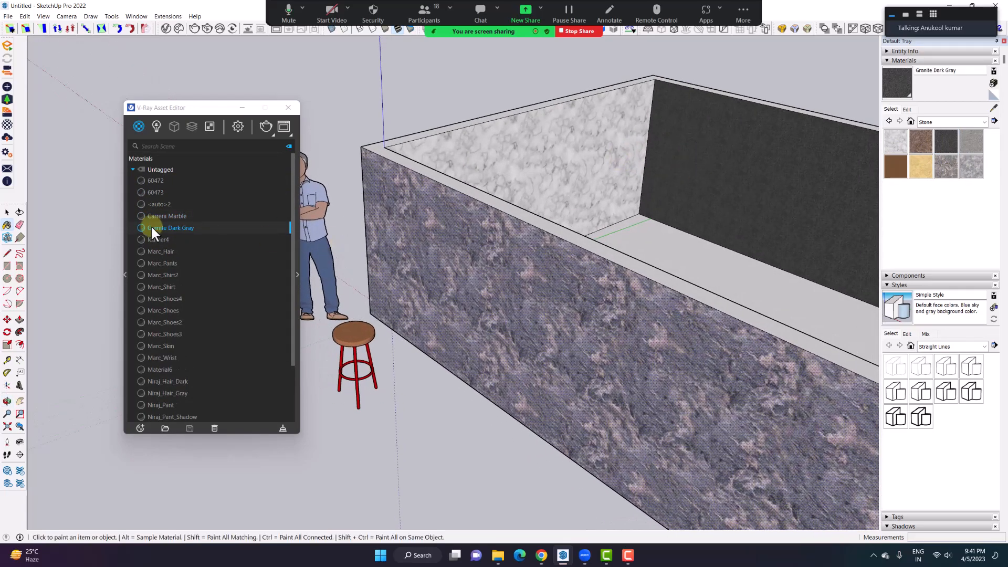
{"action": "scroll", "coordinate": [166, 228], "scroll_direction": "down", "scroll_amount": 2}
{"action": "key", "text": "space"}
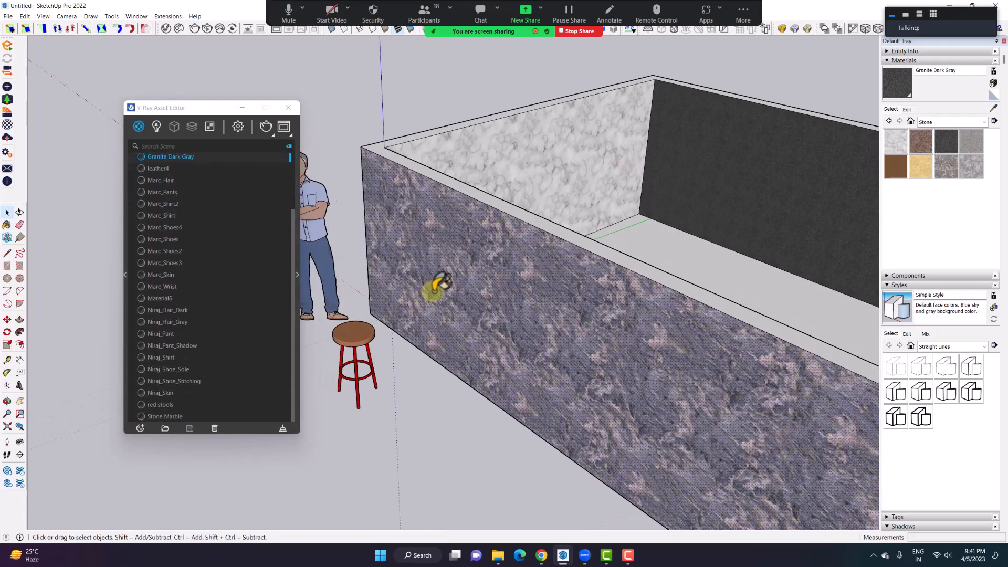
{"action": "scroll", "coordinate": [435, 291], "scroll_direction": "down", "scroll_amount": 2}
- Delete the marble box and purge the unused V-Ray materials
{"action": "triple_click", "coordinate": [435, 291]}
{"action": "key", "text": "Delete"}
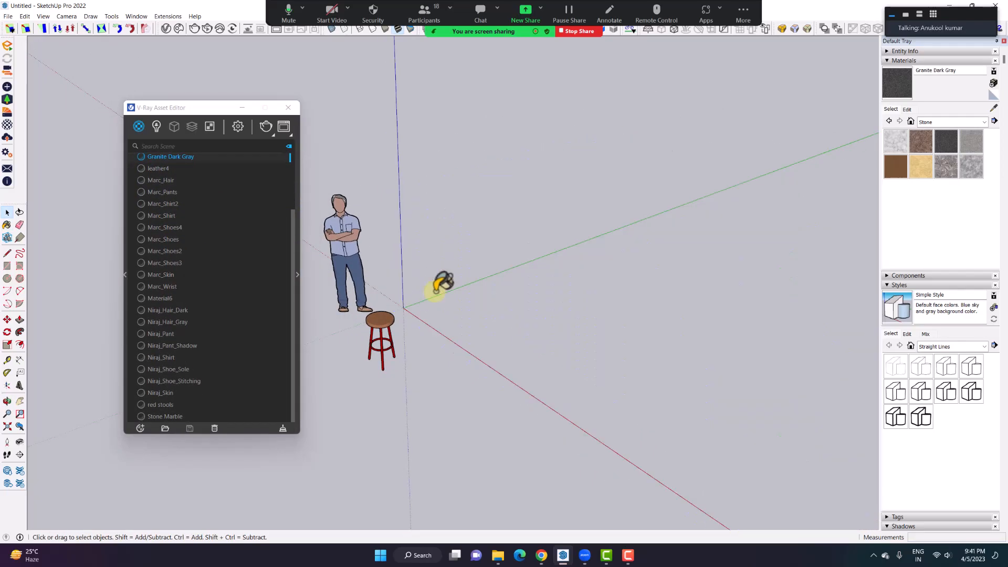
{"action": "scroll", "coordinate": [428, 285], "scroll_direction": "up", "scroll_amount": 2}
{"action": "left_click_drag", "start_coordinate": [172, 108], "coordinate": [109, 106]}
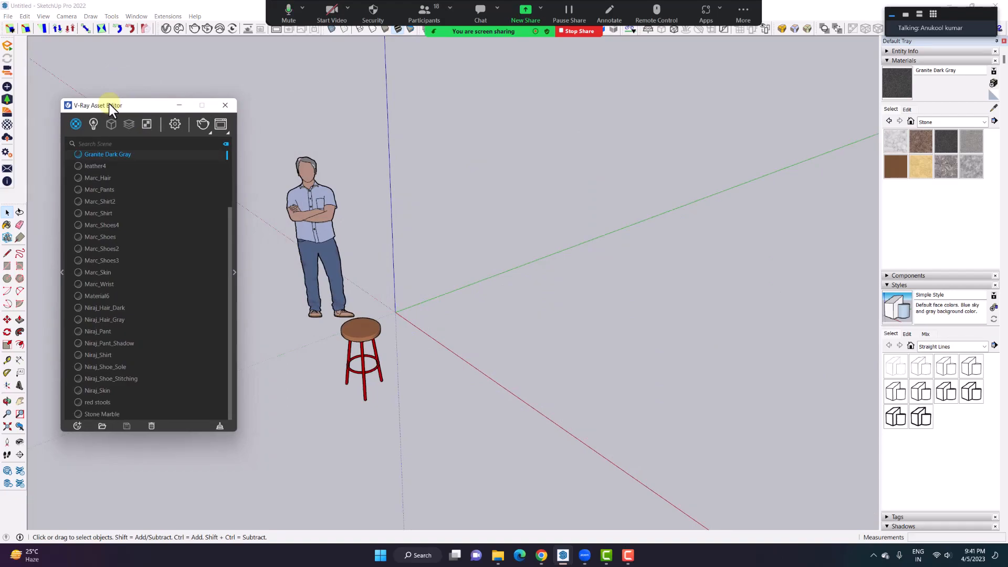
{"action": "left_click", "coordinate": [219, 427]}
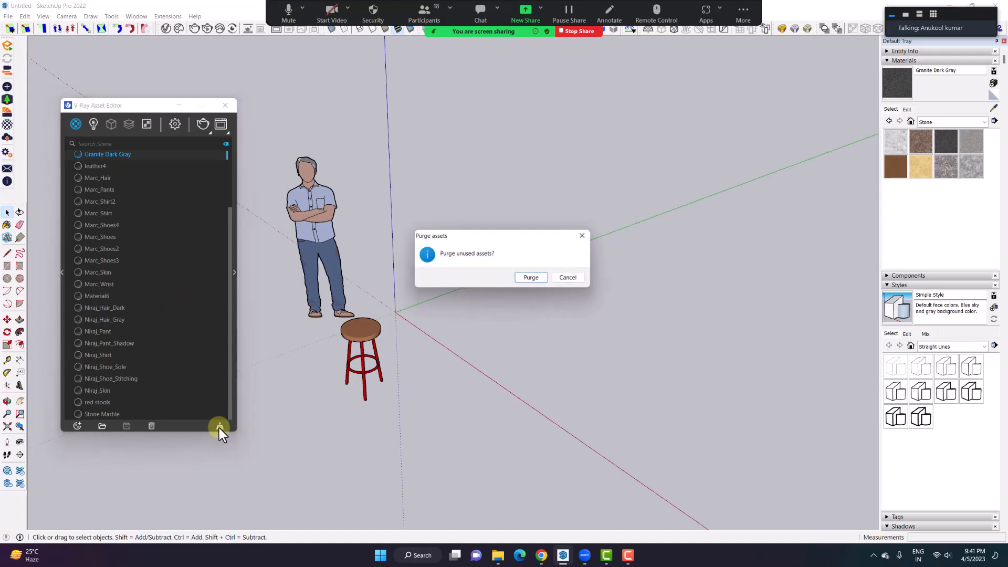
{"action": "left_click", "coordinate": [531, 278]}
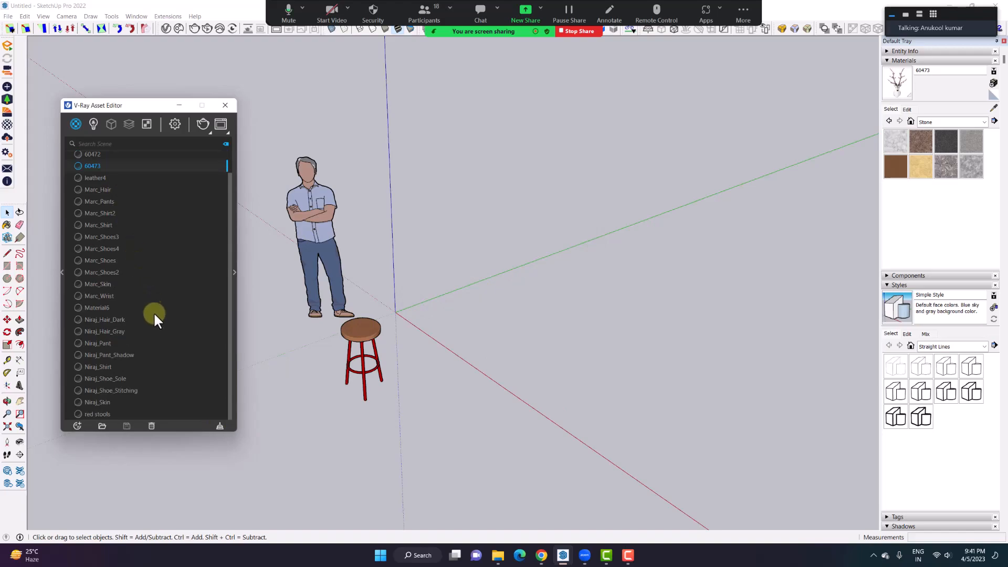
- Delete the stool and purge its now-unused materials
{"action": "scroll", "coordinate": [154, 320], "scroll_direction": "up", "scroll_amount": 1}
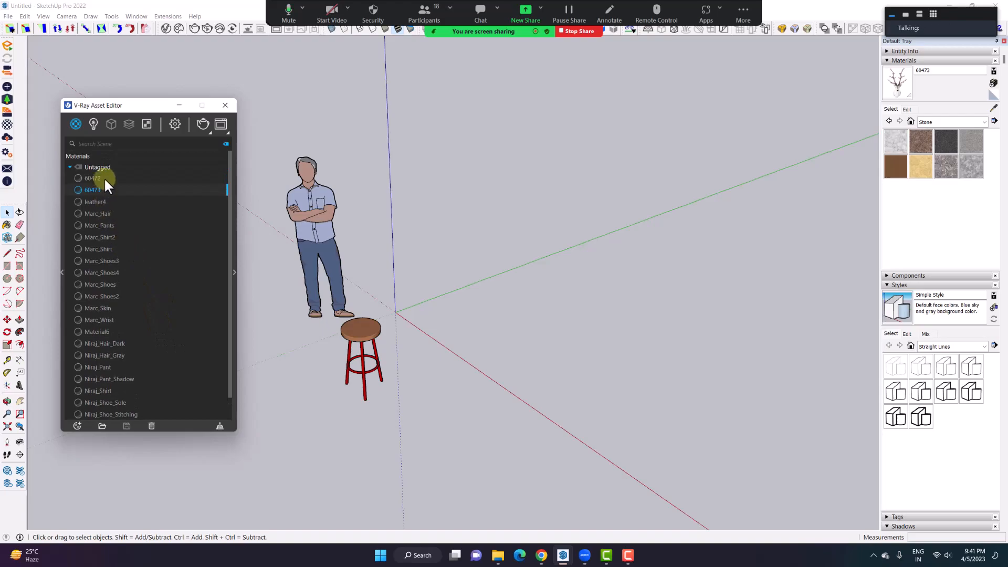
{"action": "scroll", "coordinate": [155, 273], "scroll_direction": "down", "scroll_amount": 1}
{"action": "scroll", "coordinate": [489, 312], "scroll_direction": "down", "scroll_amount": 1}
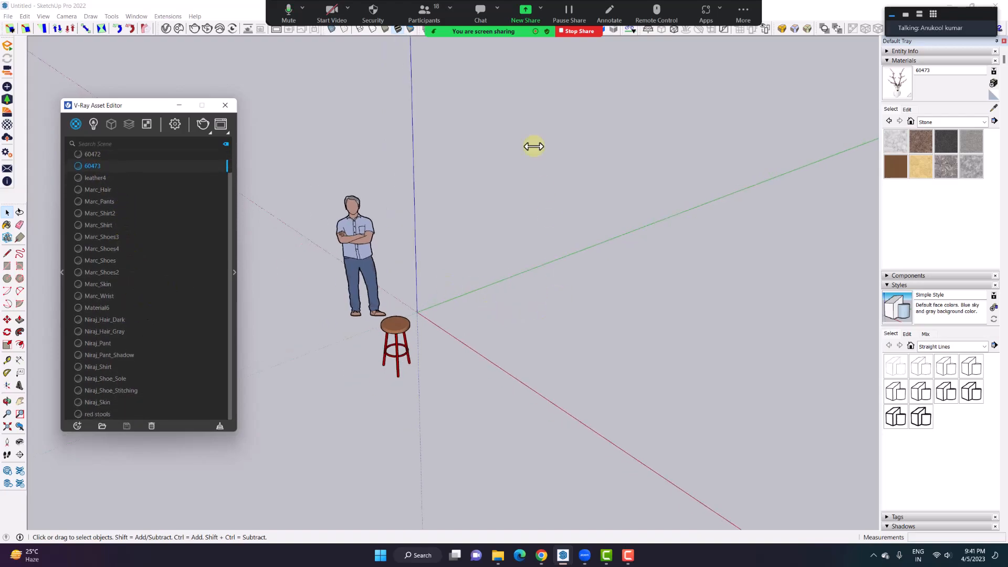
{"action": "left_click_drag", "start_coordinate": [490, 415], "coordinate": [267, 172]}
{"action": "left_click_drag", "start_coordinate": [505, 371], "coordinate": [390, 327]}
{"action": "key", "text": "Delete"}
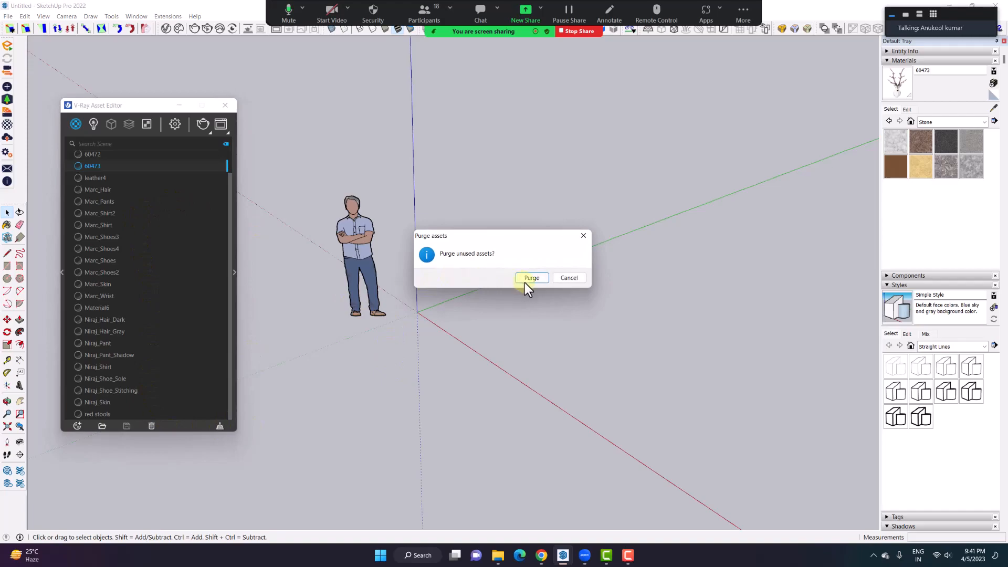
{"action": "left_click", "coordinate": [524, 281]}
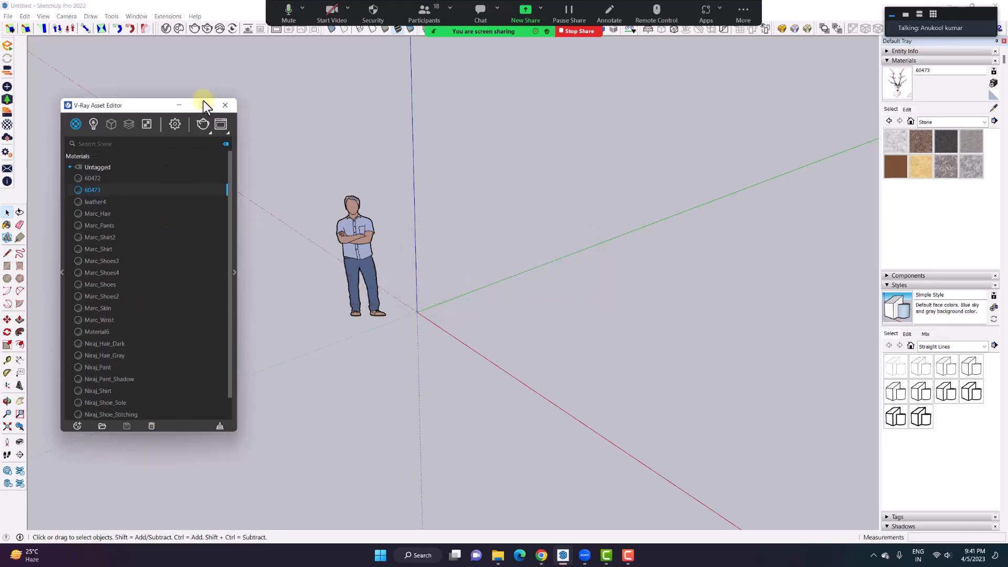
{"action": "scroll", "coordinate": [425, 200], "scroll_direction": "down", "scroll_amount": 1}
- Delete the person figure, then undo to restore it
{"action": "middle_click_drag", "start_coordinate": [343, 216], "coordinate": [410, 206]}
{"action": "scroll", "coordinate": [412, 275], "scroll_direction": "up", "scroll_amount": 1}
{"action": "scroll", "coordinate": [412, 276], "scroll_direction": "up", "scroll_amount": 2}
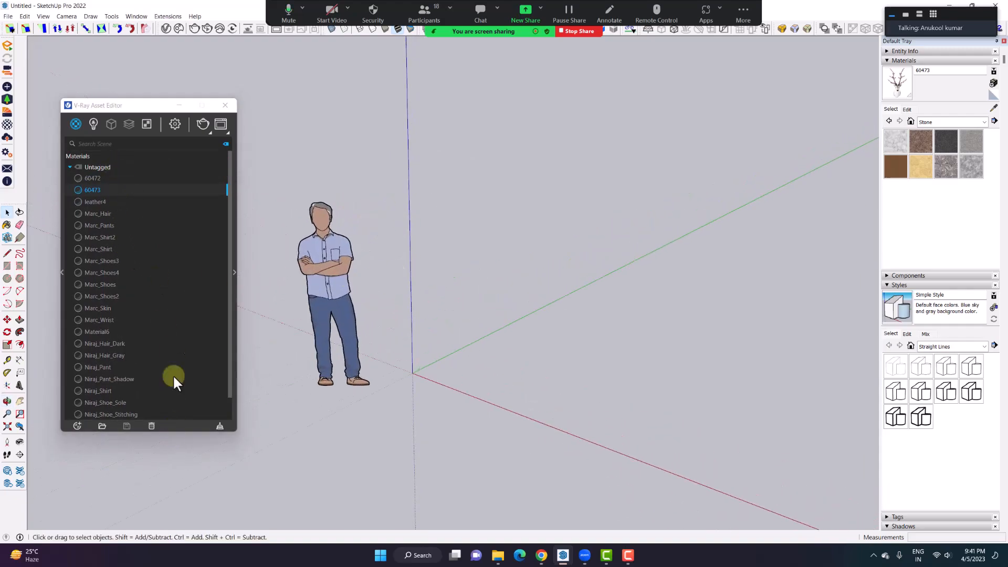
{"action": "scroll", "coordinate": [455, 292], "scroll_direction": "up", "scroll_amount": 1}
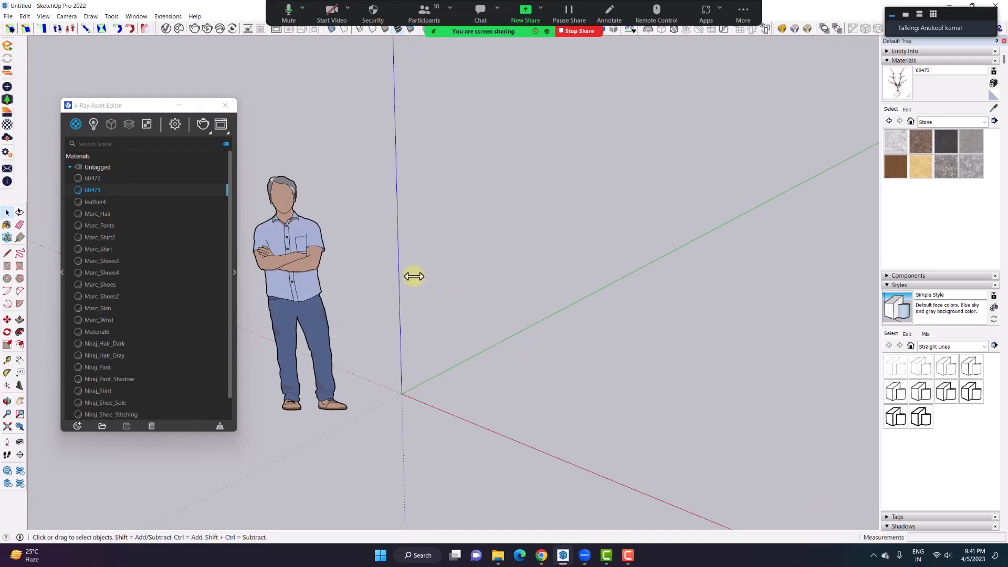
{"action": "scroll", "coordinate": [414, 276], "scroll_direction": "up", "scroll_amount": 1}
{"action": "scroll", "coordinate": [414, 276], "scroll_direction": "down", "scroll_amount": 1}
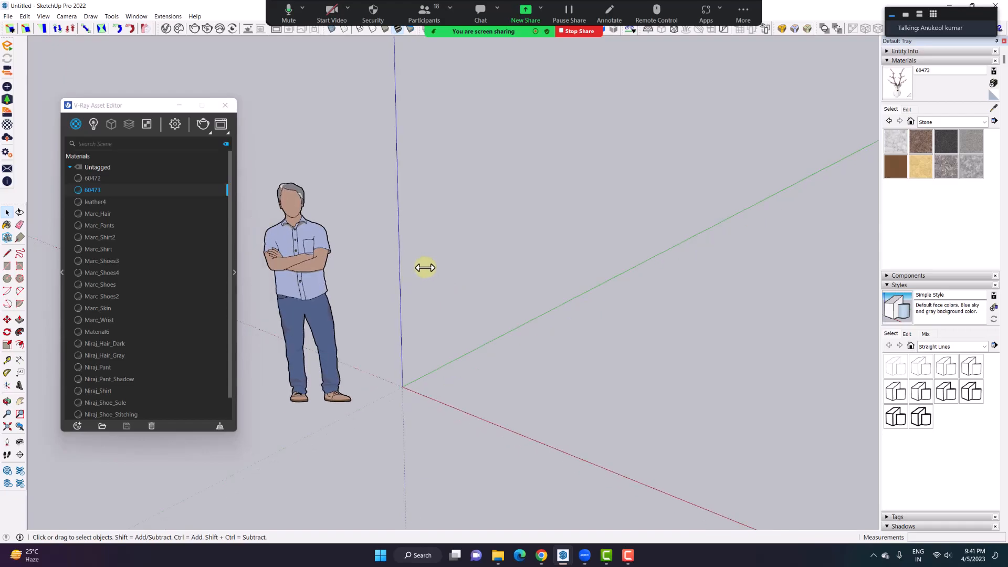
{"action": "left_click_drag", "start_coordinate": [368, 435], "coordinate": [291, 332]}
{"action": "key", "text": "Delete"}
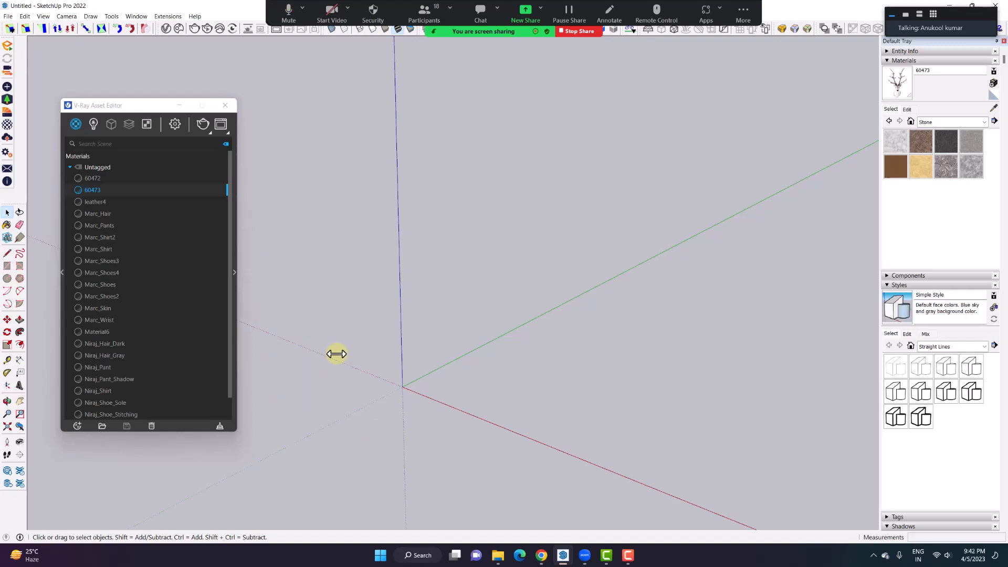
{"action": "key", "text": "ctrl+z"}
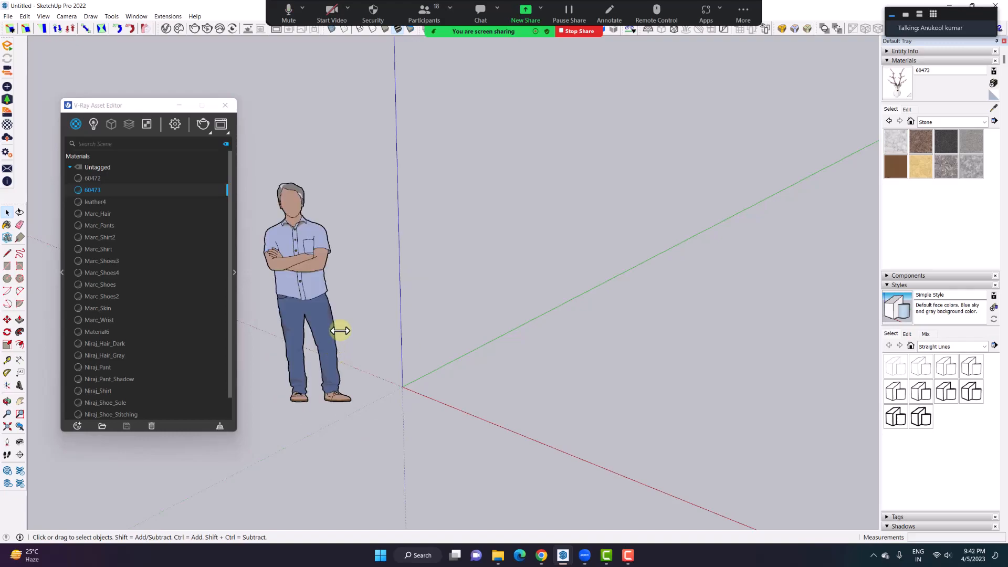
- Show the Components panel's In Model collection, enlarge it, and scroll through the stored components
{"action": "left_click", "coordinate": [914, 277]}
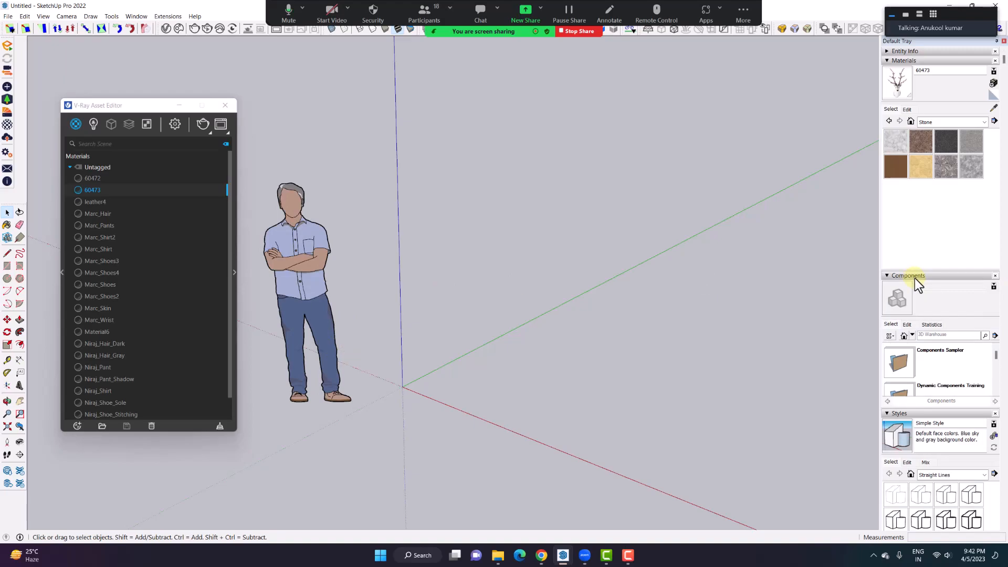
{"action": "left_click", "coordinate": [912, 335]}
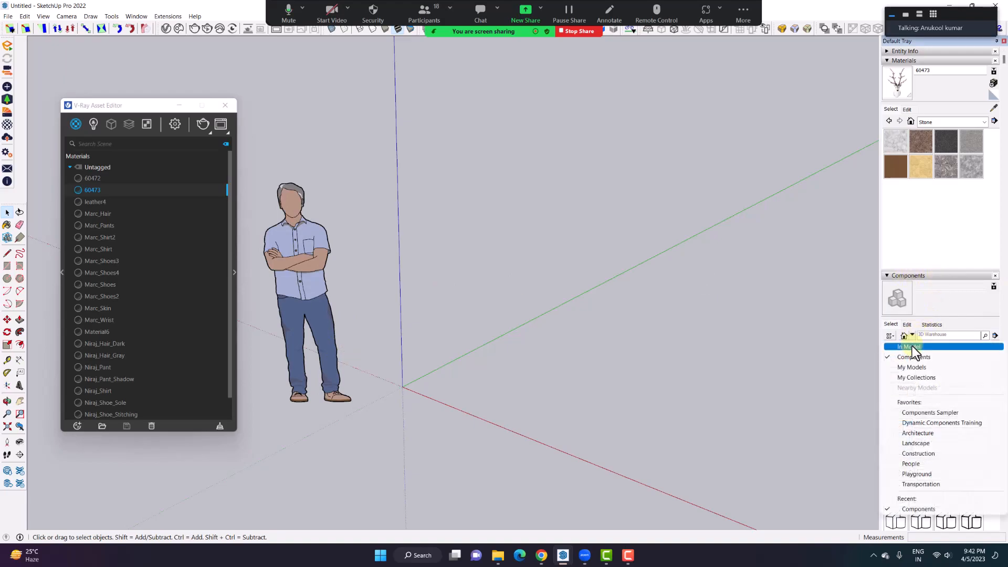
{"action": "left_click", "coordinate": [912, 347]}
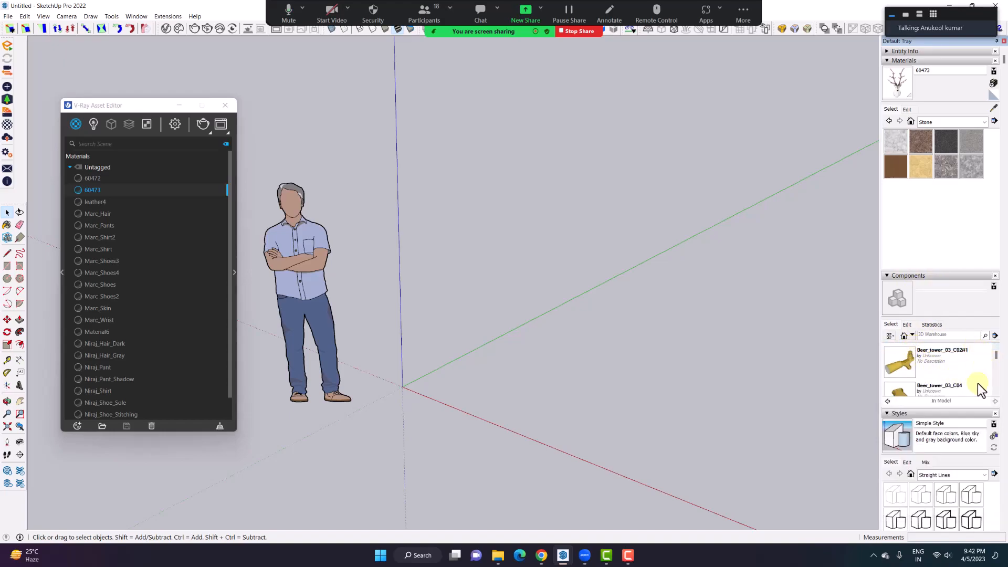
{"action": "mouse_move", "coordinate": [996, 361]}
{"action": "left_mouse_down"}
{"action": "mouse_move", "coordinate": [997, 371]}
{"action": "mouse_move", "coordinate": [996, 362]}
{"action": "left_mouse_up"}
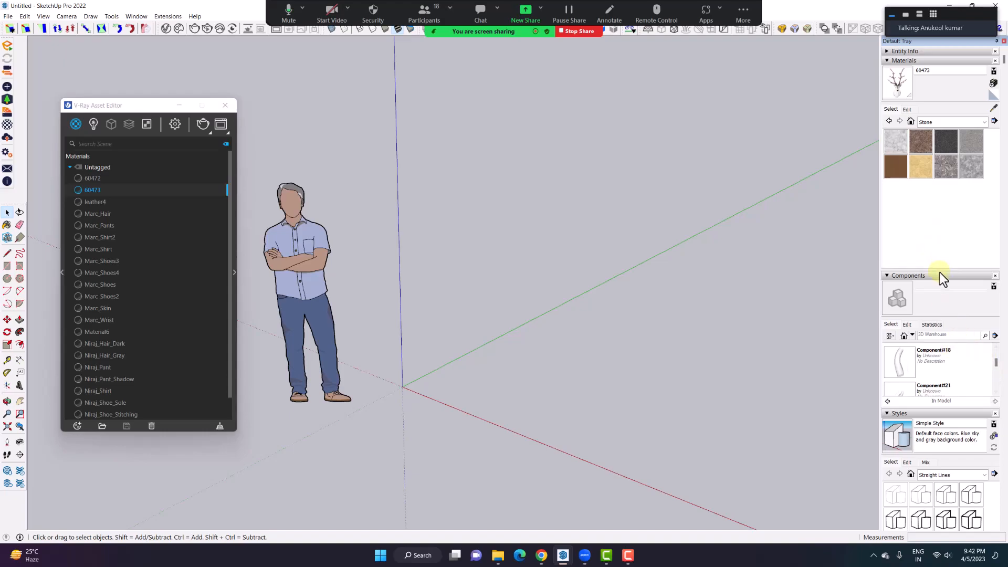
{"action": "left_click_drag", "start_coordinate": [939, 270], "coordinate": [937, 181]}
{"action": "scroll", "coordinate": [950, 285], "scroll_direction": "down", "scroll_amount": 2}
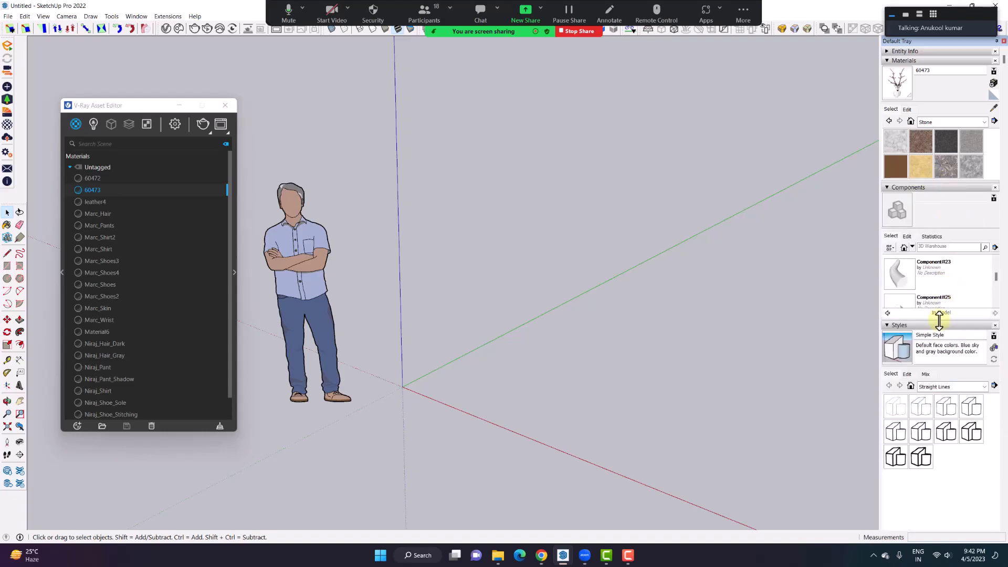
{"action": "left_click_drag", "start_coordinate": [942, 322], "coordinate": [944, 384]}
{"action": "scroll", "coordinate": [926, 284], "scroll_direction": "down", "scroll_amount": 2}
{"action": "scroll", "coordinate": [928, 289], "scroll_direction": "down", "scroll_amount": 5}
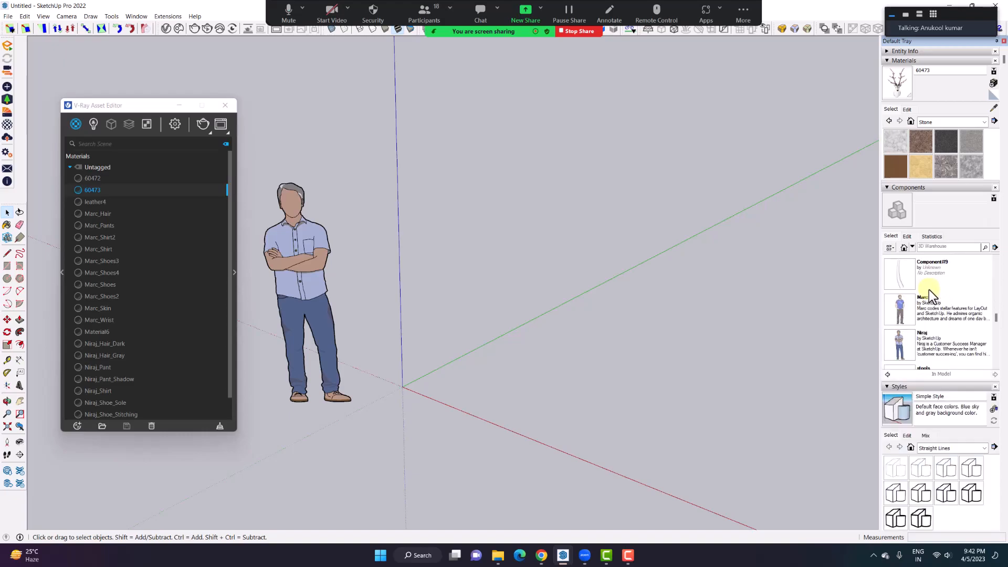
{"action": "scroll", "coordinate": [929, 291], "scroll_direction": "down", "scroll_amount": 8}
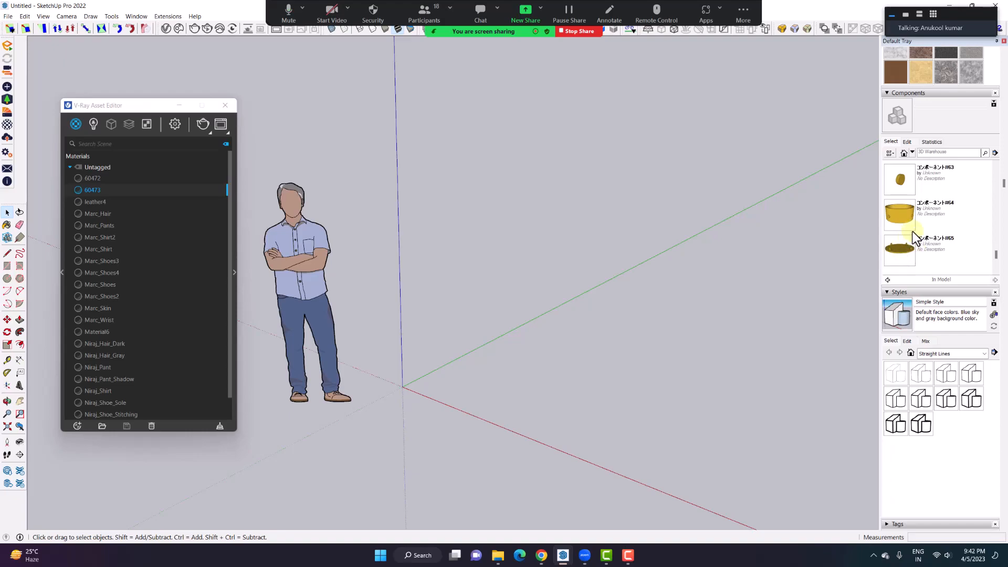
{"action": "scroll", "coordinate": [909, 241], "scroll_direction": "up", "scroll_amount": 3}
{"action": "scroll", "coordinate": [912, 310], "scroll_direction": "up", "scroll_amount": 4}
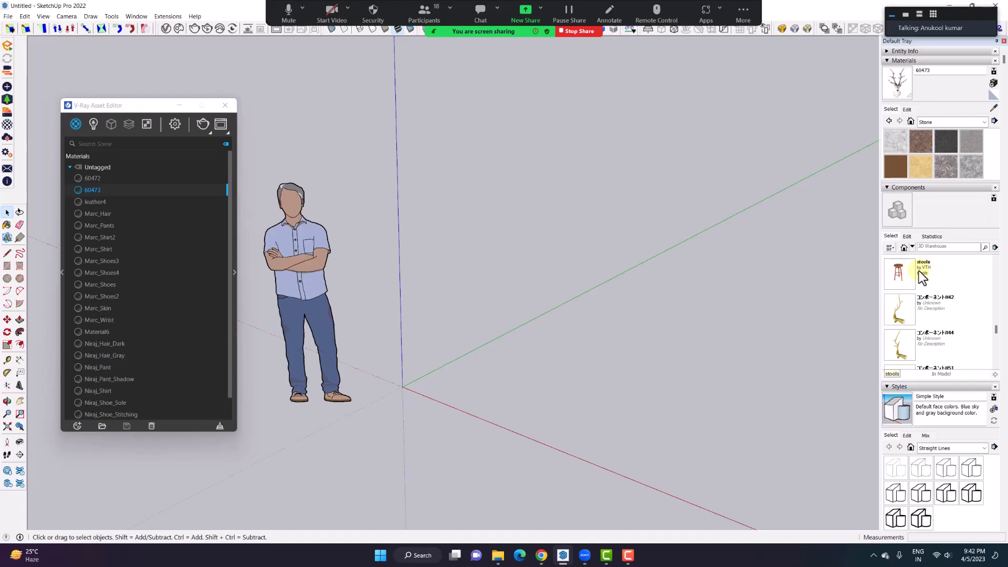
- Purge unused components and materials from the Statistics page of Model Info
{"action": "left_click", "coordinate": [143, 16]}
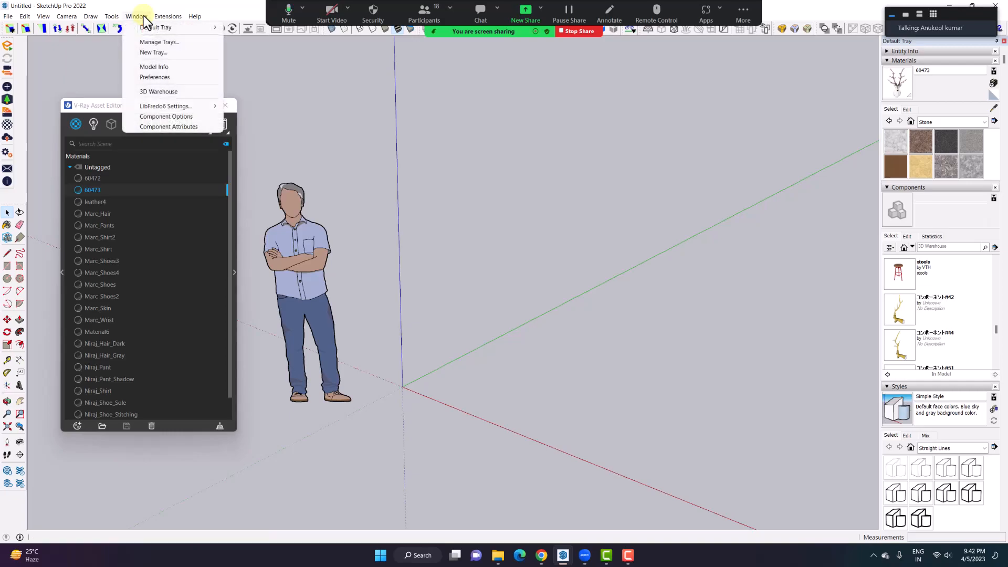
{"action": "left_click", "coordinate": [150, 68]}
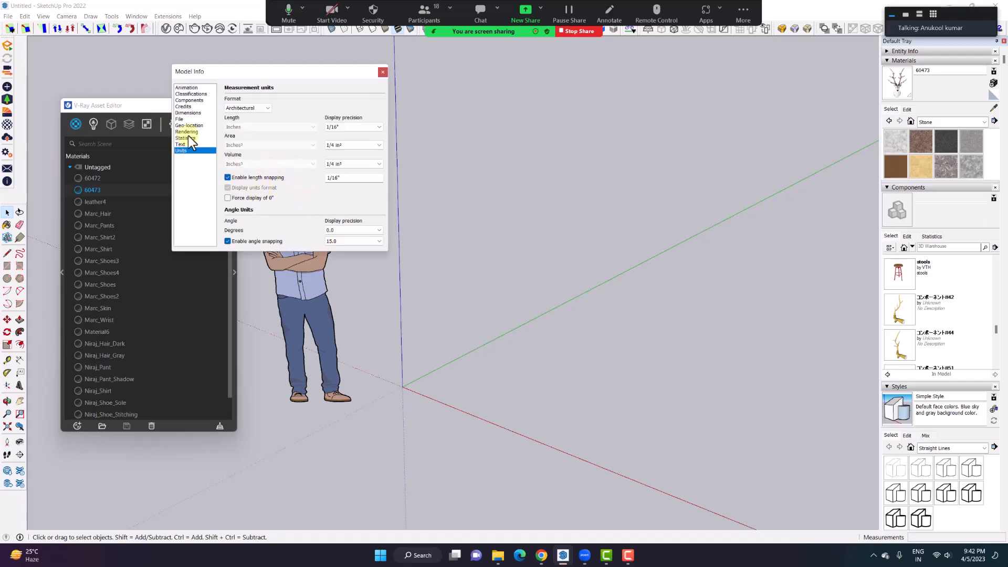
{"action": "left_click", "coordinate": [185, 138]}
{"action": "left_click_drag", "start_coordinate": [250, 75], "coordinate": [557, 134]}
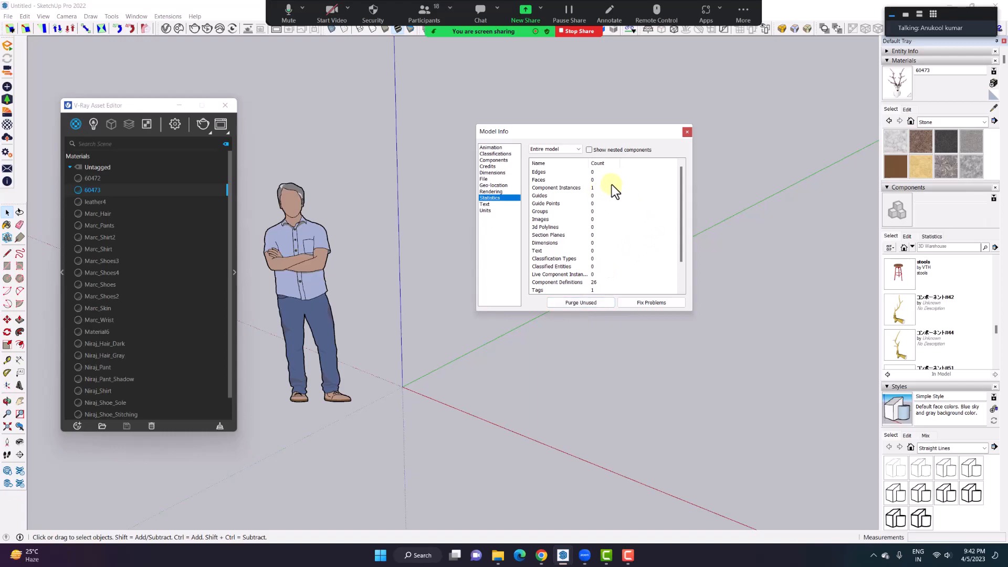
{"action": "left_click_drag", "start_coordinate": [680, 203], "coordinate": [678, 231]}
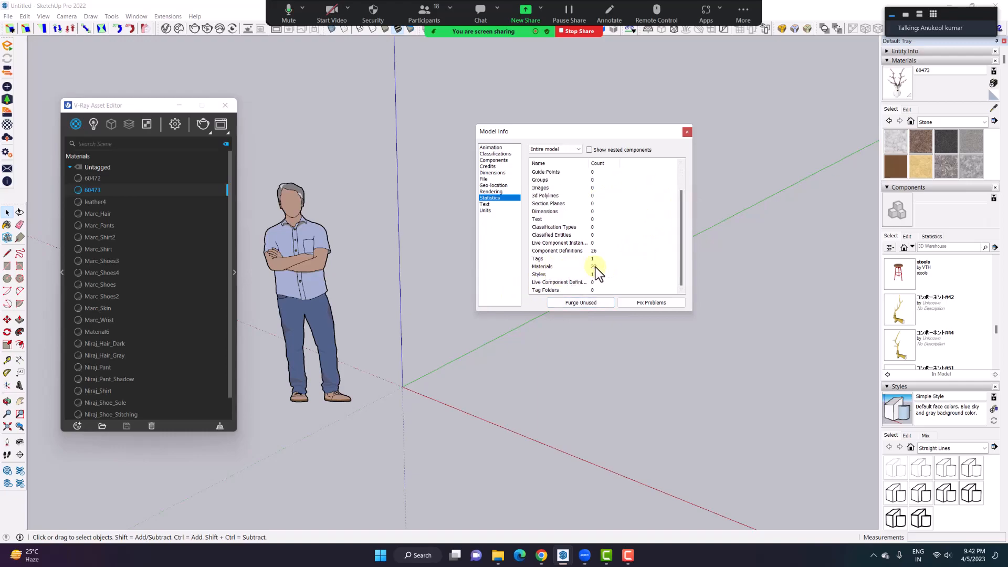
{"action": "left_click", "coordinate": [600, 304]}
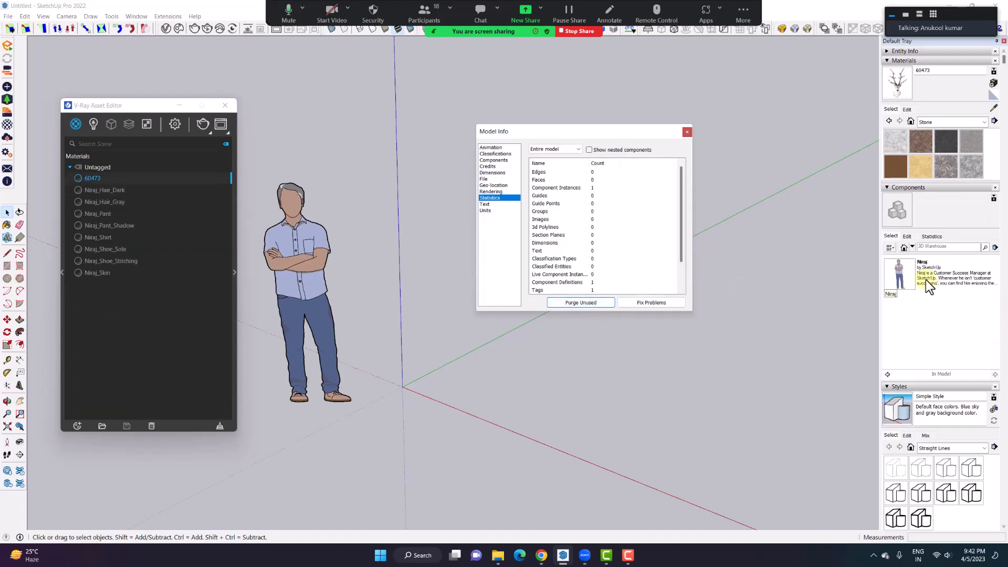
- Filter the Components panel to 'In Model' and inspect the person figure
{"action": "left_click", "coordinate": [918, 299]}
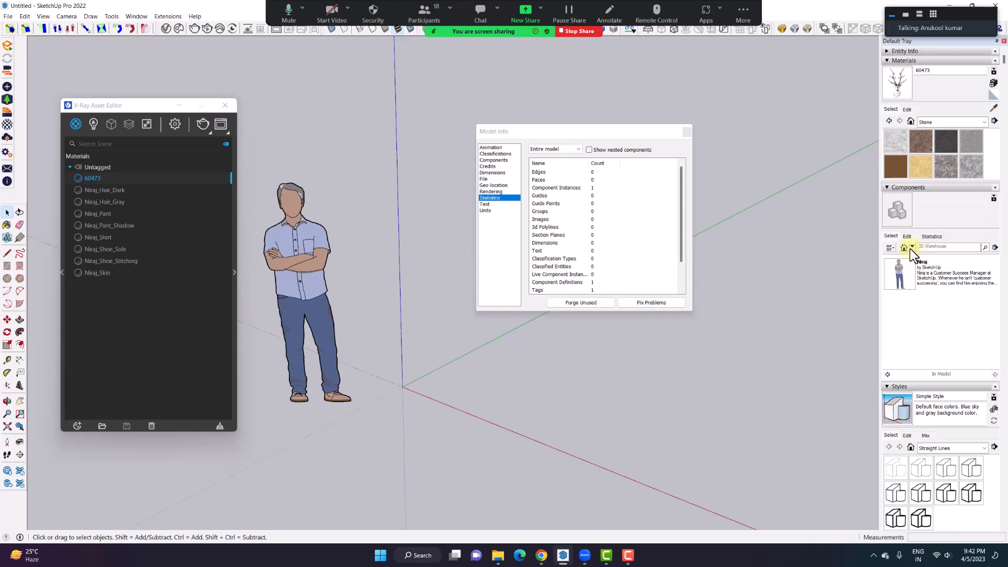
{"action": "left_click", "coordinate": [910, 248]}
{"action": "left_click", "coordinate": [911, 258]}
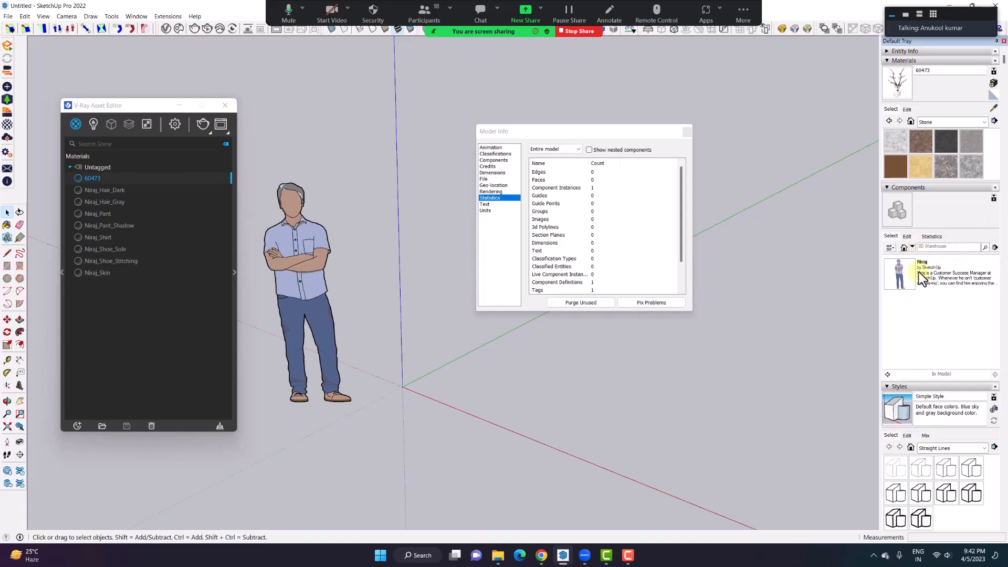
{"action": "middle_click_drag", "start_coordinate": [462, 344], "coordinate": [363, 361]}
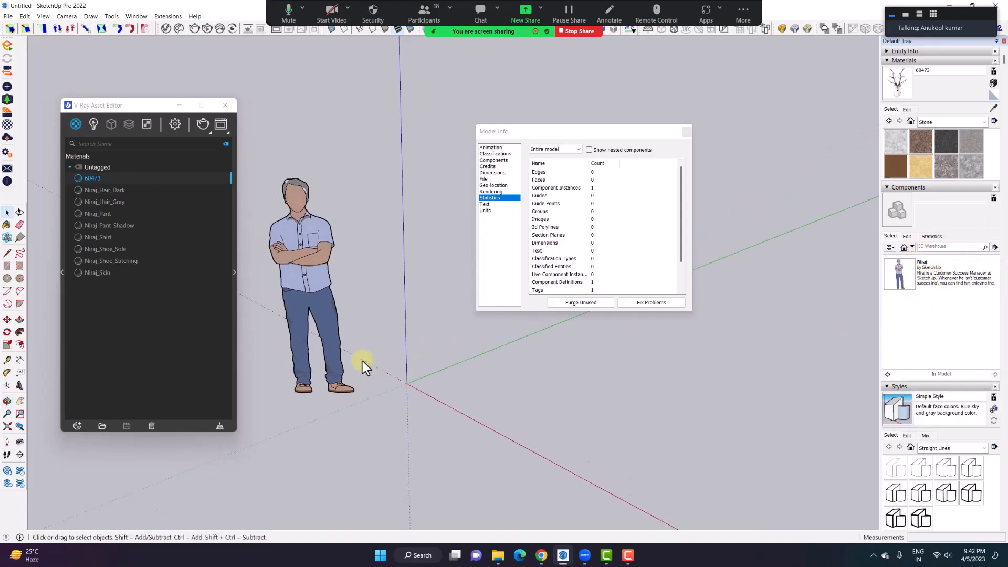
{"action": "left_click", "coordinate": [277, 228]}
{"action": "left_click", "coordinate": [609, 376]}
- Select the figure's pants material in the V-Ray material list and purge unused items again
{"action": "left_click", "coordinate": [93, 178]}
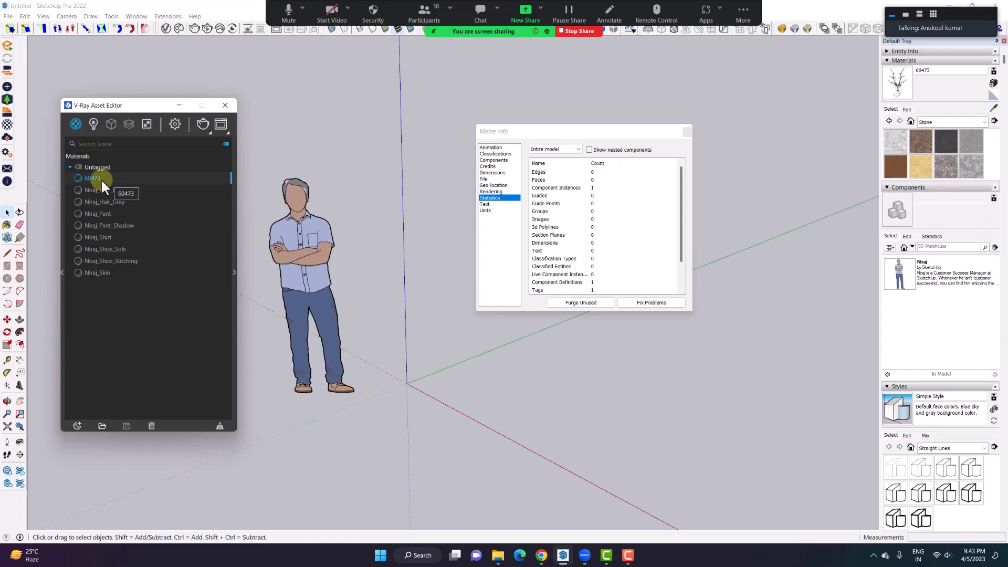
{"action": "left_click", "coordinate": [124, 214]}
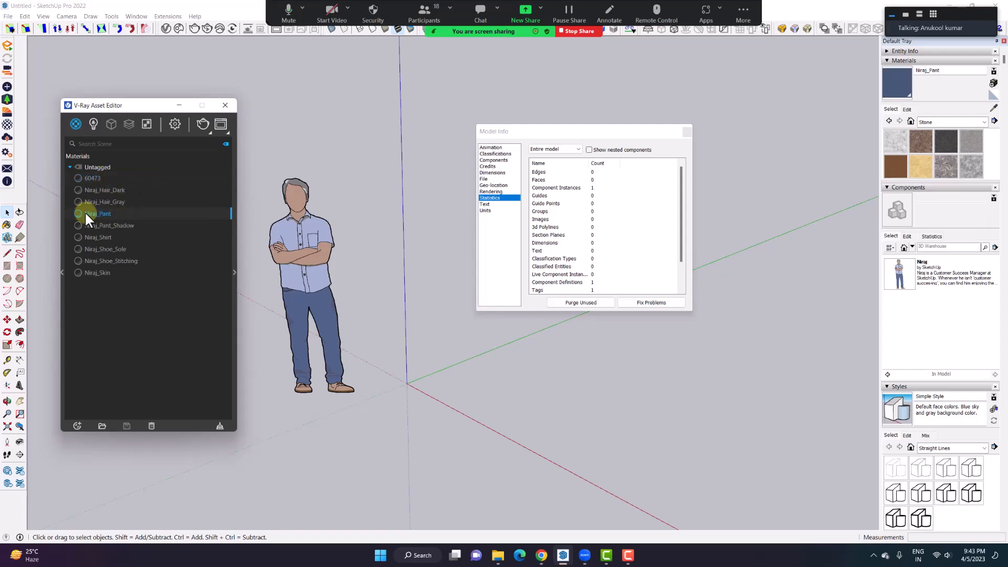
{"action": "left_click", "coordinate": [585, 303]}
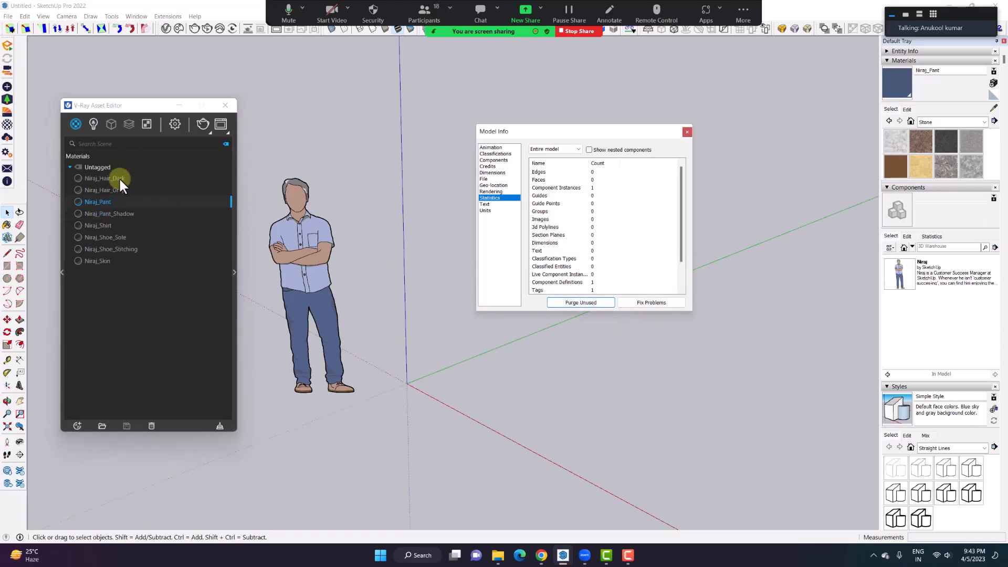
- Delete the person figure, purge again, and close Model Info and the V-Ray editor
{"action": "left_click", "coordinate": [320, 257]}
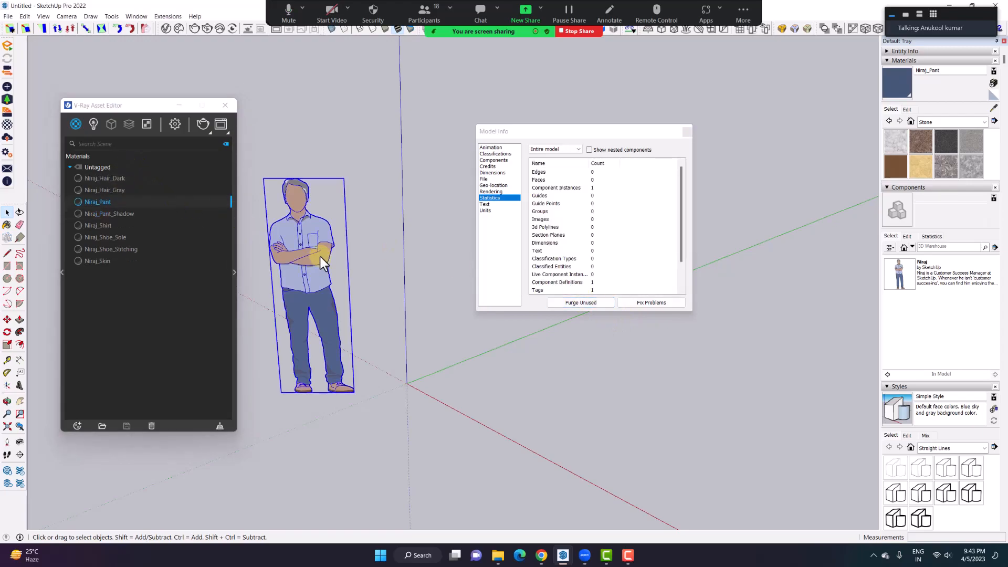
{"action": "key", "text": "Delete"}
{"action": "left_click", "coordinate": [600, 302]}
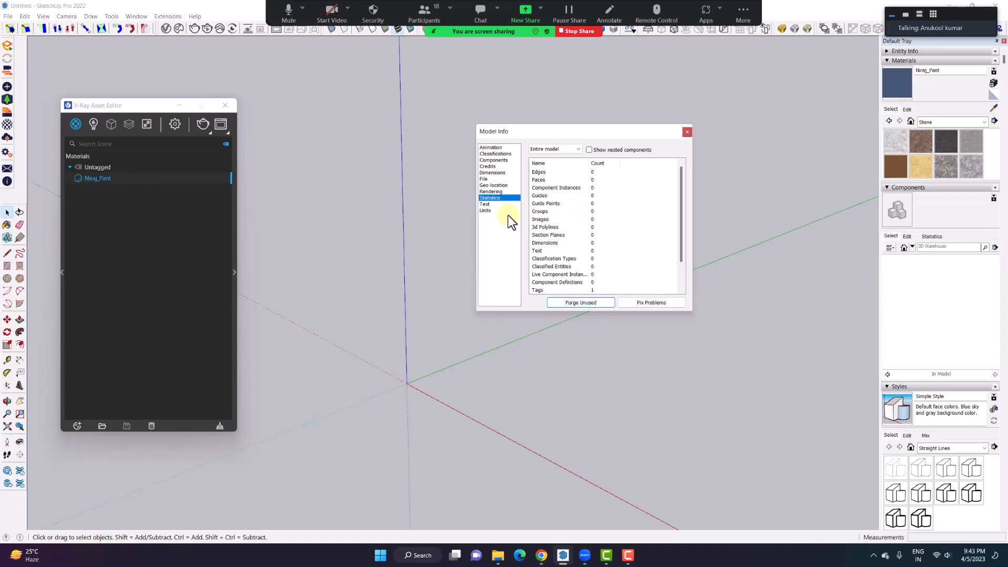
{"action": "left_click", "coordinate": [686, 133]}
{"action": "left_click", "coordinate": [225, 105]}
{"action": "middle_click_drag", "start_coordinate": [315, 158], "coordinate": [216, 298]}
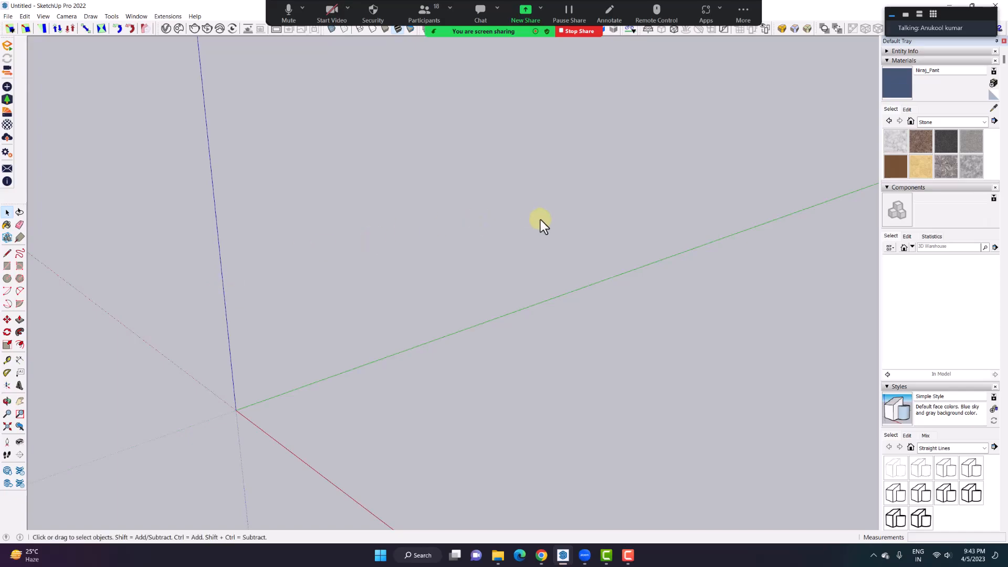
- Return to the full-screen 'How to speed-up SketchUp modelling?' five-tip summary slide
{"action": "left_click_drag", "start_coordinate": [947, 17], "coordinate": [834, 49]}
{"action": "mouse_move", "coordinate": [563, 555]}
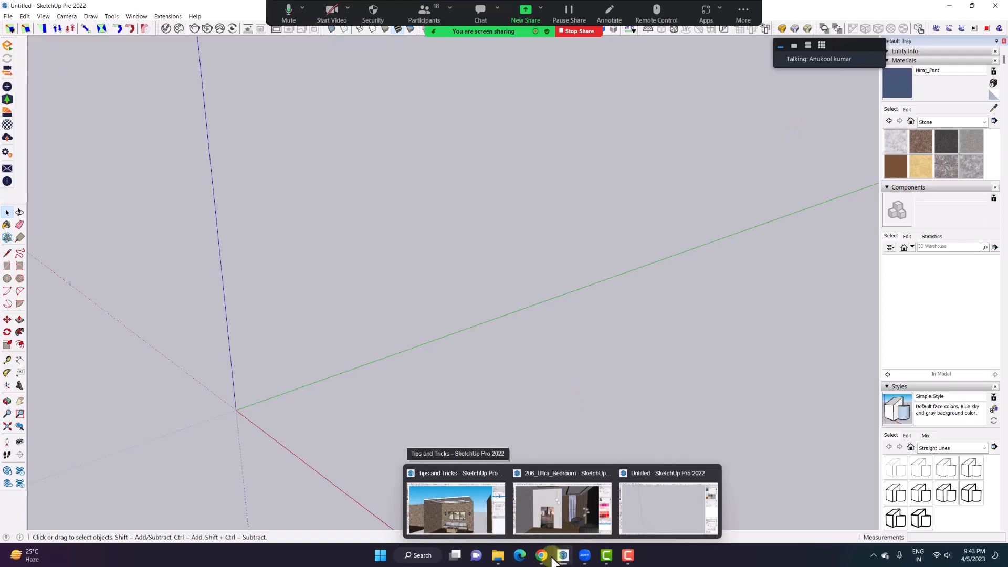
{"action": "left_click", "coordinate": [585, 514]}
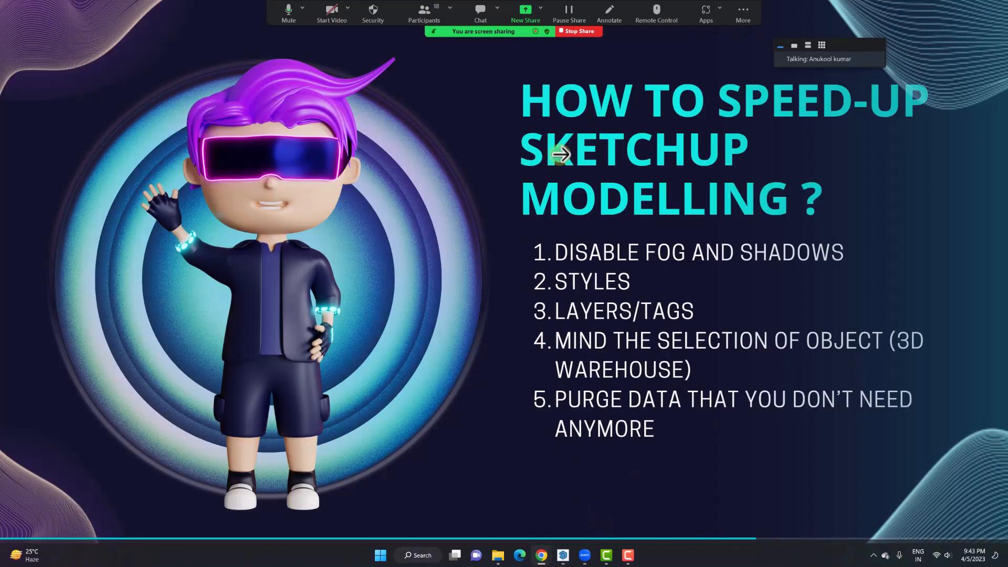
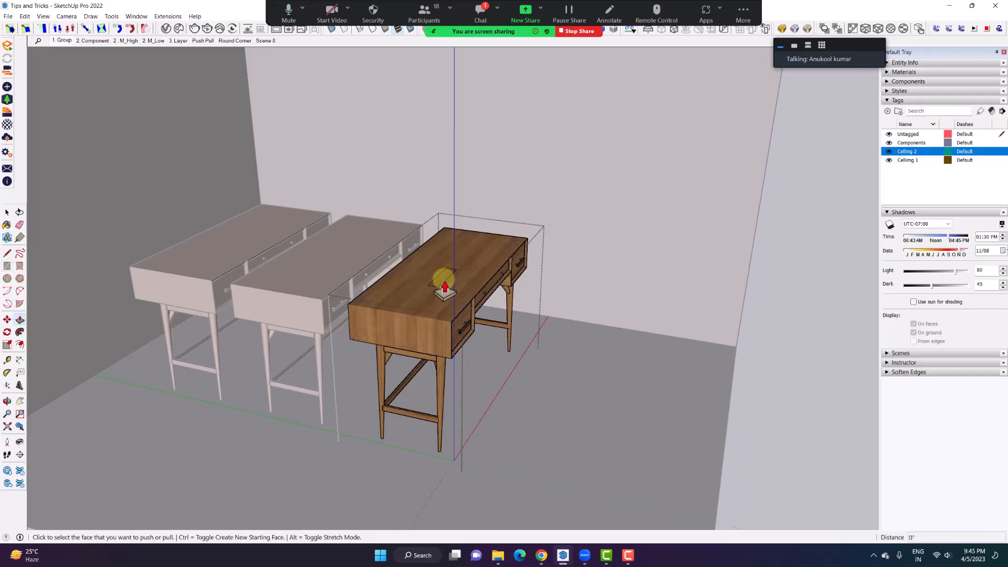
- Pull the rectangle up into an upright block and exit the front desk's group
{"action": "left_click_drag", "start_coordinate": [443, 284], "coordinate": [450, 243]}
{"action": "middle_click_drag", "start_coordinate": [450, 243], "coordinate": [397, 264]}
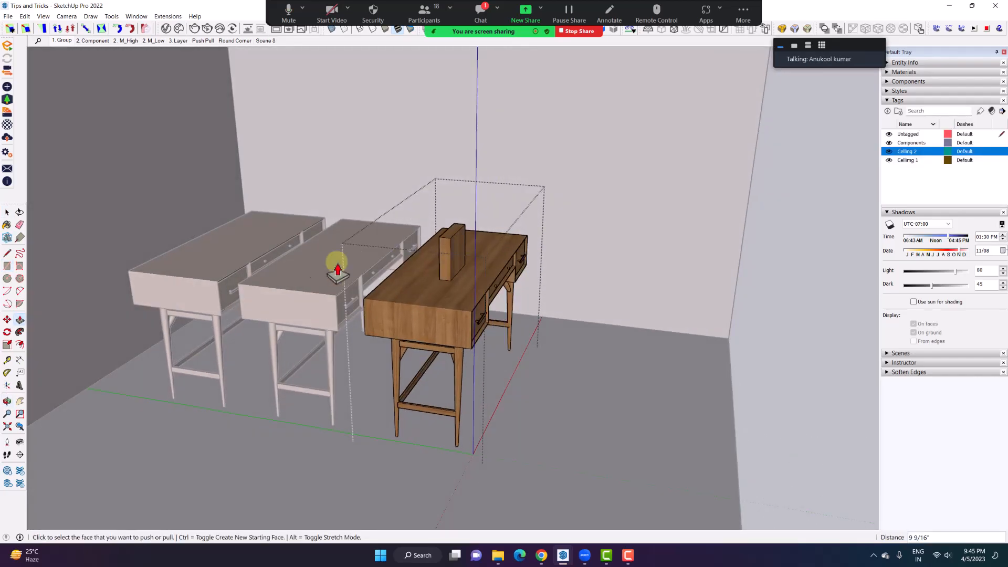
{"action": "key", "text": "space"}
{"action": "left_click", "coordinate": [297, 256]}
{"action": "scroll", "coordinate": [444, 268], "scroll_direction": "down", "scroll_amount": 2}
{"action": "scroll", "coordinate": [426, 283], "scroll_direction": "up", "scroll_amount": 4}
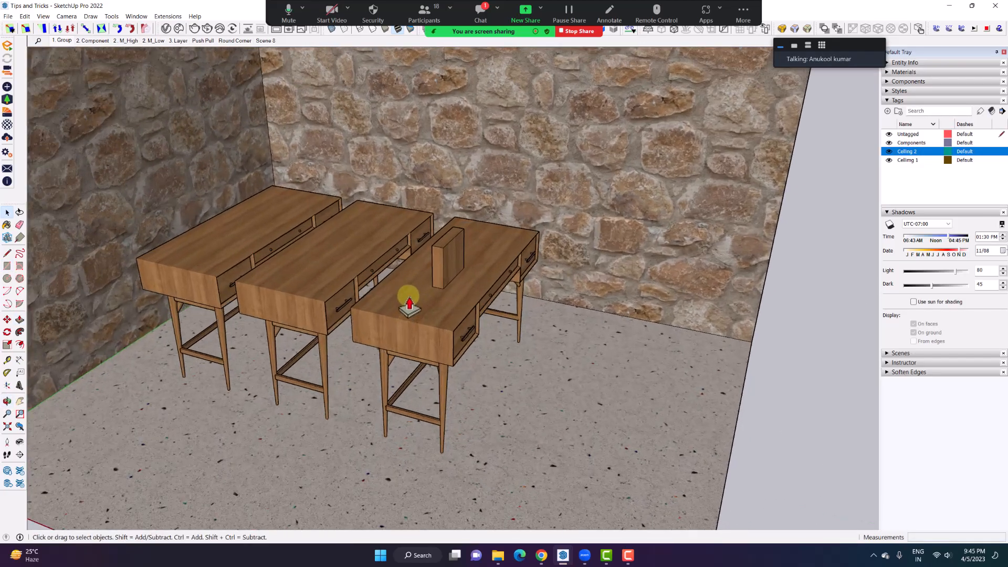
- Check the meeting chat, then orbit around the room to compare the three desks
{"action": "left_click", "coordinate": [484, 9]}
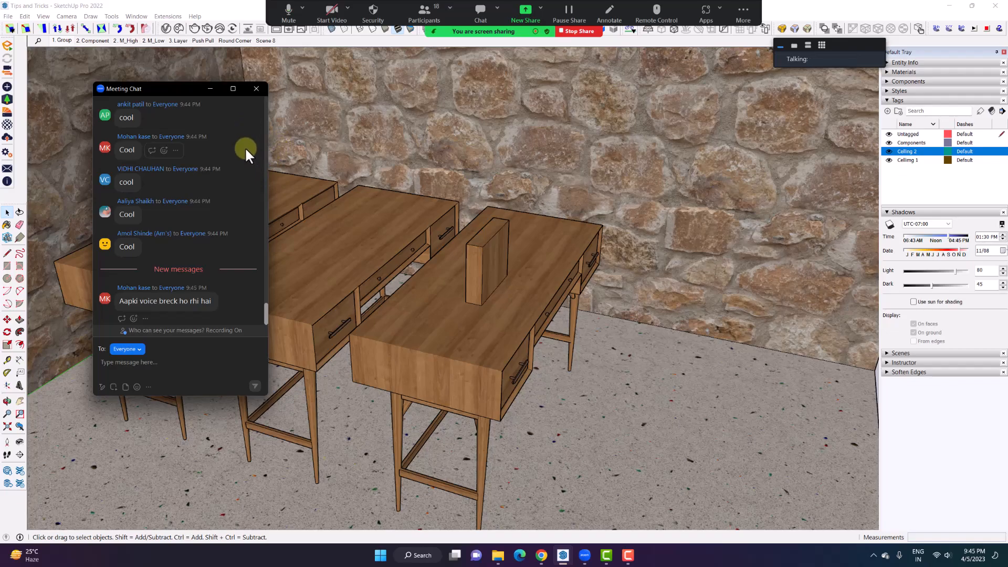
{"action": "left_click", "coordinate": [253, 86]}
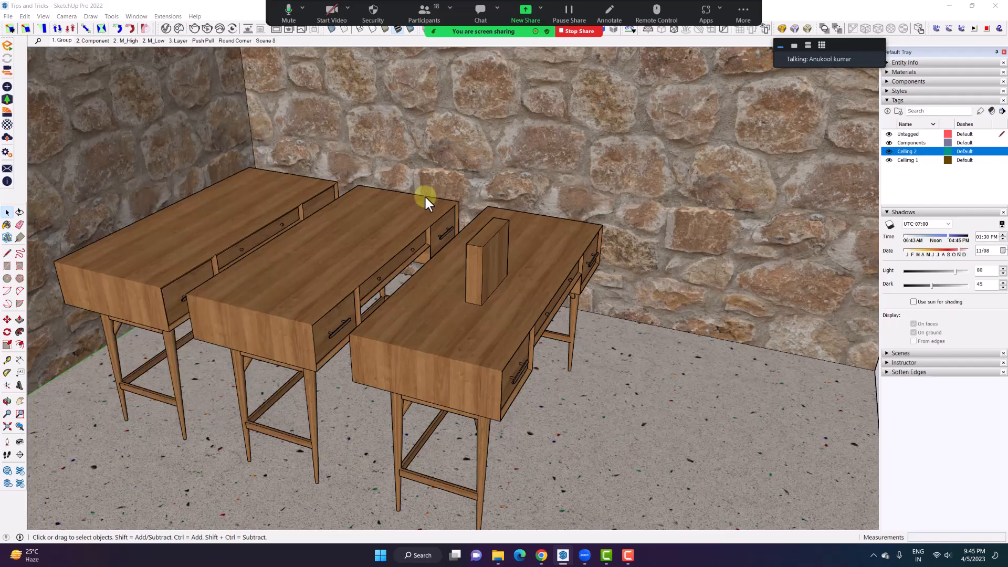
{"action": "scroll", "coordinate": [434, 215], "scroll_direction": "down", "scroll_amount": 3}
{"action": "mouse_move", "coordinate": [433, 216]}
{"action": "middle_mouse_down"}
{"action": "mouse_move", "coordinate": [434, 297]}
{"action": "mouse_move", "coordinate": [352, 284]}
{"action": "middle_mouse_up"}
{"action": "scroll", "coordinate": [365, 289], "scroll_direction": "up", "scroll_amount": 6}
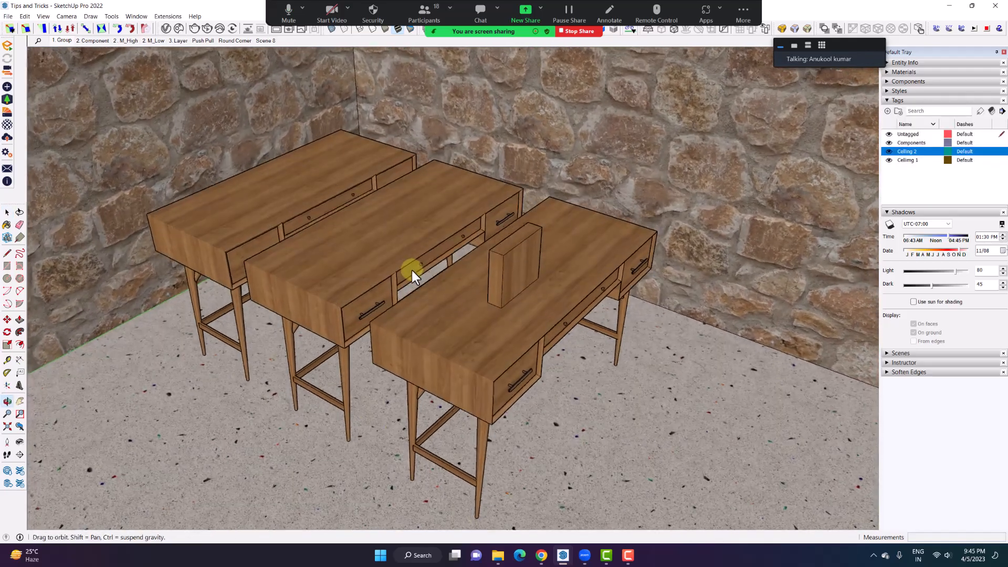
{"action": "mouse_move", "coordinate": [412, 270]}
{"action": "middle_mouse_down"}
{"action": "mouse_move", "coordinate": [416, 288]}
{"action": "mouse_move", "coordinate": [487, 212]}
{"action": "mouse_move", "coordinate": [550, 230]}
{"action": "mouse_move", "coordinate": [477, 250]}
{"action": "mouse_move", "coordinate": [424, 245]}
{"action": "mouse_move", "coordinate": [484, 264]}
{"action": "middle_mouse_up"}
- Select and orbit around the first room's desks, then clear the selection
{"action": "left_click", "coordinate": [525, 299]}
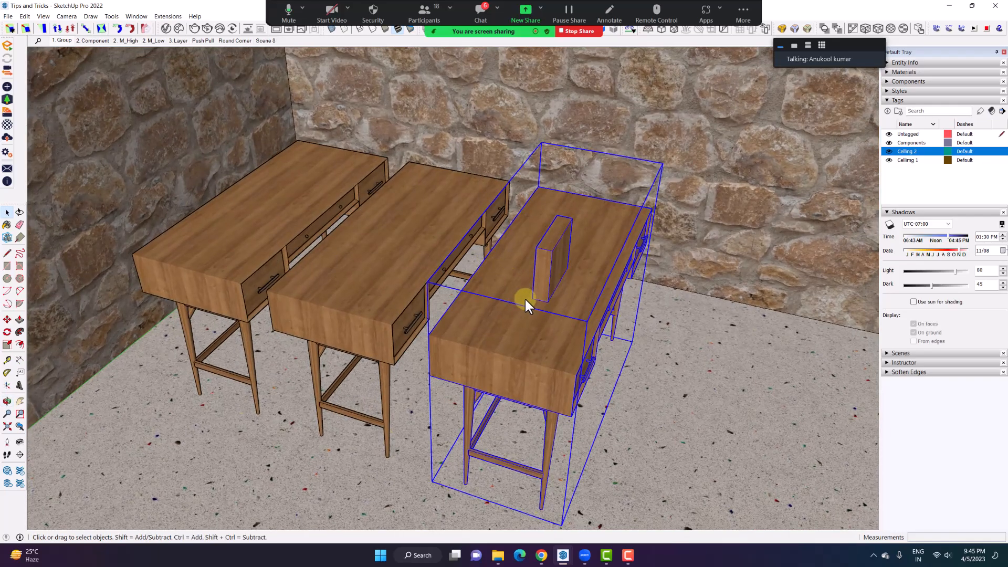
{"action": "middle_click_drag", "start_coordinate": [524, 297], "coordinate": [525, 195]}
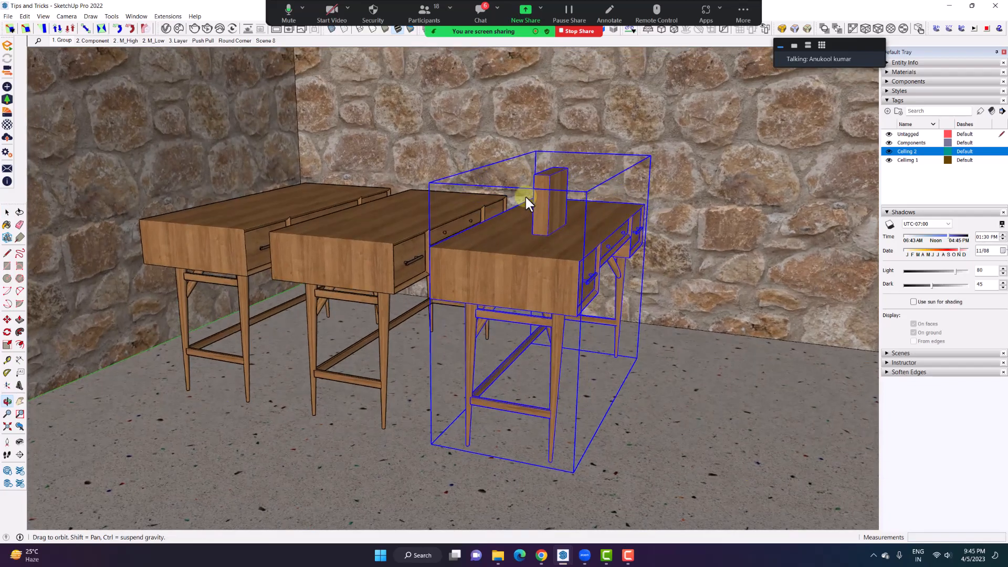
{"action": "left_click", "coordinate": [366, 217]}
{"action": "middle_click_drag", "start_coordinate": [366, 217], "coordinate": [357, 276]}
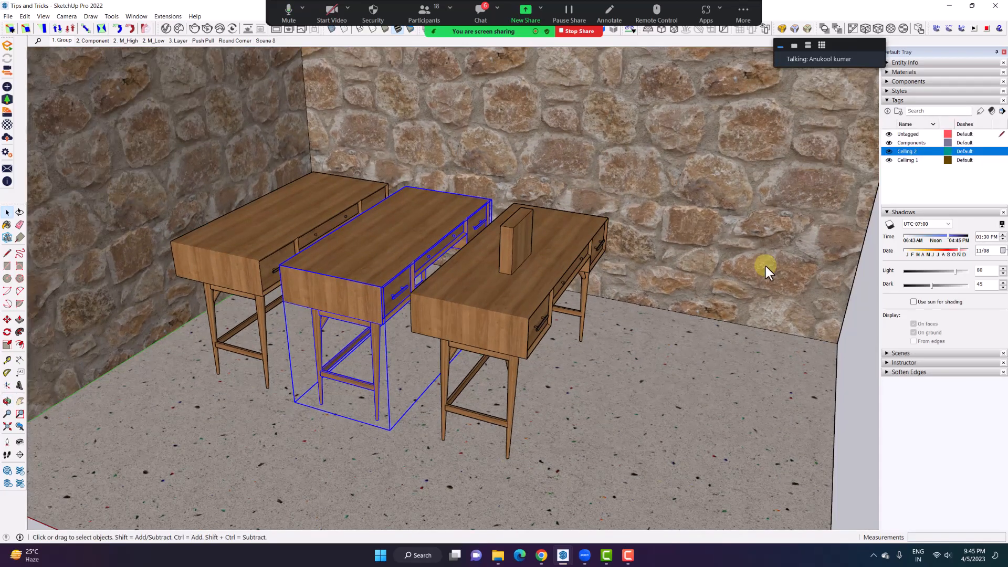
{"action": "left_click", "coordinate": [846, 374]}
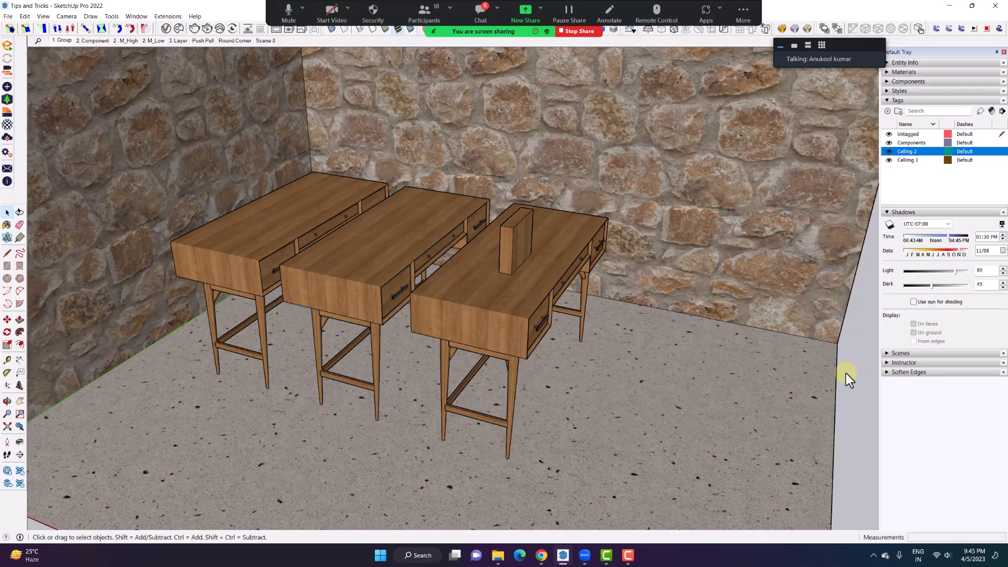
{"action": "left_click", "coordinate": [389, 250]}
{"action": "middle_click_drag", "start_coordinate": [389, 250], "coordinate": [294, 256]}
{"action": "left_click", "coordinate": [293, 257], "text": "shift"}
{"action": "scroll", "coordinate": [292, 256], "scroll_direction": "up", "scroll_amount": 2}
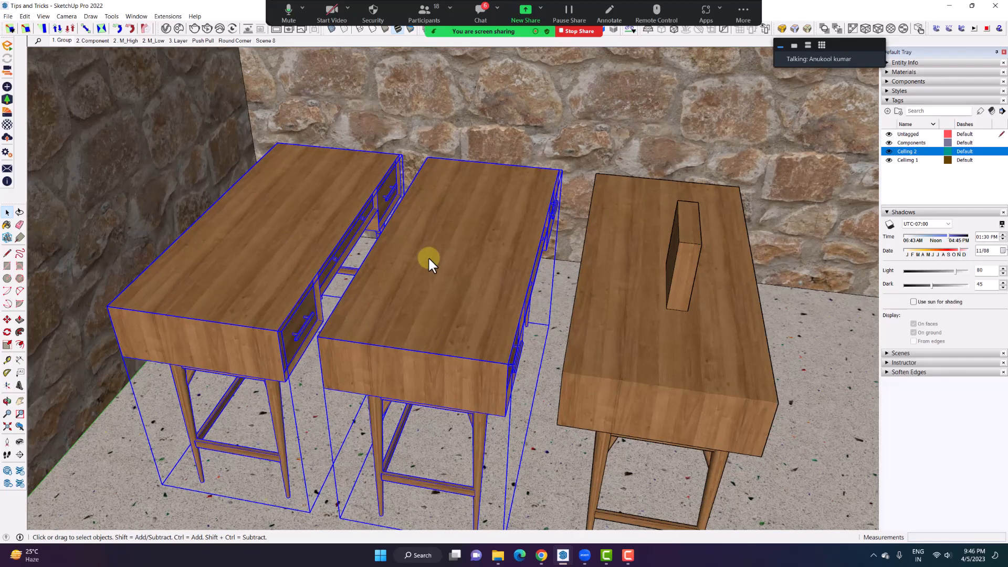
{"action": "left_click", "coordinate": [449, 109]}
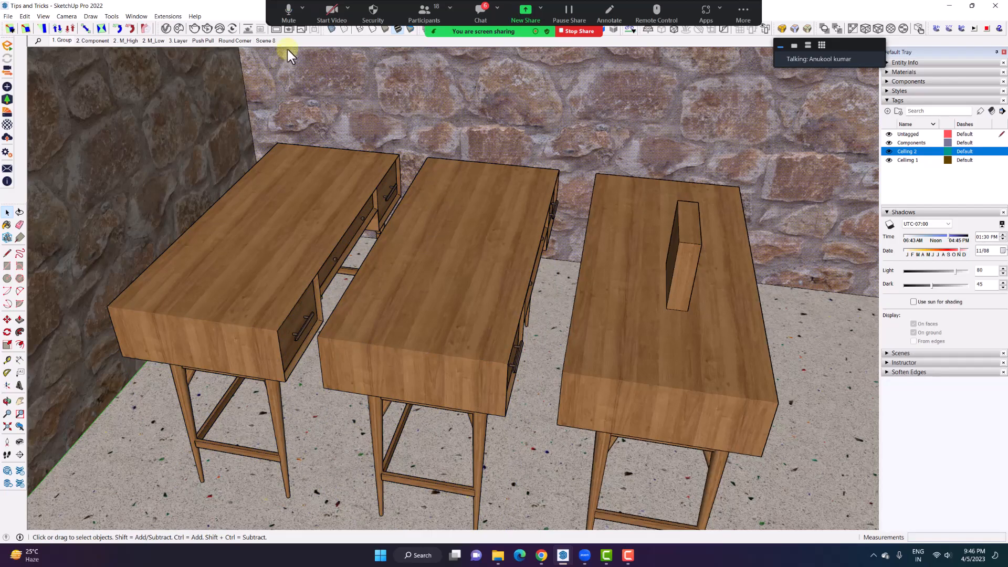
- Jump to the overview scene, orbit to the other room, and open its front desk
{"action": "left_click", "coordinate": [273, 30]}
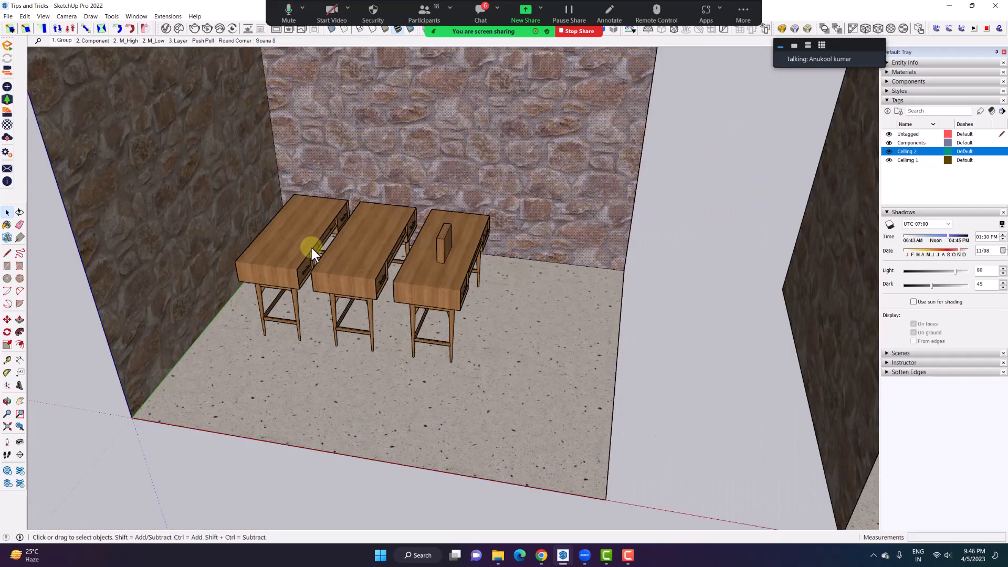
{"action": "scroll", "coordinate": [311, 246], "scroll_direction": "down", "scroll_amount": 1}
{"action": "middle_click_drag", "start_coordinate": [540, 268], "coordinate": [446, 305], "text": "shift"}
{"action": "scroll", "coordinate": [534, 364], "scroll_direction": "up", "scroll_amount": 3}
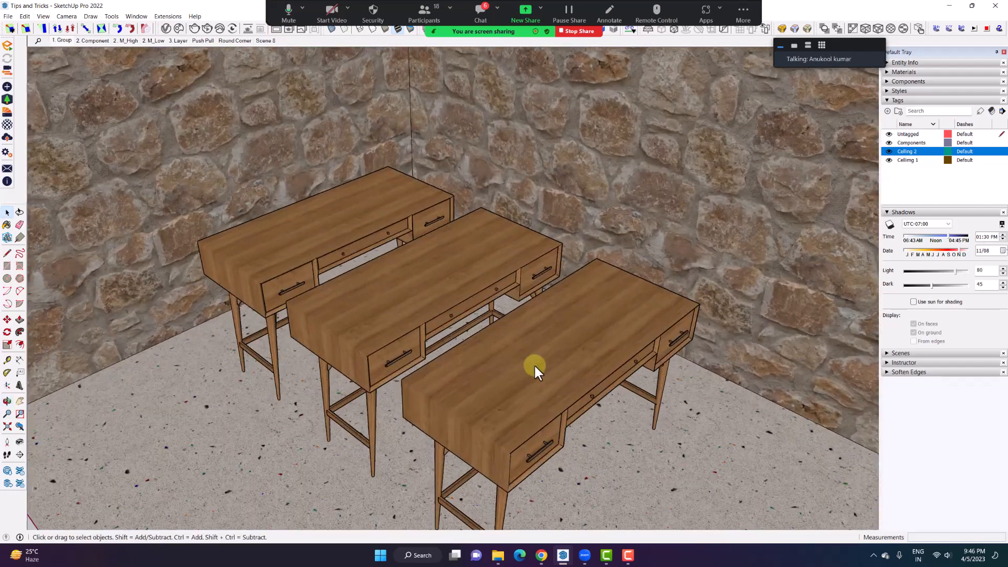
{"action": "double_click", "coordinate": [534, 364]}
{"action": "middle_click_drag", "start_coordinate": [534, 363], "coordinate": [593, 331]}
- Draw a rectangle on the front desktop and push it up into a box
{"action": "key", "text": "r"}
{"action": "left_click", "coordinate": [529, 314]}
{"action": "left_click", "coordinate": [630, 304]}
{"action": "key", "text": "p"}
{"action": "left_click", "coordinate": [596, 311]}
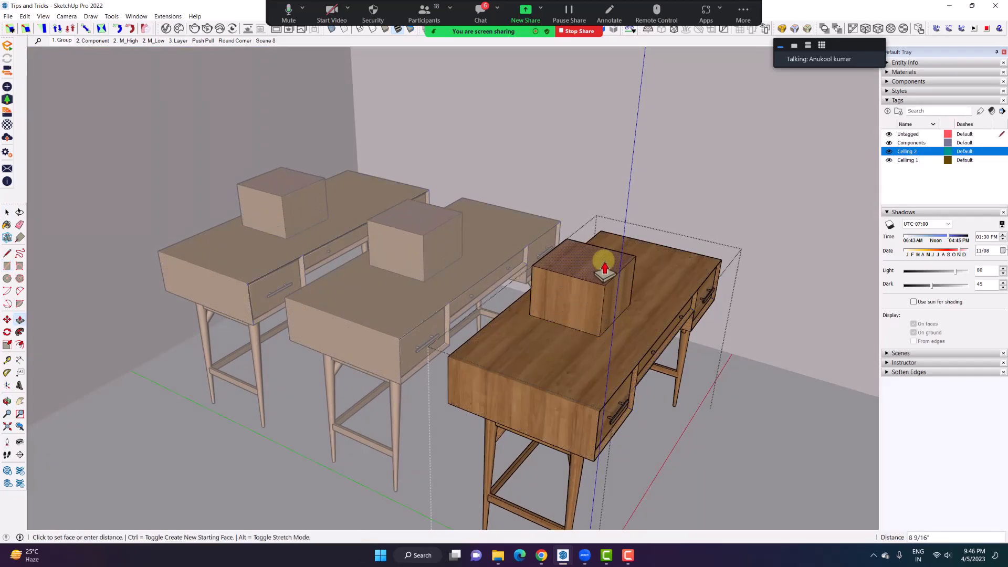
{"action": "left_click", "coordinate": [604, 257]}
{"action": "middle_click_drag", "start_coordinate": [513, 286], "coordinate": [493, 294]}
- Exit the desk component and open the V-Ray Frame Buffer
{"action": "key", "text": "space"}
{"action": "key", "text": "Escape"}
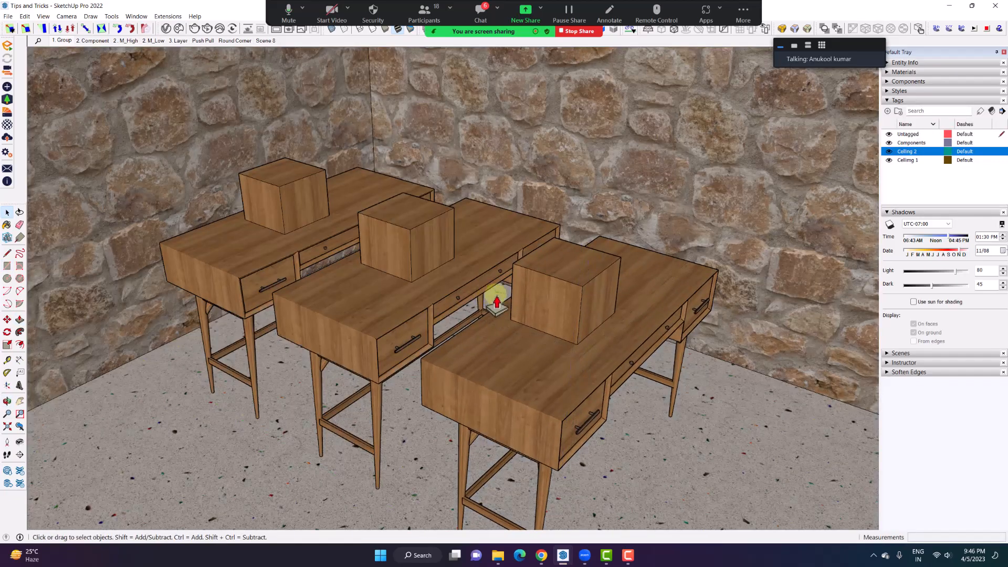
{"action": "scroll", "coordinate": [387, 225], "scroll_direction": "down", "scroll_amount": 4}
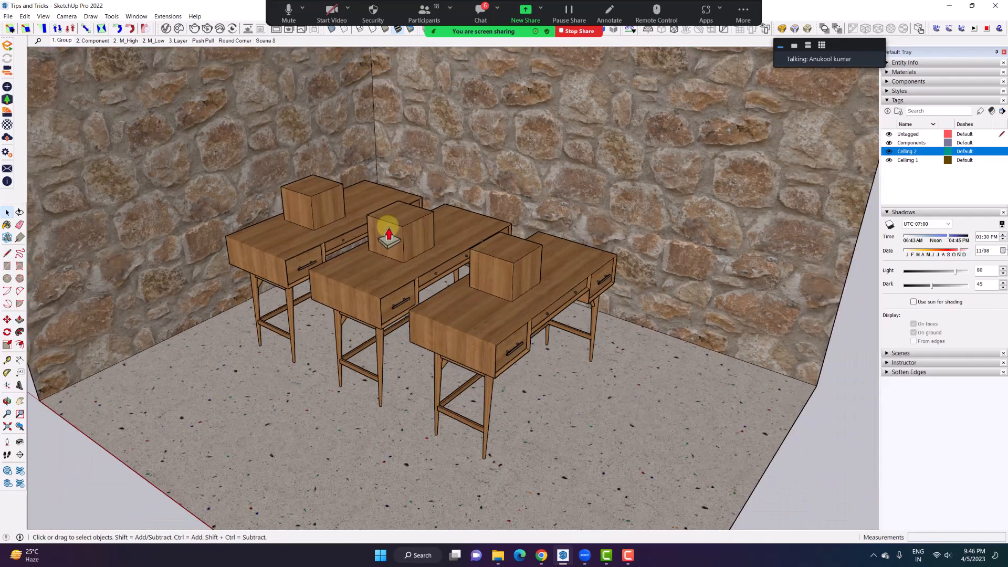
{"action": "left_click", "coordinate": [275, 30]}
- Load the Group render, then reposition and enlarge the frame buffer window
{"action": "scroll", "coordinate": [169, 372], "scroll_direction": "down", "scroll_amount": 5}
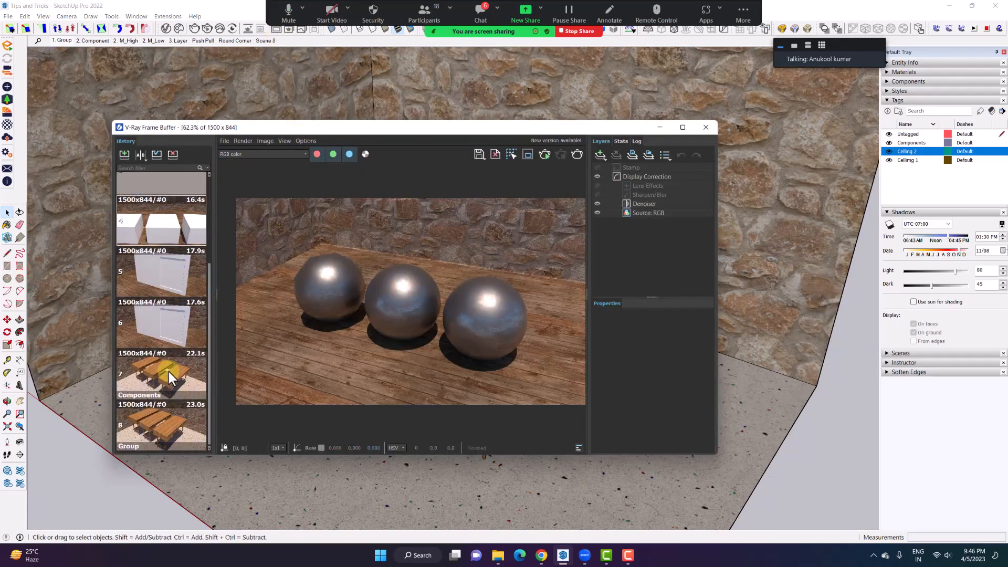
{"action": "left_click", "coordinate": [155, 435]}
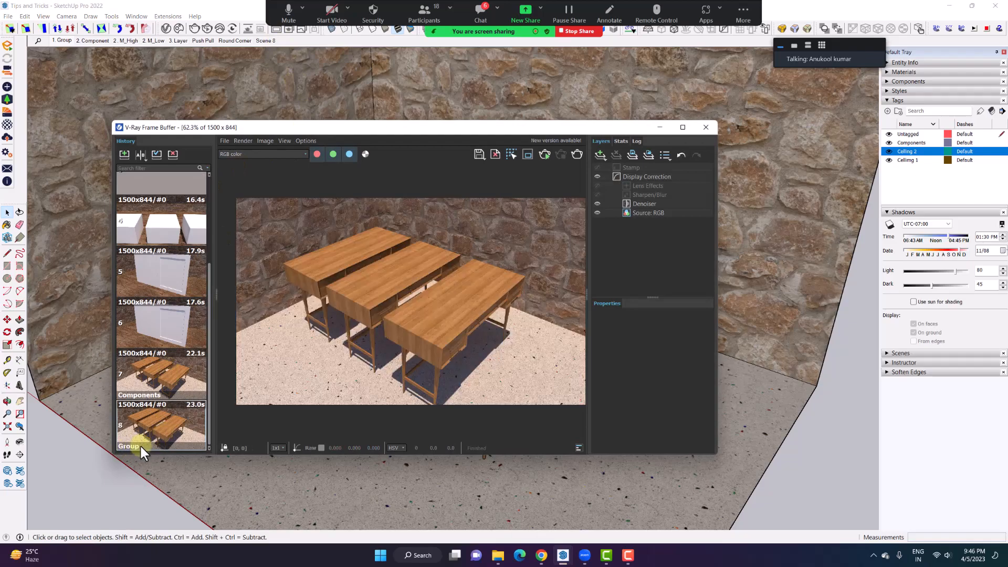
{"action": "left_click_drag", "start_coordinate": [345, 127], "coordinate": [361, 127]}
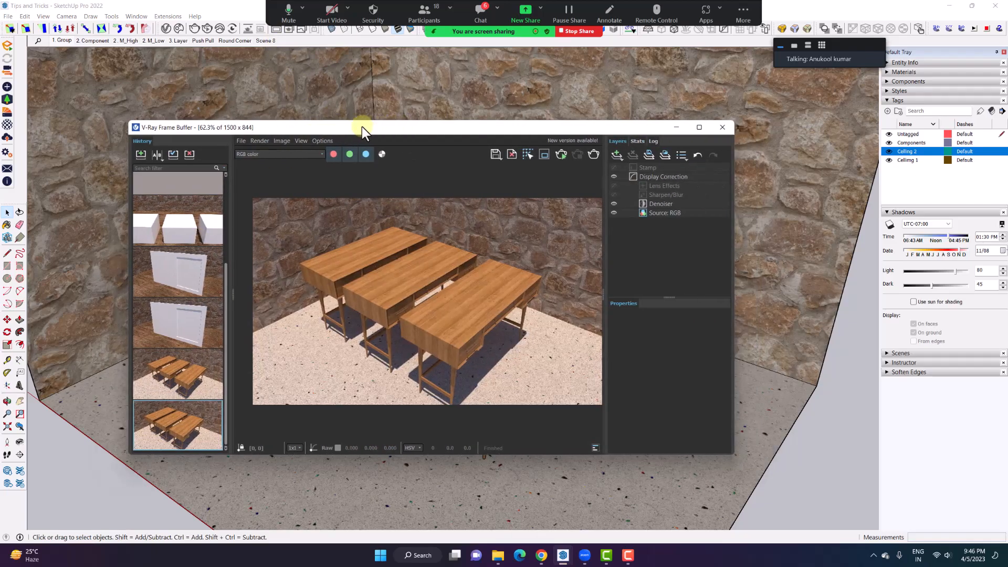
{"action": "left_click", "coordinate": [480, 13]}
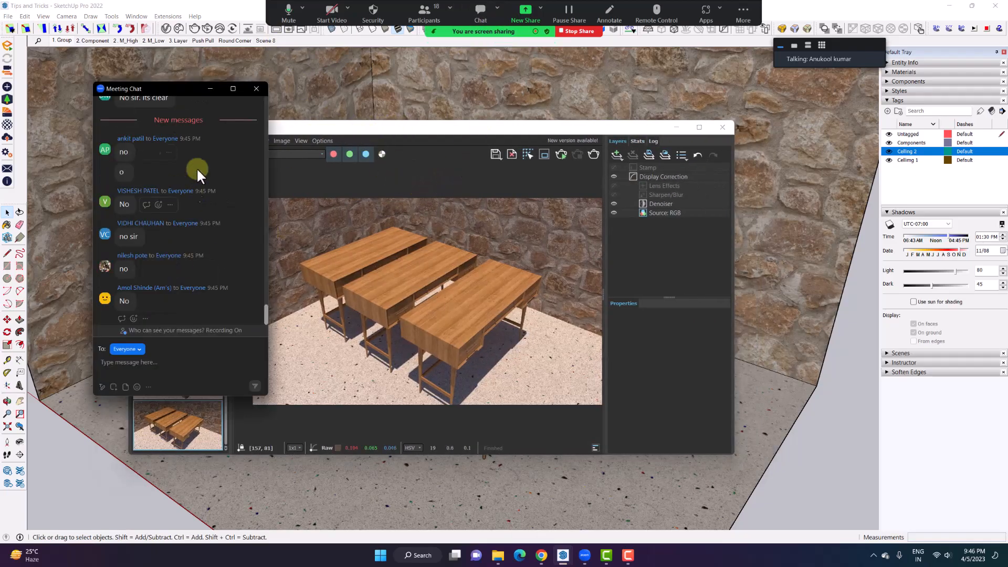
{"action": "left_click", "coordinate": [257, 88]}
{"action": "left_click_drag", "start_coordinate": [576, 127], "coordinate": [556, 122]}
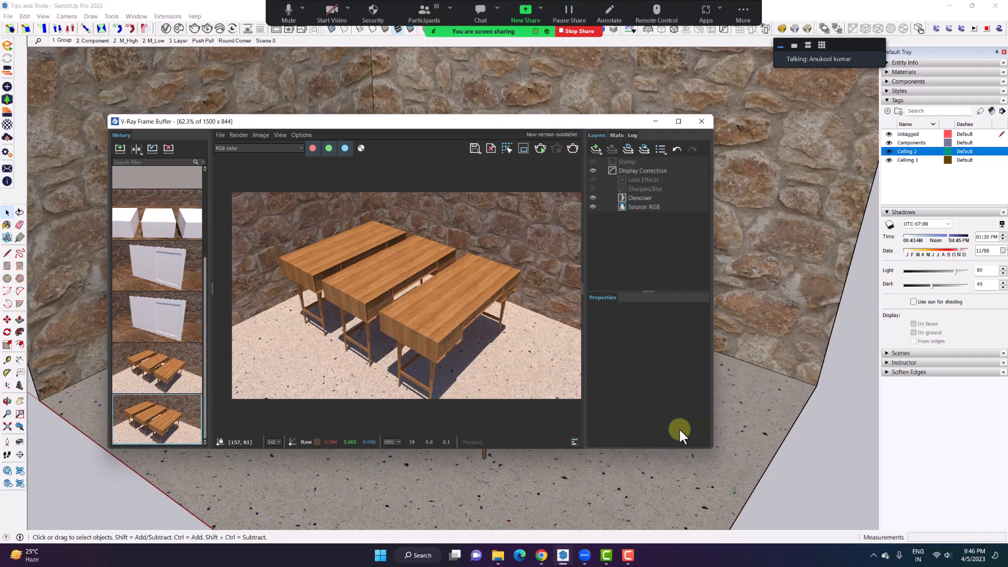
{"action": "left_click_drag", "start_coordinate": [713, 451], "coordinate": [861, 516]}
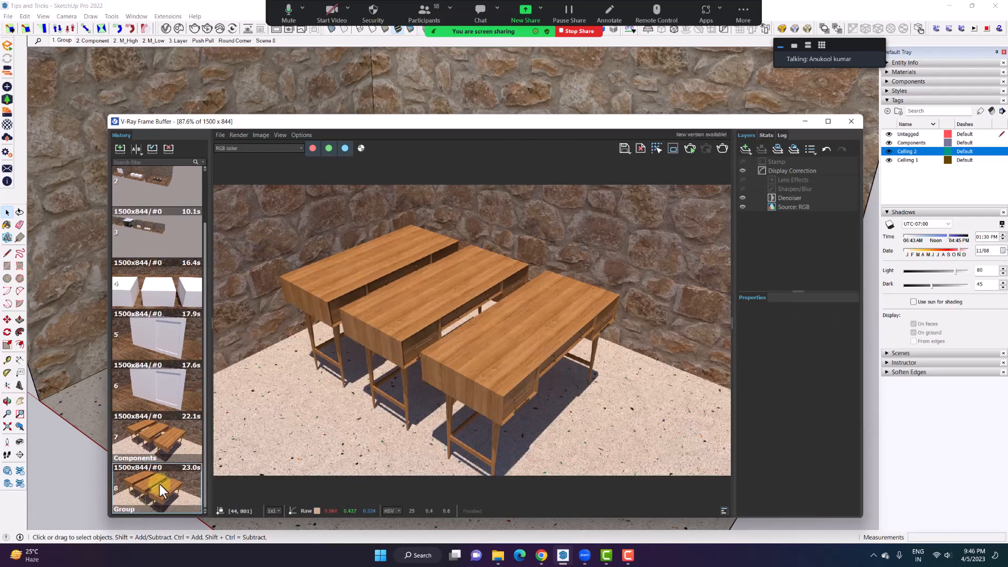
- Alternate between Components and Group renders in the widened history, then close the frame buffer
{"action": "left_click", "coordinate": [183, 439]}
{"action": "left_click", "coordinate": [181, 500]}
{"action": "left_click_drag", "start_coordinate": [209, 468], "coordinate": [242, 468]}
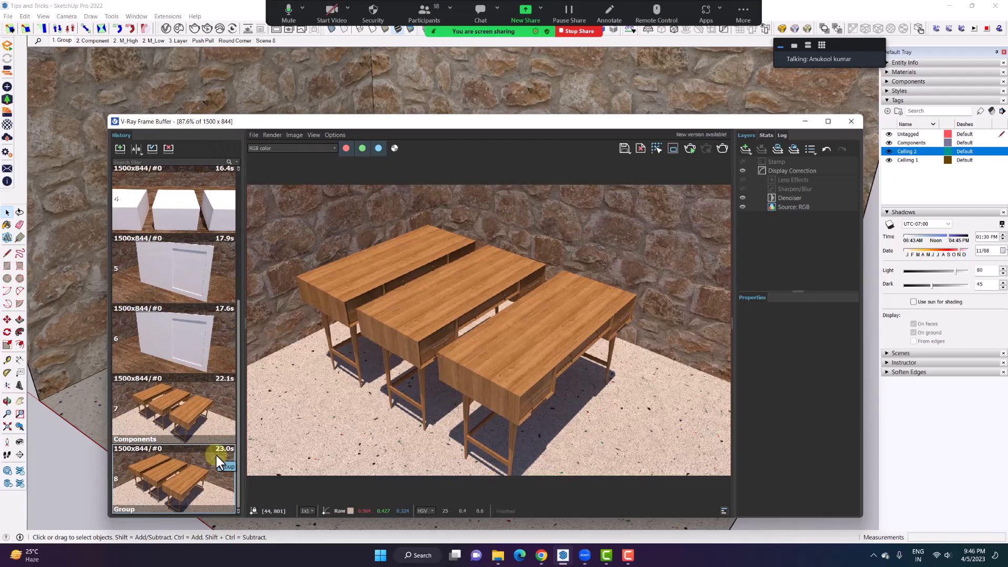
{"action": "left_click", "coordinate": [228, 395]}
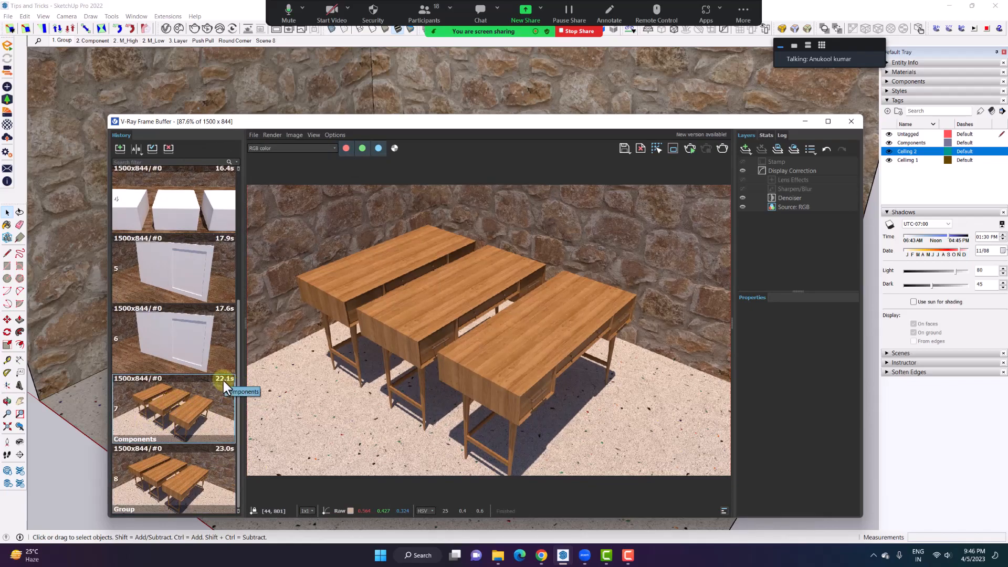
{"action": "left_click", "coordinate": [210, 457]}
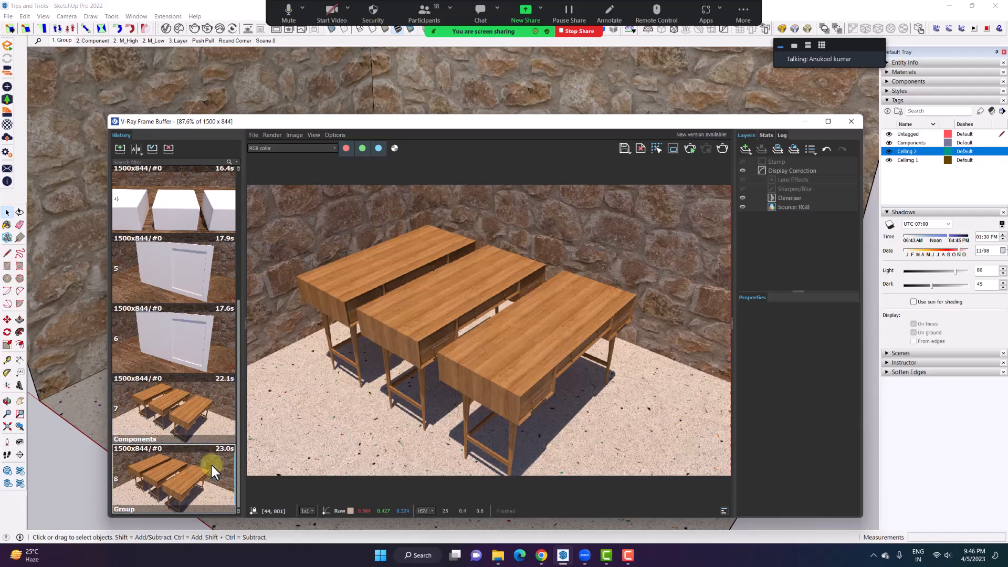
{"action": "left_click", "coordinate": [198, 395]}
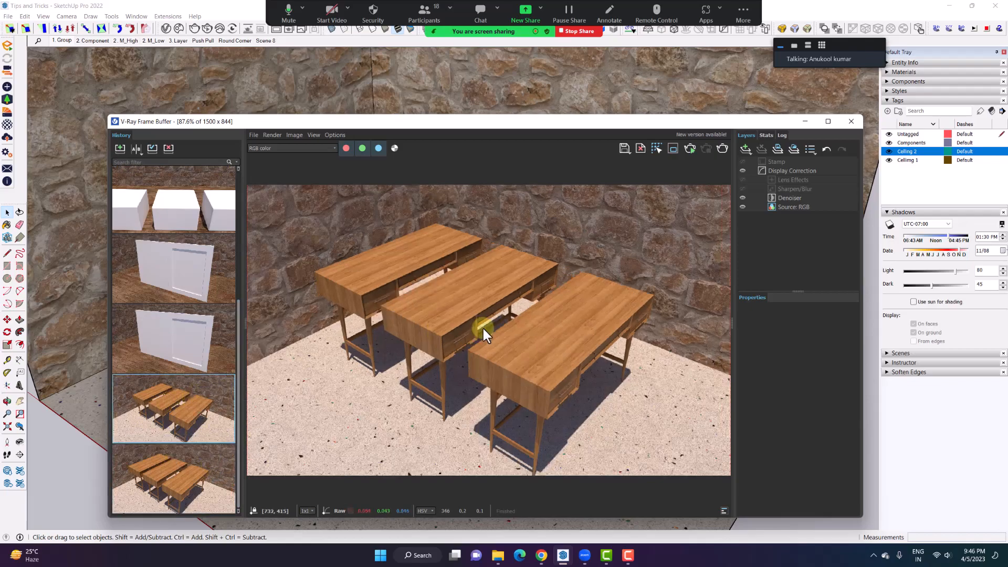
{"action": "left_click", "coordinate": [179, 471]}
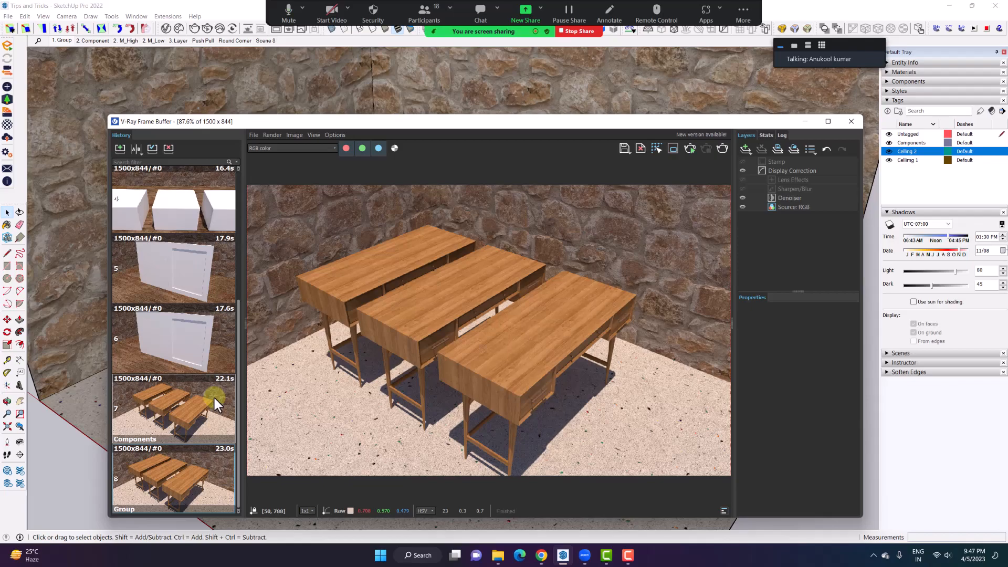
{"action": "left_click", "coordinate": [181, 405]}
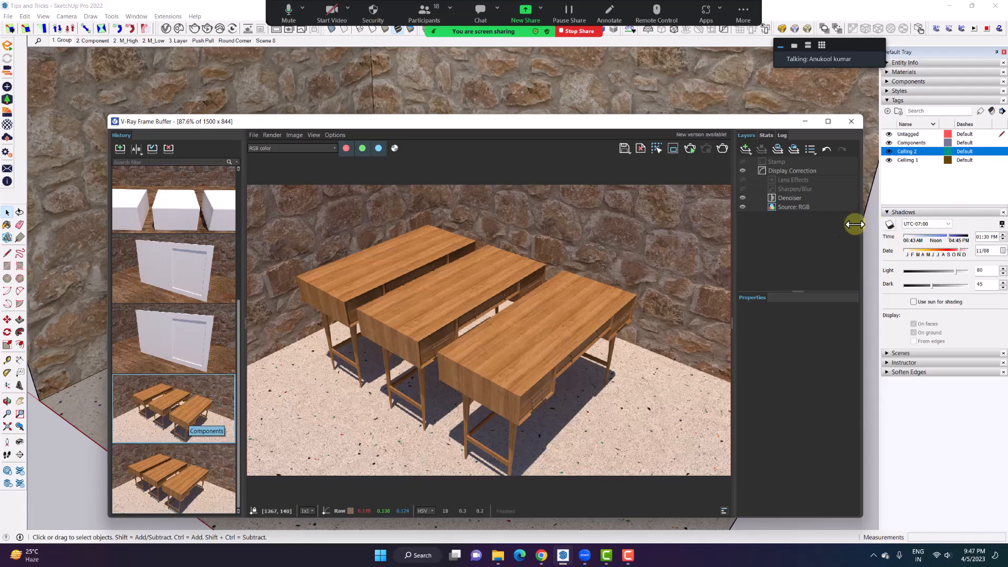
{"action": "left_click", "coordinate": [843, 119]}
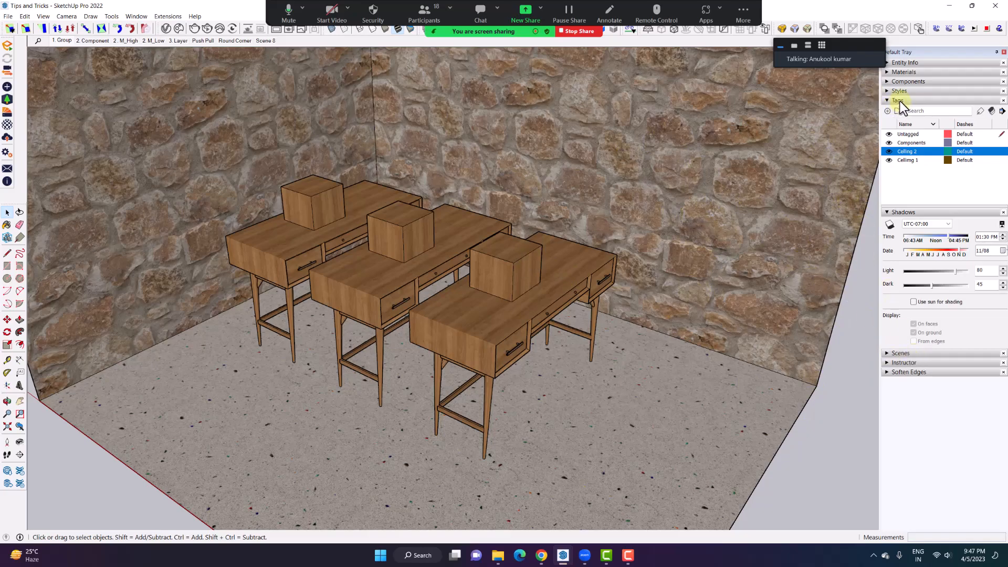
- Pan and zoom along the rooms to the living room's stone wall with three paintings and sofa
{"action": "scroll", "coordinate": [792, 205], "scroll_direction": "down", "scroll_amount": 5}
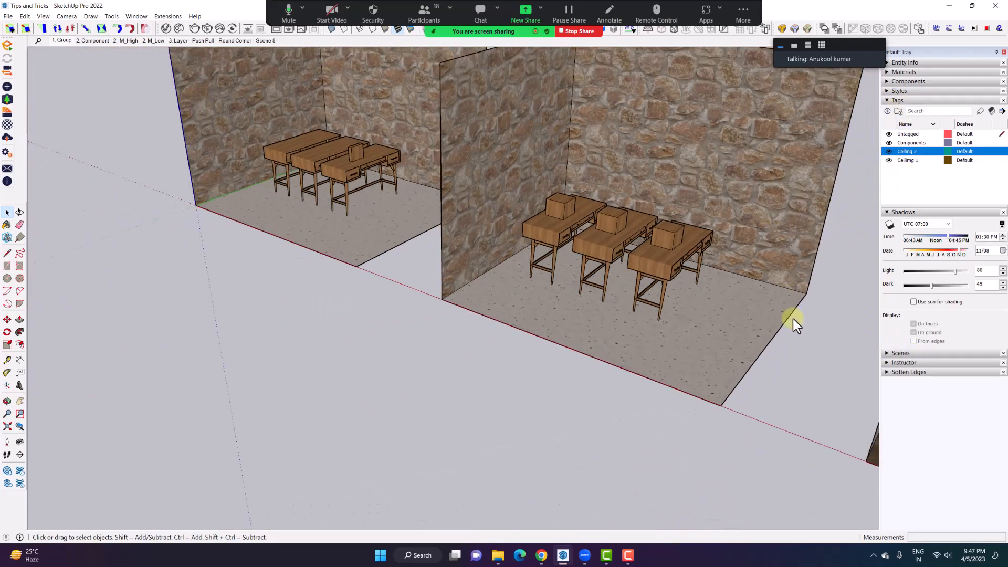
{"action": "middle_click_drag", "start_coordinate": [751, 250], "coordinate": [300, 235], "text": "shift"}
{"action": "scroll", "coordinate": [301, 235], "scroll_direction": "down", "scroll_amount": 6}
{"action": "middle_click_drag", "start_coordinate": [491, 307], "coordinate": [212, 147], "text": "shift"}
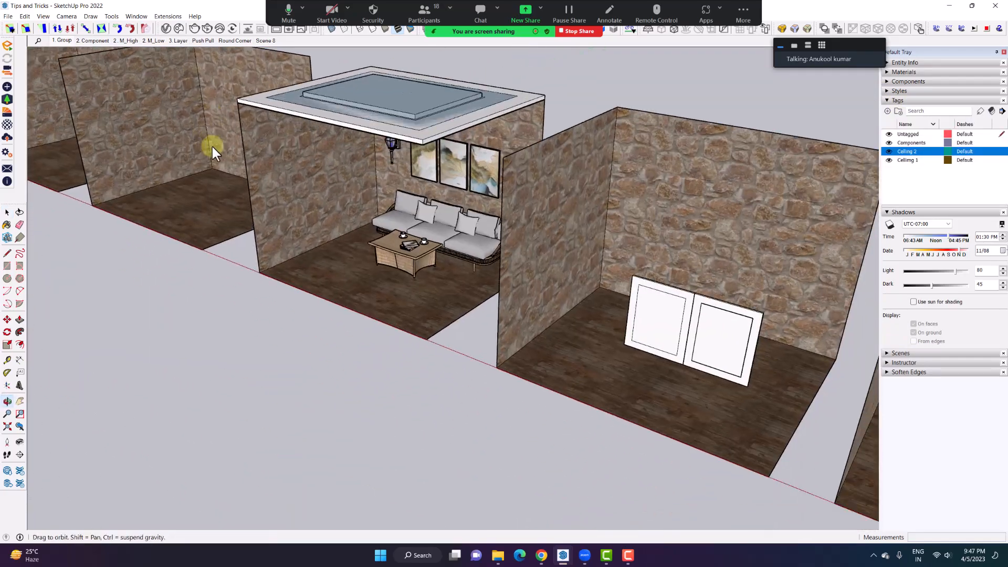
{"action": "scroll", "coordinate": [389, 188], "scroll_direction": "up", "scroll_amount": 2}
{"action": "scroll", "coordinate": [389, 188], "scroll_direction": "up", "scroll_amount": 2}
{"action": "mouse_move", "coordinate": [389, 189]}
{"action": "middle_mouse_down", "text": "shift"}
{"action": "mouse_move", "coordinate": [378, 303]}
{"action": "mouse_move", "coordinate": [433, 210]}
{"action": "middle_mouse_up", "text": "shift"}
{"action": "scroll", "coordinate": [426, 226], "scroll_direction": "up", "scroll_amount": 2}
{"action": "mouse_move", "coordinate": [423, 251]}
{"action": "middle_mouse_down", "text": "shift"}
{"action": "mouse_move", "coordinate": [388, 197]}
{"action": "mouse_move", "coordinate": [477, 244]}
{"action": "middle_mouse_up", "text": "shift"}
{"action": "scroll", "coordinate": [387, 199], "scroll_direction": "down", "scroll_amount": 2}
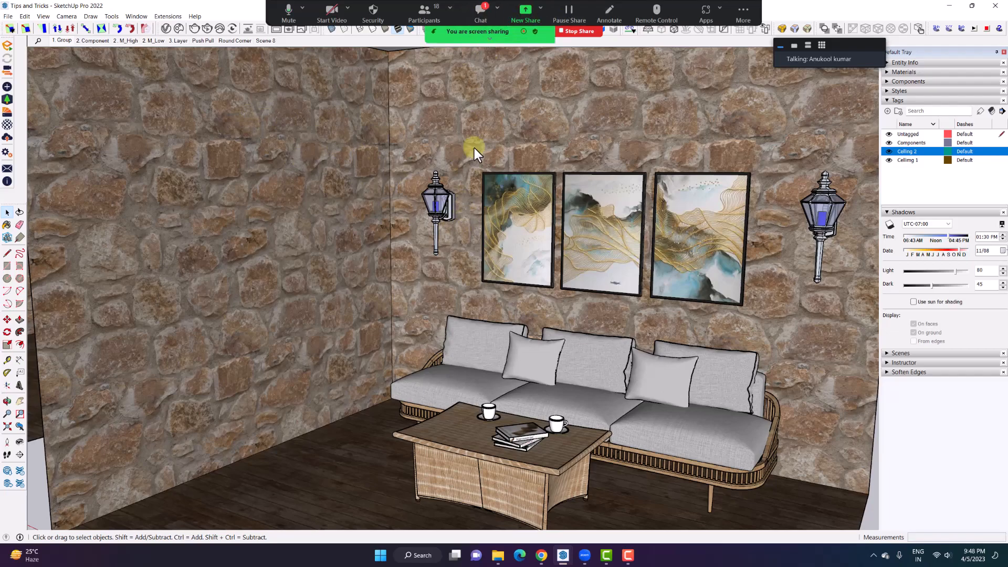
- Check the meeting chat, then hide the Components tag in the Tags panel
{"action": "left_click", "coordinate": [479, 19]}
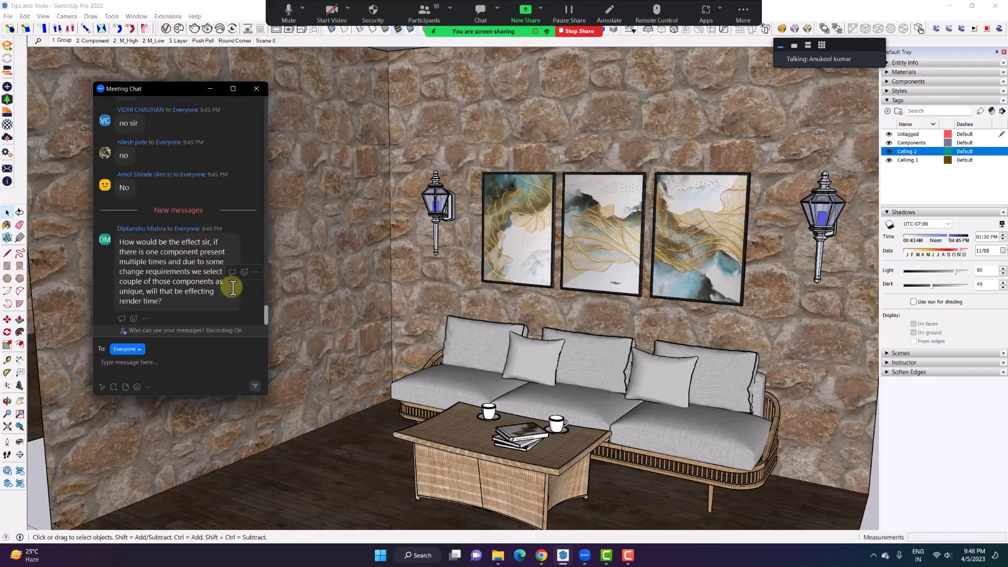
{"action": "left_click", "coordinate": [255, 88]}
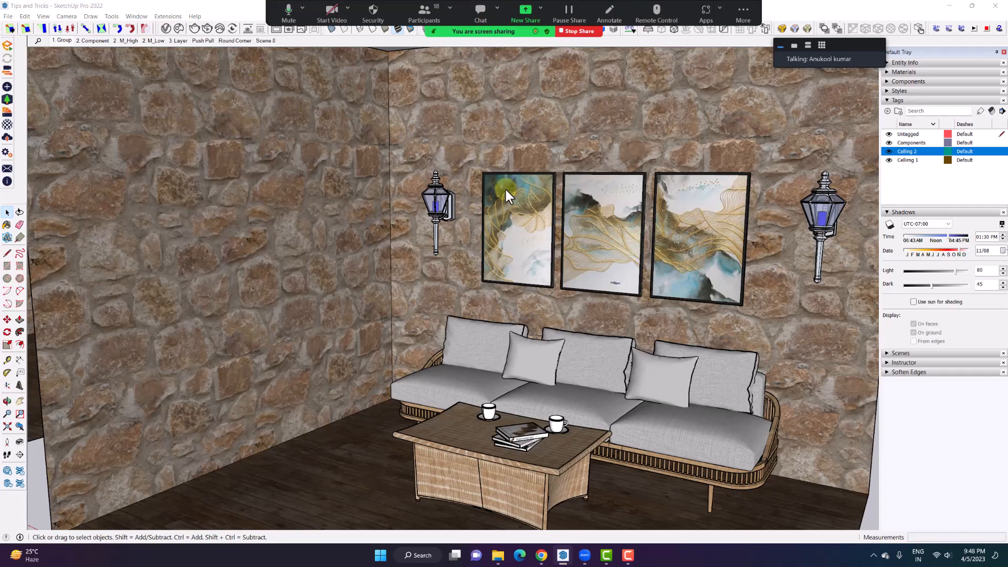
{"action": "scroll", "coordinate": [476, 187], "scroll_direction": "down", "scroll_amount": 2}
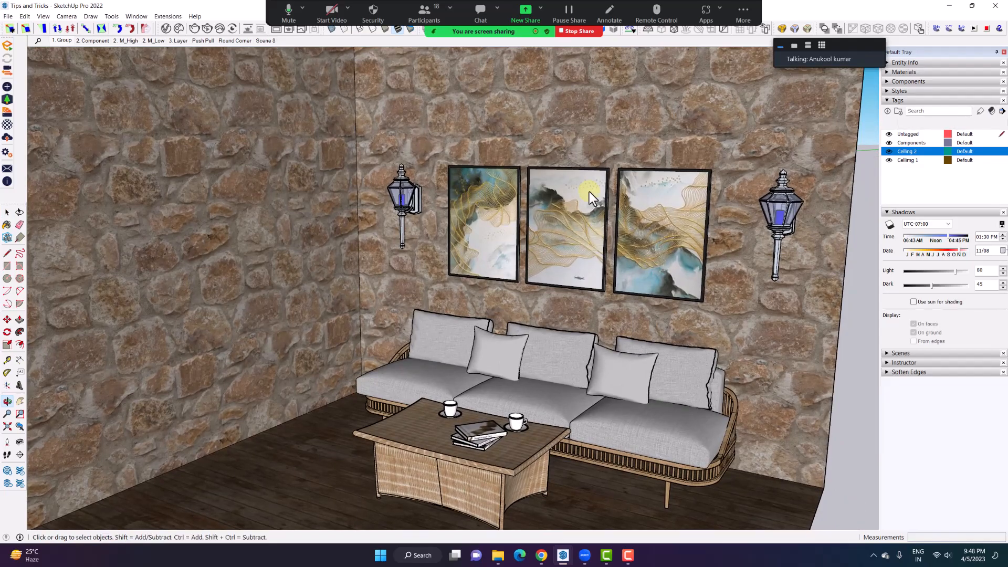
{"action": "left_click", "coordinate": [888, 143]}
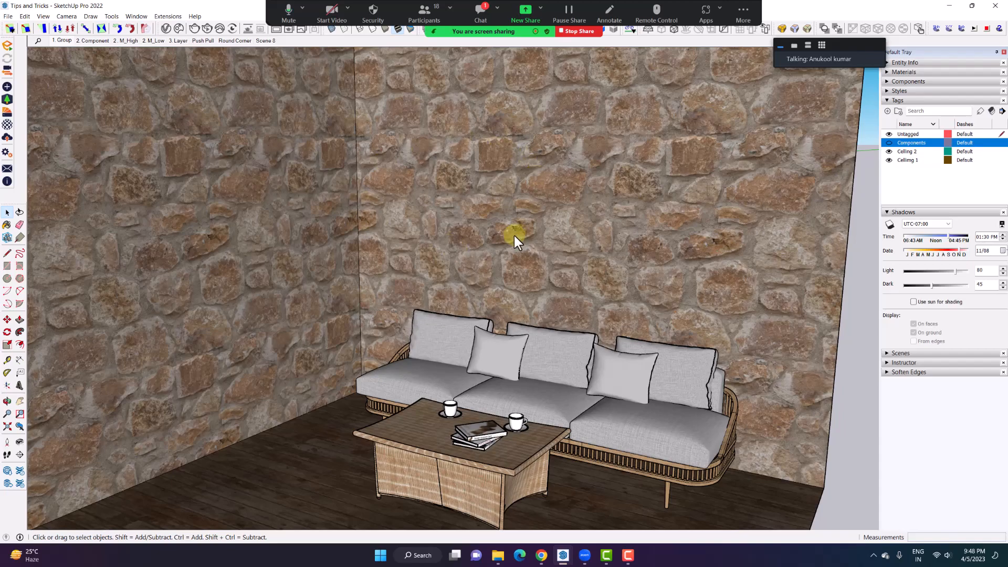
- Orbit to the neighbouring windowed room, then switch to the Render-Ready Checklist slide
{"action": "scroll", "coordinate": [514, 235], "scroll_direction": "down", "scroll_amount": 6}
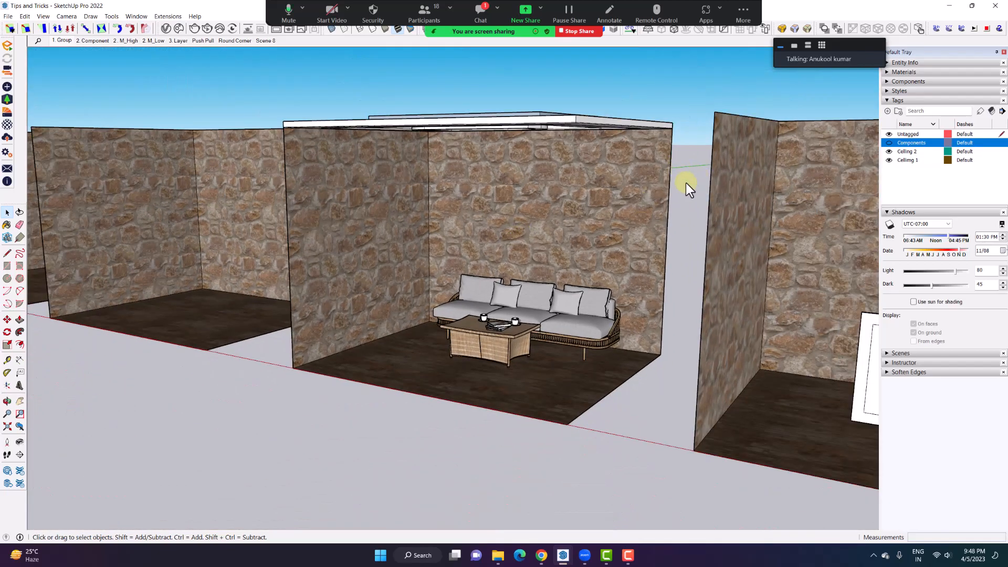
{"action": "mouse_move", "coordinate": [686, 183]}
{"action": "middle_mouse_down"}
{"action": "mouse_move", "coordinate": [477, 217]}
{"action": "mouse_move", "coordinate": [482, 245]}
{"action": "middle_mouse_up"}
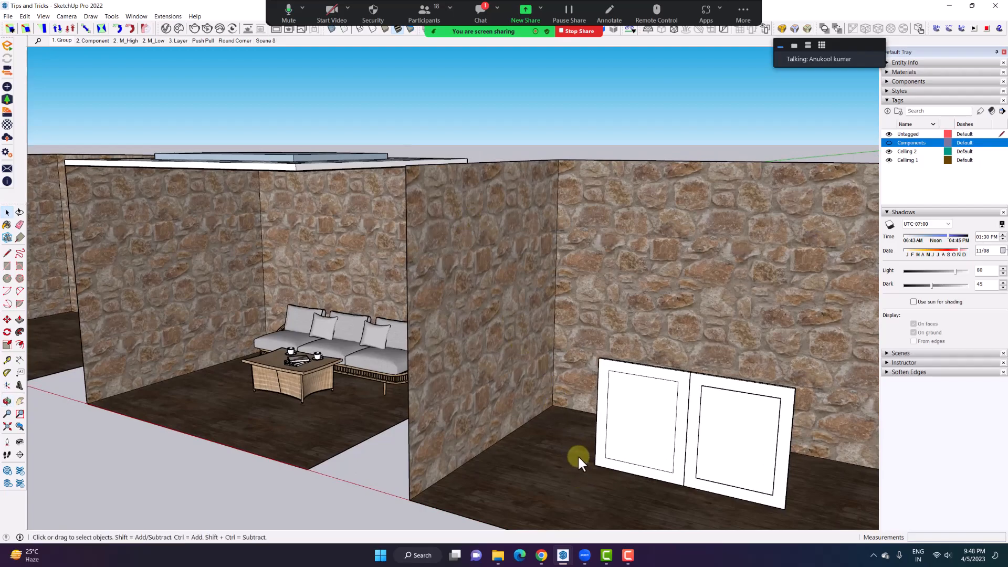
{"action": "mouse_move", "coordinate": [541, 555]}
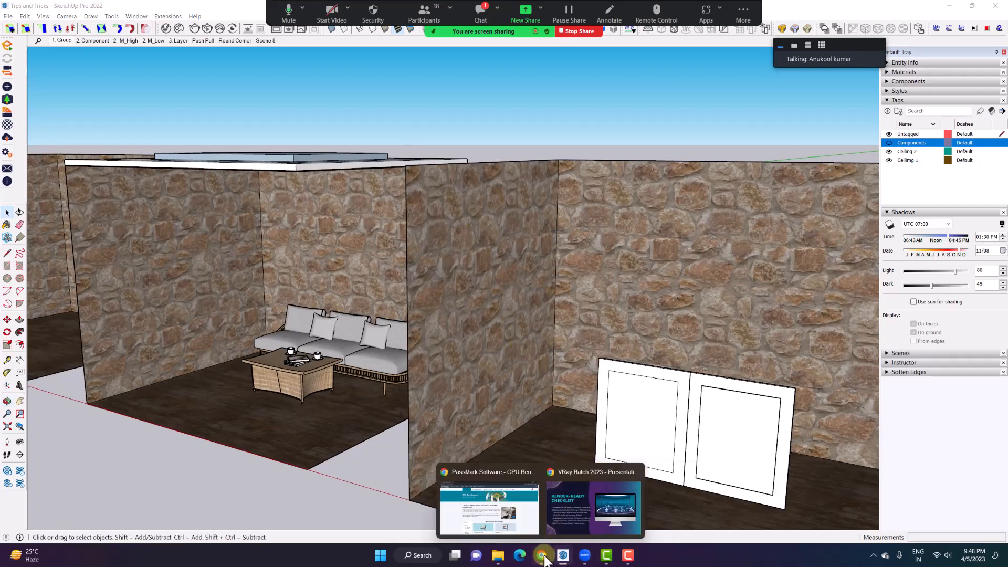
{"action": "left_click", "coordinate": [580, 525]}
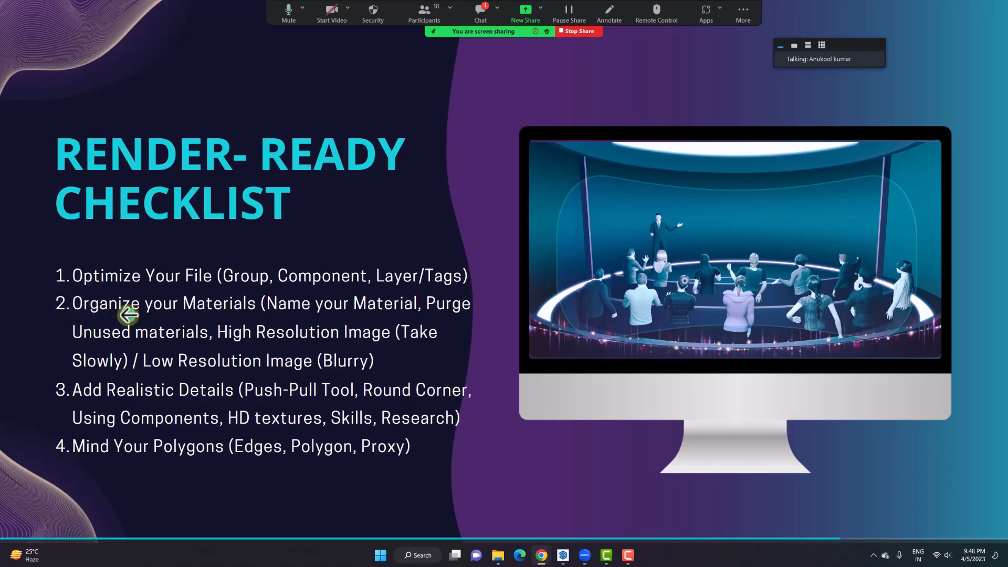
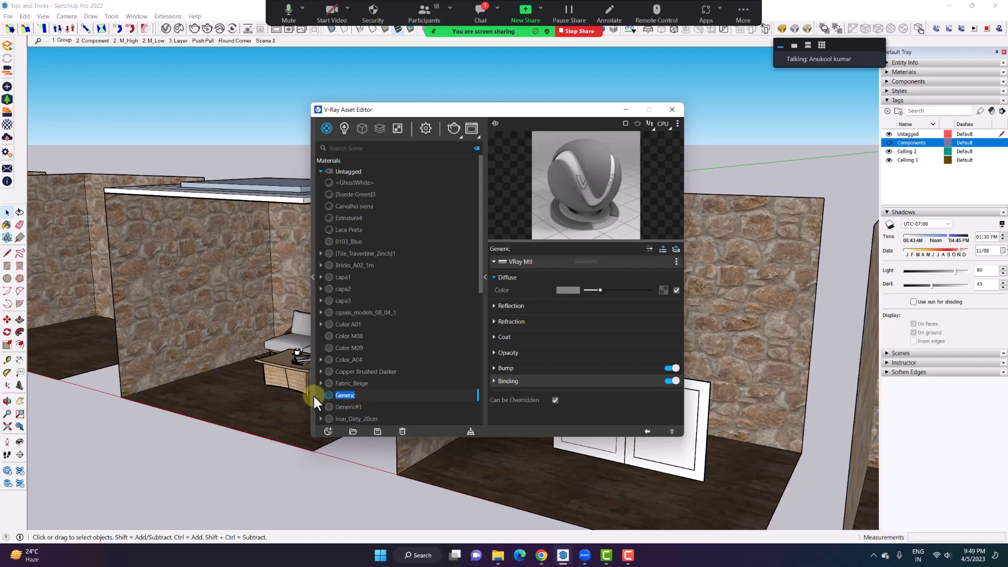
- Type 'Water' as the new name for the Generic V-Ray material
{"action": "type", "text": "Wate"}
- After the duplicate-name error for Water, rename the Generic material to 'Wooden Plank'
{"action": "key", "text": "Return"}
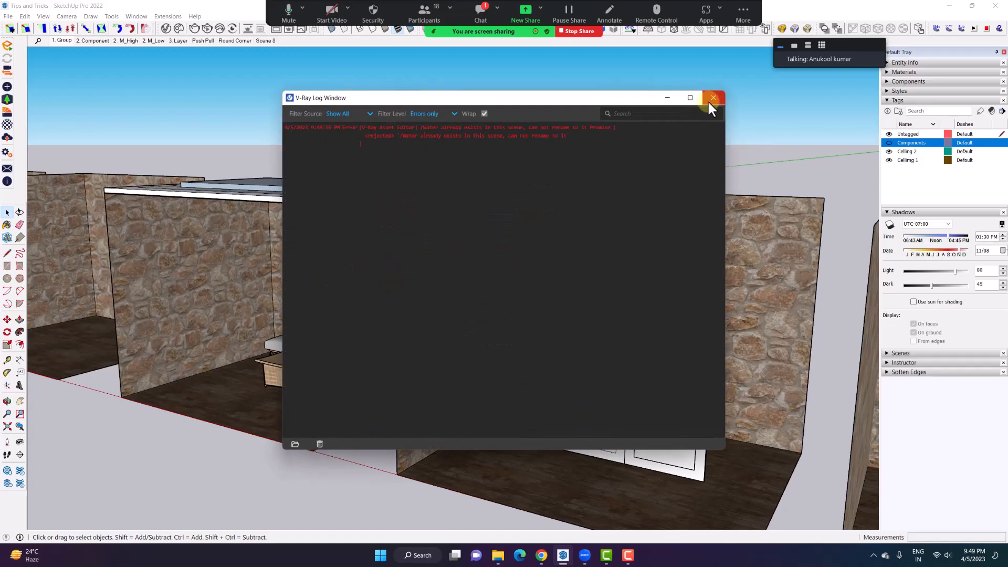
{"action": "triple_click", "coordinate": [391, 126]}
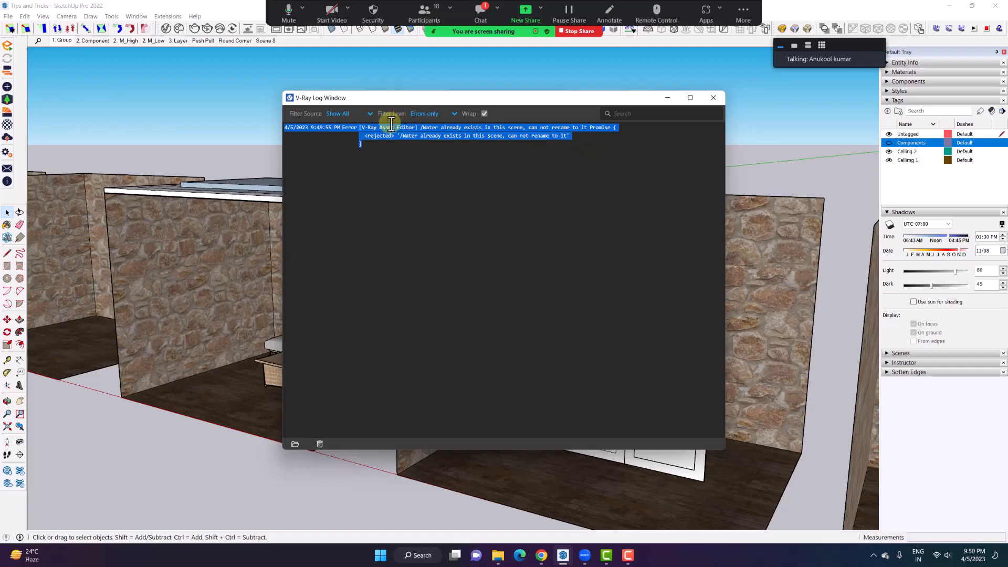
{"action": "left_click", "coordinate": [713, 98]}
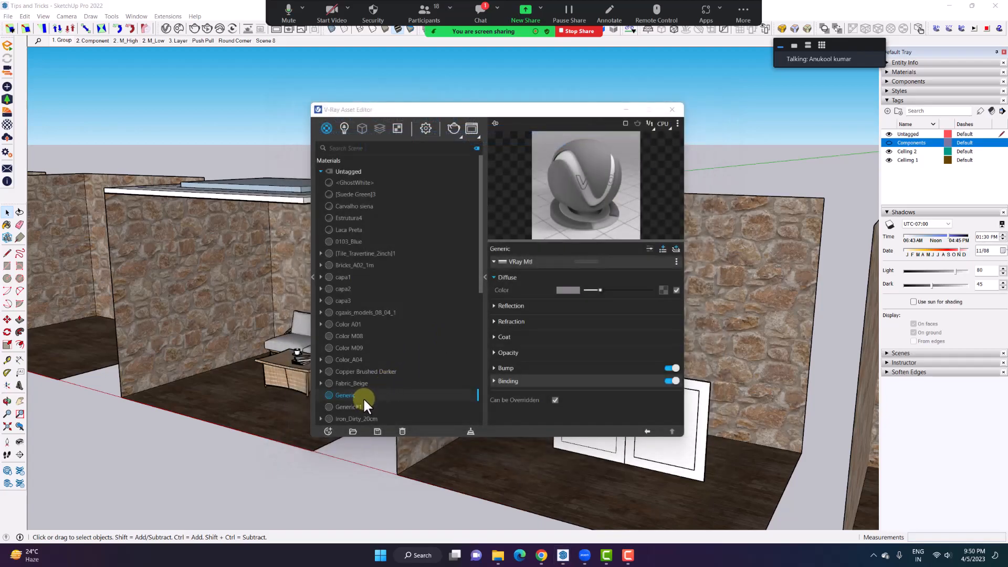
{"action": "double_click", "coordinate": [363, 397]}
{"action": "type", "text": "Wo"}
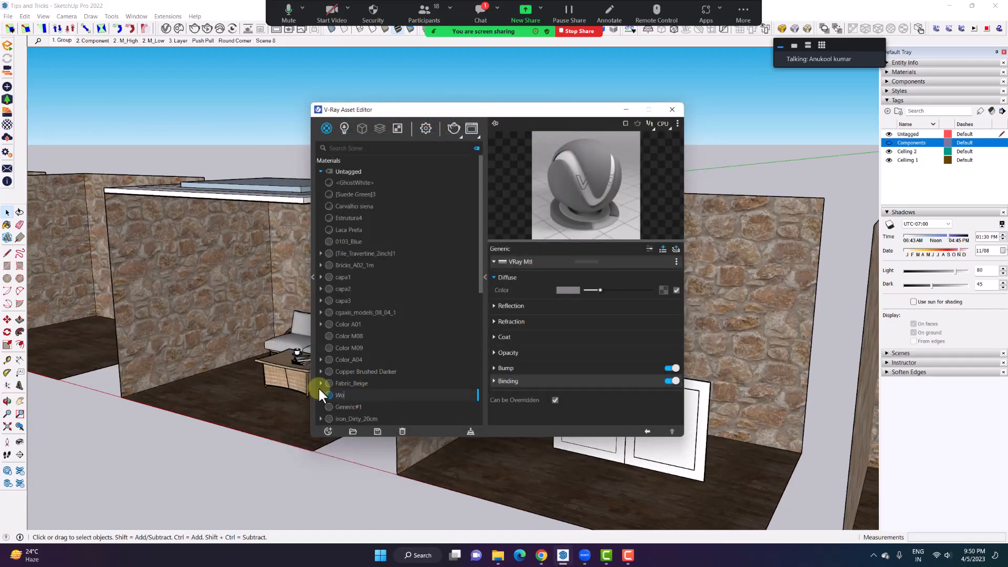
{"action": "type", "text": "oden Plank"}
{"action": "key", "text": "Return"}
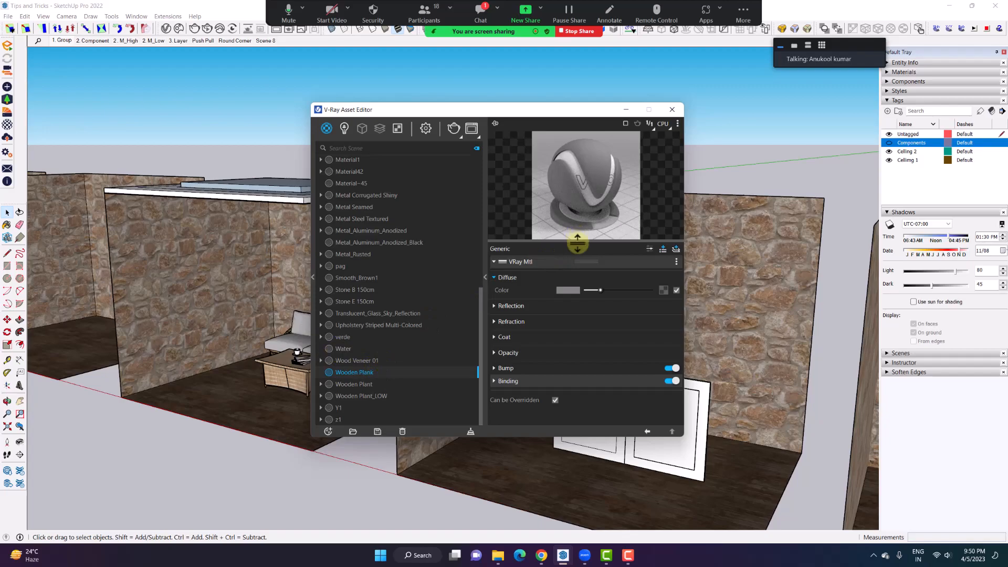
- Enlarge the material preview and zoom in close to the stone wall and sofa
{"action": "left_click_drag", "start_coordinate": [577, 242], "coordinate": [578, 256]}
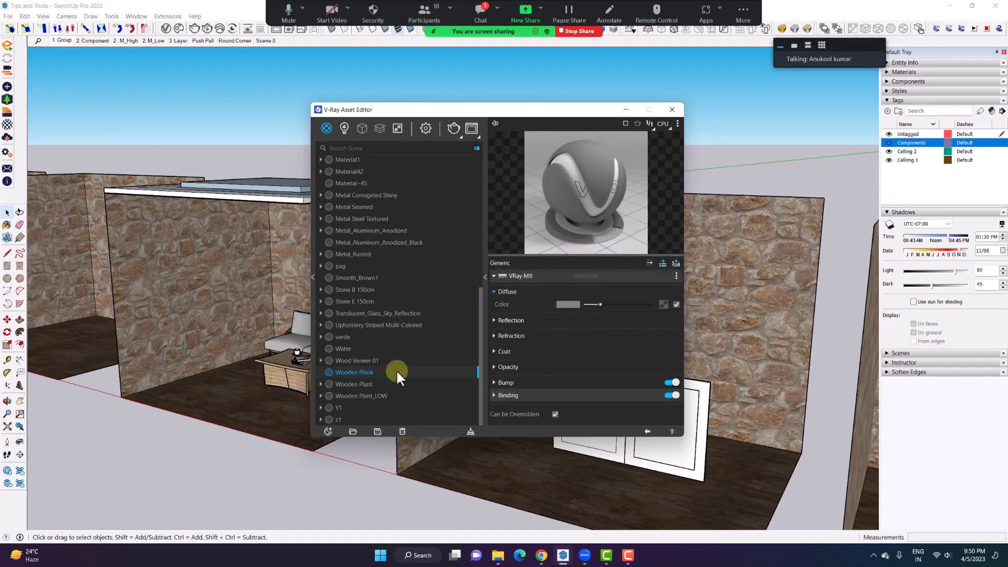
{"action": "scroll", "coordinate": [396, 367], "scroll_direction": "up", "scroll_amount": 4}
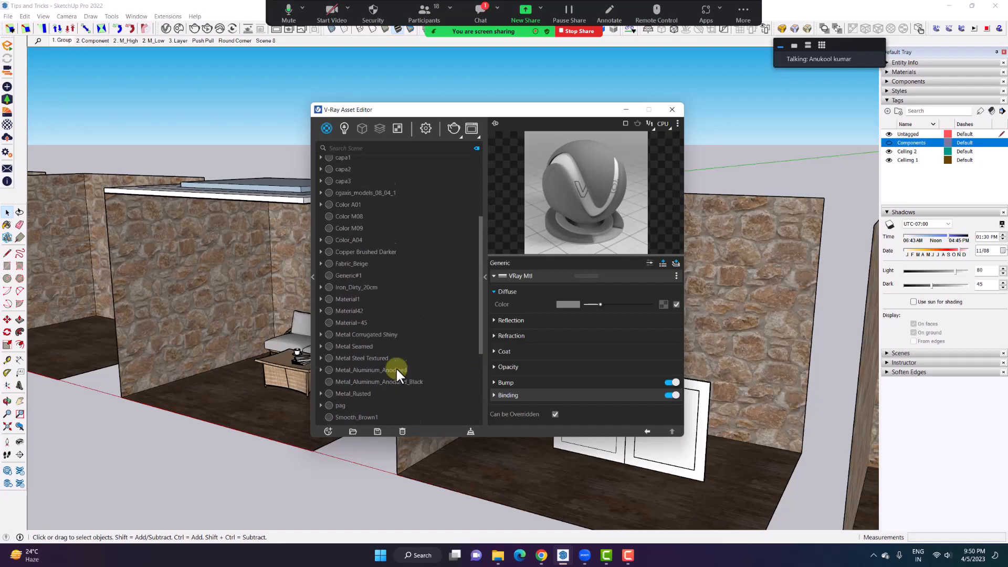
{"action": "scroll", "coordinate": [112, 294], "scroll_direction": "up", "scroll_amount": 3}
{"action": "scroll", "coordinate": [216, 297], "scroll_direction": "up", "scroll_amount": 4}
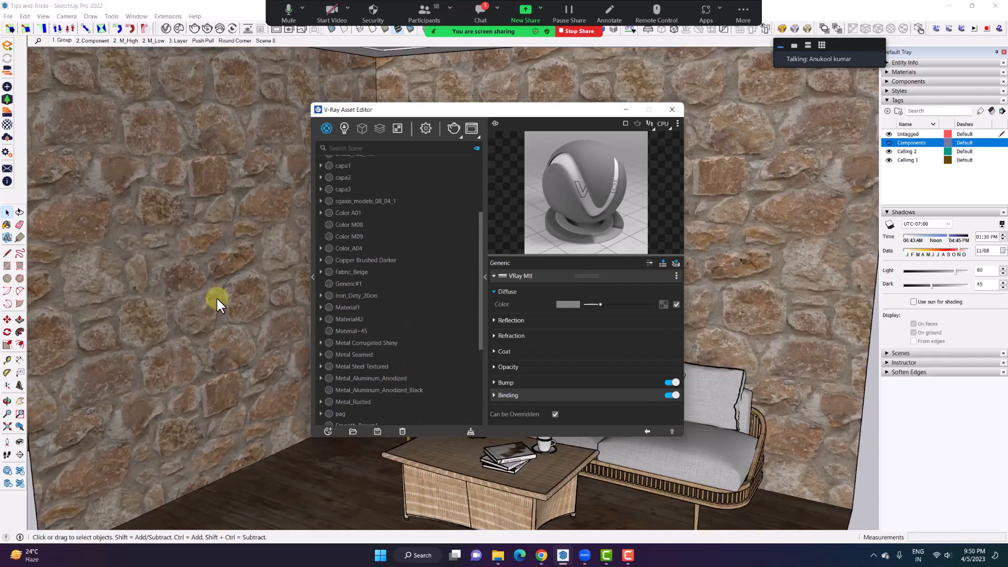
{"action": "middle_click_drag", "start_coordinate": [217, 297], "coordinate": [184, 286]}
- Pick up the stone wall's material with the Paint Bucket and ungroup the material list by tag
{"action": "key", "text": "b"}
{"action": "scroll", "coordinate": [200, 196], "scroll_direction": "up", "scroll_amount": 2}
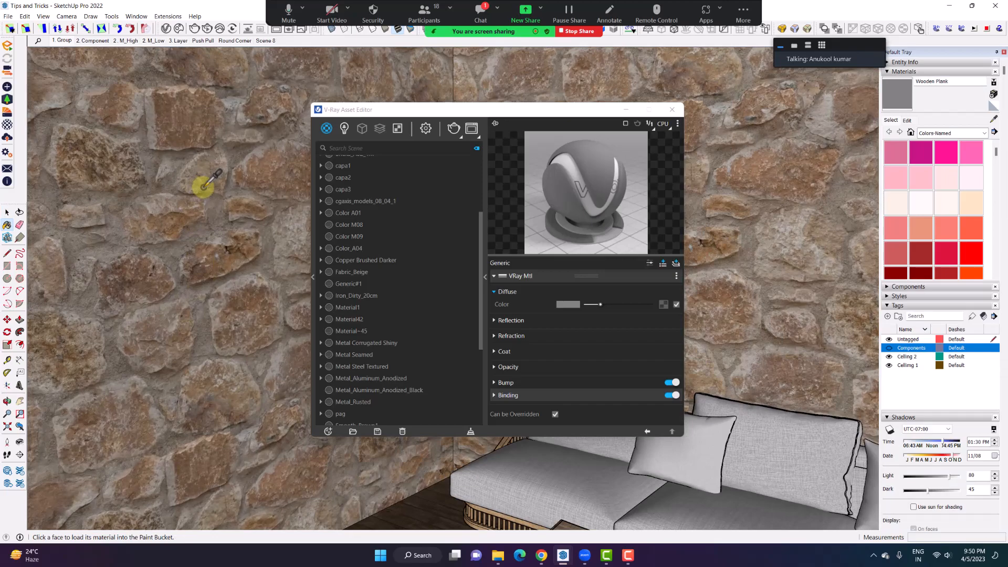
{"action": "left_click", "coordinate": [202, 186], "text": "alt"}
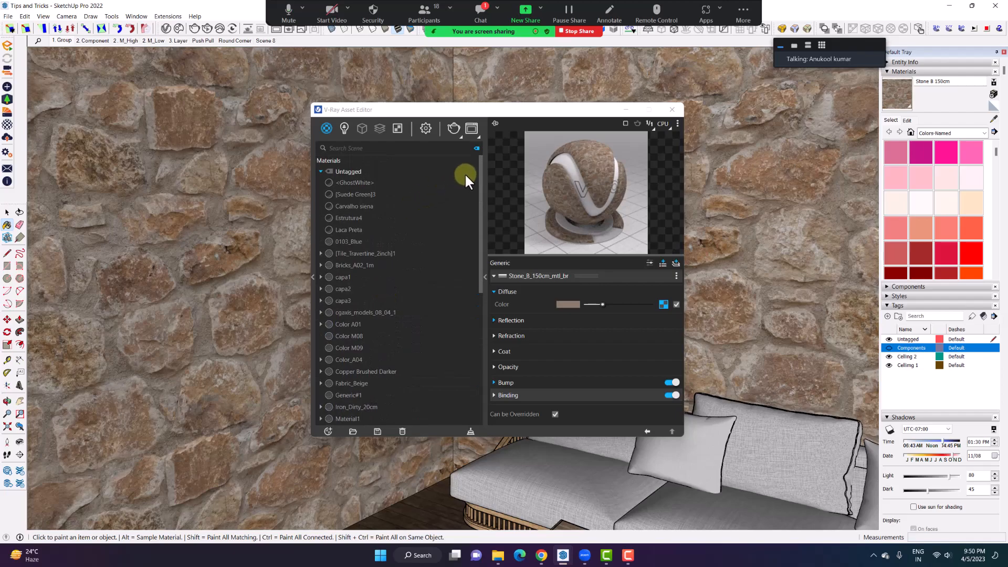
{"action": "left_click", "coordinate": [477, 149]}
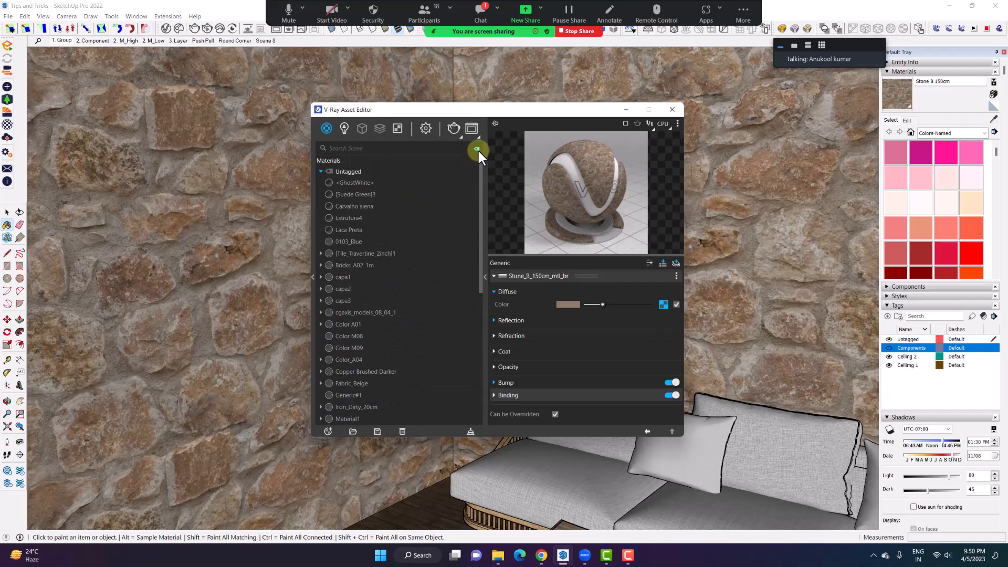
- Put Stone B 150cm under a new material tag named 'Level 1'
{"action": "right_click", "coordinate": [387, 288]}
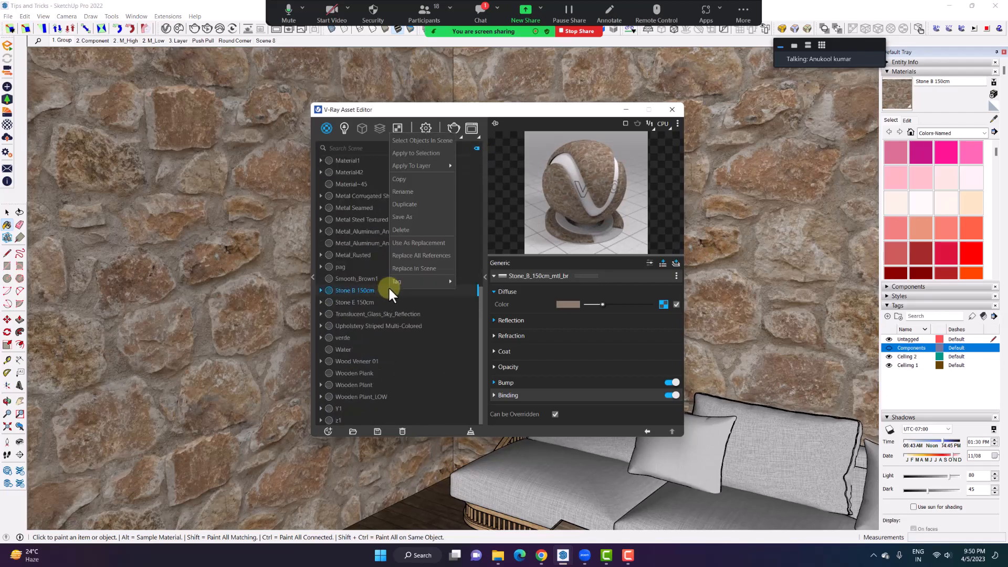
{"action": "mouse_move", "coordinate": [426, 285]}
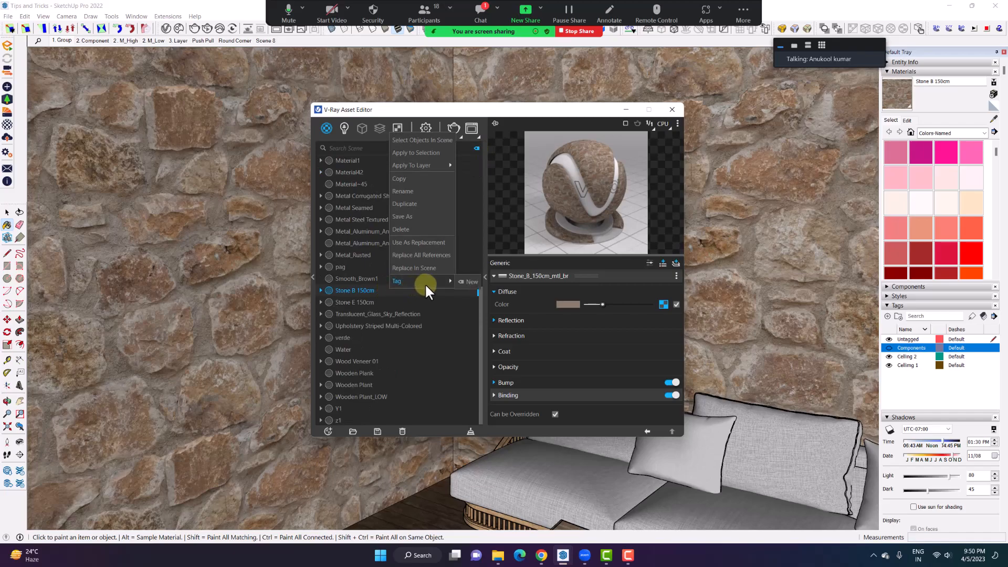
{"action": "left_click", "coordinate": [469, 280]}
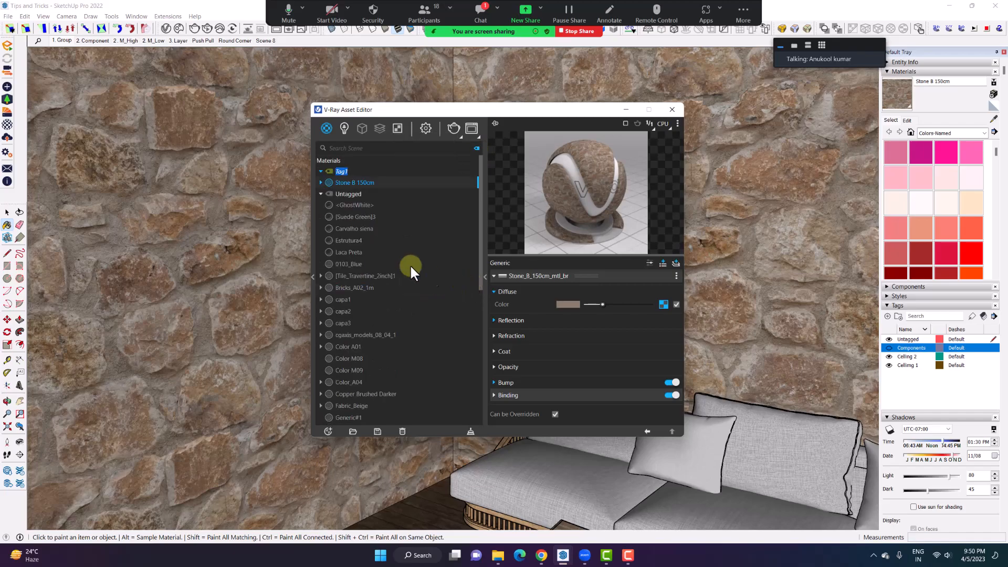
{"action": "left_click", "coordinate": [373, 216]}
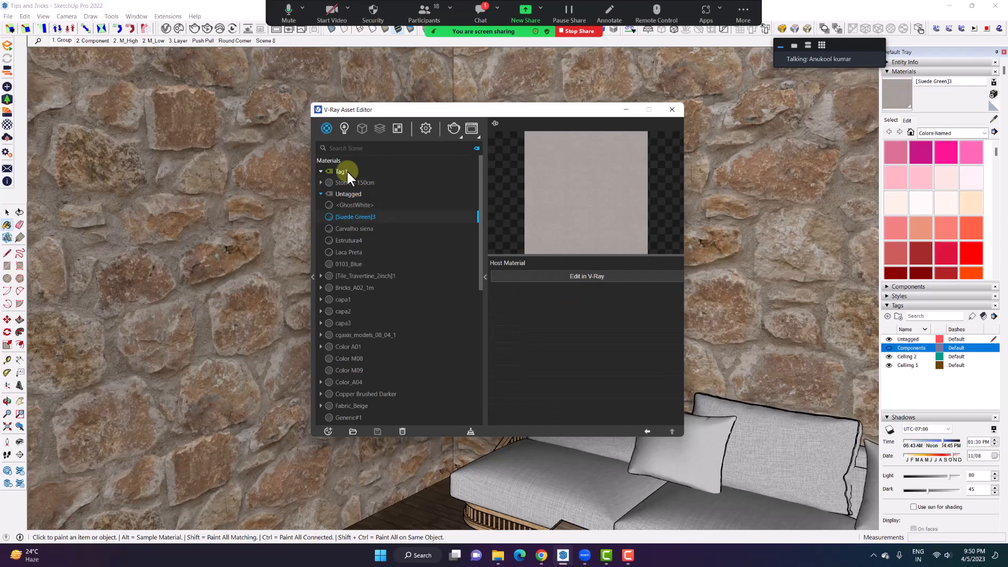
{"action": "double_click", "coordinate": [350, 171]}
{"action": "type", "text": "Level"}
{"action": "key", "text": "Return"}
- Sample the stone wall's material again and review the Stone B 150cm options
{"action": "middle_click_drag", "start_coordinate": [205, 272], "coordinate": [182, 259]}
{"action": "key", "text": "alt"}
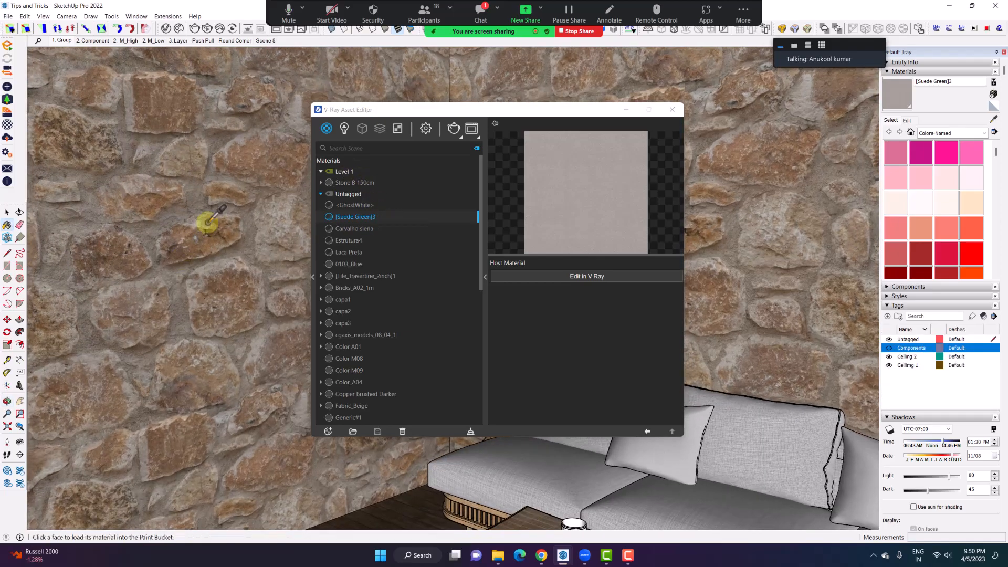
{"action": "left_click", "coordinate": [208, 223], "text": "alt"}
{"action": "mouse_move", "coordinate": [208, 223]}
{"action": "middle_mouse_down"}
{"action": "mouse_move", "coordinate": [201, 254]}
{"action": "mouse_move", "coordinate": [206, 237]}
{"action": "middle_mouse_up"}
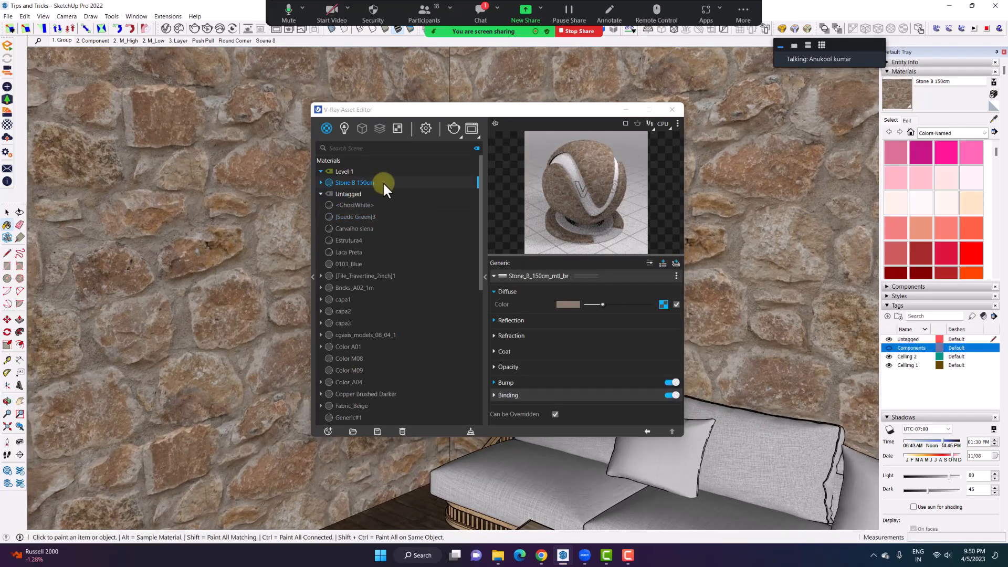
{"action": "right_click", "coordinate": [383, 182]}
{"action": "mouse_move", "coordinate": [423, 332]}
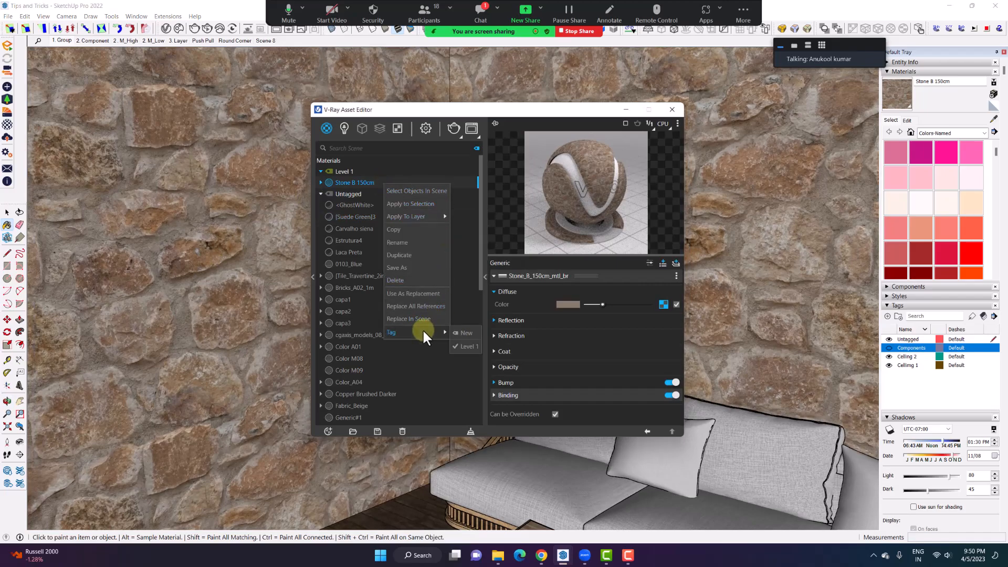
{"action": "left_click", "coordinate": [465, 348]}
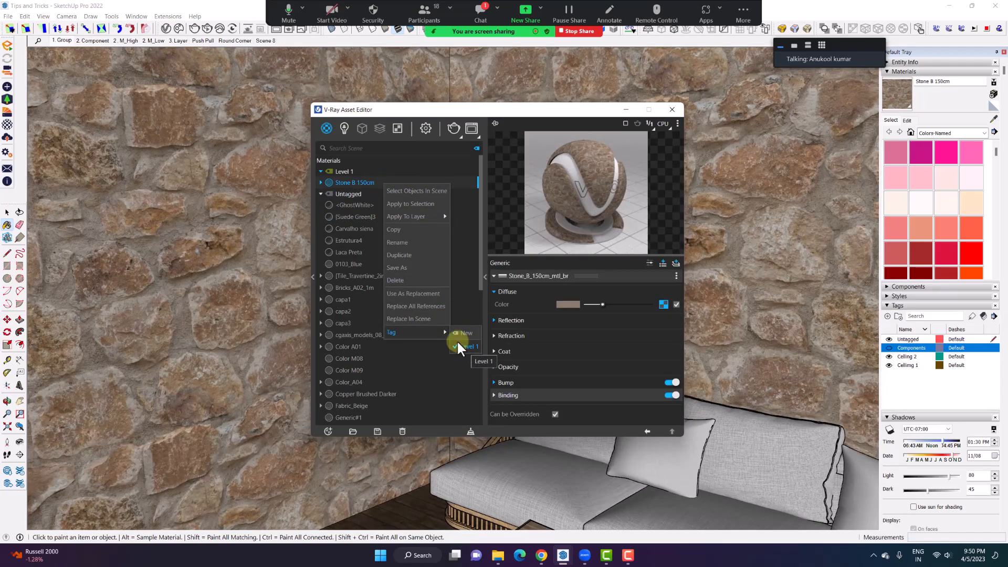
- Assign Tile_Travertine_2inch to the Level 1 tag
{"action": "left_click", "coordinate": [350, 240]}
{"action": "left_click", "coordinate": [360, 272]}
{"action": "right_click", "coordinate": [360, 271]}
{"action": "mouse_move", "coordinate": [413, 414]}
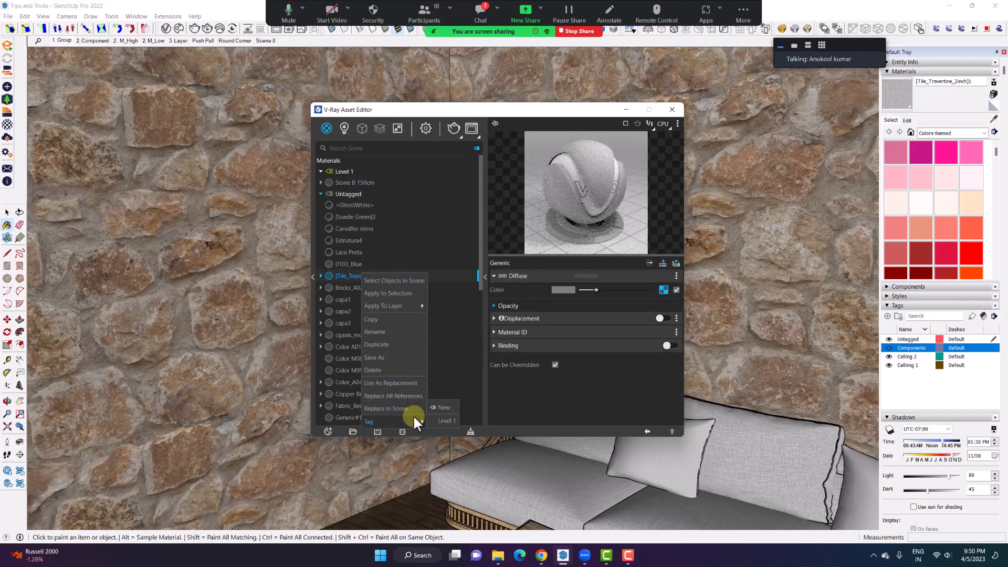
{"action": "left_click", "coordinate": [443, 420]}
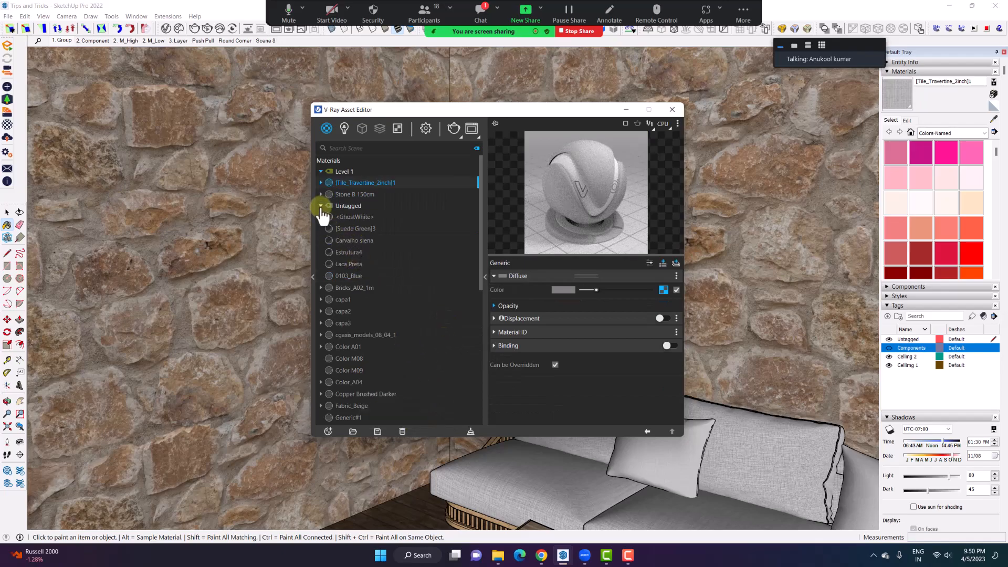
- Collapse the Untagged group and check Stone B 150cm and Tile_Travertine_2inch under Level 1
{"action": "left_click", "coordinate": [321, 206]}
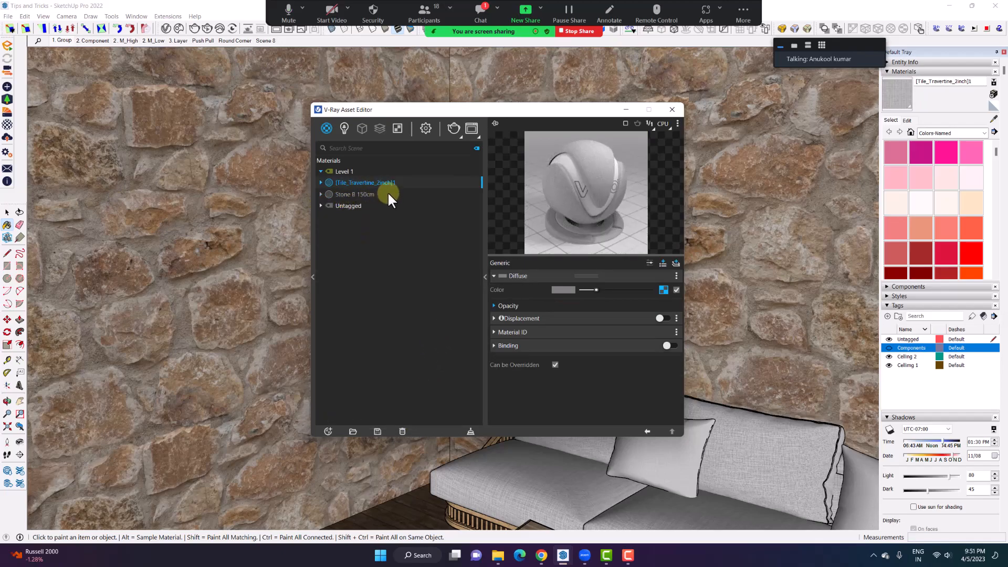
{"action": "left_click", "coordinate": [386, 194]}
{"action": "left_click", "coordinate": [321, 171]}
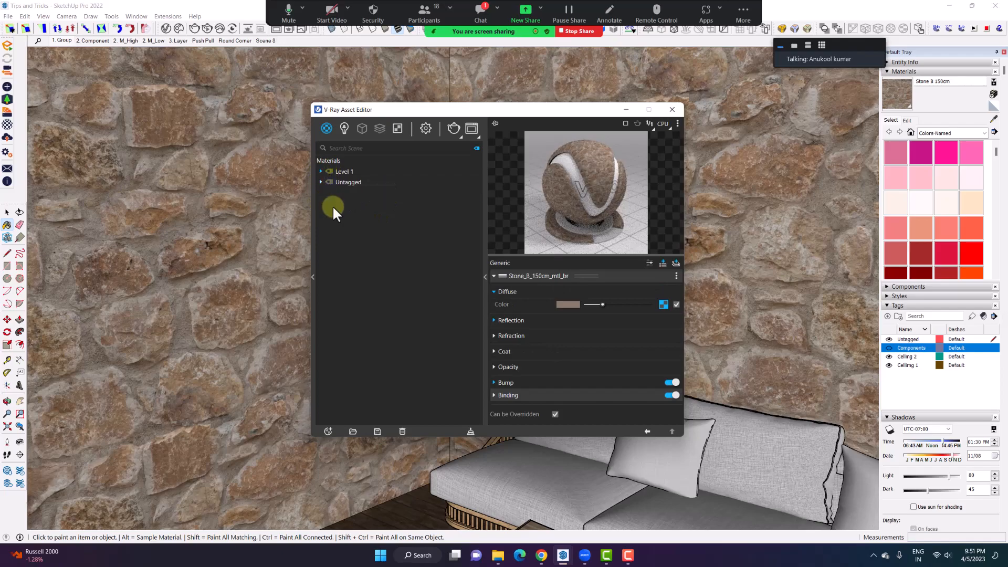
{"action": "left_click", "coordinate": [321, 171]}
{"action": "left_click", "coordinate": [361, 181]}
{"action": "left_click", "coordinate": [360, 195]}
- Return to selecting, orbit back to the stone wall and sofa, and open the meeting chat
{"action": "middle_click_drag", "start_coordinate": [192, 201], "coordinate": [213, 182]}
{"action": "scroll", "coordinate": [210, 190], "scroll_direction": "down", "scroll_amount": 5}
{"action": "key", "text": "space"}
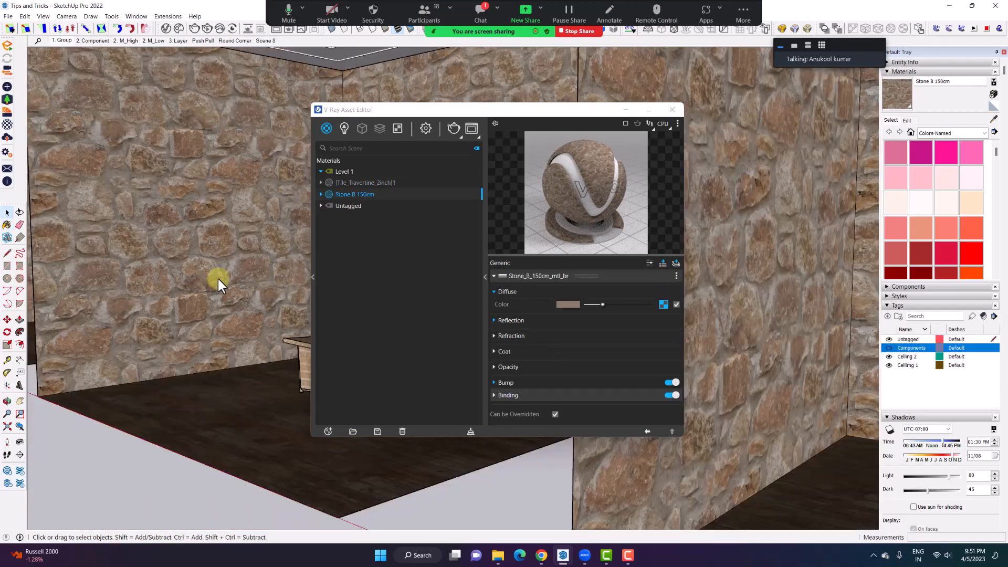
{"action": "mouse_move", "coordinate": [121, 456]}
{"action": "middle_mouse_down"}
{"action": "mouse_move", "coordinate": [216, 317]}
{"action": "mouse_move", "coordinate": [221, 269]}
{"action": "mouse_move", "coordinate": [206, 213]}
{"action": "middle_mouse_up"}
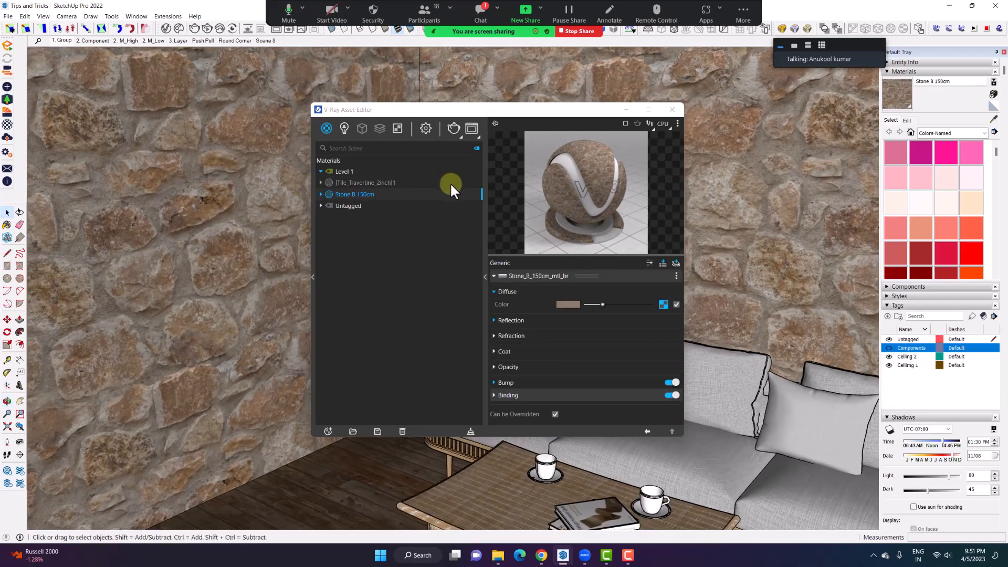
{"action": "left_click", "coordinate": [481, 12]}
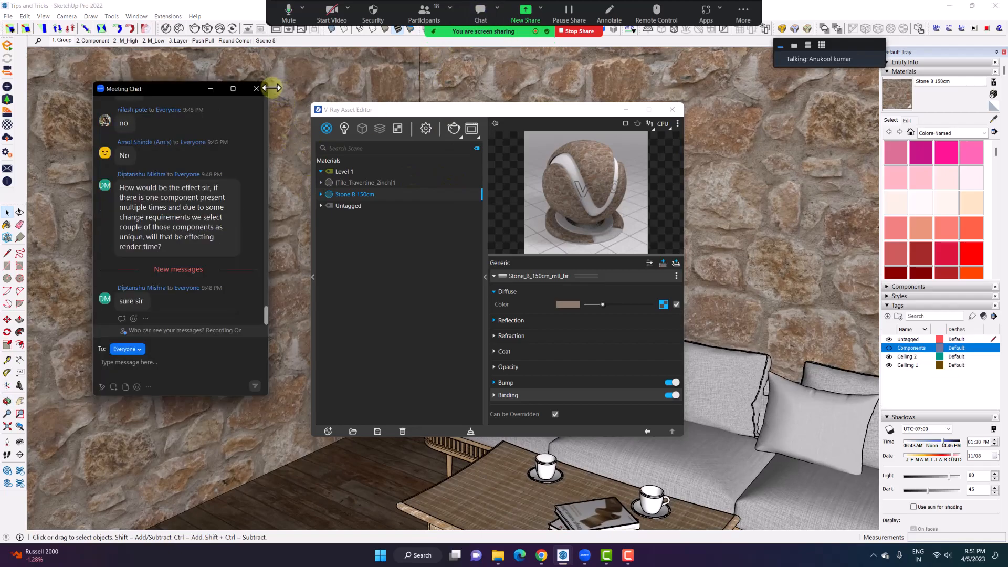
- Close the chat and V-Ray editor, then zoom onto the adjacent room's plank floor
{"action": "left_click", "coordinate": [261, 86]}
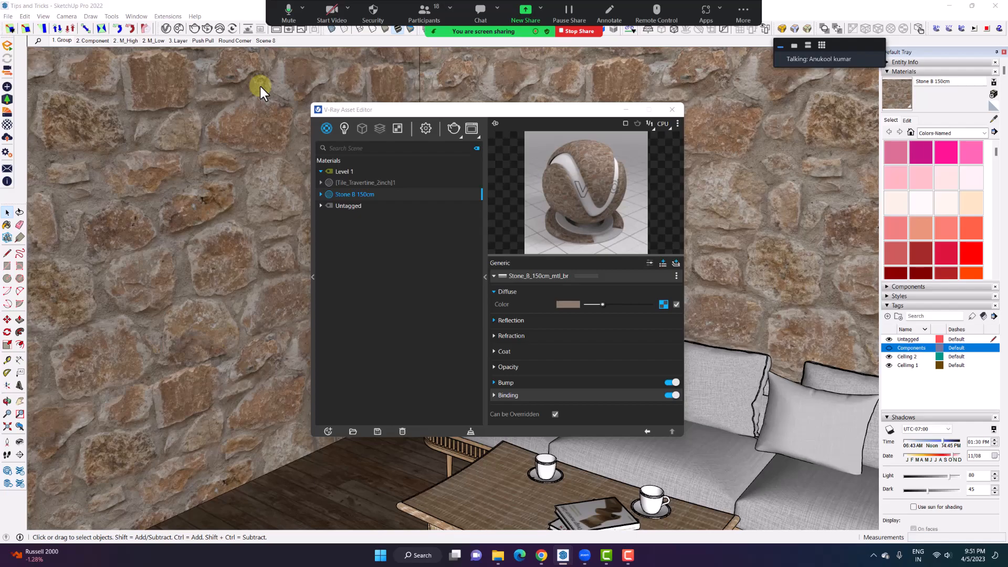
{"action": "left_click", "coordinate": [664, 109]}
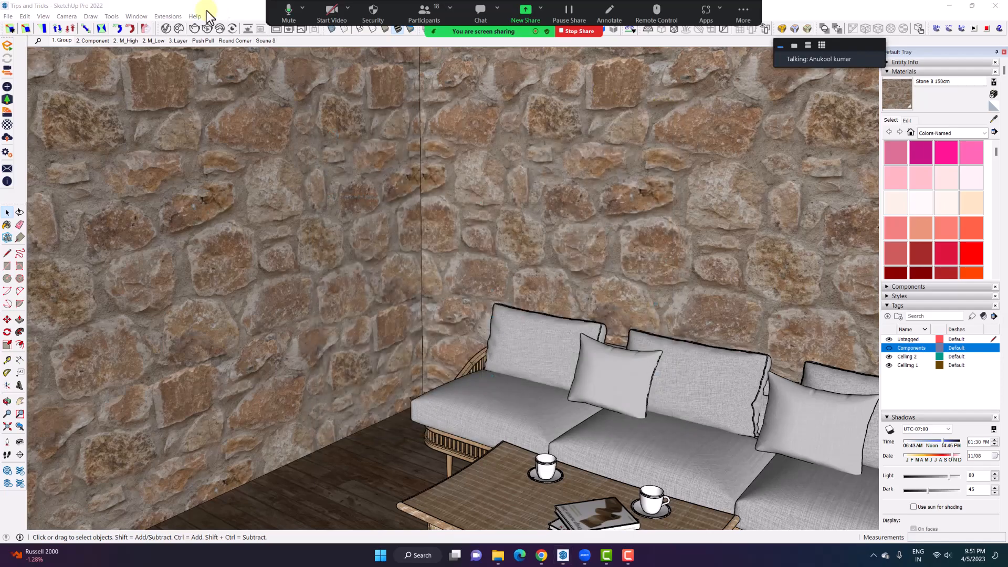
{"action": "scroll", "coordinate": [389, 320], "scroll_direction": "down", "scroll_amount": 3}
{"action": "scroll", "coordinate": [367, 254], "scroll_direction": "down", "scroll_amount": 3}
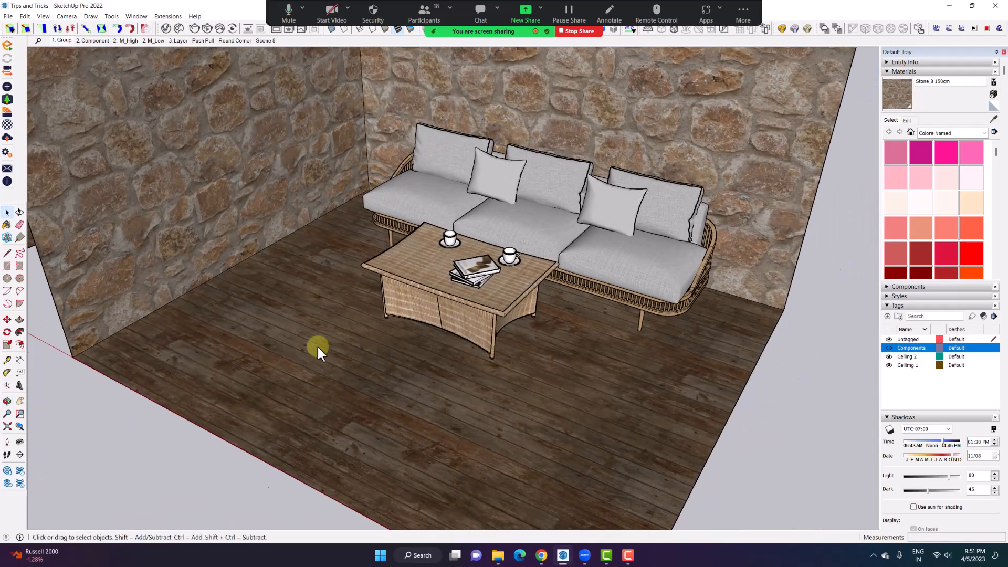
{"action": "scroll", "coordinate": [315, 346], "scroll_direction": "up", "scroll_amount": 6}
{"action": "middle_click_drag", "start_coordinate": [315, 345], "coordinate": [619, 298]}
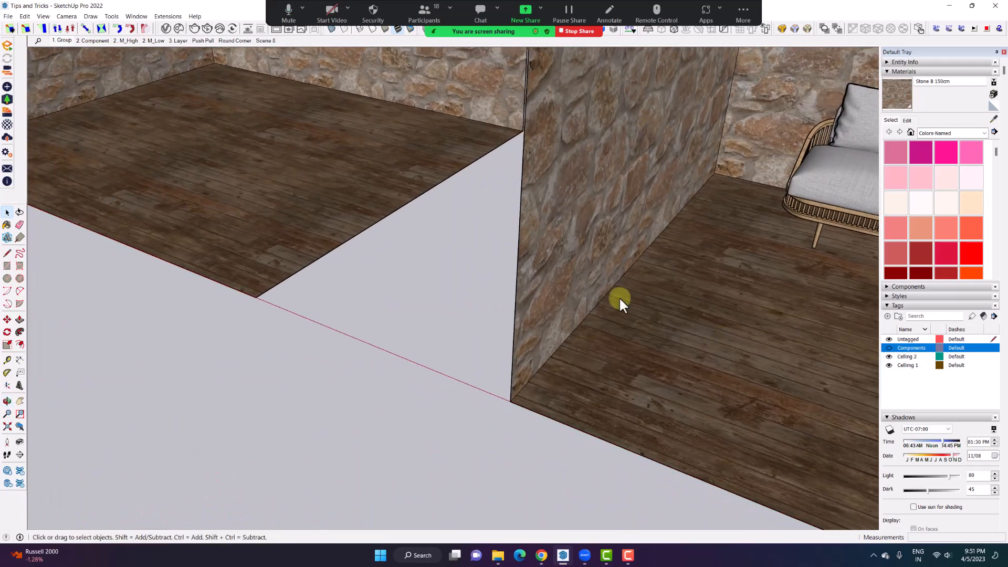
{"action": "middle_click_drag", "start_coordinate": [226, 187], "coordinate": [511, 377]}
{"action": "scroll", "coordinate": [342, 256], "scroll_direction": "up", "scroll_amount": 6}
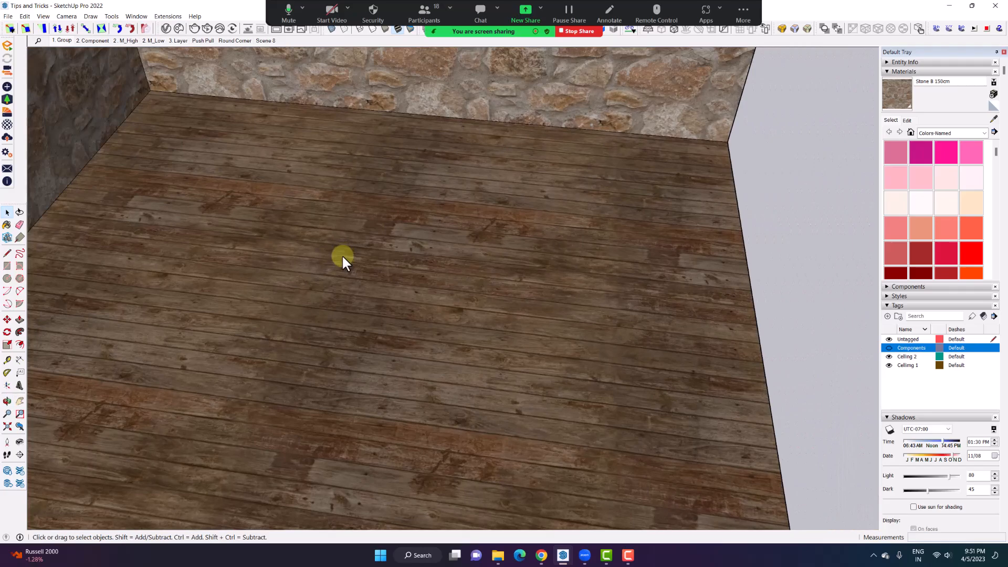
{"action": "middle_click_drag", "start_coordinate": [343, 257], "coordinate": [290, 217]}
- Open the Extension Warehouse and move its window right and down
{"action": "left_click", "coordinate": [142, 17]}
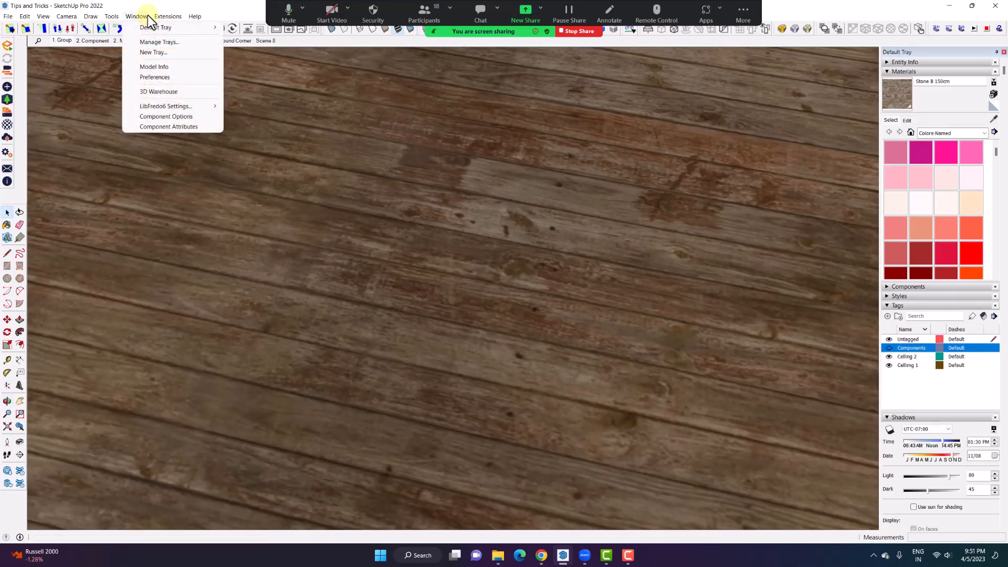
{"action": "left_click", "coordinate": [168, 30]}
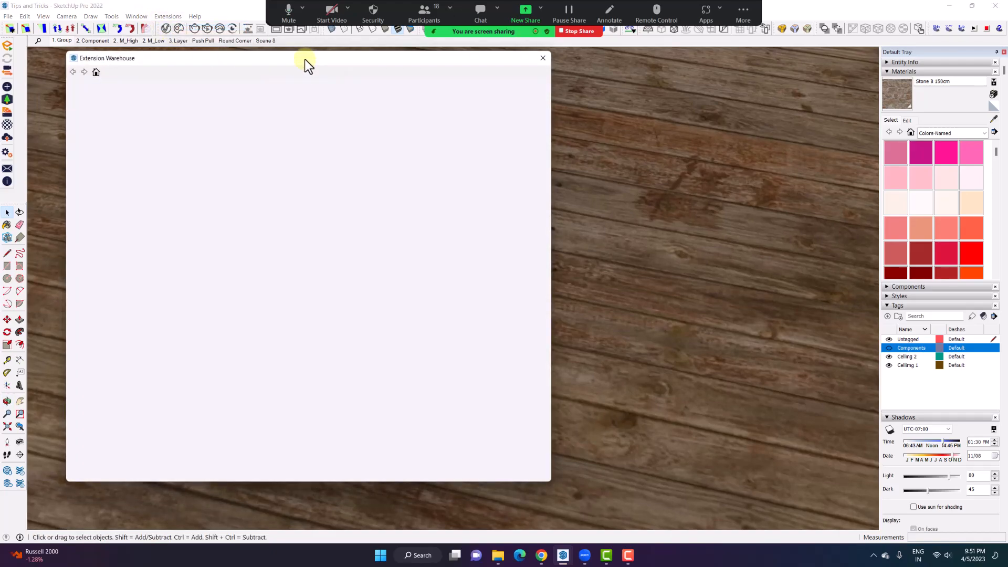
{"action": "left_click_drag", "start_coordinate": [305, 59], "coordinate": [377, 98]}
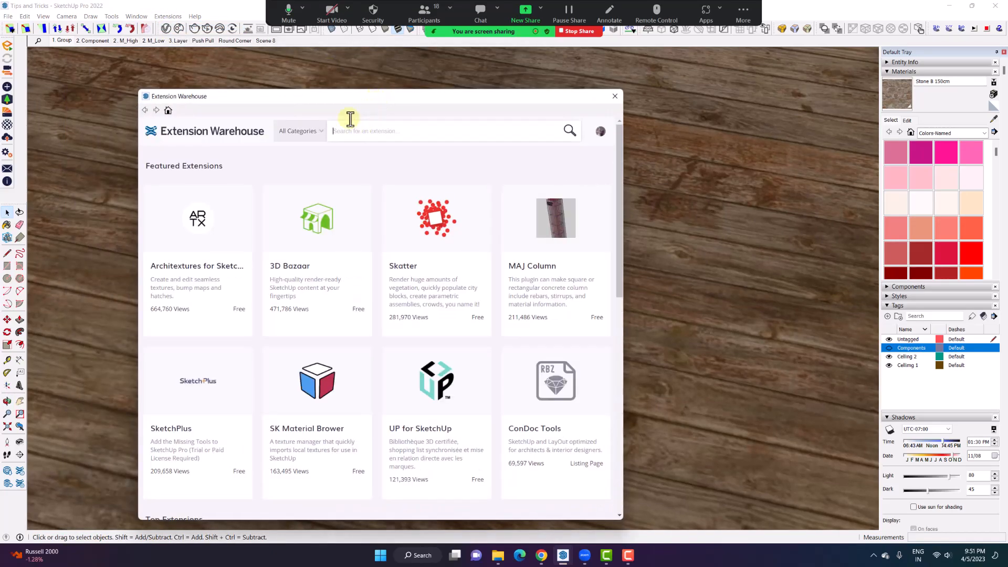
- Try full-size GPU textures in V-Ray render settings, then revert to on-demand mipmapping
{"action": "left_click", "coordinate": [168, 32]}
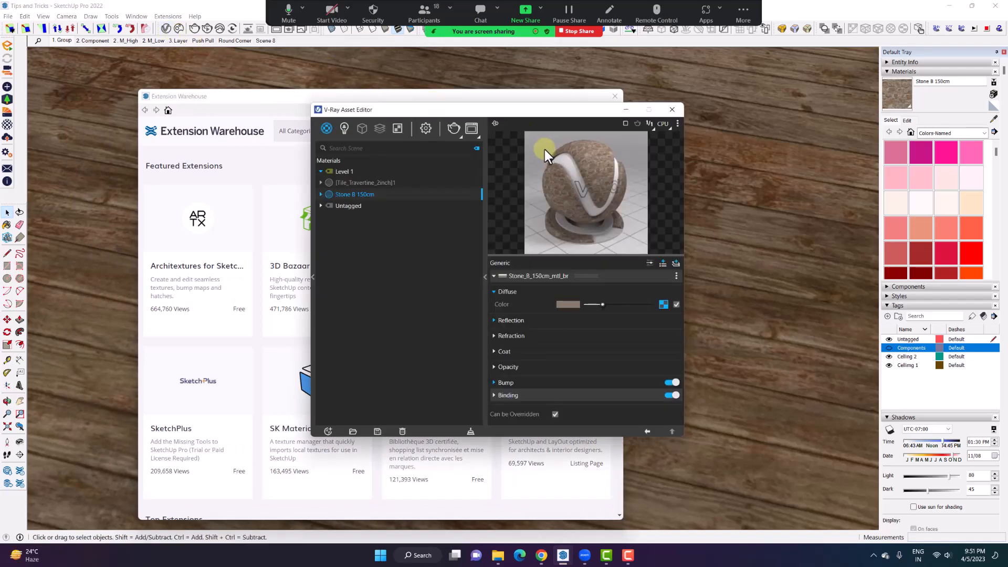
{"action": "left_click", "coordinate": [420, 125]}
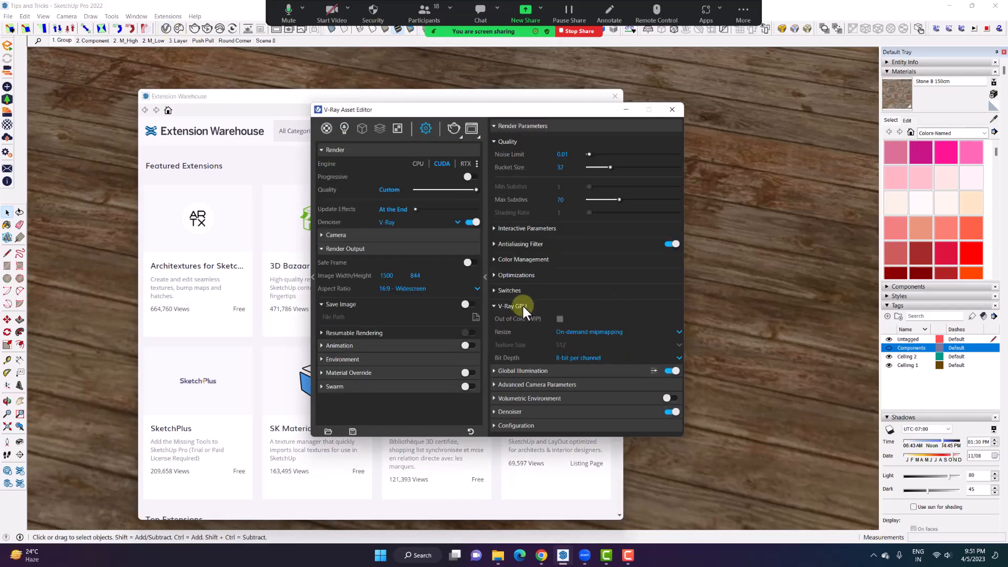
{"action": "left_click", "coordinate": [579, 328]}
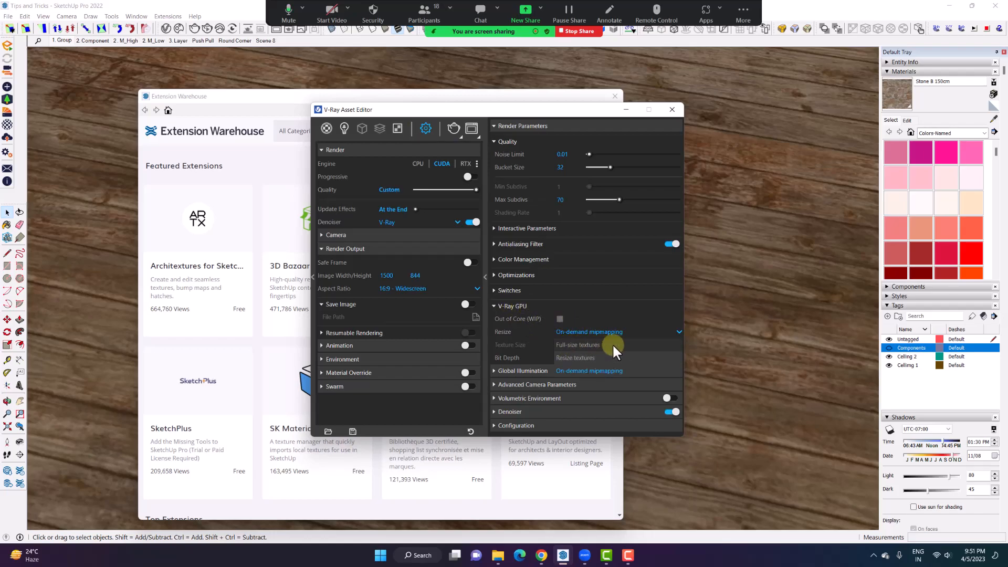
{"action": "left_click", "coordinate": [612, 345]}
{"action": "left_click", "coordinate": [577, 331]}
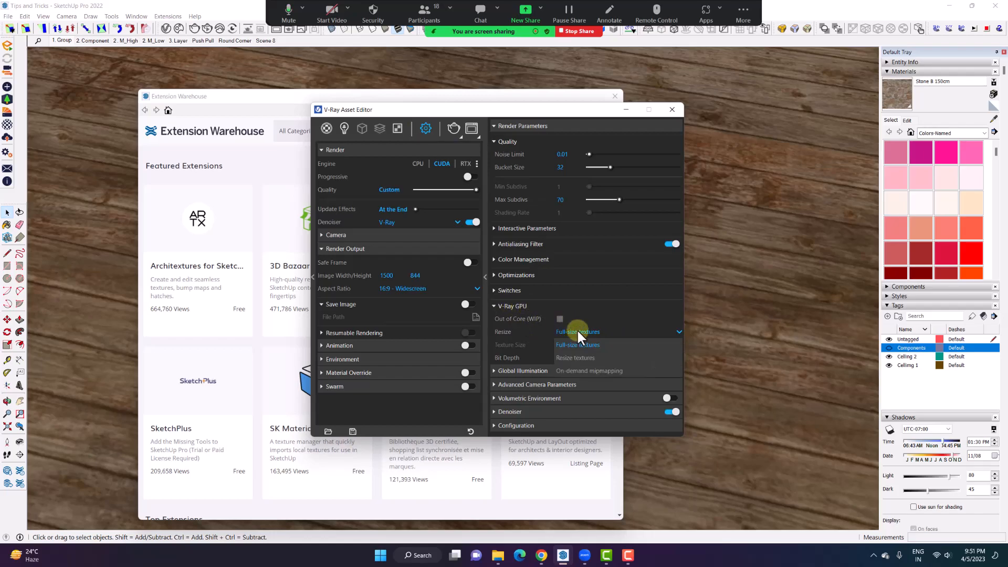
{"action": "left_click", "coordinate": [576, 370]}
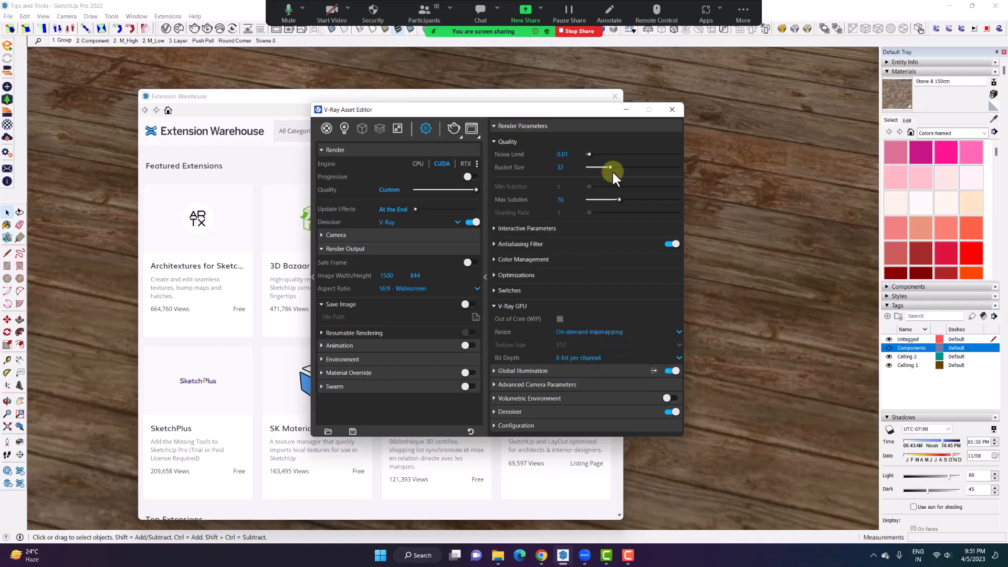
{"action": "left_click", "coordinate": [663, 111]}
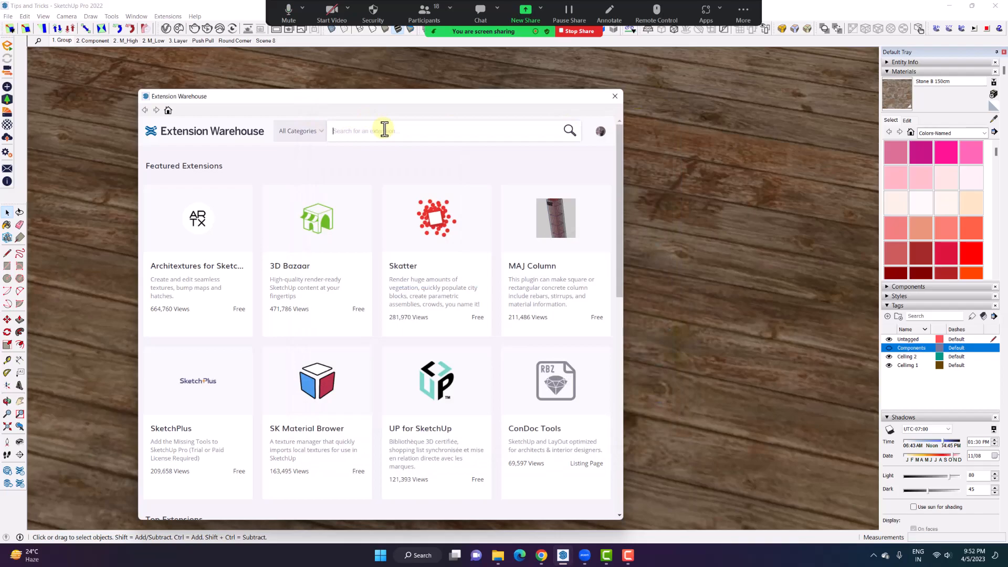
- Search 'material re' and install Material Resizer, accepting the compatibility warning
{"action": "type", "text": "material re"}
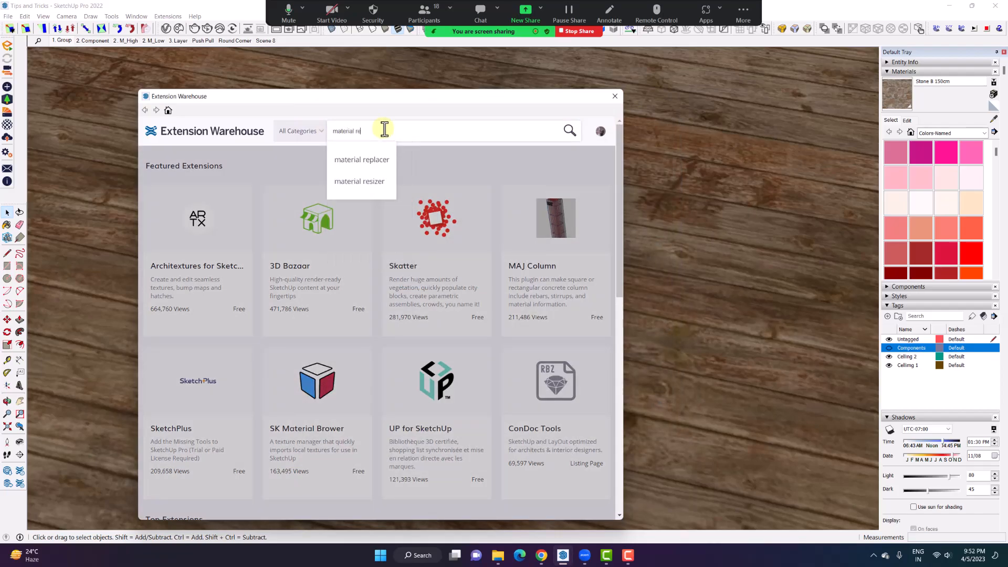
{"action": "left_click", "coordinate": [381, 185]}
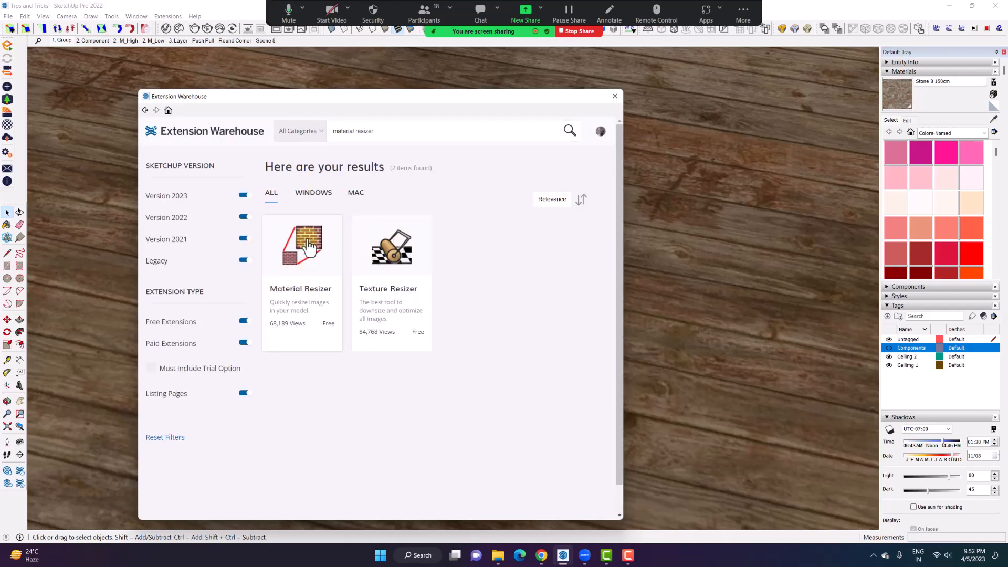
{"action": "left_click", "coordinate": [309, 247]}
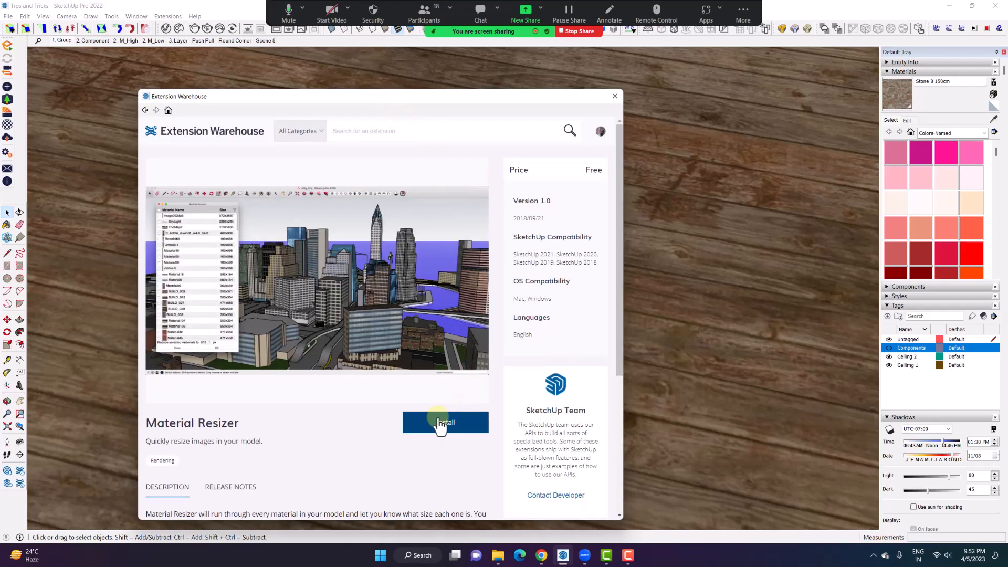
{"action": "left_click", "coordinate": [444, 420]}
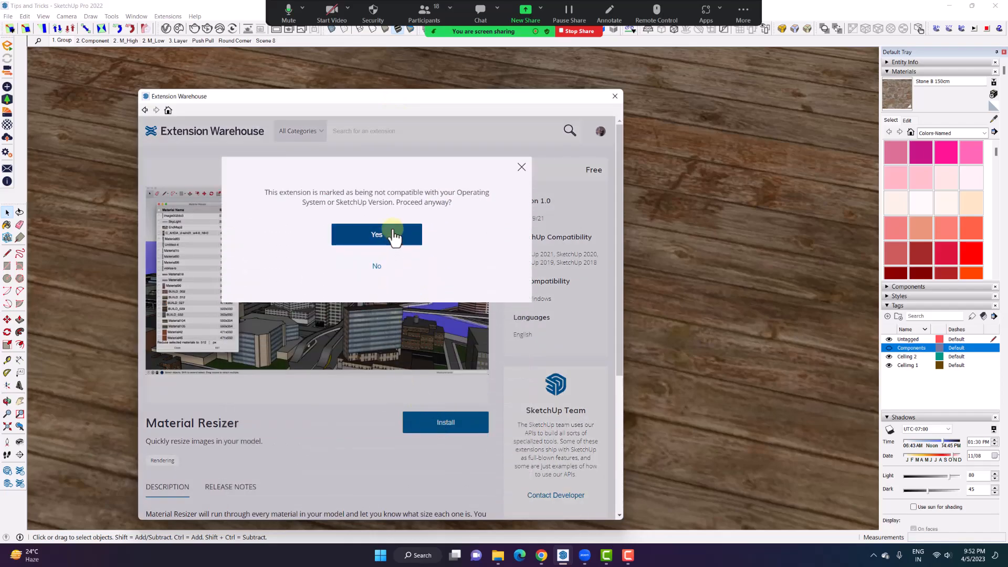
{"action": "left_click", "coordinate": [393, 239]}
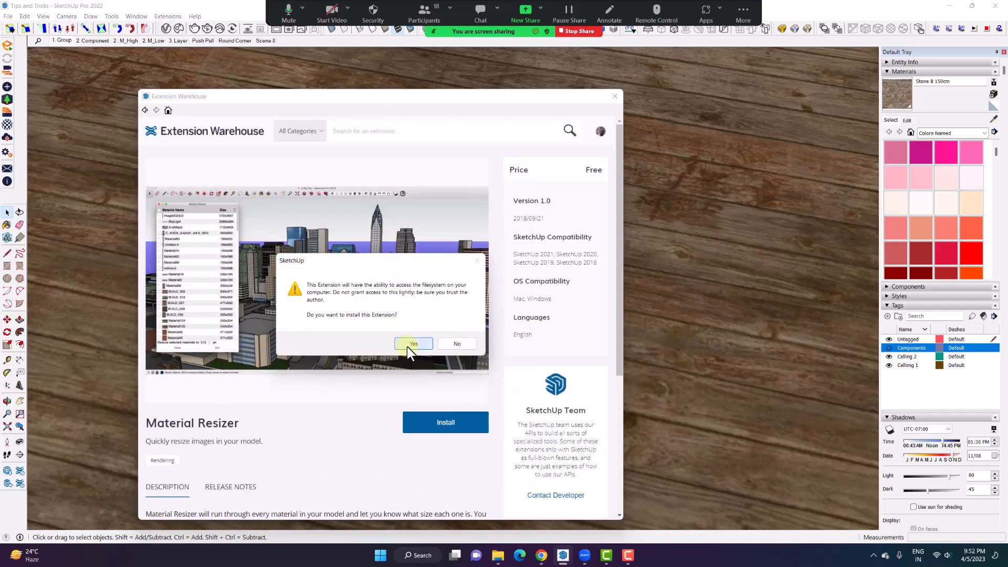
{"action": "left_click", "coordinate": [407, 345]}
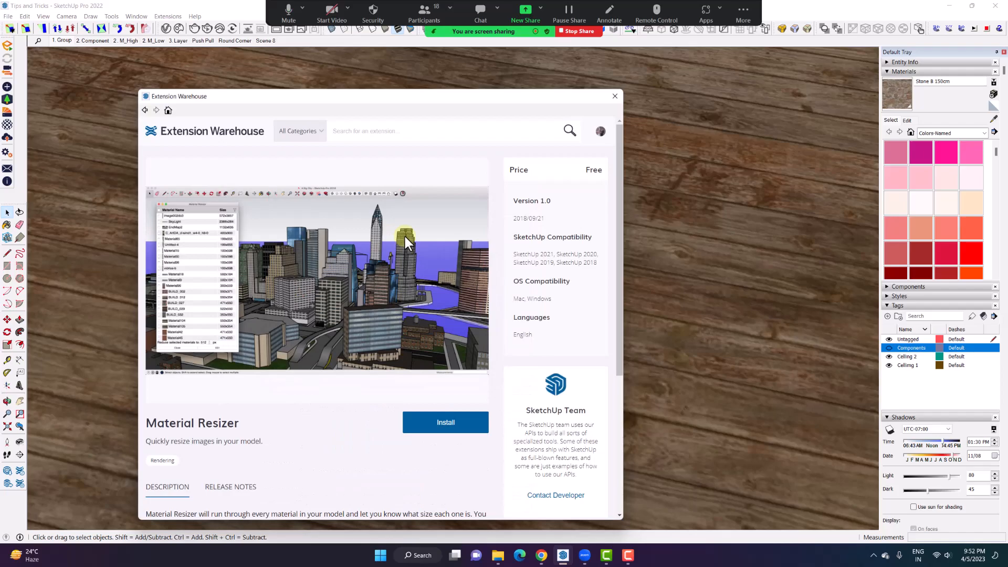
{"action": "left_click", "coordinate": [616, 97]}
- Acknowledge the installation, launch Material Resizer from Extensions, and switch to the slideshow
{"action": "left_click", "coordinate": [568, 297]}
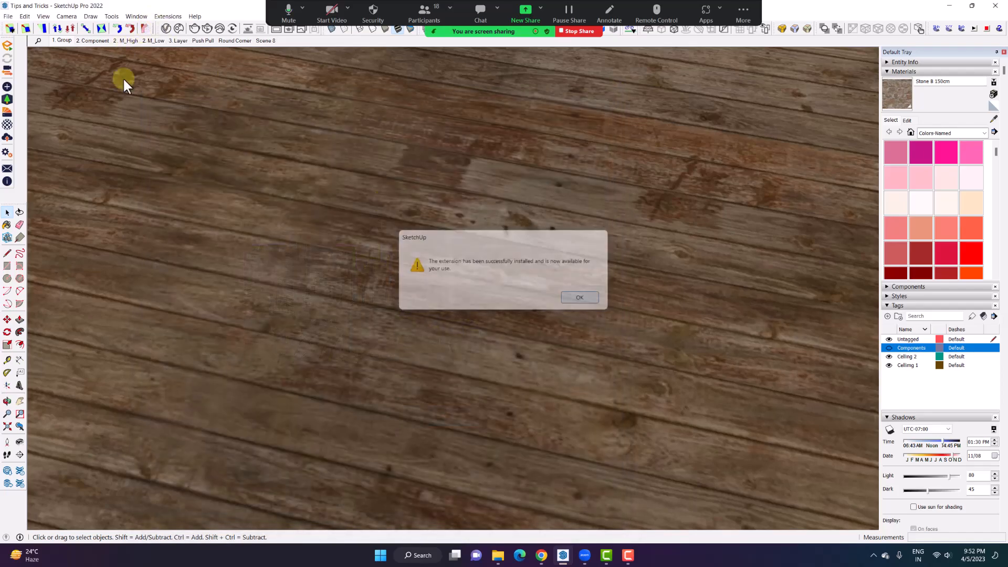
{"action": "left_click", "coordinate": [135, 14]}
{"action": "mouse_move", "coordinate": [165, 16]}
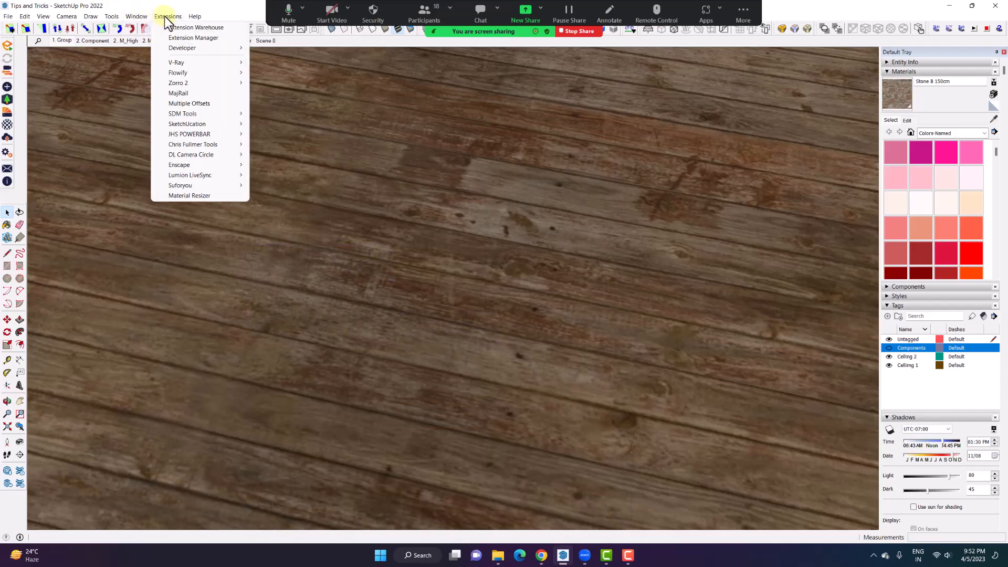
{"action": "mouse_move", "coordinate": [114, 15]}
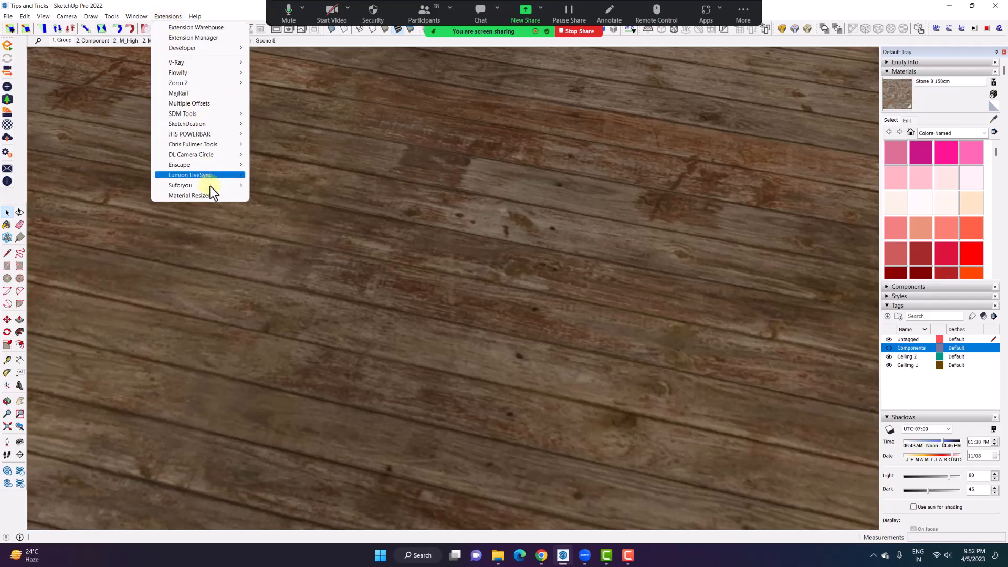
{"action": "left_click", "coordinate": [196, 195]}
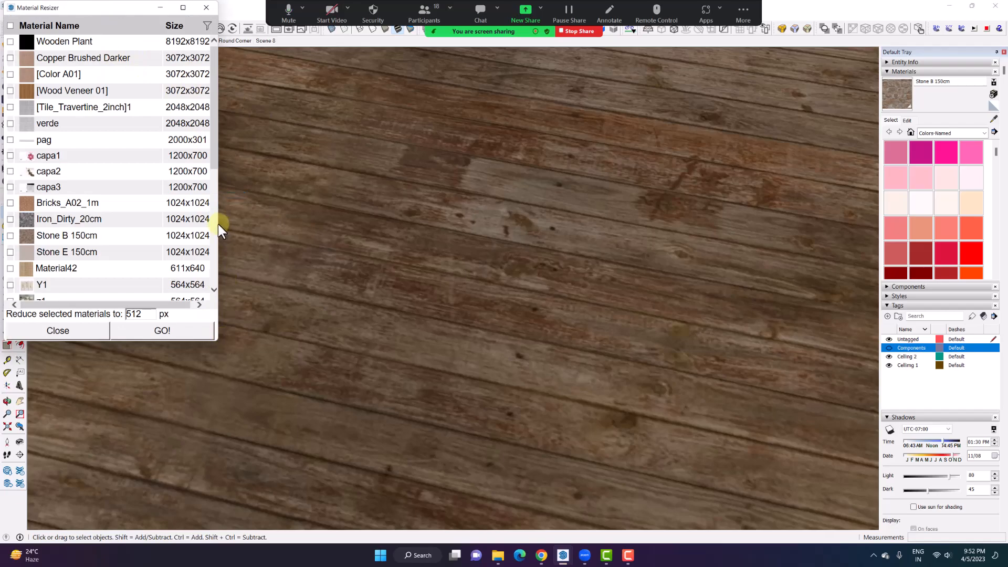
{"action": "key", "text": "alt+Tab"}
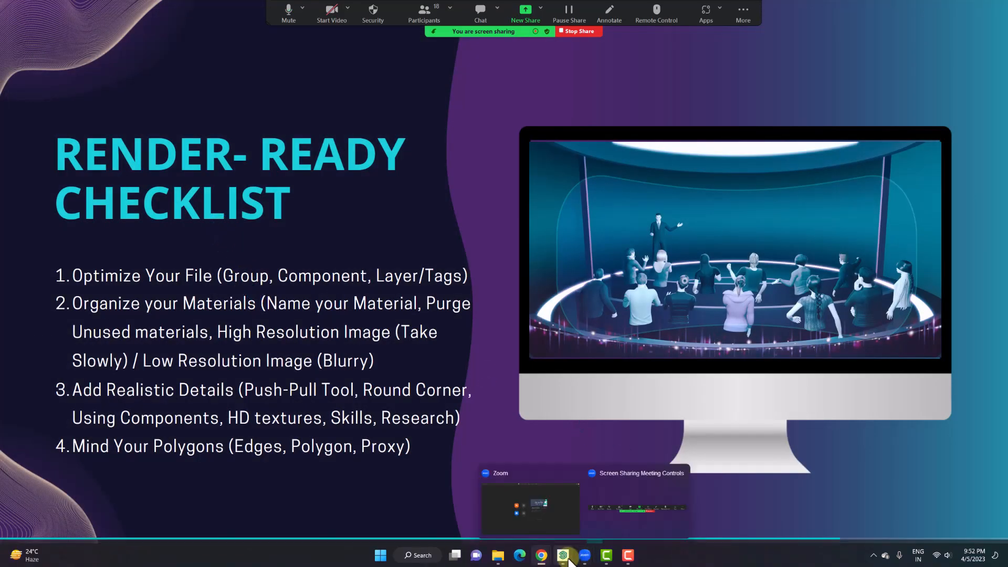
- Dismiss the SketchUp error report, relaunch SketchUp Pro 2022 and open the Tips and Tricks model
{"action": "left_click", "coordinate": [556, 384]}
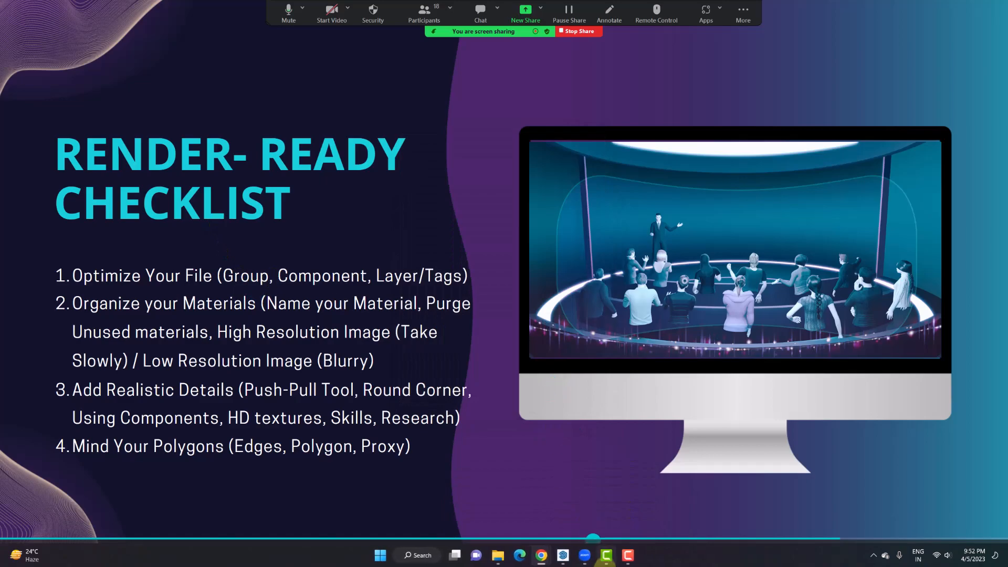
{"action": "mouse_move", "coordinate": [566, 559]}
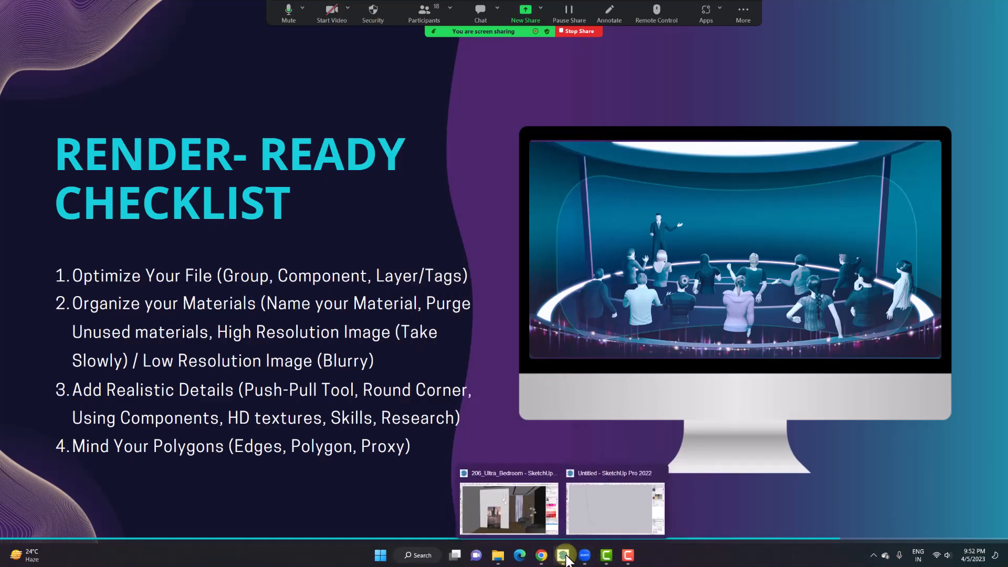
{"action": "left_click", "coordinate": [430, 557]}
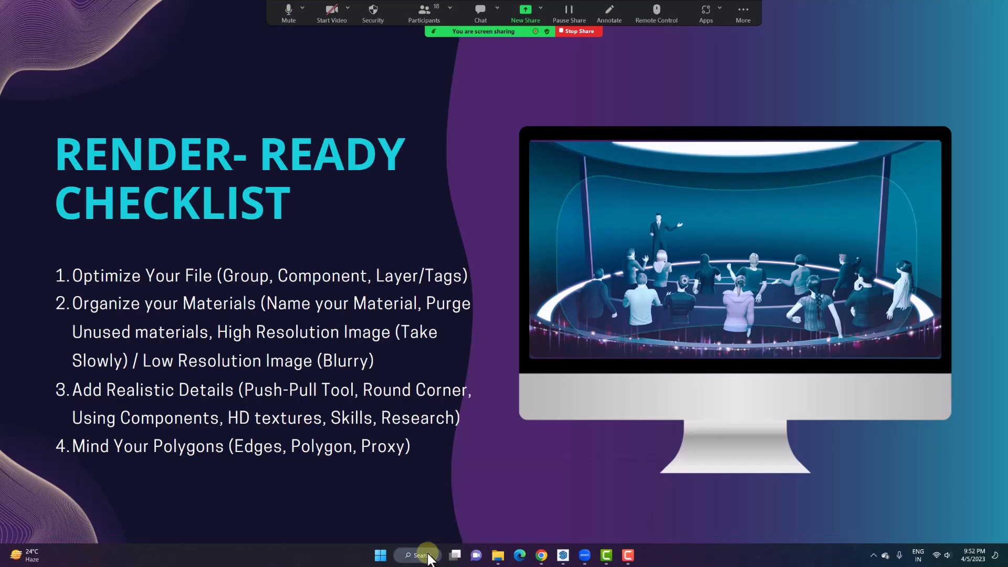
{"action": "left_click", "coordinate": [360, 275]}
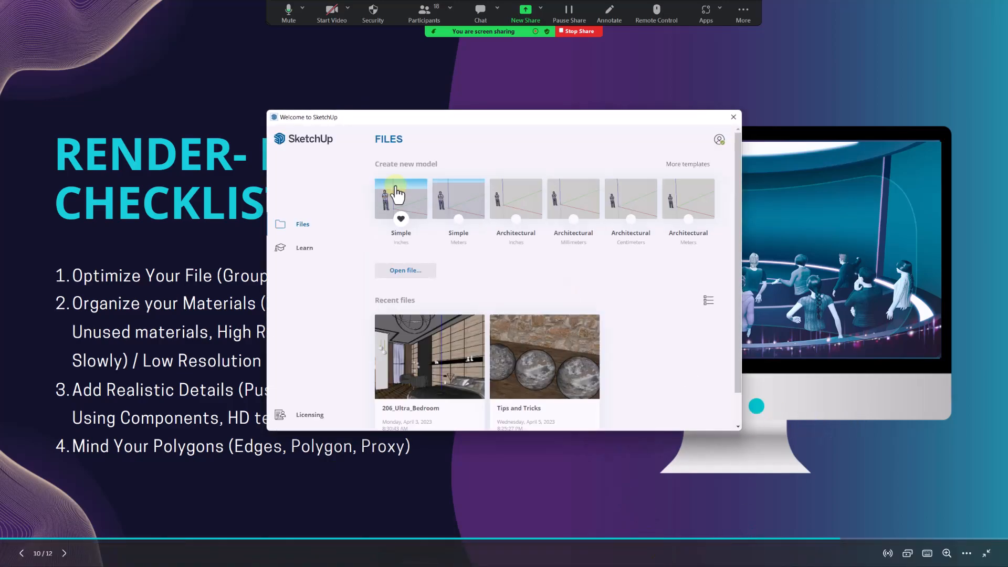
{"action": "left_click", "coordinate": [540, 348]}
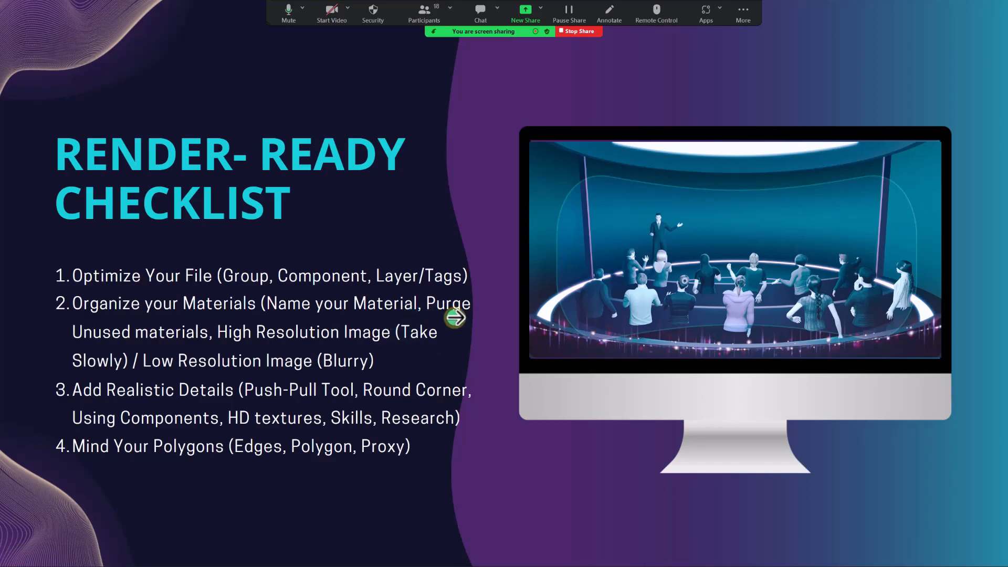
{"action": "key", "text": "alt+Tab"}
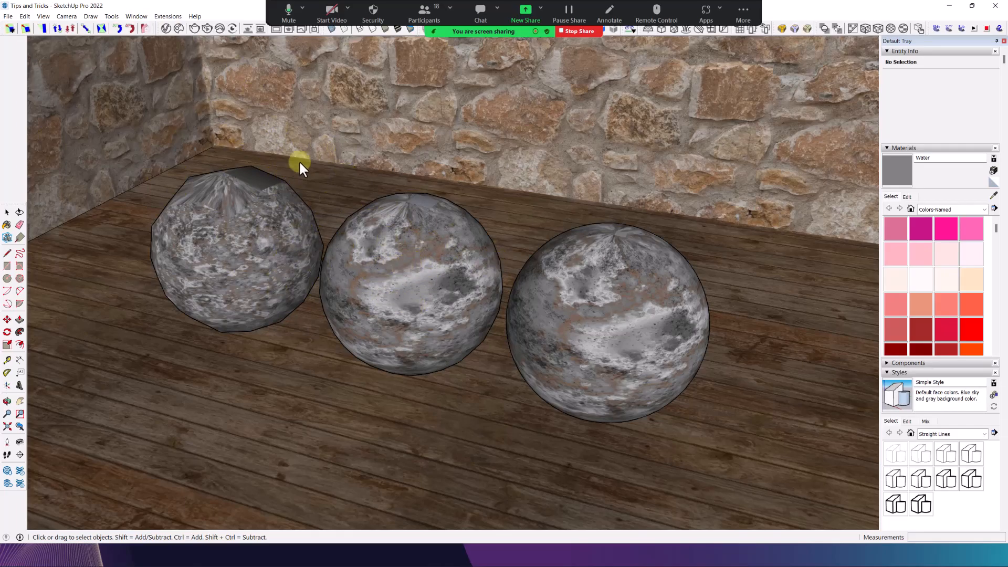
- Pan and orbit from the spheres across the neighbouring rooms into the sofa room
{"action": "middle_click_drag", "start_coordinate": [282, 223], "coordinate": [288, 243]}
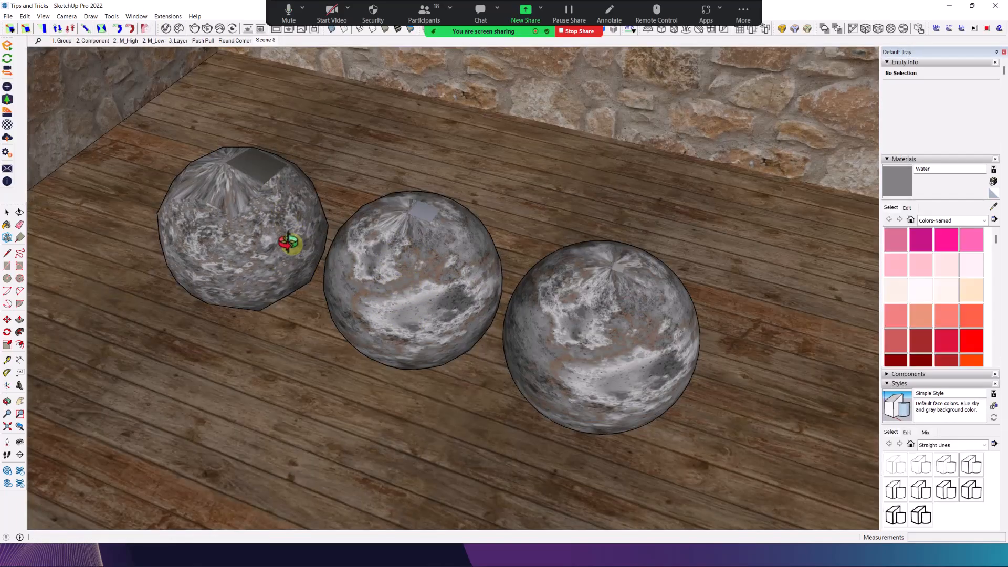
{"action": "scroll", "coordinate": [288, 242], "scroll_direction": "down", "scroll_amount": 3}
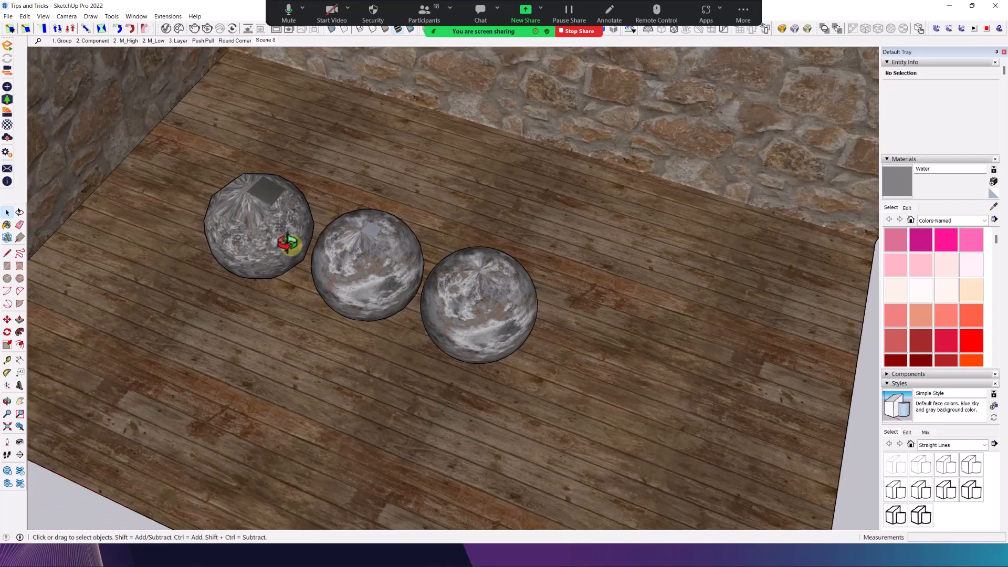
{"action": "scroll", "coordinate": [288, 242], "scroll_direction": "down", "scroll_amount": 2}
{"action": "middle_click_drag", "start_coordinate": [287, 243], "coordinate": [656, 325], "text": "shift"}
{"action": "scroll", "coordinate": [337, 205], "scroll_direction": "down", "scroll_amount": 1}
{"action": "middle_click_drag", "start_coordinate": [338, 205], "coordinate": [805, 383], "text": "shift"}
{"action": "middle_click_drag", "start_coordinate": [105, 181], "coordinate": [629, 304], "text": "shift"}
{"action": "scroll", "coordinate": [383, 234], "scroll_direction": "up", "scroll_amount": 3}
{"action": "middle_click_drag", "start_coordinate": [268, 234], "coordinate": [424, 273], "text": "shift"}
{"action": "middle_click_drag", "start_coordinate": [424, 273], "coordinate": [418, 187]}
{"action": "scroll", "coordinate": [471, 202], "scroll_direction": "up", "scroll_amount": 3}
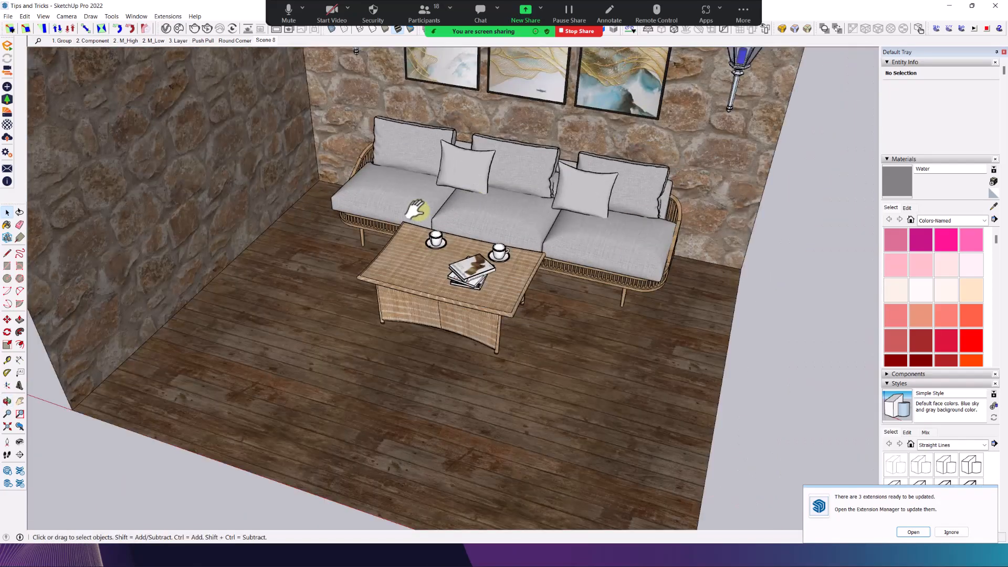
- Launch Material Resizer, widen and reposition its window, and highlight Wooden Plant at 8192x8192
{"action": "left_click", "coordinate": [144, 16]}
{"action": "mouse_move", "coordinate": [164, 17]}
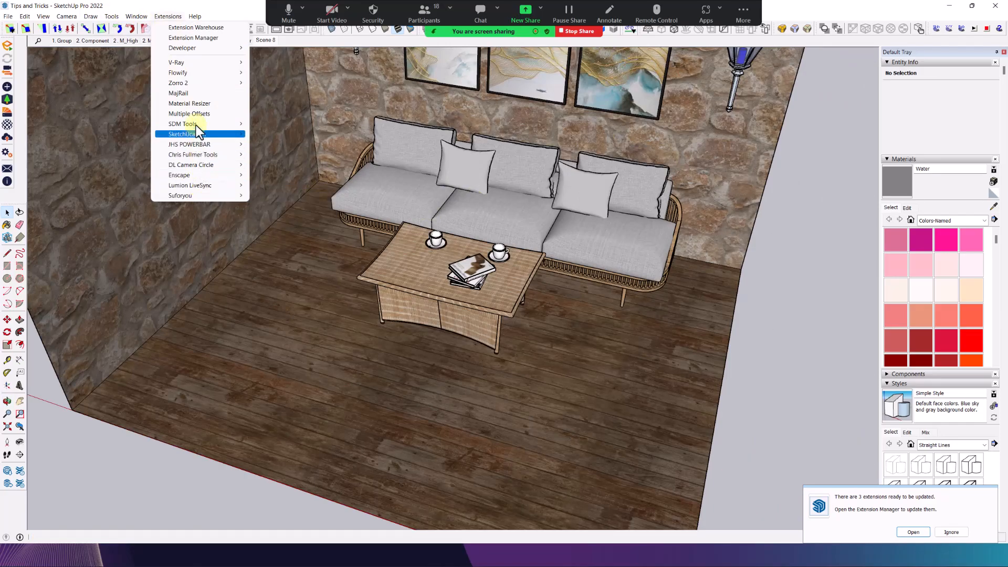
{"action": "left_click", "coordinate": [196, 103]}
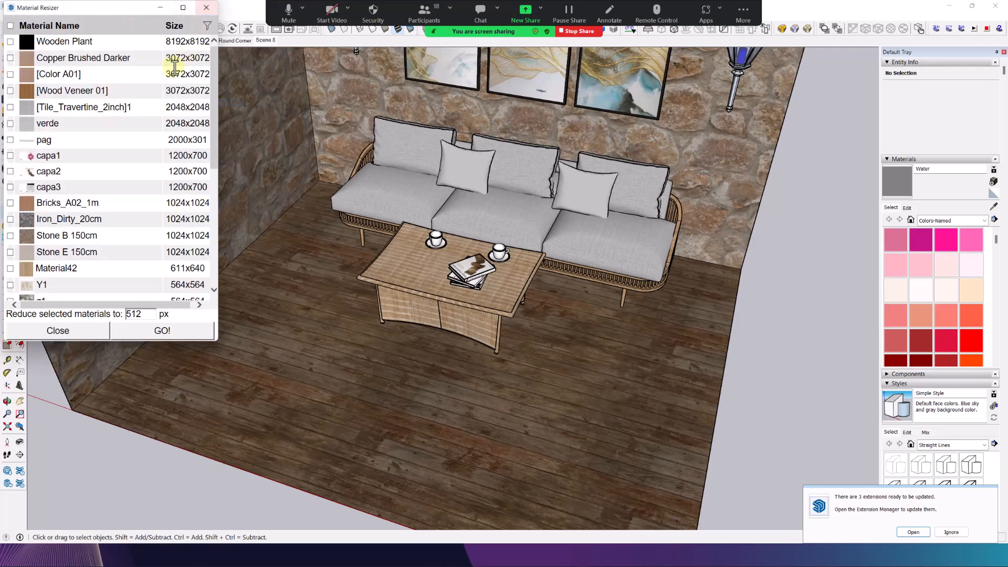
{"action": "left_click_drag", "start_coordinate": [217, 333], "coordinate": [326, 415]}
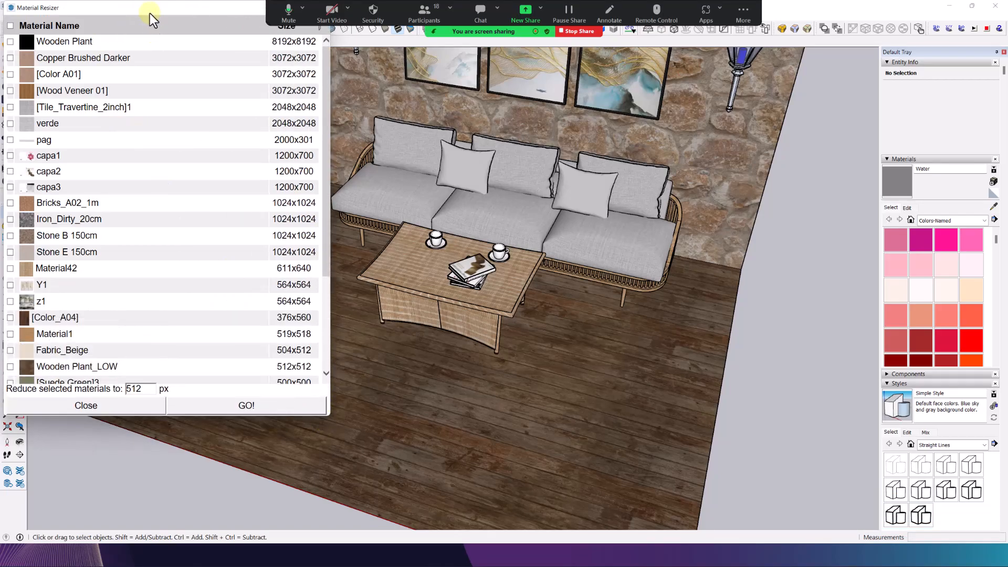
{"action": "mouse_move", "coordinate": [150, 14]}
{"action": "left_mouse_down"}
{"action": "mouse_move", "coordinate": [206, 127]}
{"action": "mouse_move", "coordinate": [243, 83]}
{"action": "left_mouse_up"}
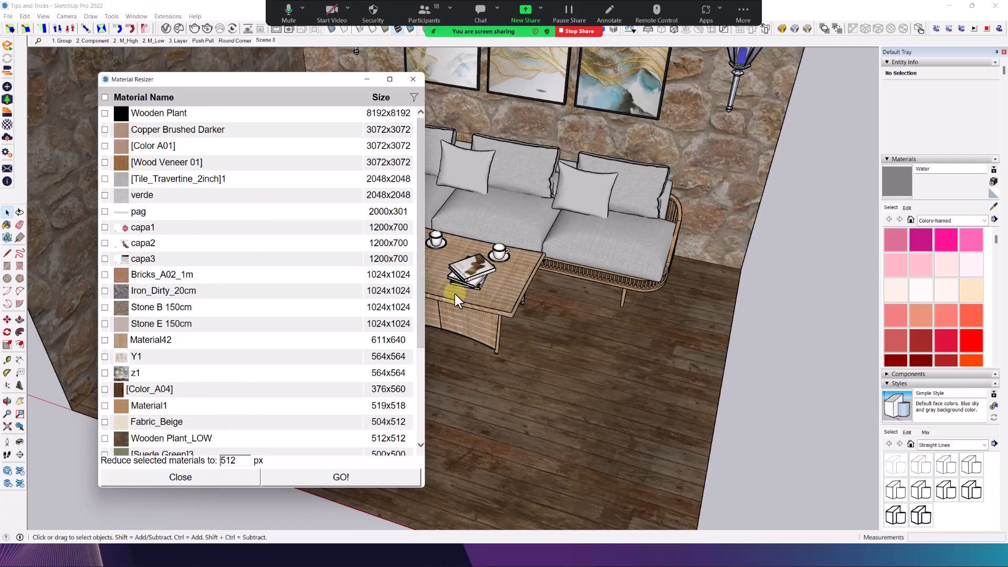
{"action": "left_click_drag", "start_coordinate": [420, 277], "coordinate": [414, 375]}
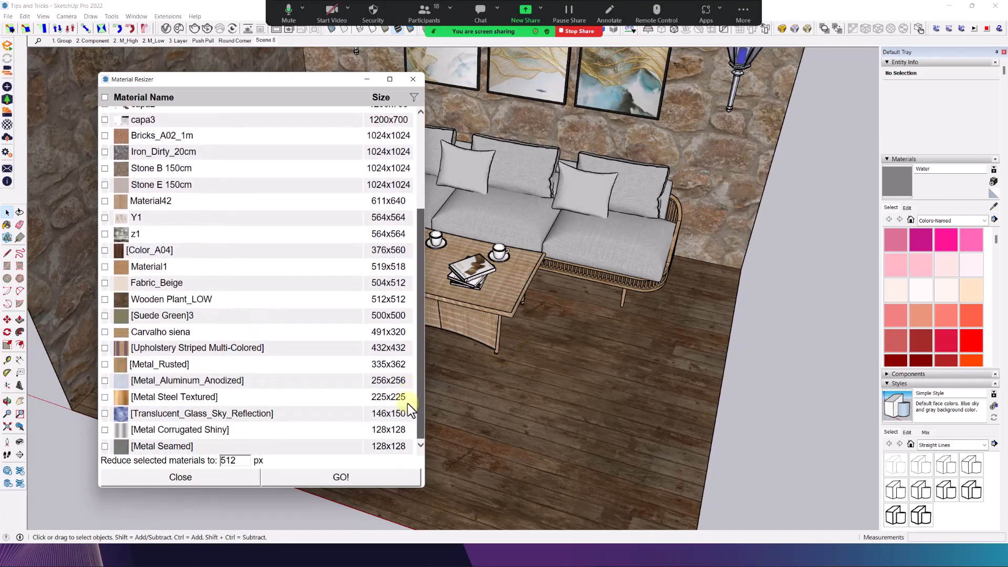
{"action": "scroll", "coordinate": [408, 404], "scroll_direction": "up", "scroll_amount": 3}
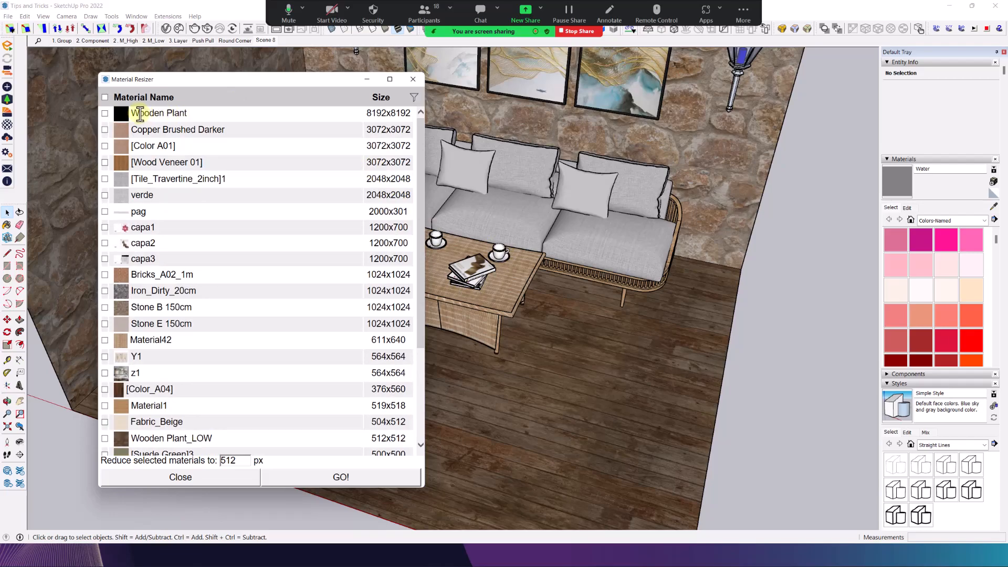
{"action": "left_click_drag", "start_coordinate": [140, 114], "coordinate": [231, 119]}
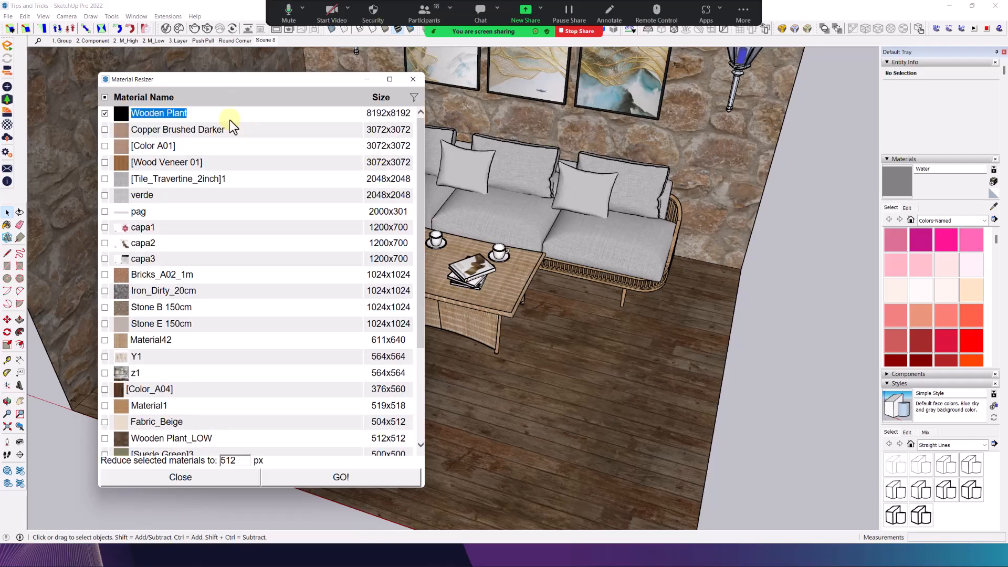
- Centre the sofa and table and sample the floor material, Wooden Plant_LOW, with the Paint Bucket
{"action": "left_click", "coordinate": [191, 109]}
{"action": "mouse_move", "coordinate": [565, 259]}
{"action": "middle_mouse_down"}
{"action": "mouse_move", "coordinate": [718, 266]}
{"action": "mouse_move", "coordinate": [617, 243]}
{"action": "mouse_move", "coordinate": [830, 245]}
{"action": "mouse_move", "coordinate": [486, 206]}
{"action": "mouse_move", "coordinate": [524, 196]}
{"action": "mouse_move", "coordinate": [529, 205]}
{"action": "middle_mouse_up"}
{"action": "scroll", "coordinate": [485, 204], "scroll_direction": "up", "scroll_amount": 7}
{"action": "key", "text": "b"}
{"action": "key", "text": "alt"}
{"action": "left_click", "coordinate": [500, 186], "text": "alt"}
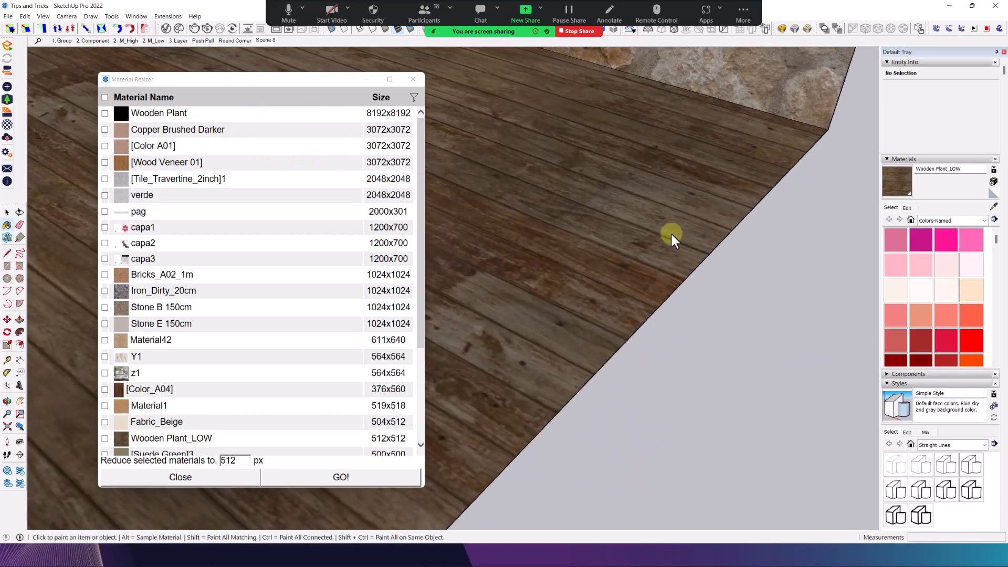
- Pan to the middle room and sample its floor material, Wooden Plant
{"action": "scroll", "coordinate": [670, 232], "scroll_direction": "down", "scroll_amount": 8}
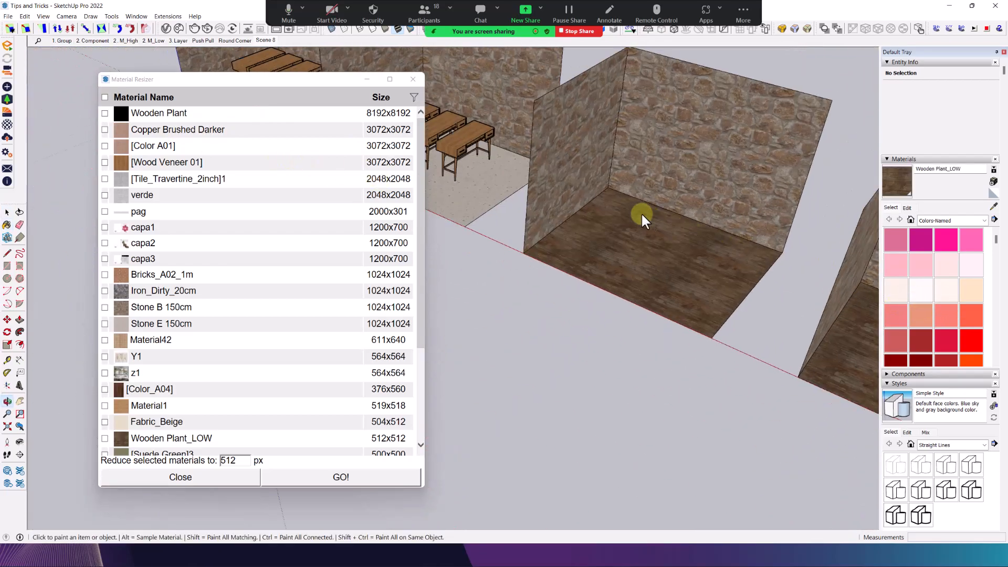
{"action": "mouse_move", "coordinate": [599, 205]}
{"action": "middle_mouse_down", "text": "shift"}
{"action": "mouse_move", "coordinate": [796, 281]}
{"action": "mouse_move", "coordinate": [384, 120]}
{"action": "middle_mouse_up", "text": "shift"}
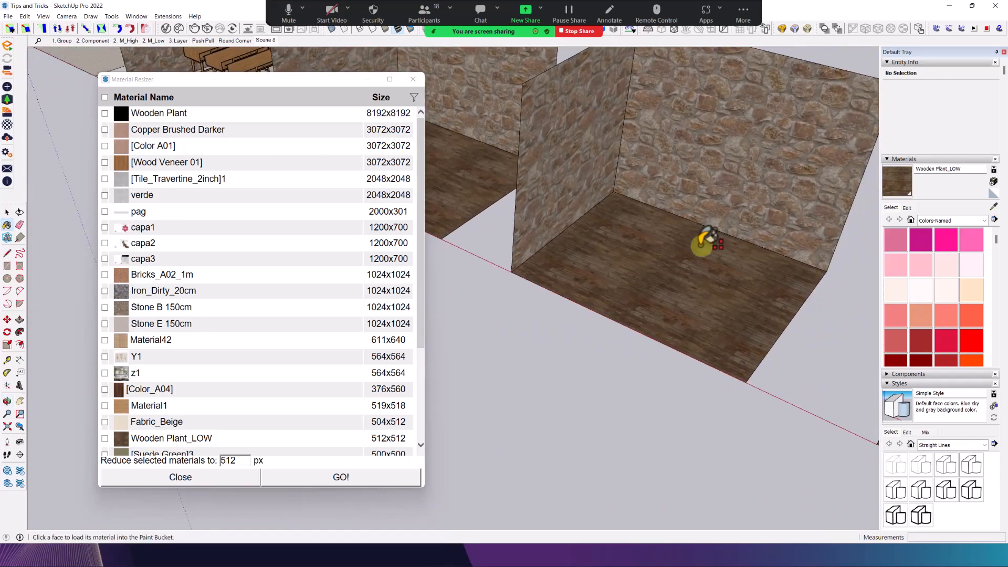
{"action": "scroll", "coordinate": [687, 237], "scroll_direction": "up", "scroll_amount": 2}
{"action": "middle_click_drag", "start_coordinate": [441, 168], "coordinate": [763, 233], "text": "shift"}
{"action": "scroll", "coordinate": [599, 161], "scroll_direction": "up", "scroll_amount": 3}
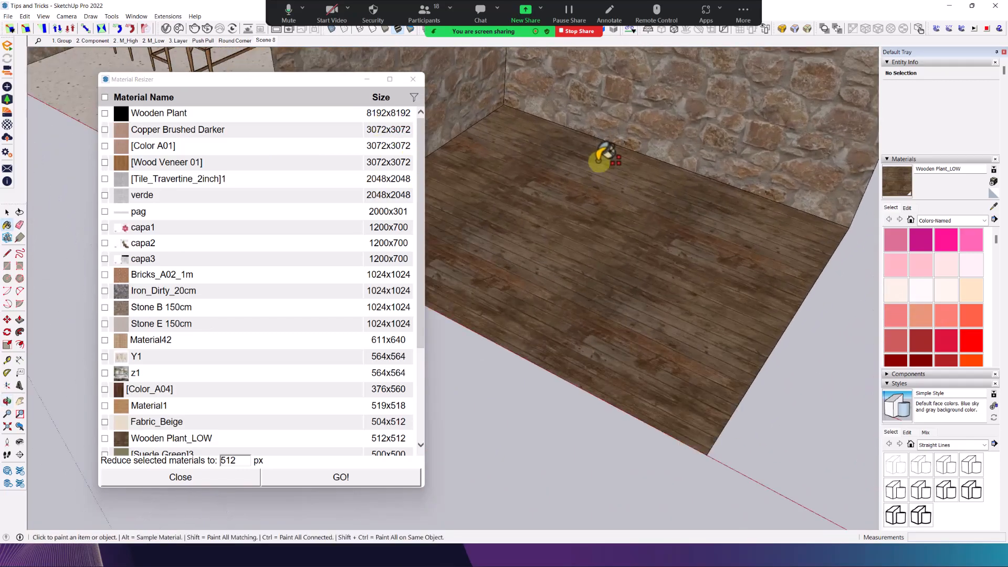
{"action": "scroll", "coordinate": [599, 160], "scroll_direction": "up", "scroll_amount": 5}
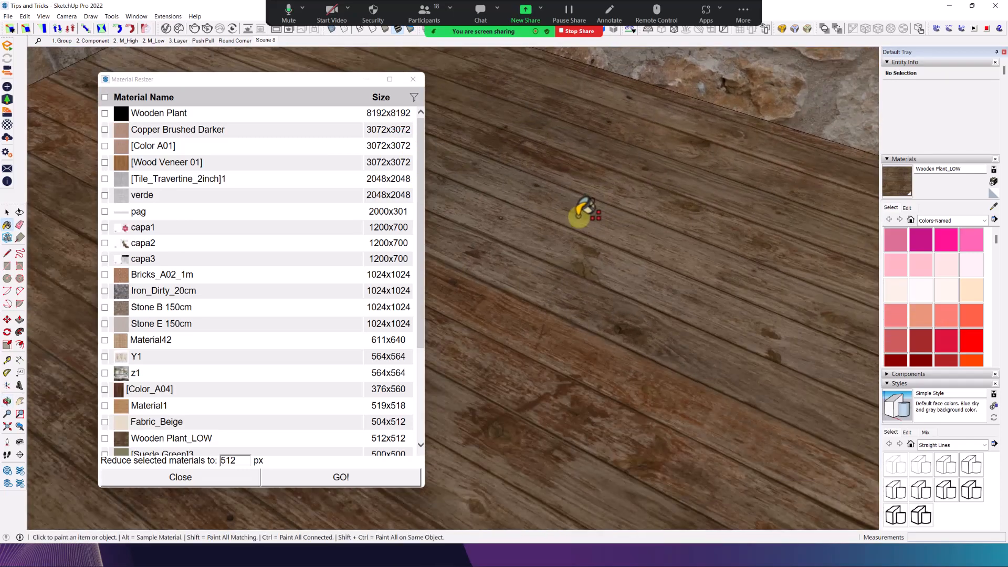
{"action": "scroll", "coordinate": [578, 210], "scroll_direction": "up", "scroll_amount": 2}
{"action": "scroll", "coordinate": [596, 211], "scroll_direction": "up", "scroll_amount": 1}
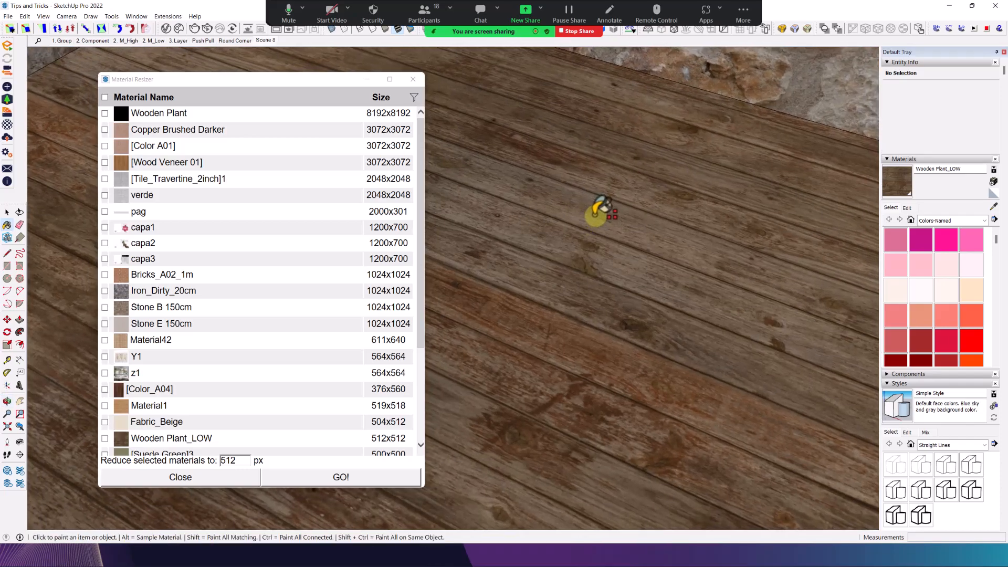
{"action": "key", "text": "alt"}
{"action": "left_click", "coordinate": [593, 209], "text": "alt"}
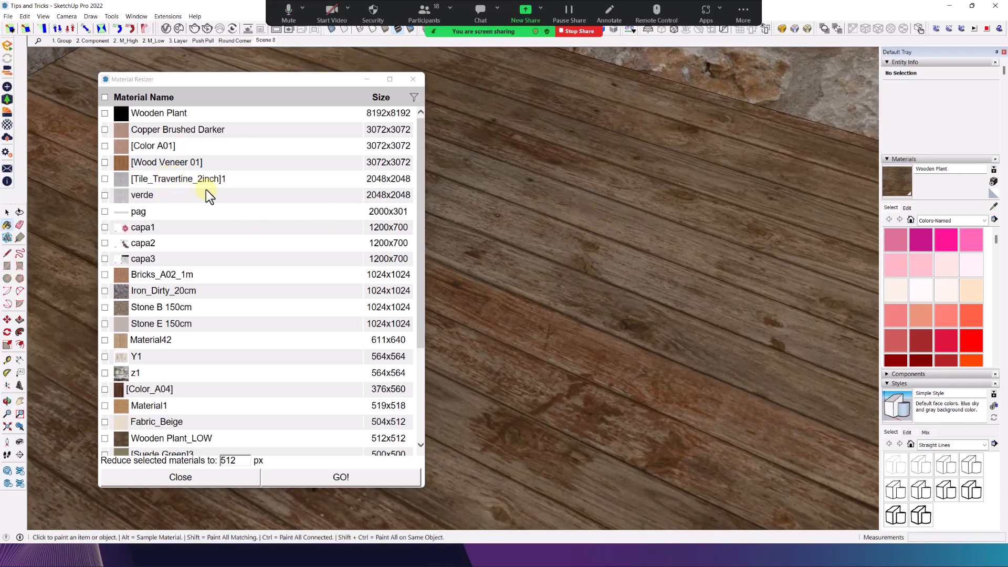
- Resize Copper Brushed Darker from 3072x3072 down to 512 px in Material Resizer
{"action": "scroll", "coordinate": [210, 314], "scroll_direction": "down", "scroll_amount": 3}
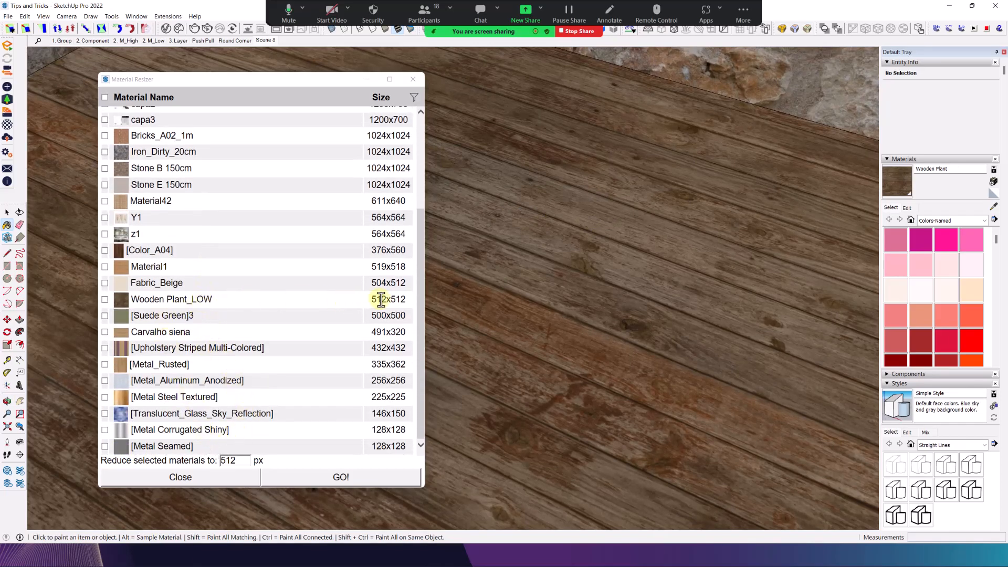
{"action": "left_click_drag", "start_coordinate": [373, 300], "coordinate": [405, 303]}
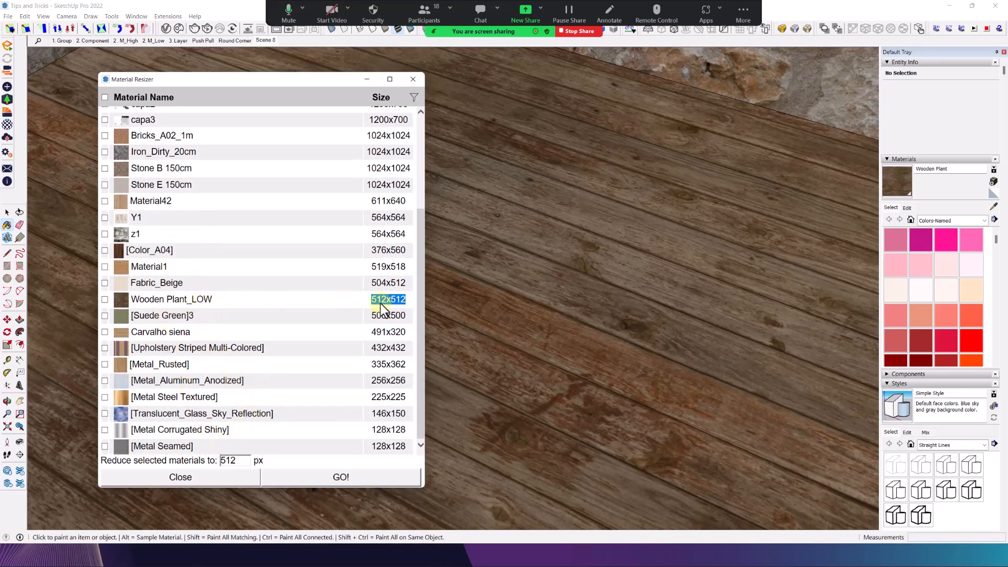
{"action": "double_click", "coordinate": [248, 460]}
{"action": "scroll", "coordinate": [247, 238], "scroll_direction": "up", "scroll_amount": 3}
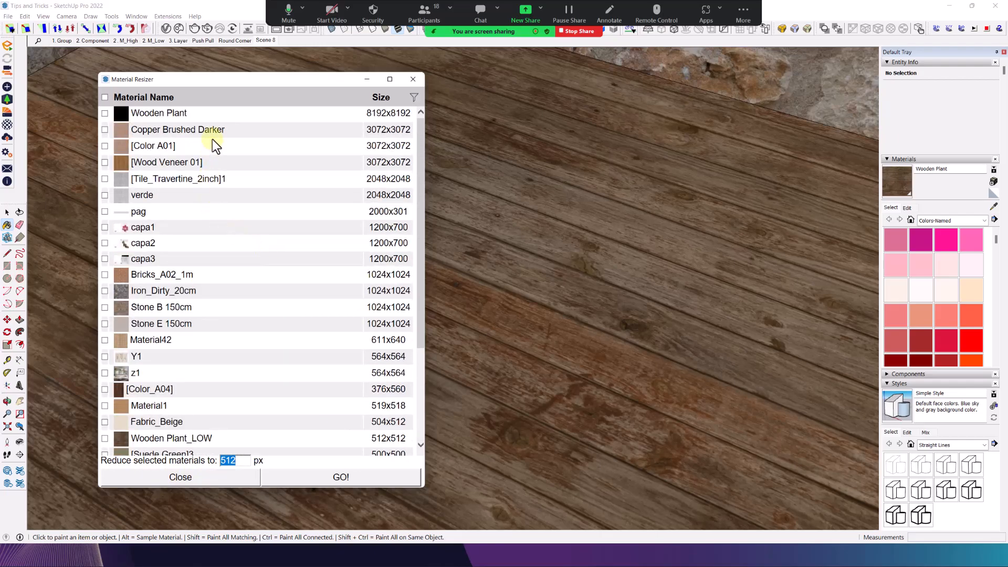
{"action": "left_click", "coordinate": [244, 130]}
{"action": "left_click", "coordinate": [336, 482]}
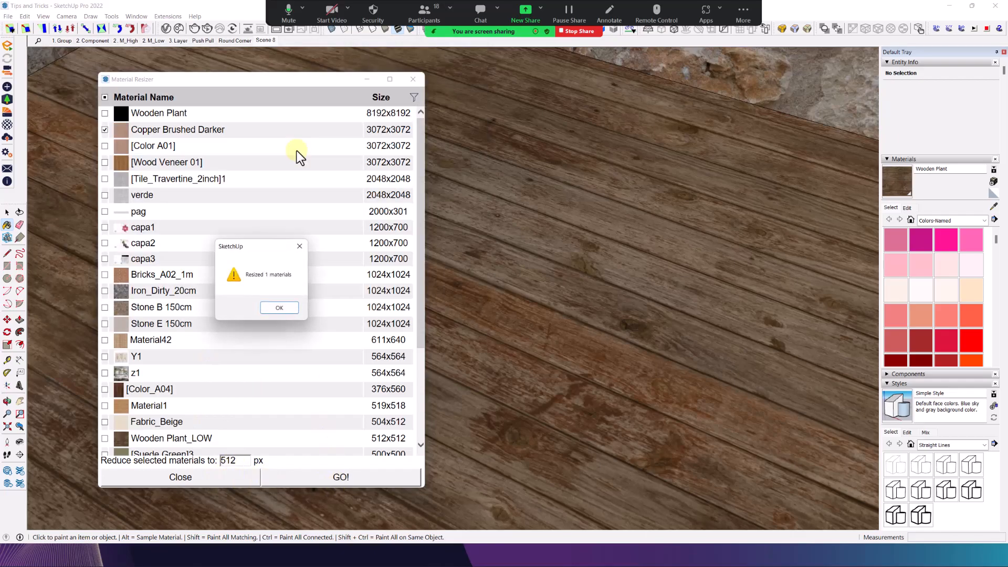
{"action": "left_click", "coordinate": [280, 308]}
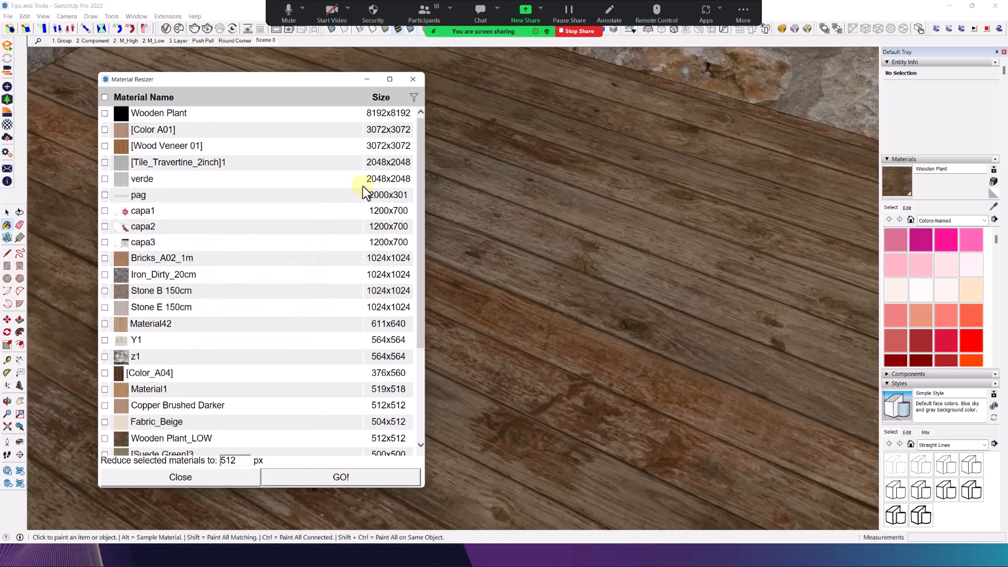
- Confirm Copper Brushed Darker now lists a 512x512 texture size
{"action": "scroll", "coordinate": [341, 282], "scroll_direction": "down", "scroll_amount": 3}
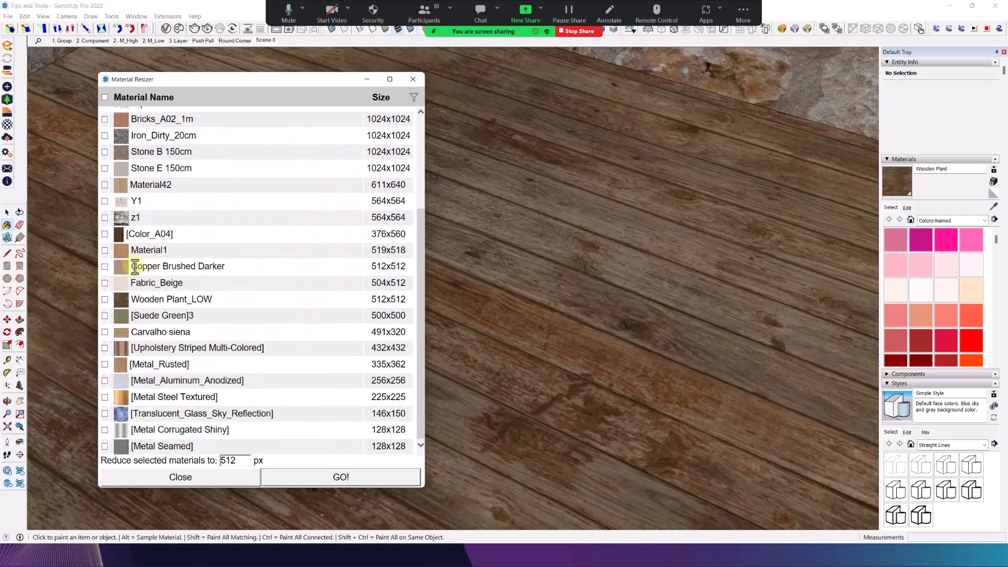
{"action": "left_click_drag", "start_coordinate": [135, 267], "coordinate": [266, 267]}
{"action": "left_click_drag", "start_coordinate": [371, 267], "coordinate": [401, 268]}
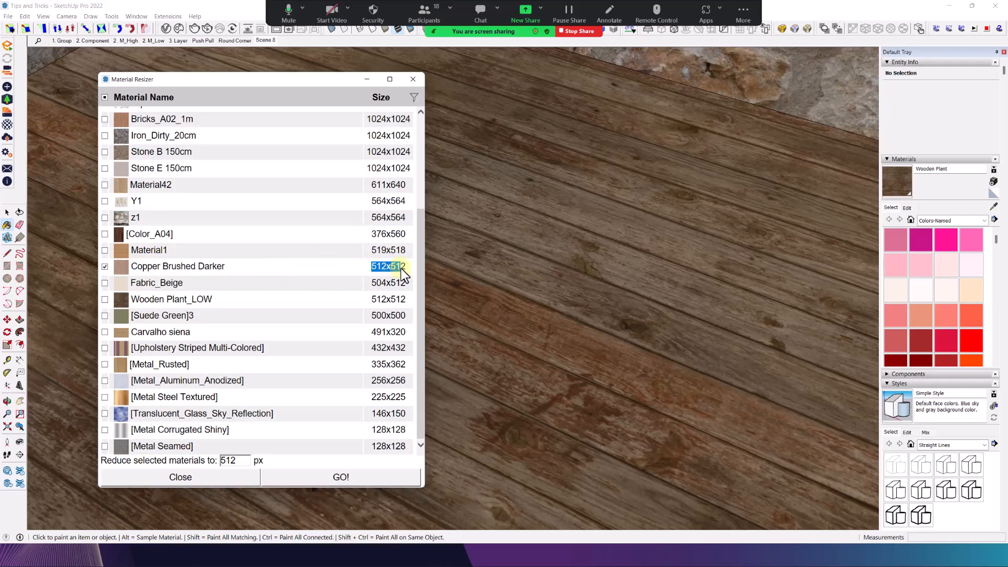
- Close Material Resizer, orbit out over the row of rooms, and advance the slideshow
{"action": "left_click", "coordinate": [412, 79]}
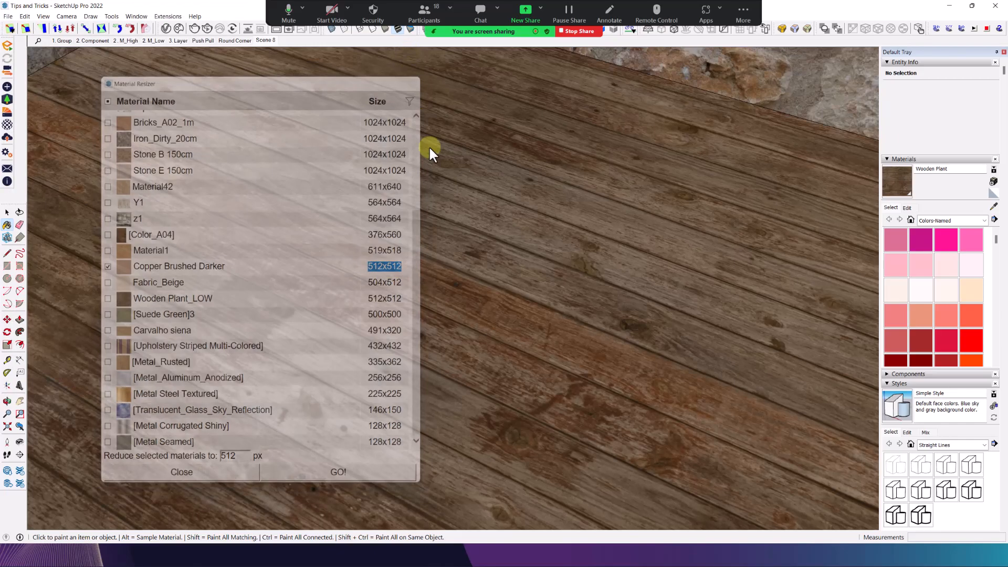
{"action": "key", "text": "space"}
{"action": "middle_click_drag", "start_coordinate": [429, 146], "coordinate": [475, 216]}
{"action": "scroll", "coordinate": [421, 277], "scroll_direction": "down", "scroll_amount": 4}
{"action": "scroll", "coordinate": [421, 277], "scroll_direction": "down", "scroll_amount": 10}
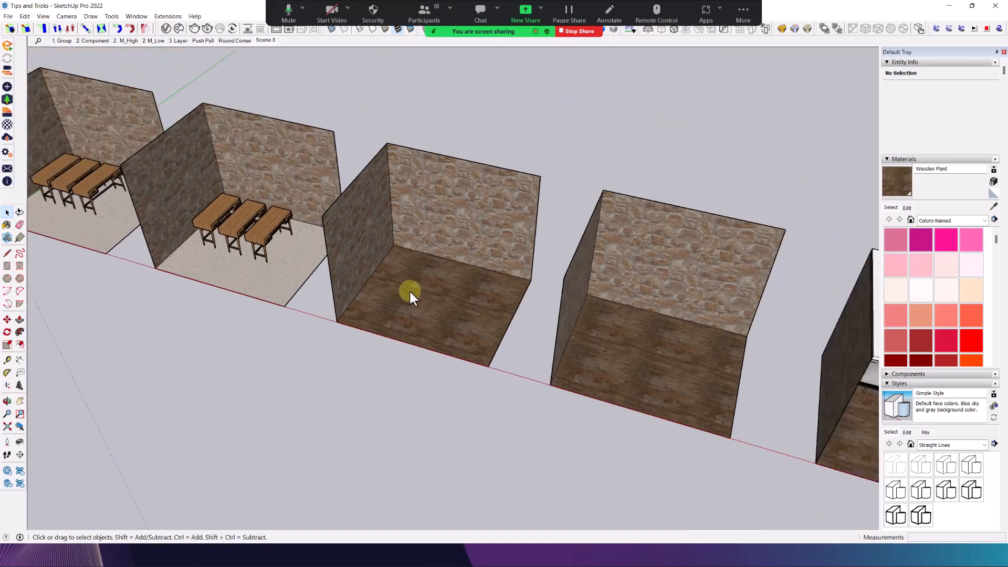
{"action": "middle_click_drag", "start_coordinate": [578, 261], "coordinate": [209, 215]}
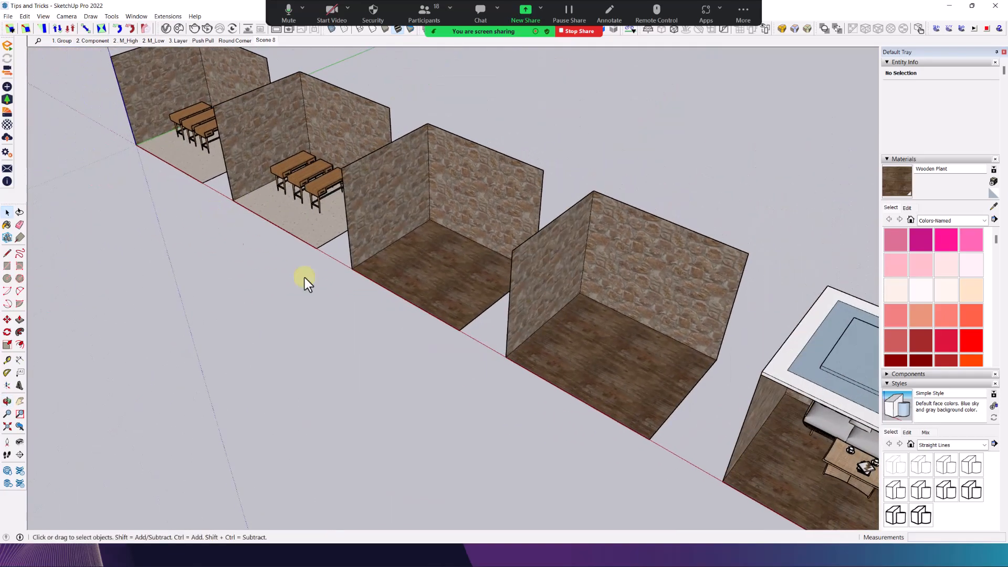
{"action": "left_click", "coordinate": [611, 555]}
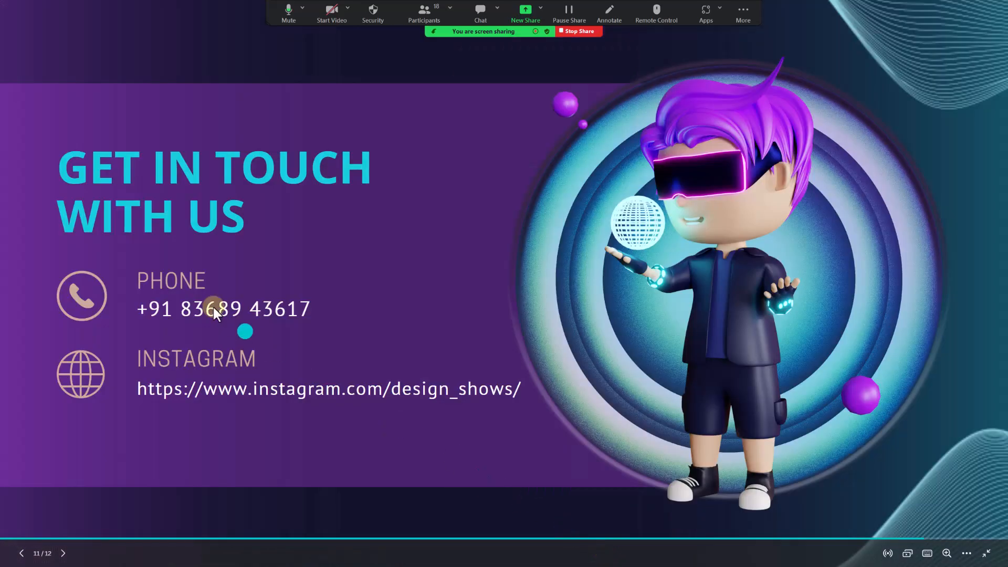
- Return the slideshow to the Render-Ready Checklist slide and show all open windows side by side
{"action": "left_click", "coordinate": [46, 313]}
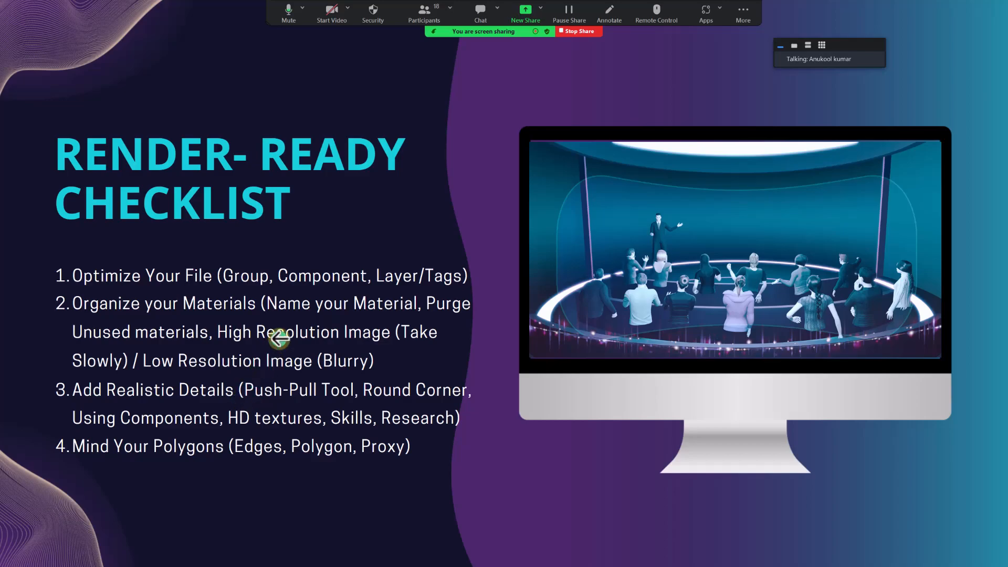
{"action": "key", "text": "super+Tab"}
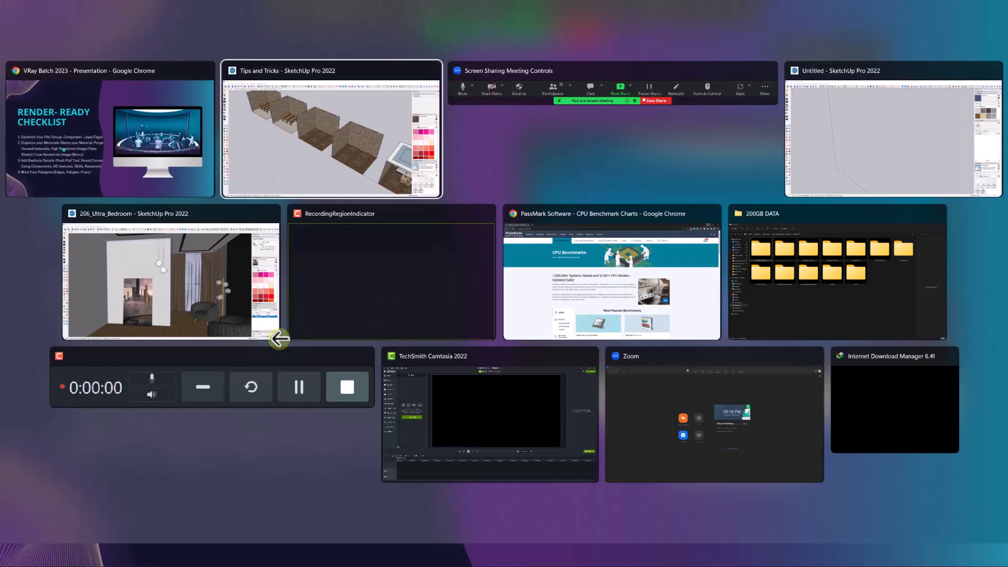
- Bring the Tips and Tricks model forward and orbit around its row of stone-walled rooms
{"action": "left_click", "coordinate": [280, 156]}
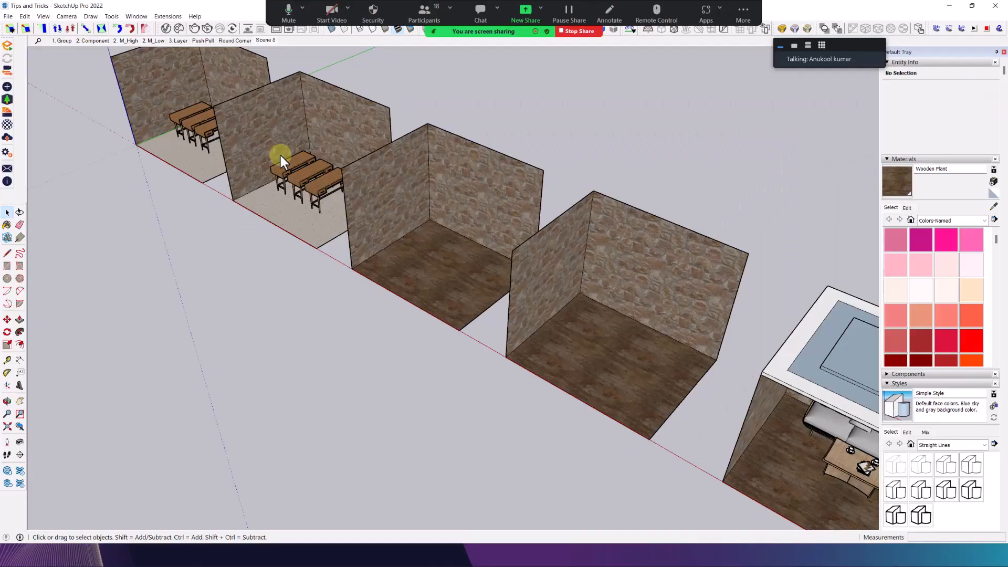
{"action": "mouse_move", "coordinate": [495, 131]}
{"action": "middle_mouse_down"}
{"action": "mouse_move", "coordinate": [461, 291]}
{"action": "mouse_move", "coordinate": [506, 308]}
{"action": "mouse_move", "coordinate": [415, 305]}
{"action": "middle_mouse_up"}
{"action": "scroll", "coordinate": [415, 304], "scroll_direction": "up", "scroll_amount": 10}
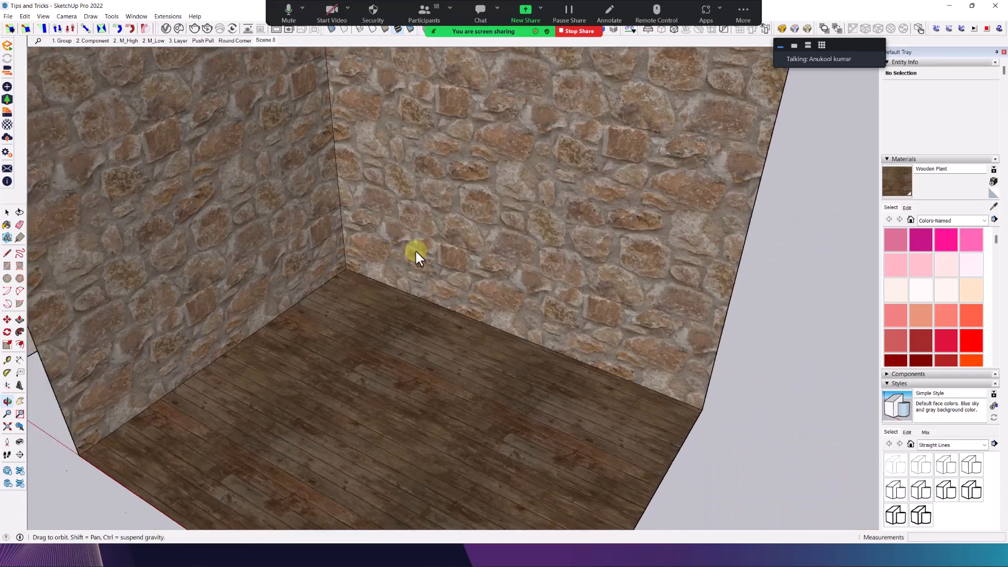
{"action": "scroll", "coordinate": [486, 238], "scroll_direction": "down", "scroll_amount": 6}
{"action": "scroll", "coordinate": [469, 255], "scroll_direction": "up", "scroll_amount": 6}
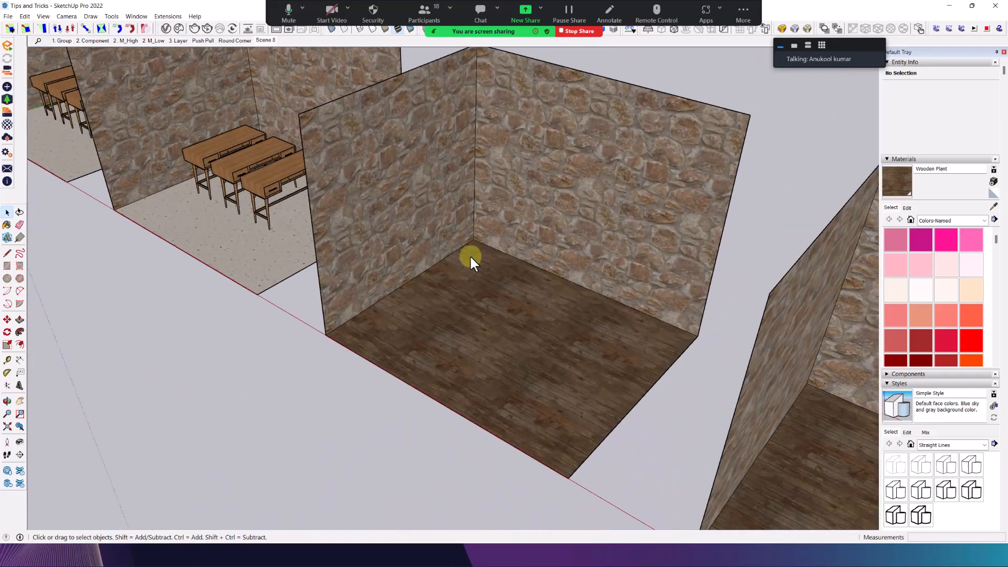
{"action": "scroll", "coordinate": [469, 254], "scroll_direction": "down", "scroll_amount": 6}
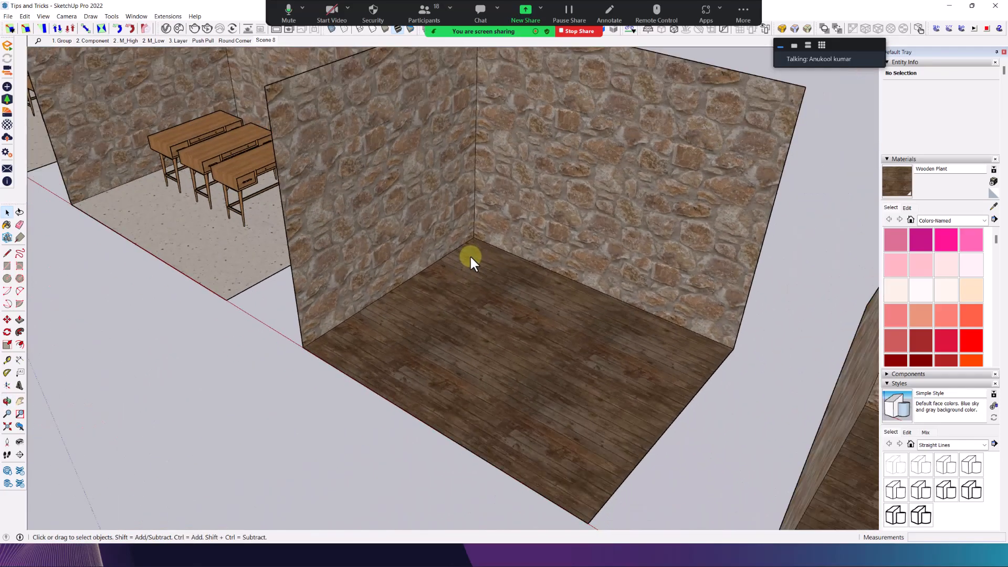
{"action": "mouse_move", "coordinate": [470, 254]}
{"action": "middle_mouse_down"}
{"action": "mouse_move", "coordinate": [481, 280]}
{"action": "mouse_move", "coordinate": [458, 262]}
{"action": "middle_mouse_up"}
{"action": "scroll", "coordinate": [458, 262], "scroll_direction": "up", "scroll_amount": 5}
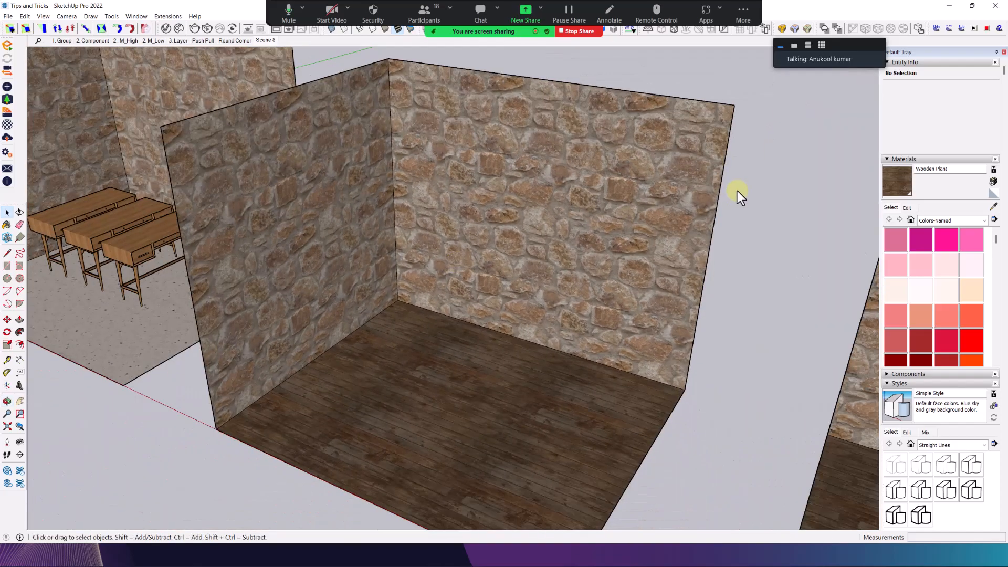
{"action": "scroll", "coordinate": [476, 196], "scroll_direction": "down", "scroll_amount": 6}
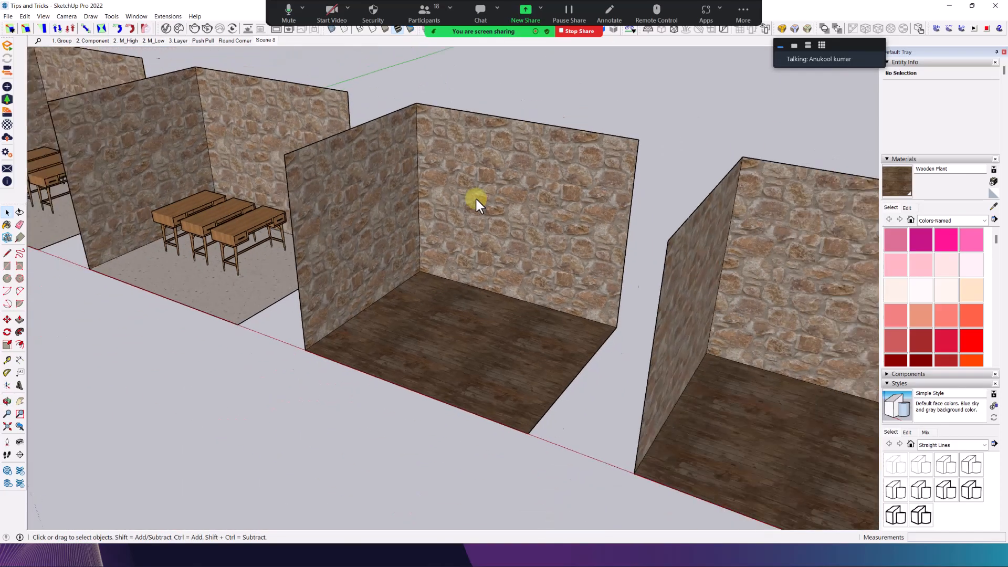
{"action": "mouse_move", "coordinate": [474, 197]}
{"action": "middle_mouse_down"}
{"action": "mouse_move", "coordinate": [481, 222]}
{"action": "mouse_move", "coordinate": [579, 253]}
{"action": "mouse_move", "coordinate": [480, 184]}
{"action": "mouse_move", "coordinate": [389, 198]}
{"action": "mouse_move", "coordinate": [504, 240]}
{"action": "mouse_move", "coordinate": [455, 263]}
{"action": "mouse_move", "coordinate": [478, 250]}
{"action": "mouse_move", "coordinate": [435, 232]}
{"action": "mouse_move", "coordinate": [547, 278]}
{"action": "mouse_move", "coordinate": [529, 234]}
{"action": "mouse_move", "coordinate": [541, 295]}
{"action": "mouse_move", "coordinate": [521, 280]}
{"action": "mouse_move", "coordinate": [488, 297]}
{"action": "middle_mouse_up"}
{"action": "scroll", "coordinate": [504, 241], "scroll_direction": "up", "scroll_amount": 5}
{"action": "scroll", "coordinate": [434, 238], "scroll_direction": "down", "scroll_amount": 5}
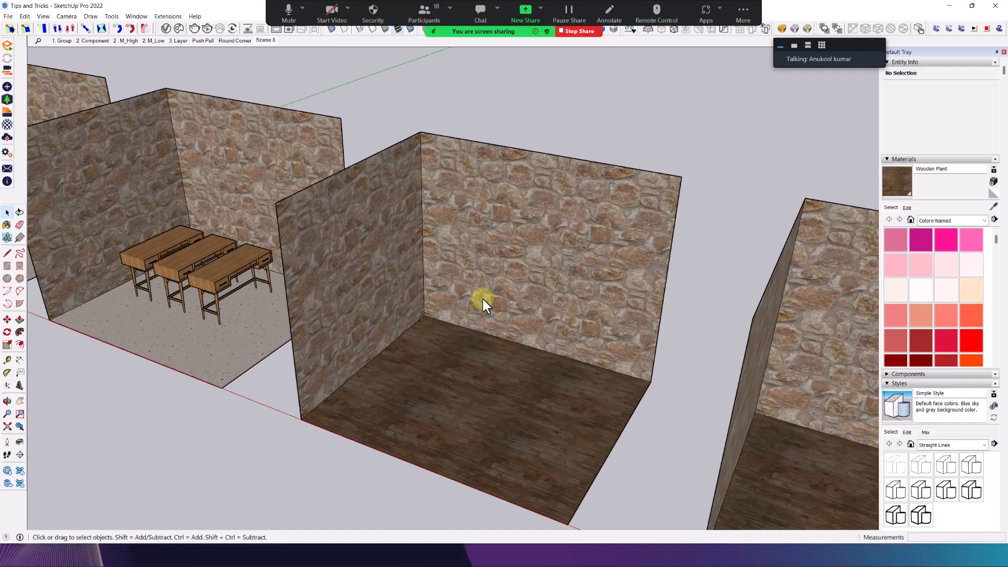
{"action": "scroll", "coordinate": [508, 335], "scroll_direction": "down", "scroll_amount": 3}
- Pan and zoom past the sofa room to the room with the white cabinet doors
{"action": "middle_click_drag", "start_coordinate": [509, 335], "coordinate": [113, 184], "text": "shift"}
{"action": "scroll", "coordinate": [522, 339], "scroll_direction": "up", "scroll_amount": 3}
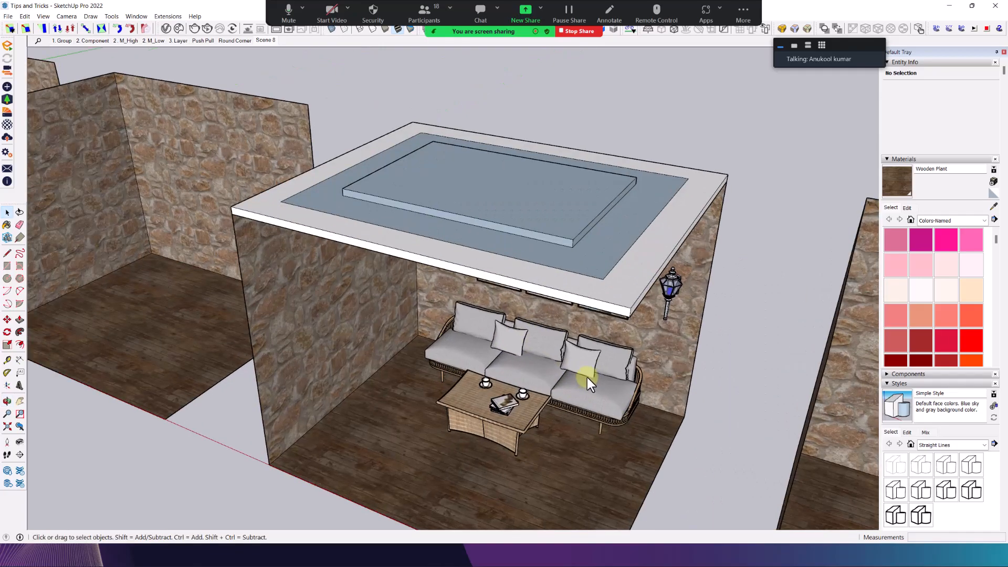
{"action": "middle_click_drag", "start_coordinate": [587, 377], "coordinate": [191, 222], "text": "shift"}
{"action": "scroll", "coordinate": [579, 357], "scroll_direction": "up", "scroll_amount": 2}
{"action": "middle_click_drag", "start_coordinate": [578, 355], "coordinate": [378, 236]}
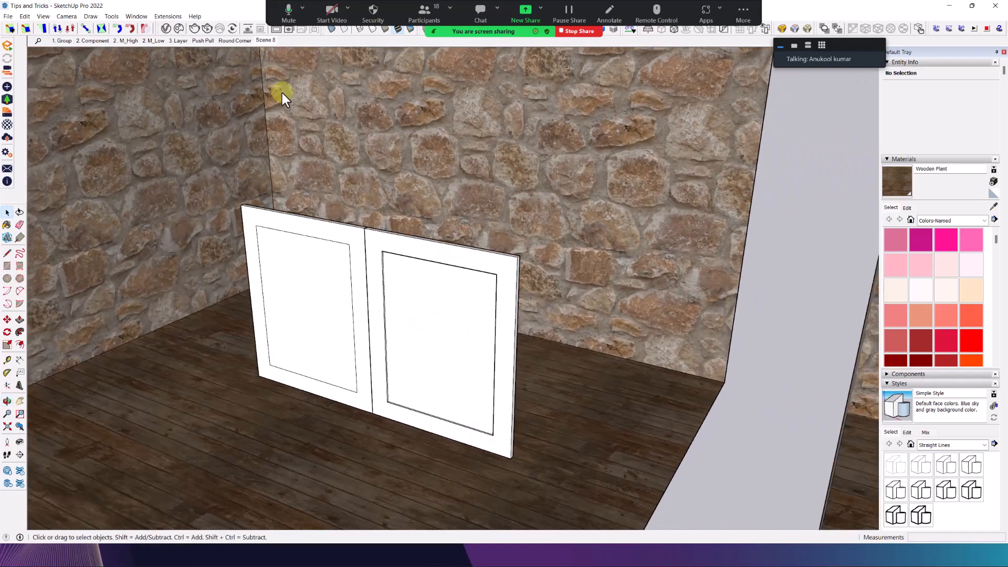
- Open the V-Ray Asset Editor and enable the Fredo6 Joint Push Pull toolbar, closing the older one
{"action": "left_click", "coordinate": [166, 29]}
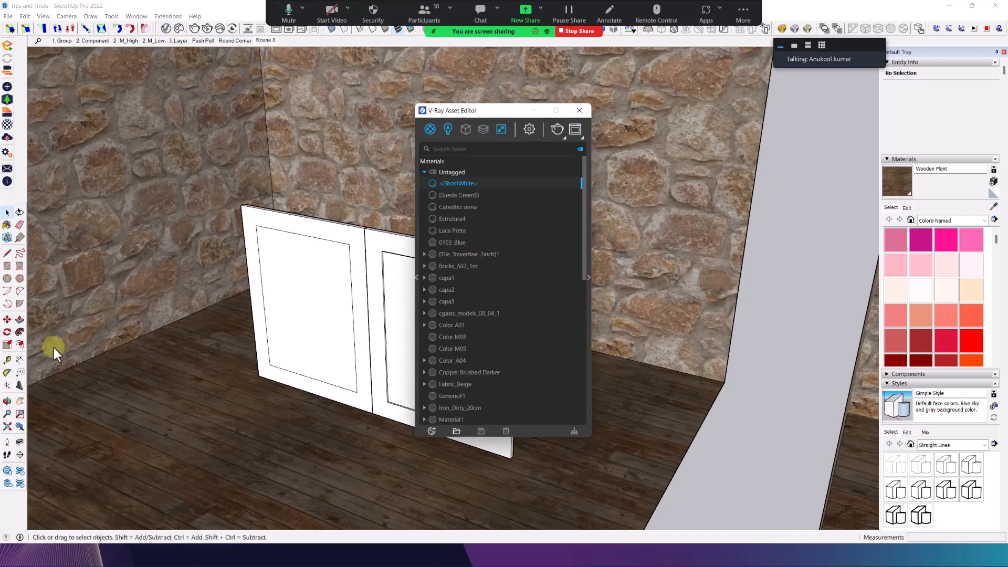
{"action": "right_click", "coordinate": [16, 509]}
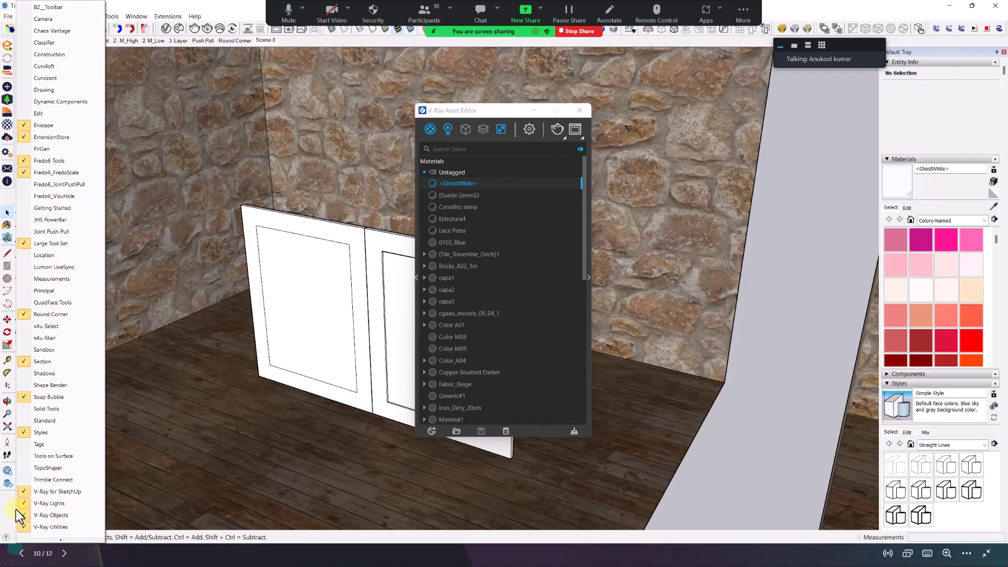
{"action": "left_click", "coordinate": [46, 232]}
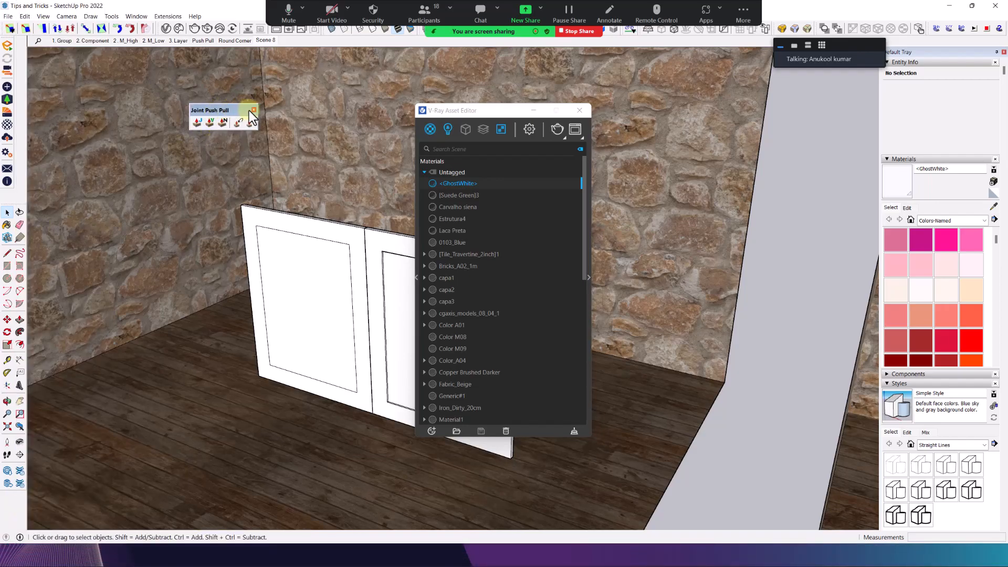
{"action": "right_click", "coordinate": [14, 512]}
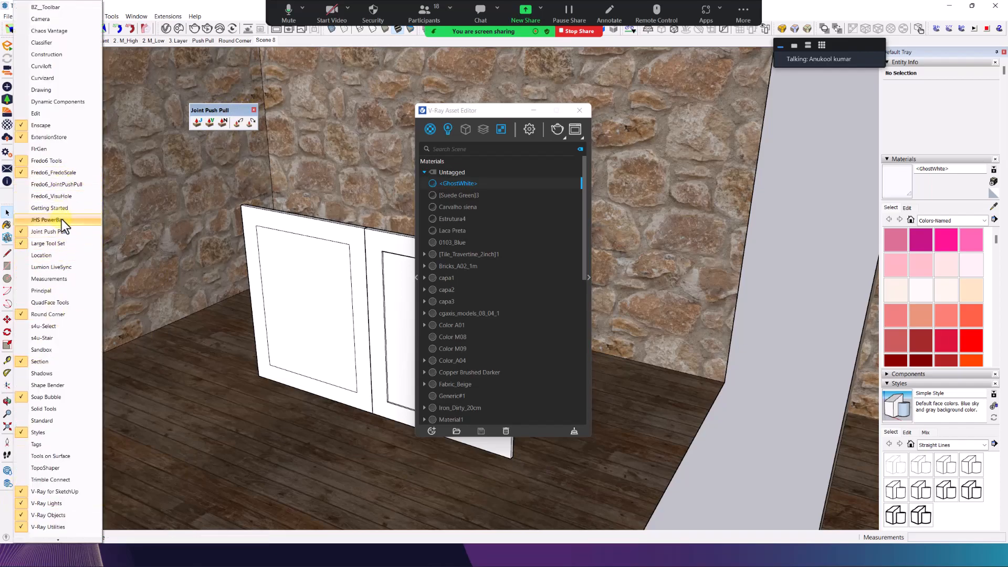
{"action": "left_click", "coordinate": [76, 184]}
{"action": "left_click", "coordinate": [253, 110]}
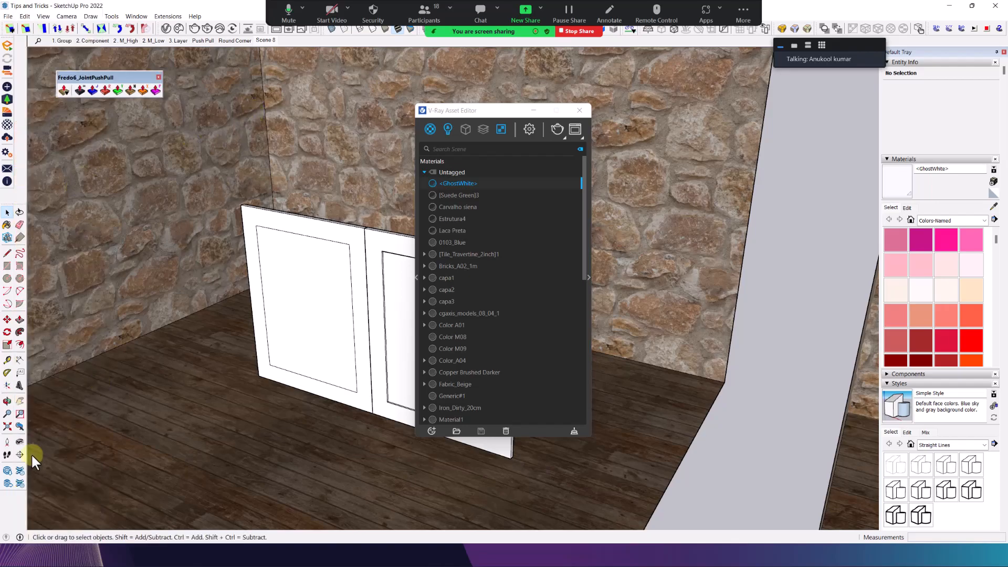
- Enable the JHS PowerBar and QuadFace Tools toolbars and arrange them in the upper left
{"action": "right_click", "coordinate": [11, 517]}
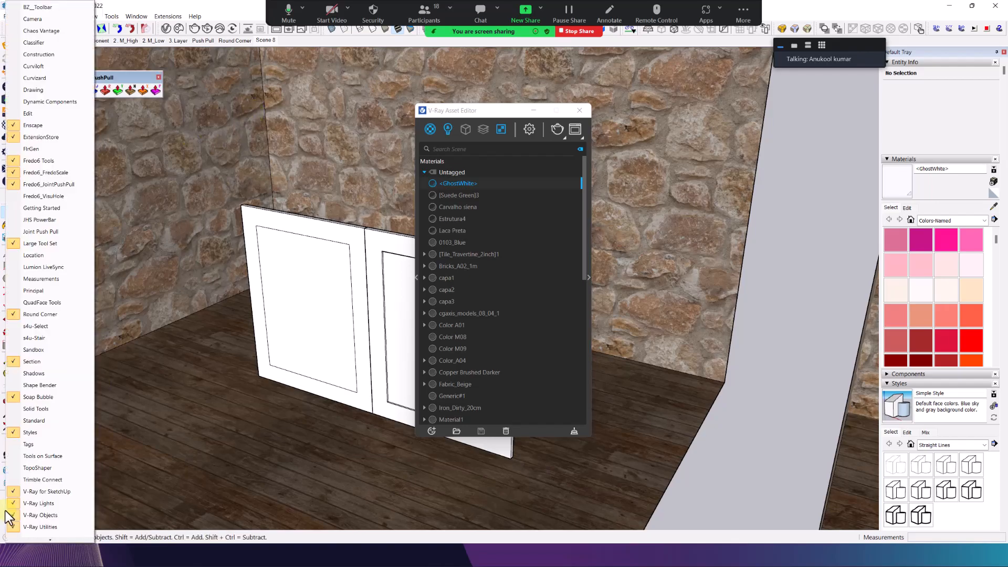
{"action": "left_click", "coordinate": [63, 221]}
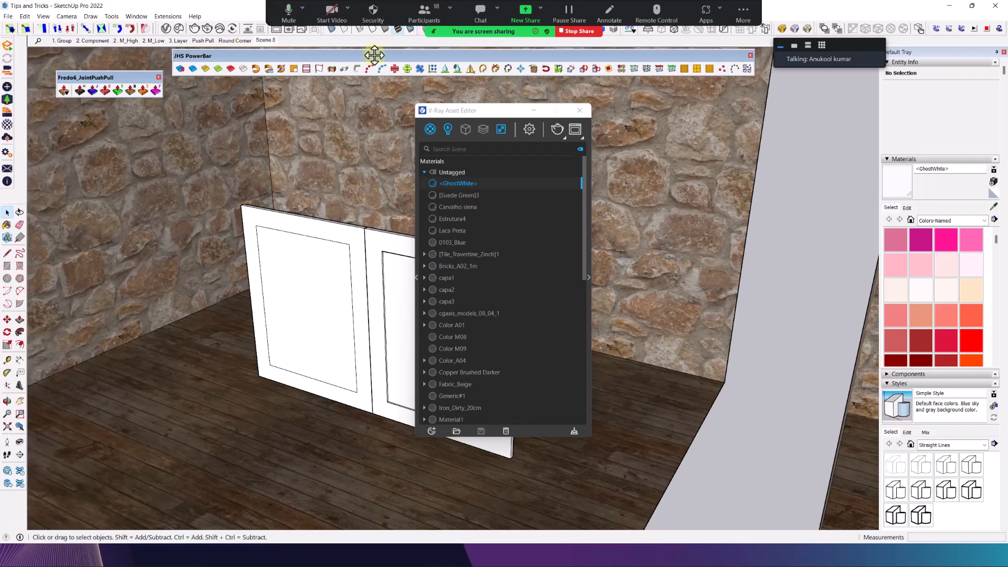
{"action": "left_click_drag", "start_coordinate": [124, 80], "coordinate": [113, 76]}
{"action": "left_click_drag", "start_coordinate": [256, 67], "coordinate": [232, 72]}
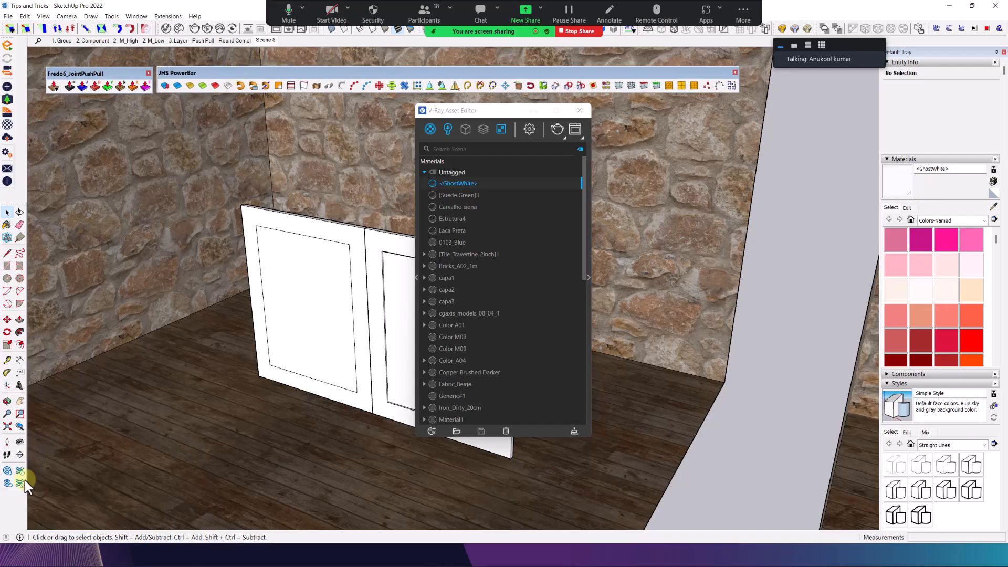
{"action": "right_click", "coordinate": [10, 506]}
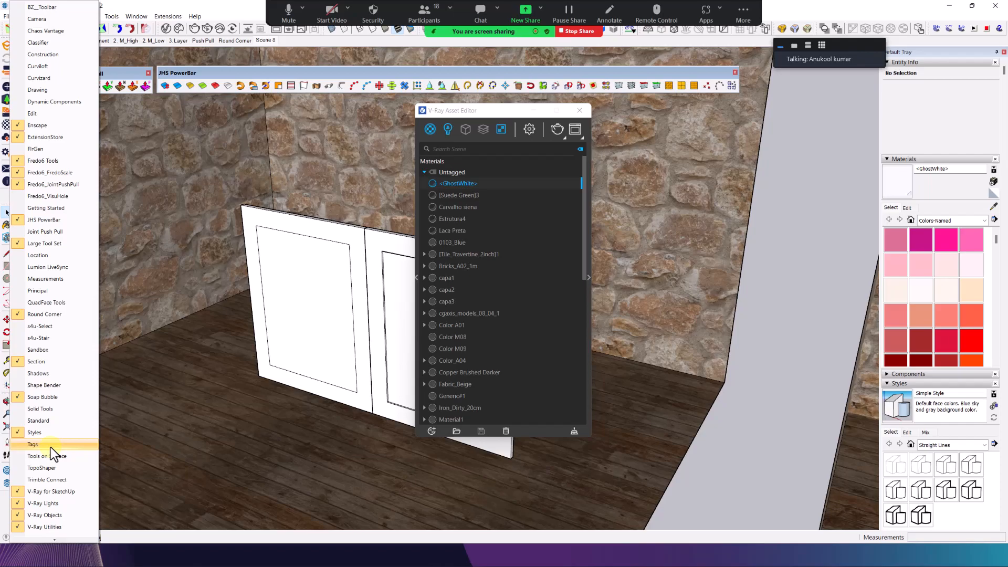
{"action": "left_click", "coordinate": [59, 291]}
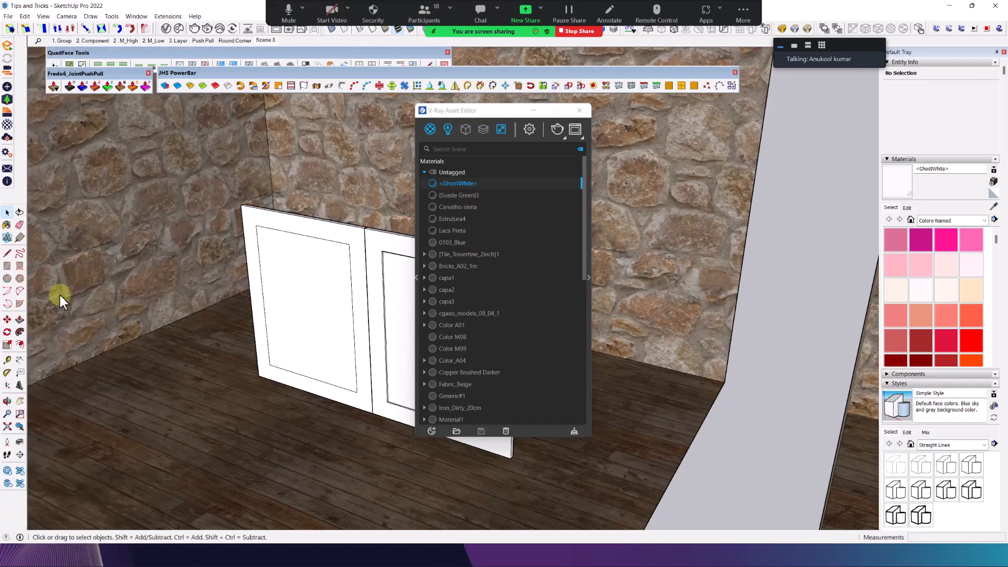
{"action": "left_click_drag", "start_coordinate": [260, 56], "coordinate": [257, 120]}
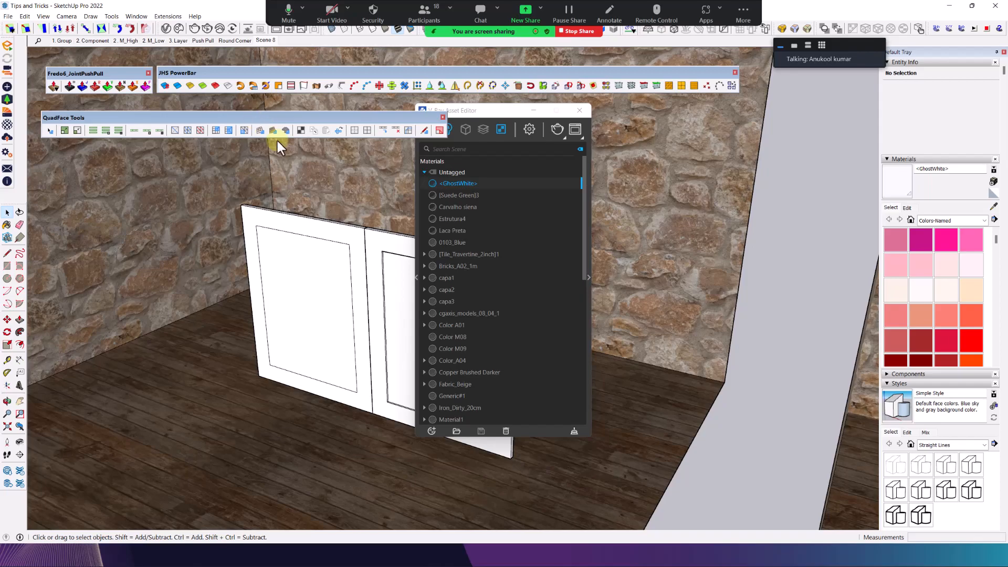
- Float Round Corner, close the Asset Editor and QuadFace Tools, and face the cabinet doors
{"action": "mouse_move", "coordinate": [776, 29]}
{"action": "left_mouse_down"}
{"action": "mouse_move", "coordinate": [767, 74]}
{"action": "mouse_move", "coordinate": [786, 88]}
{"action": "mouse_move", "coordinate": [787, 29]}
{"action": "left_mouse_up"}
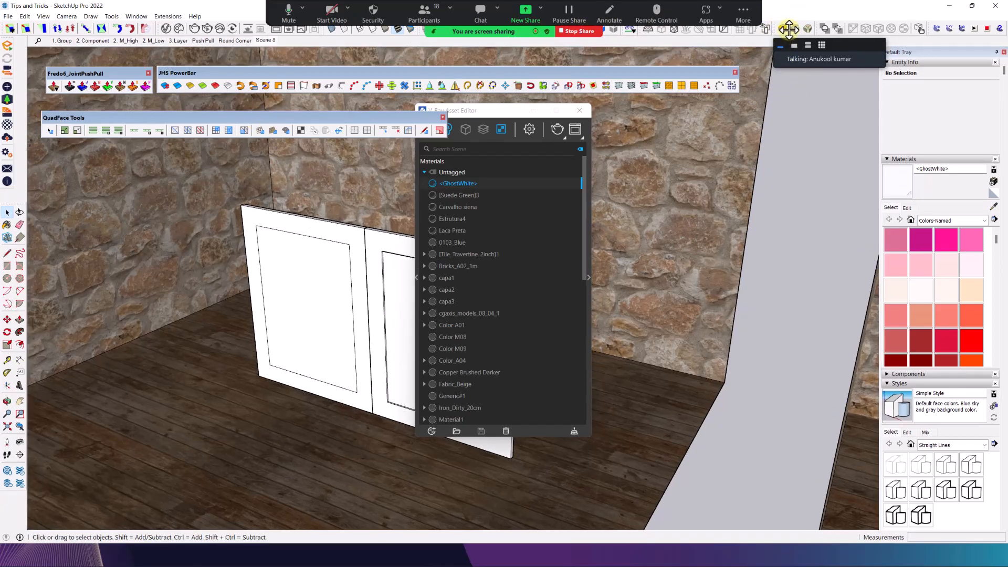
{"action": "left_click", "coordinate": [580, 110]}
{"action": "middle_click_drag", "start_coordinate": [580, 113], "coordinate": [511, 202]}
{"action": "middle_click_drag", "start_coordinate": [479, 342], "coordinate": [539, 364]}
{"action": "scroll", "coordinate": [537, 364], "scroll_direction": "up", "scroll_amount": 5}
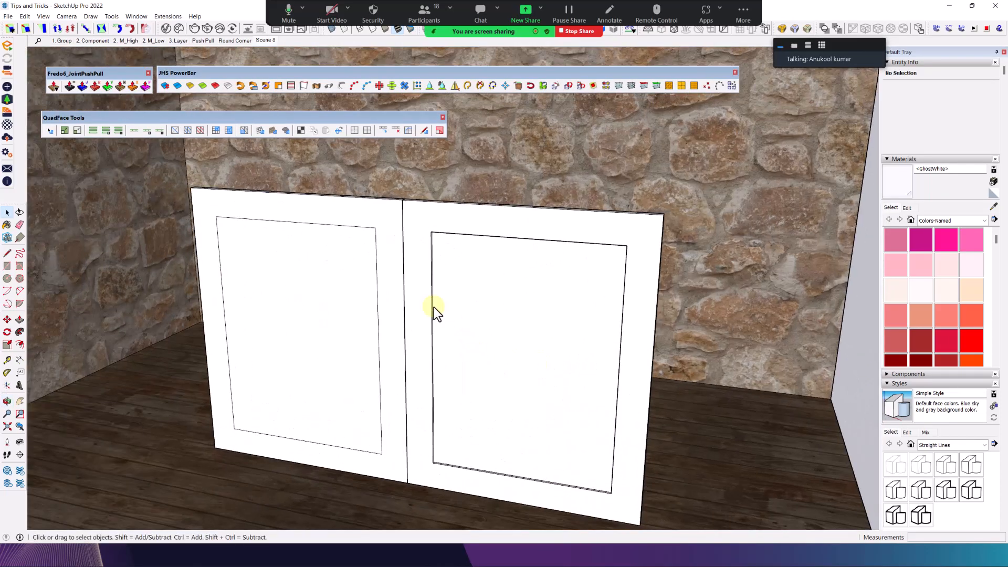
{"action": "middle_click_drag", "start_coordinate": [433, 307], "coordinate": [517, 320]}
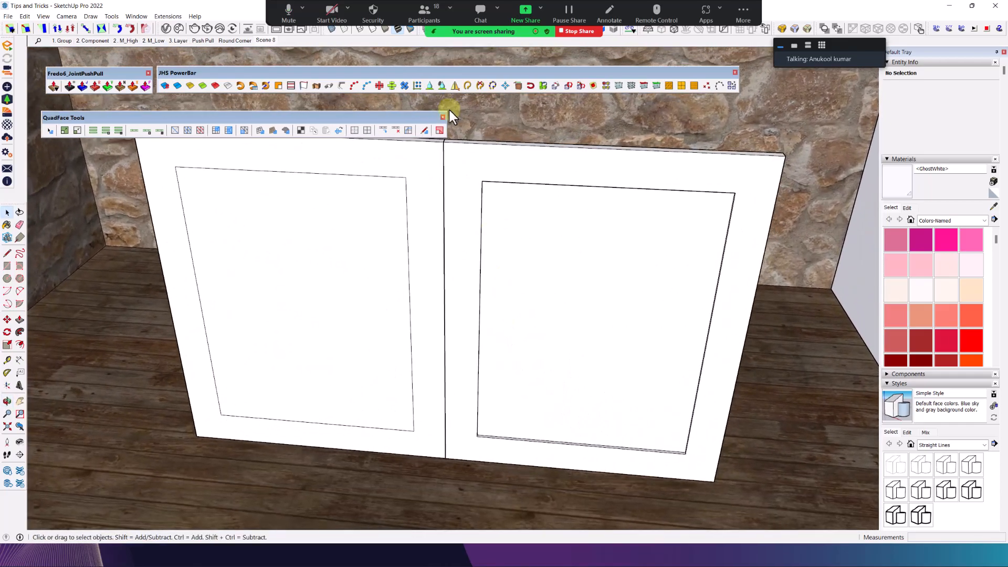
{"action": "left_click", "coordinate": [443, 117]}
{"action": "middle_click_drag", "start_coordinate": [446, 166], "coordinate": [399, 164]}
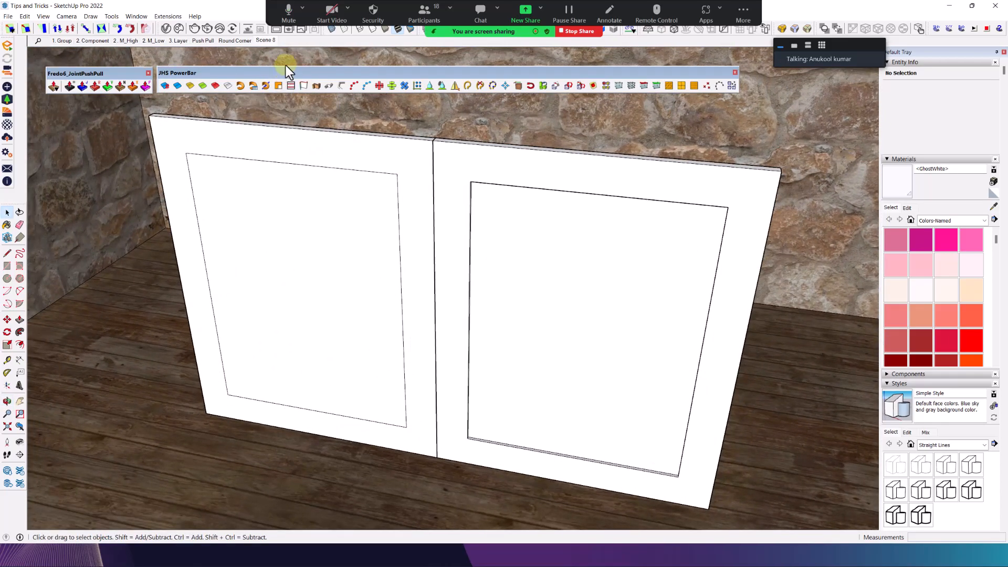
- Review the earlier white door panel render in the V-Ray Frame Buffer history
{"action": "left_click", "coordinate": [280, 32]}
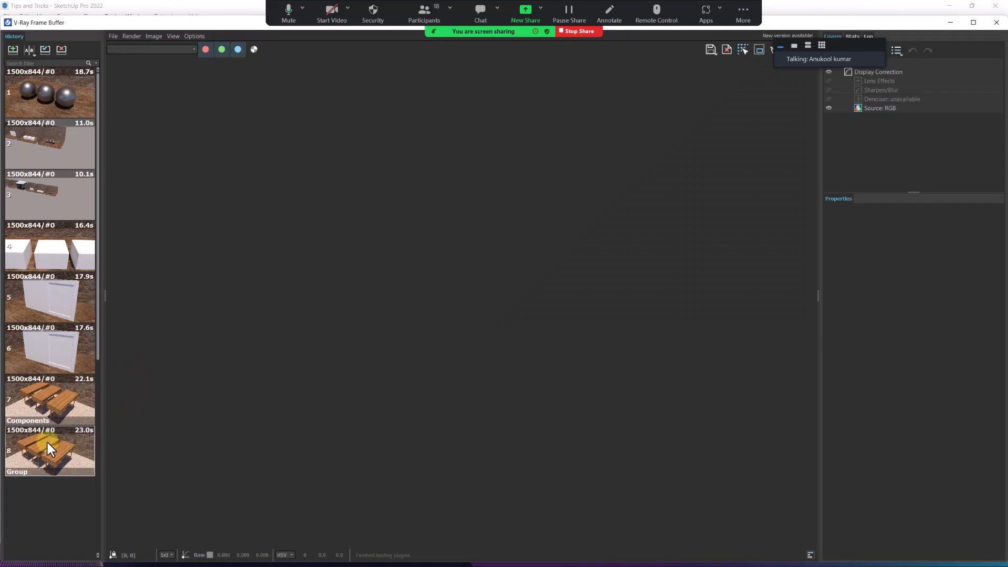
{"action": "double_click", "coordinate": [46, 357]}
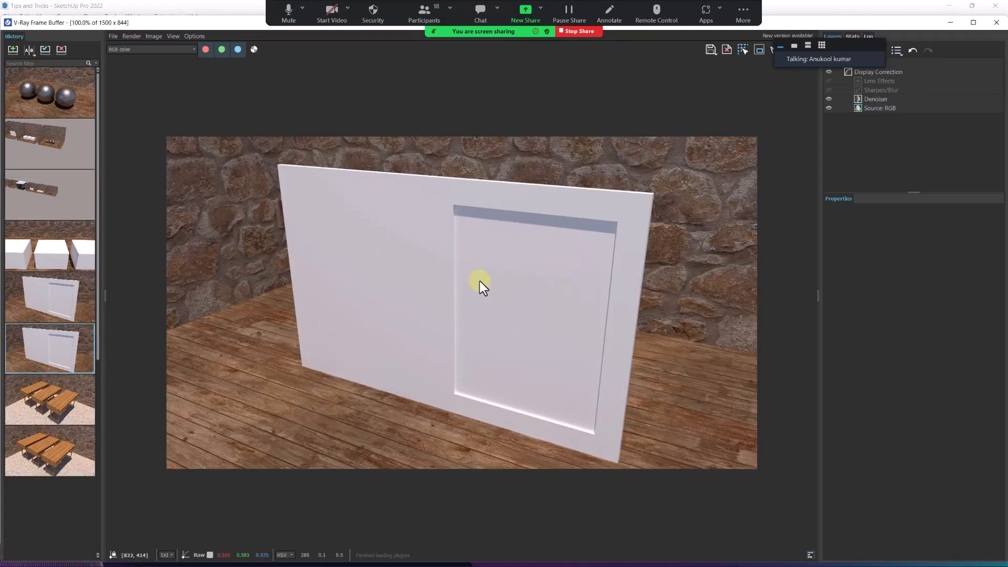
{"action": "scroll", "coordinate": [452, 215], "scroll_direction": "up", "scroll_amount": 1}
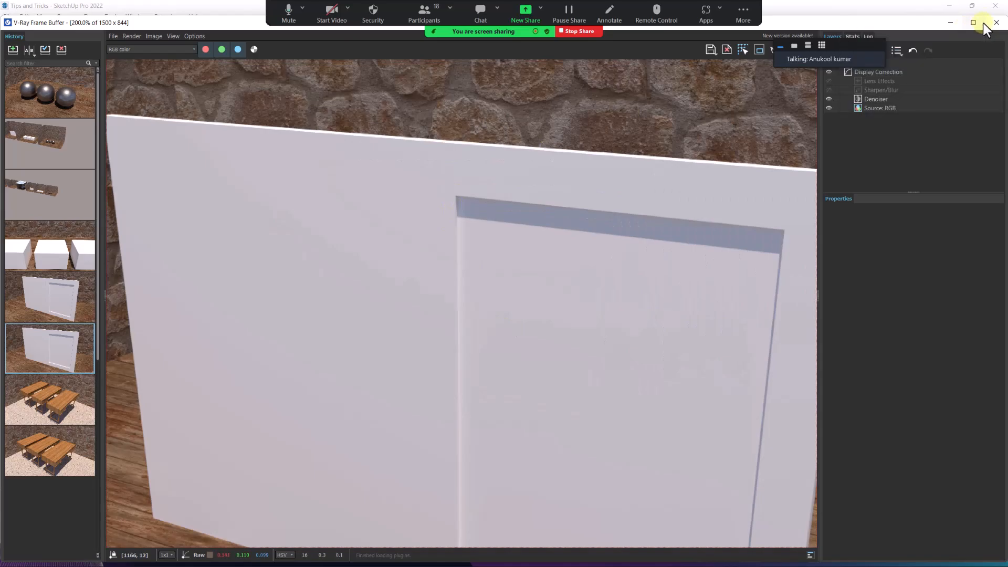
{"action": "left_click", "coordinate": [996, 22]}
{"action": "scroll", "coordinate": [502, 194], "scroll_direction": "up", "scroll_amount": 4}
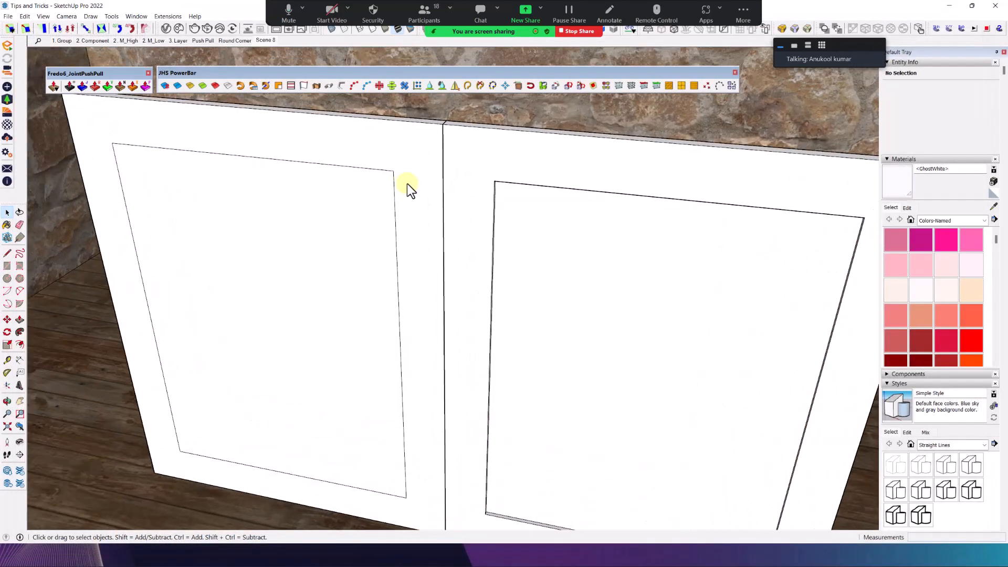
{"action": "middle_click_drag", "start_coordinate": [524, 164], "coordinate": [285, 168]}
- Enter the left door group and try pushing its inner panel face, then cancel
{"action": "left_click", "coordinate": [360, 209]}
{"action": "scroll", "coordinate": [363, 227], "scroll_direction": "up", "scroll_amount": 1}
{"action": "scroll", "coordinate": [285, 168], "scroll_direction": "up", "scroll_amount": 3}
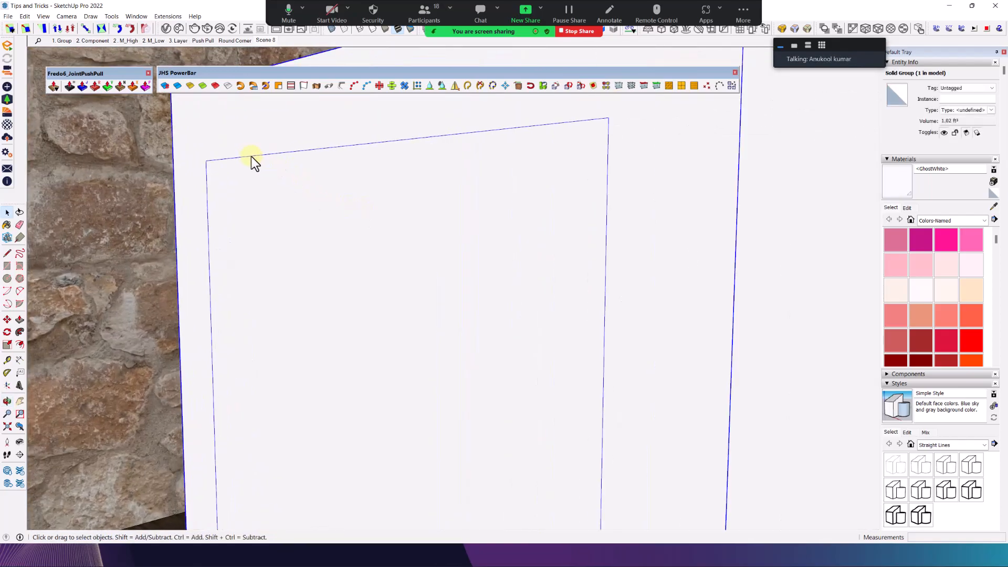
{"action": "double_click", "coordinate": [253, 156]}
{"action": "left_click", "coordinate": [507, 157]}
{"action": "middle_click_drag", "start_coordinate": [507, 156], "coordinate": [441, 166]}
{"action": "key", "text": "p"}
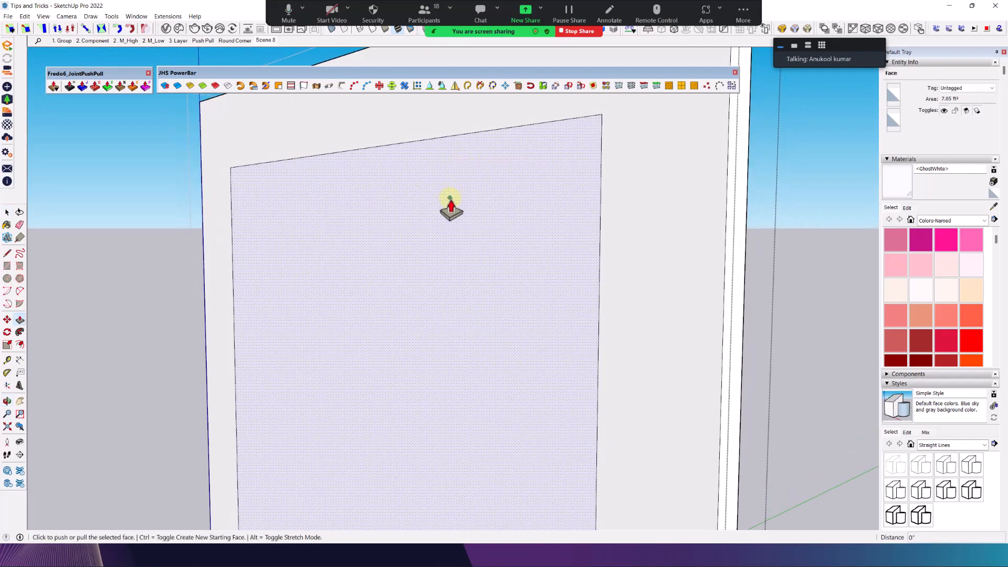
{"action": "left_click", "coordinate": [450, 198]}
{"action": "key", "text": "space"}
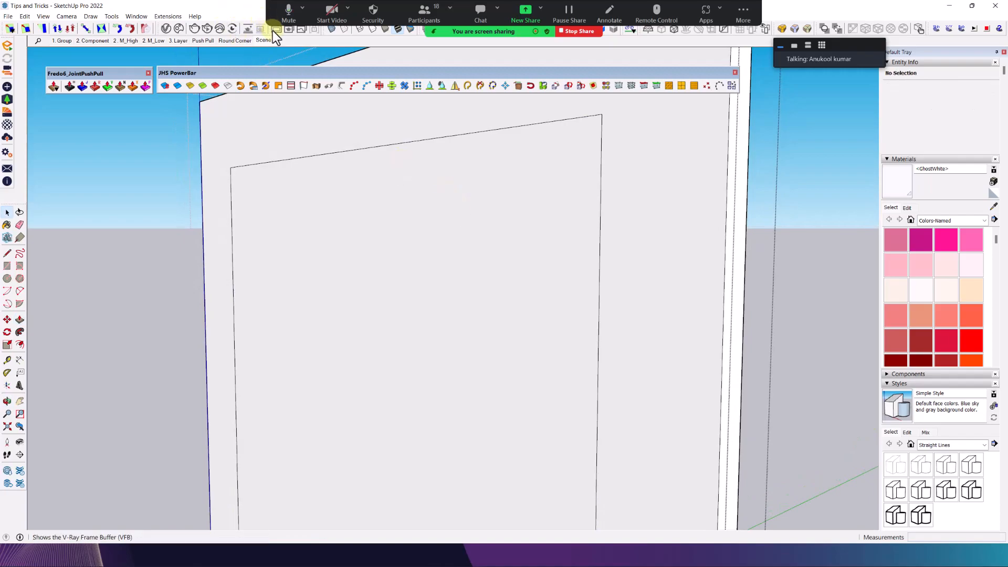
- Check the frame buffer render again and orbit around the door panel
{"action": "left_click", "coordinate": [275, 30]}
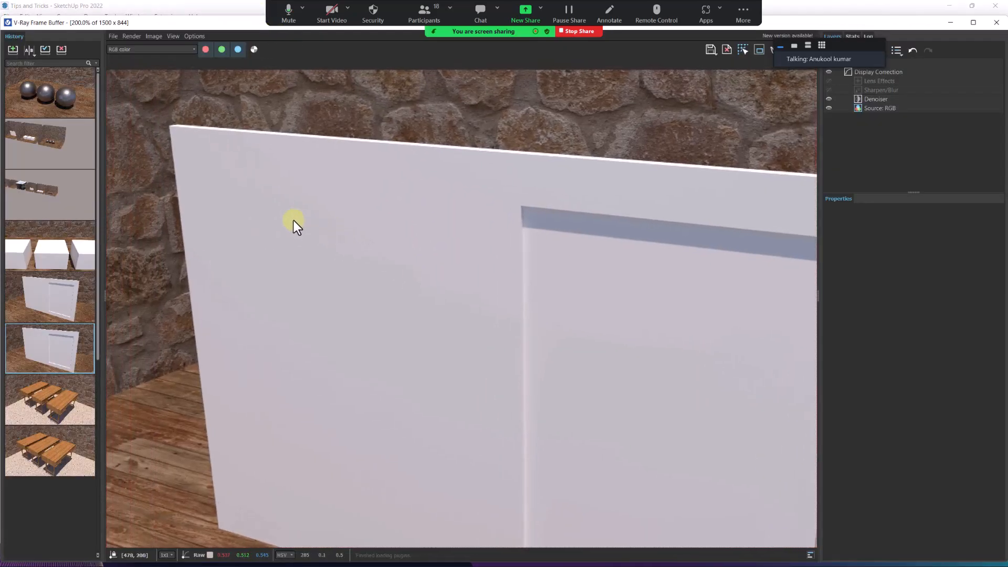
{"action": "scroll", "coordinate": [318, 228], "scroll_direction": "up", "scroll_amount": 1}
{"action": "scroll", "coordinate": [318, 228], "scroll_direction": "down", "scroll_amount": 2}
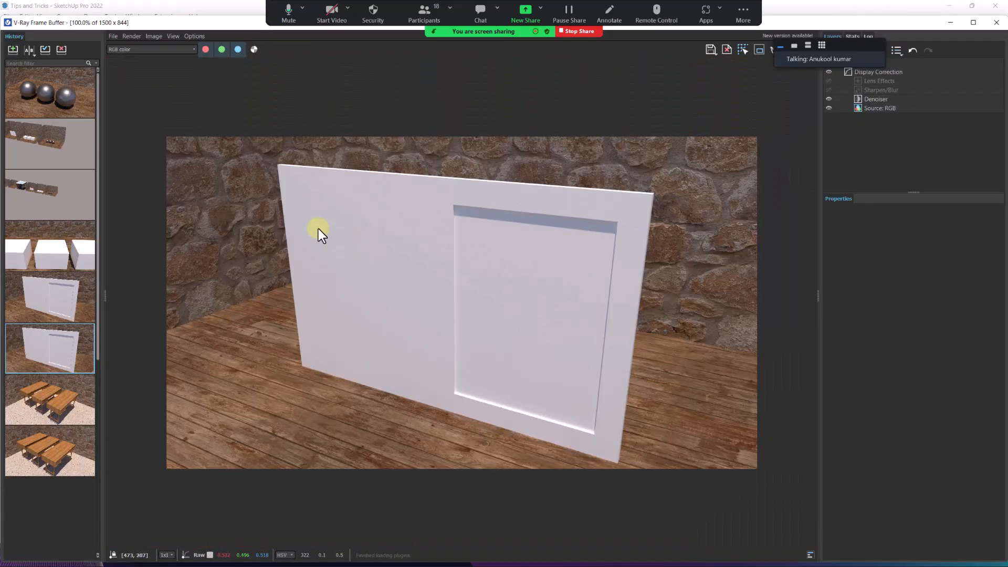
{"action": "left_click", "coordinate": [995, 23]}
{"action": "scroll", "coordinate": [439, 261], "scroll_direction": "up", "scroll_amount": 3}
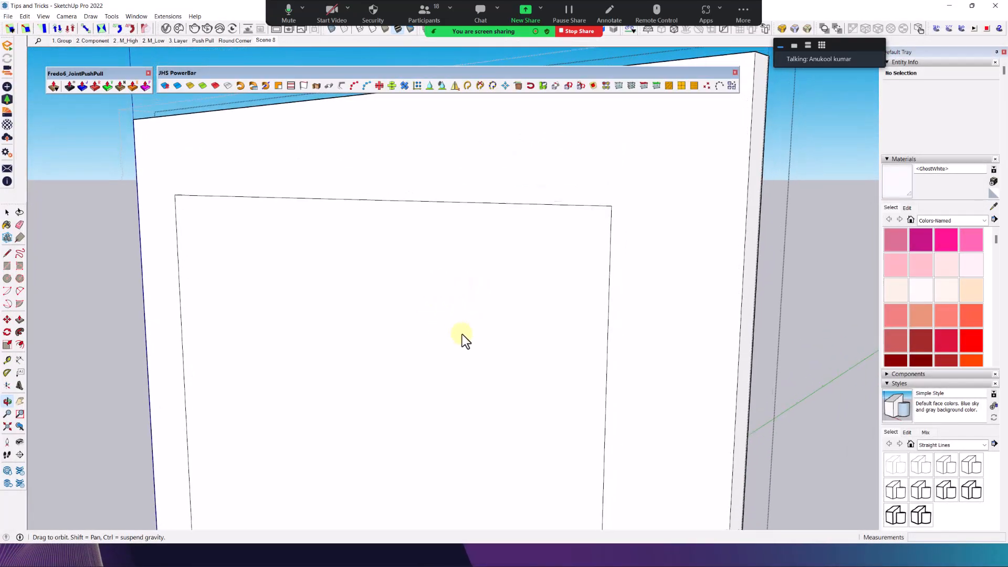
{"action": "left_click_drag", "start_coordinate": [462, 335], "coordinate": [244, 204]}
{"action": "key", "text": "space"}
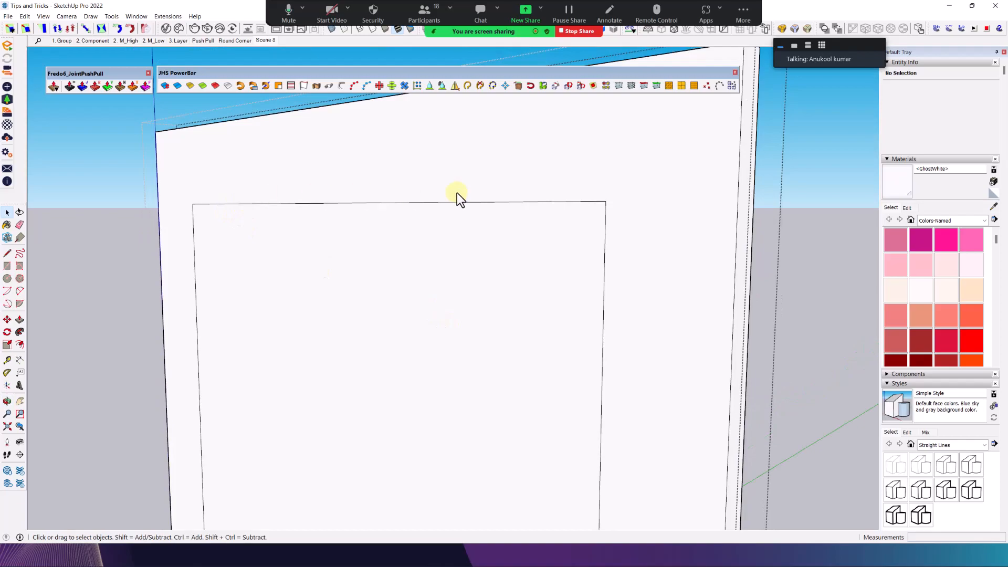
- Briefly open the V-Ray materials list and frame buffer, then close both
{"action": "left_click", "coordinate": [169, 29]}
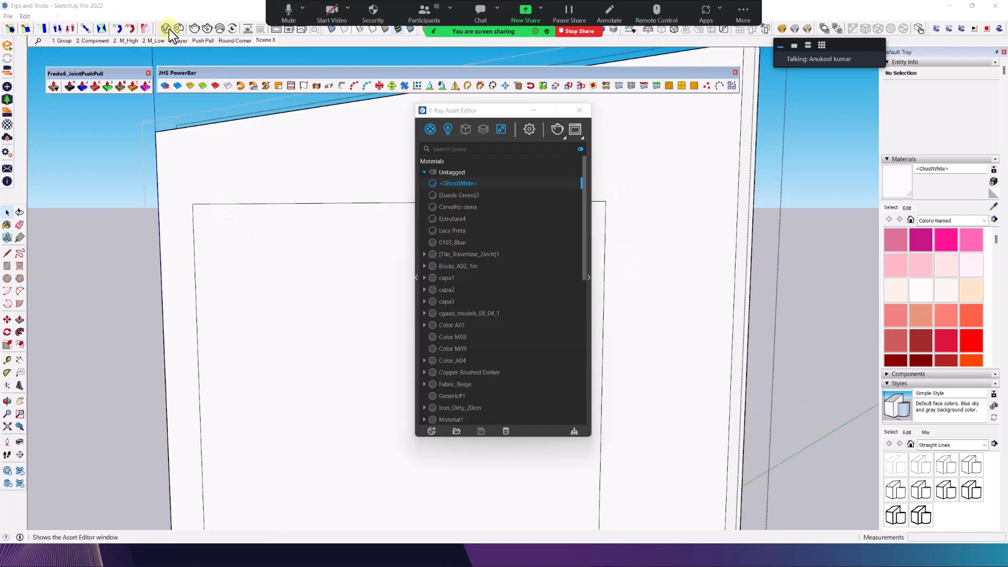
{"action": "left_click", "coordinate": [576, 125]}
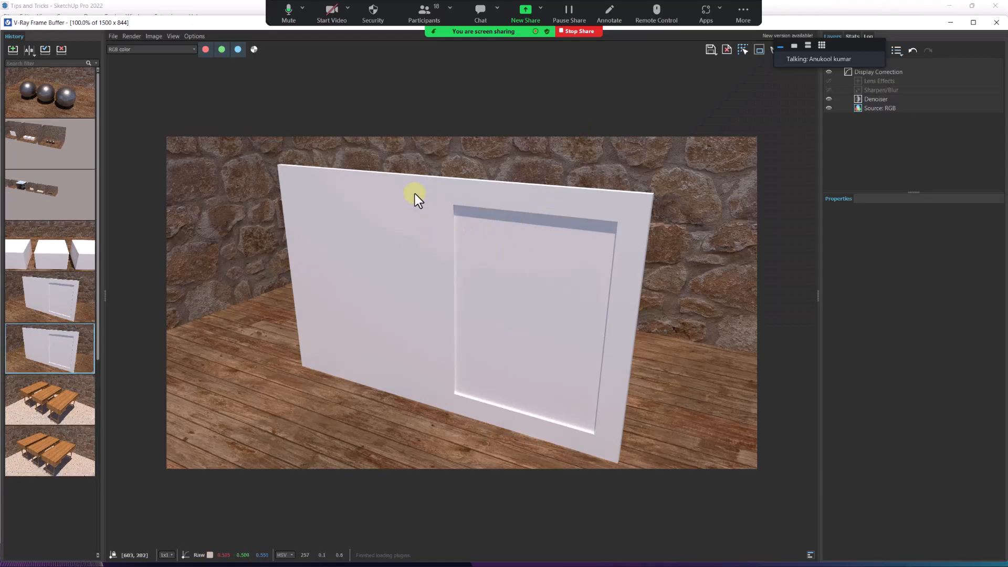
{"action": "left_click", "coordinate": [997, 23]}
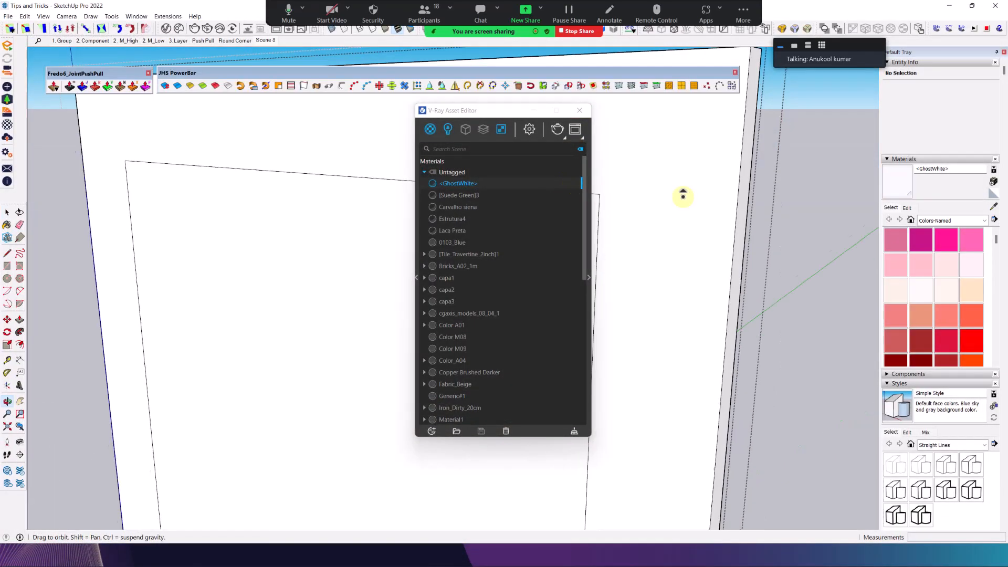
{"action": "left_click", "coordinate": [584, 117]}
{"action": "scroll", "coordinate": [569, 159], "scroll_direction": "down", "scroll_amount": 2}
- Exit the door group and move the right door 3mm along the red axis
{"action": "key", "text": "Escape"}
{"action": "middle_click_drag", "start_coordinate": [486, 204], "coordinate": [588, 229]}
{"action": "scroll", "coordinate": [604, 197], "scroll_direction": "down", "scroll_amount": 2}
{"action": "scroll", "coordinate": [588, 228], "scroll_direction": "up", "scroll_amount": 2}
{"action": "scroll", "coordinate": [508, 149], "scroll_direction": "up", "scroll_amount": 4}
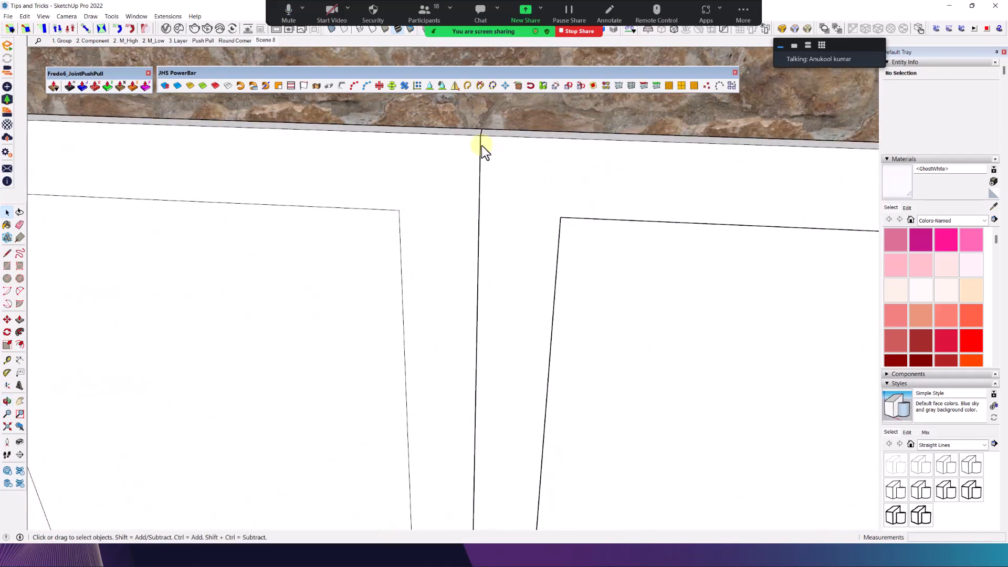
{"action": "left_click", "coordinate": [486, 147]}
{"action": "key", "text": "m"}
{"action": "left_click", "coordinate": [508, 150]}
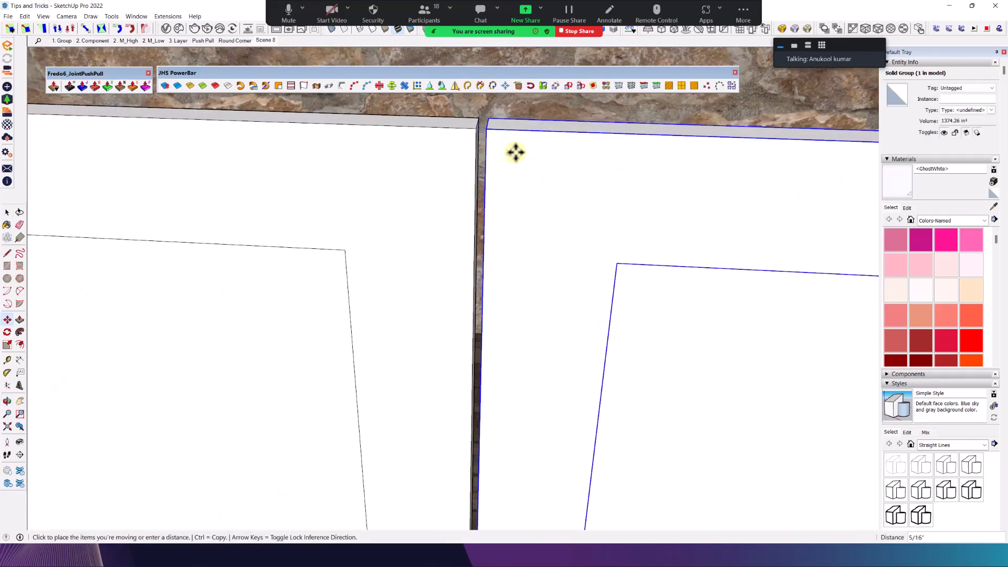
{"action": "key", "text": "Return"}
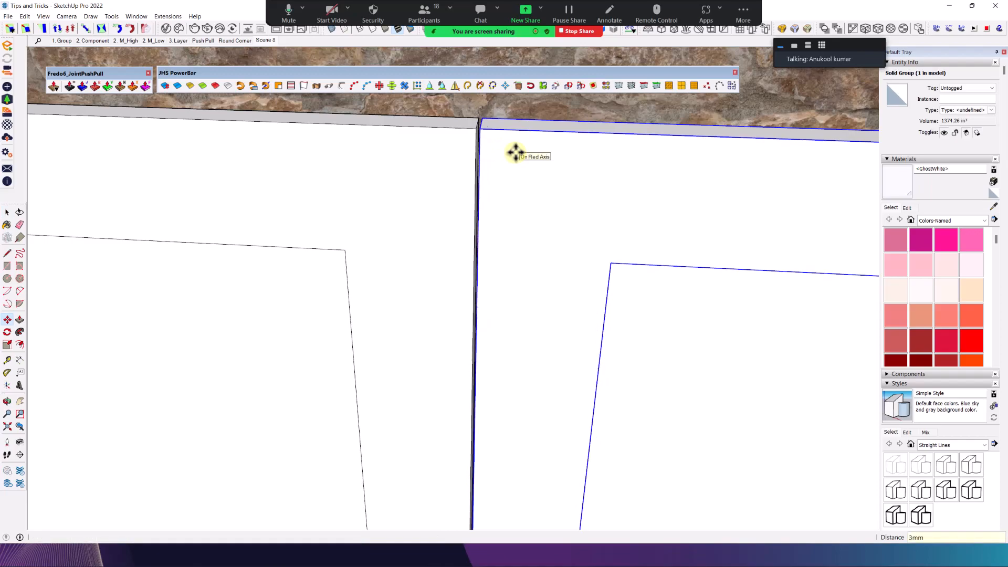
{"action": "key", "text": "space"}
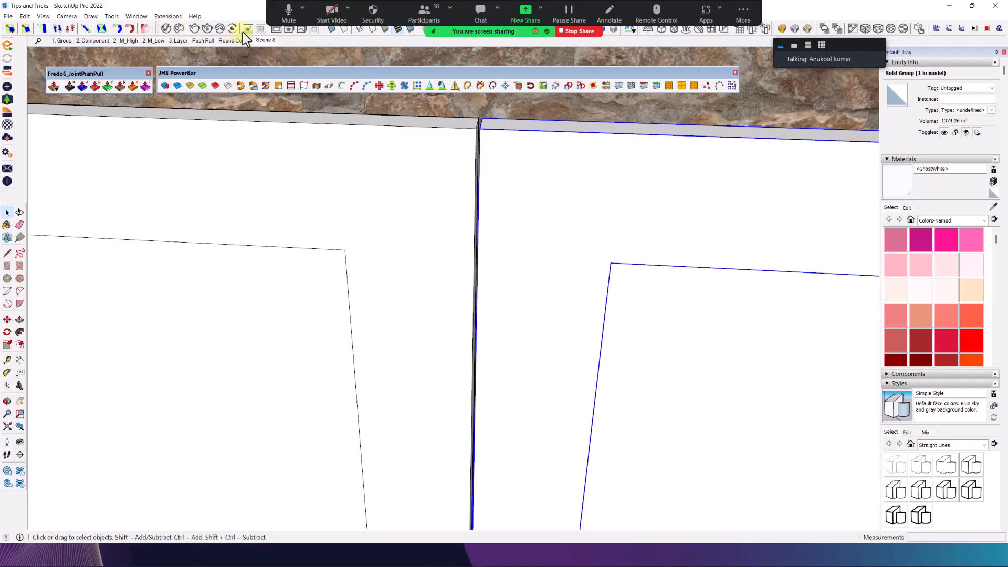
- Compare with an earlier door-panel render in the V-Ray Frame Buffer, inspecting the top edge
{"action": "left_click", "coordinate": [274, 29]}
{"action": "left_click", "coordinate": [59, 292]}
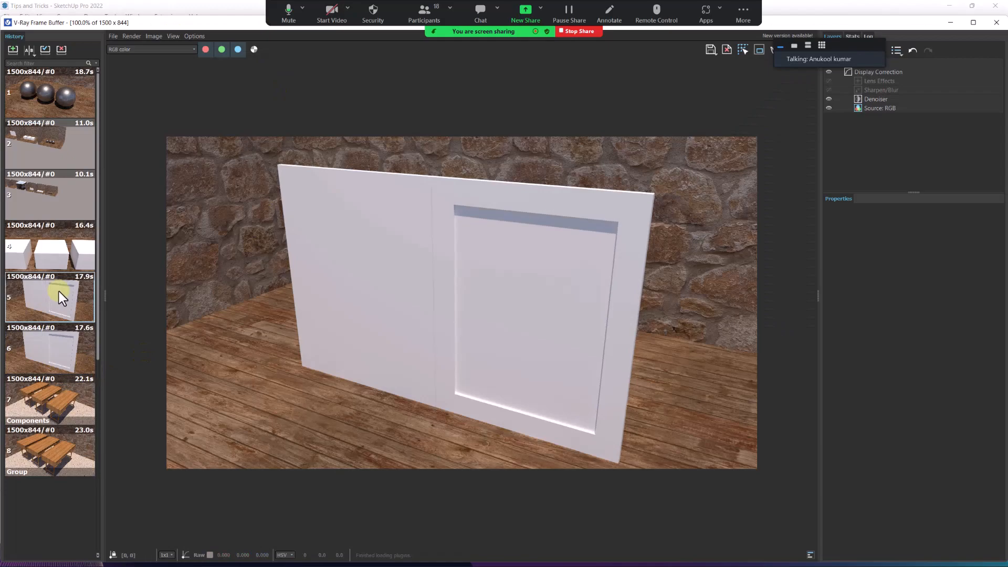
{"action": "scroll", "coordinate": [438, 230], "scroll_direction": "up", "scroll_amount": 2}
{"action": "middle_click_drag", "start_coordinate": [426, 232], "coordinate": [442, 421]}
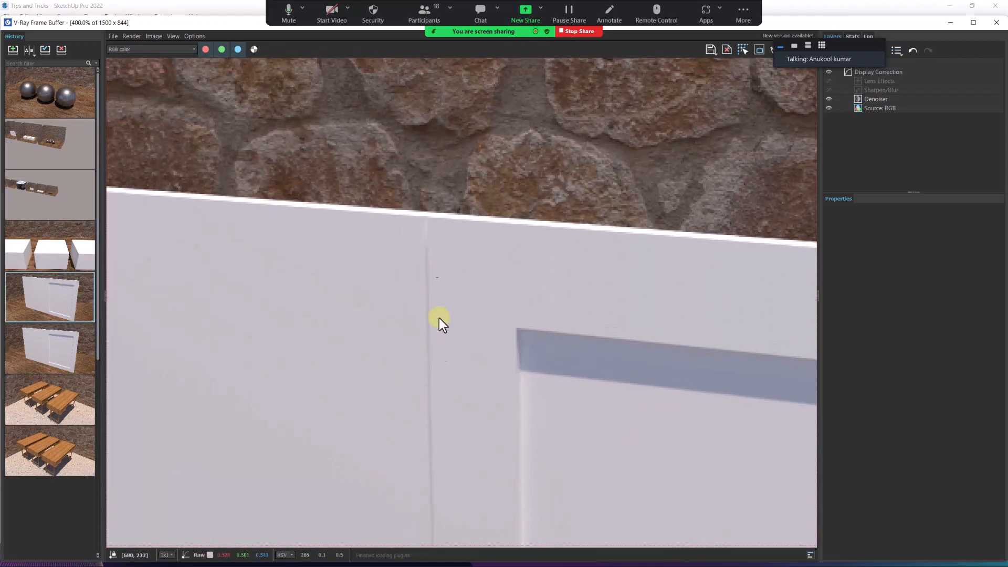
{"action": "scroll", "coordinate": [430, 225], "scroll_direction": "up", "scroll_amount": 2}
{"action": "scroll", "coordinate": [416, 244], "scroll_direction": "down", "scroll_amount": 4}
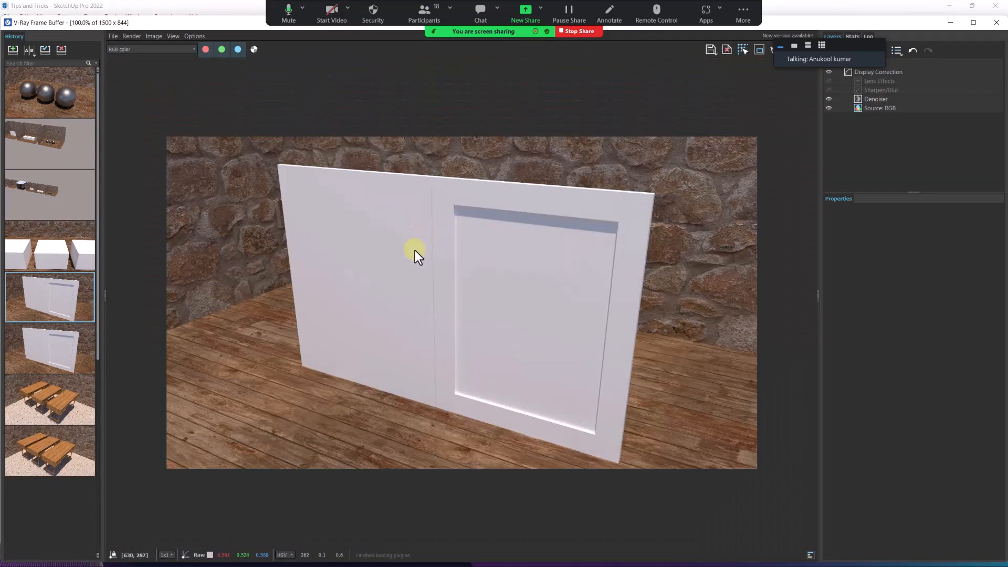
{"action": "left_click", "coordinate": [996, 23]}
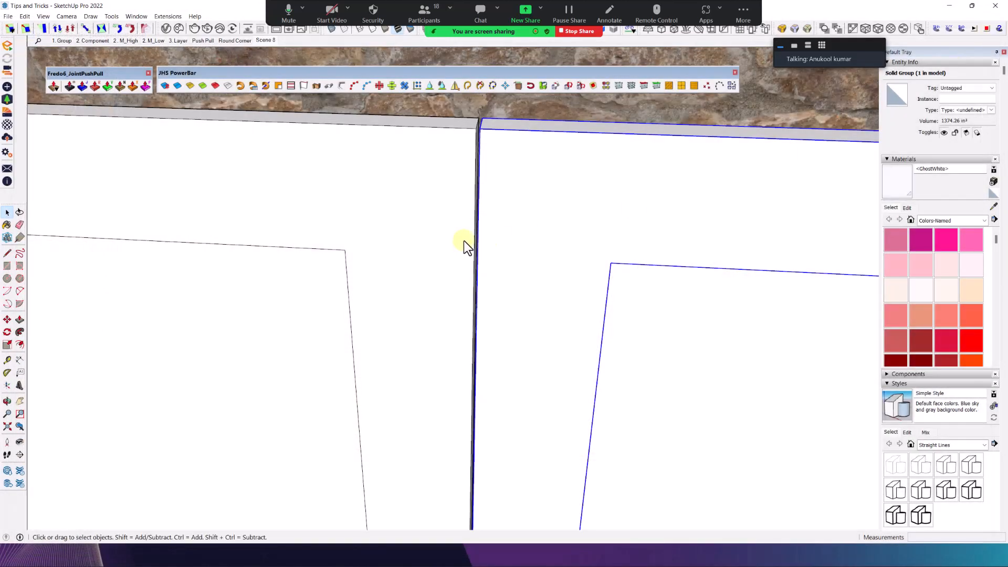
- Orbit toward the doors and move a floating toolbar out of the way
{"action": "scroll", "coordinate": [464, 240], "scroll_direction": "down", "scroll_amount": 3}
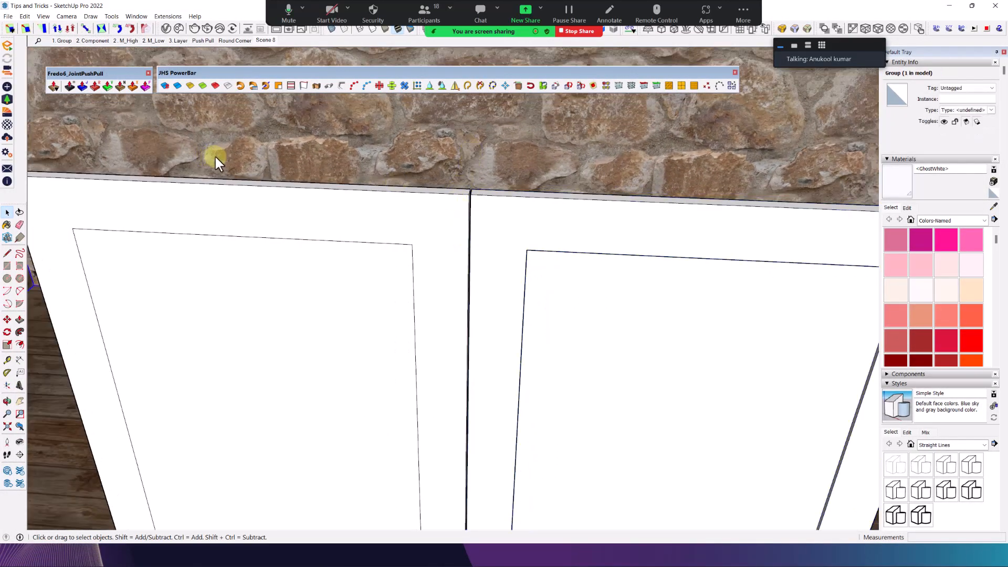
{"action": "middle_click_drag", "start_coordinate": [518, 179], "coordinate": [459, 191], "text": "shift"}
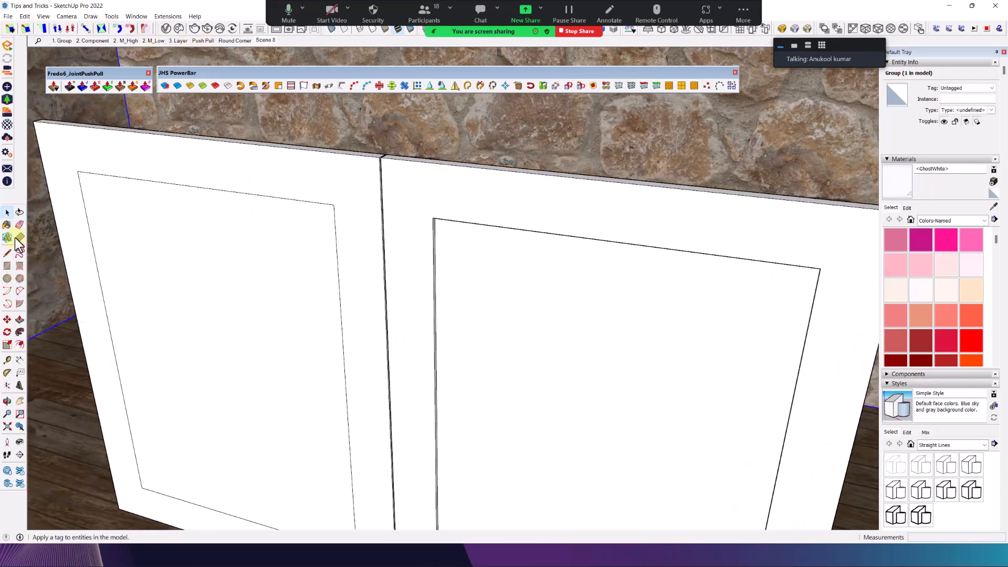
{"action": "middle_click_drag", "start_coordinate": [339, 169], "coordinate": [344, 193]}
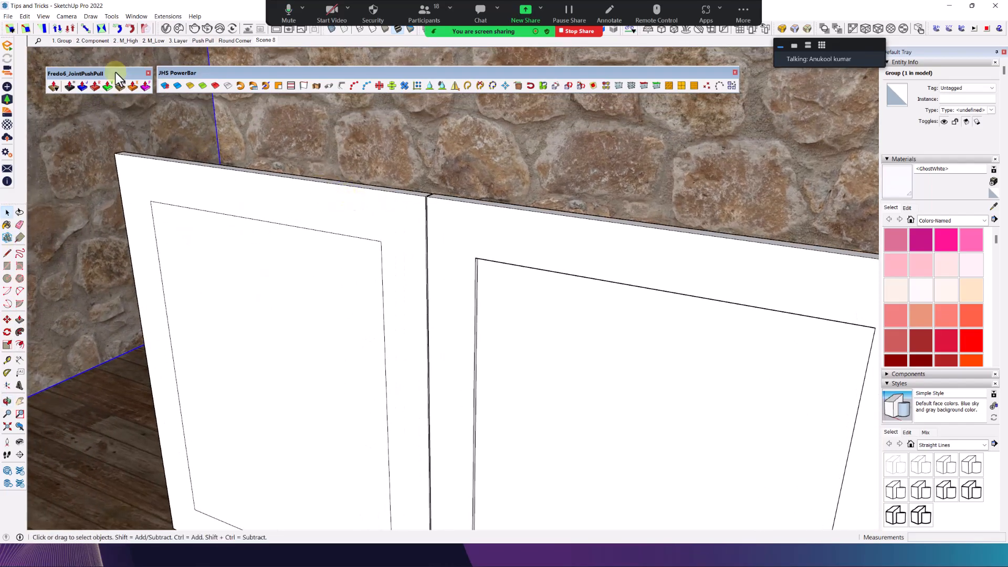
{"action": "left_click_drag", "start_coordinate": [115, 72], "coordinate": [110, 77]}
{"action": "middle_click_drag", "start_coordinate": [117, 227], "coordinate": [156, 183], "text": "shift"}
- Inside the door group, push the inner panel face back 3/8" and exit the group
{"action": "double_click", "coordinate": [338, 204]}
{"action": "scroll", "coordinate": [281, 209], "scroll_direction": "up", "scroll_amount": 5}
{"action": "left_click", "coordinate": [281, 209]}
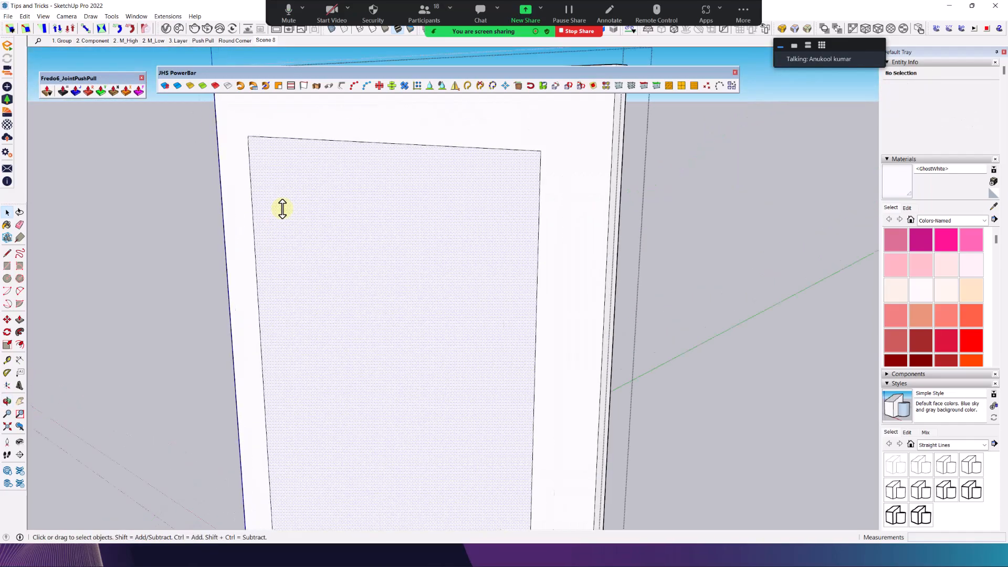
{"action": "key", "text": "p"}
{"action": "left_click", "coordinate": [302, 210]}
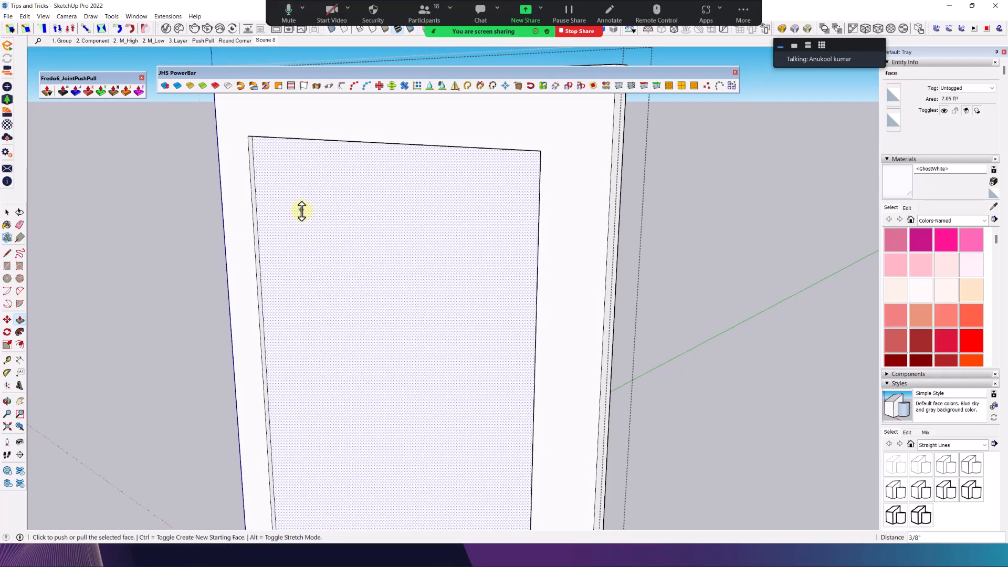
{"action": "middle_click_drag", "start_coordinate": [302, 210], "coordinate": [268, 146]}
{"action": "key", "text": "space"}
{"action": "key", "text": "Escape"}
- Orbit past the stone pillar toward the room with the three white boxes
{"action": "scroll", "coordinate": [392, 259], "scroll_direction": "down", "scroll_amount": 8}
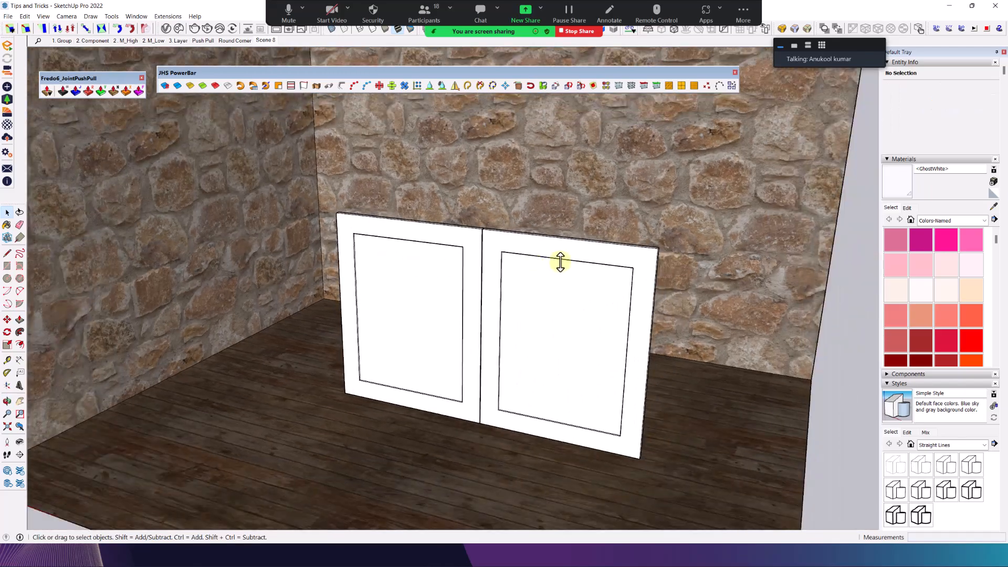
{"action": "middle_click_drag", "start_coordinate": [560, 258], "coordinate": [245, 207]}
{"action": "scroll", "coordinate": [245, 206], "scroll_direction": "down", "scroll_amount": 4}
- Centre the three white boxes in view and briefly open the frame buffer
{"action": "middle_click_drag", "start_coordinate": [409, 285], "coordinate": [461, 288]}
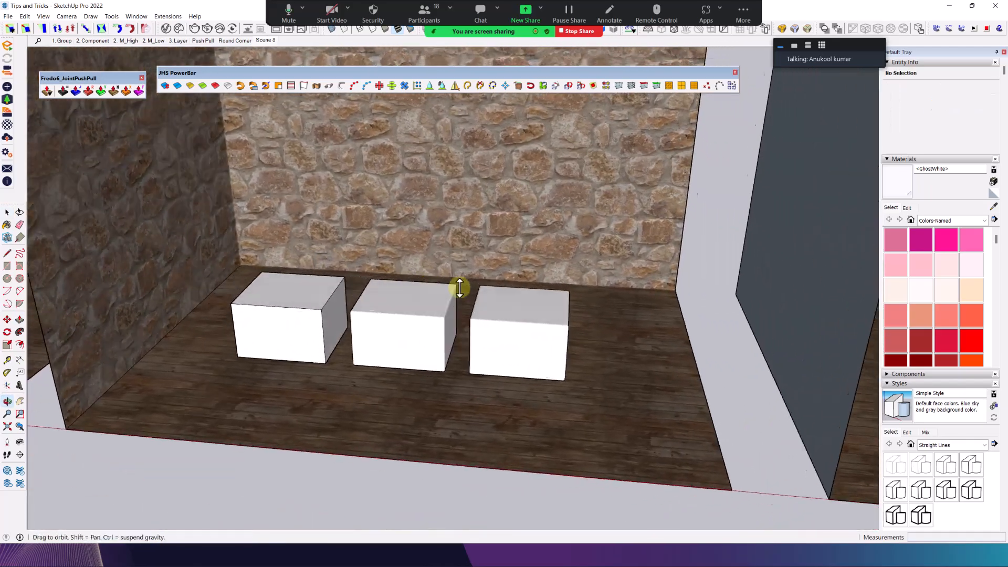
{"action": "scroll", "coordinate": [367, 333], "scroll_direction": "up", "scroll_amount": 4}
{"action": "middle_click_drag", "start_coordinate": [367, 333], "coordinate": [474, 297], "text": "shift"}
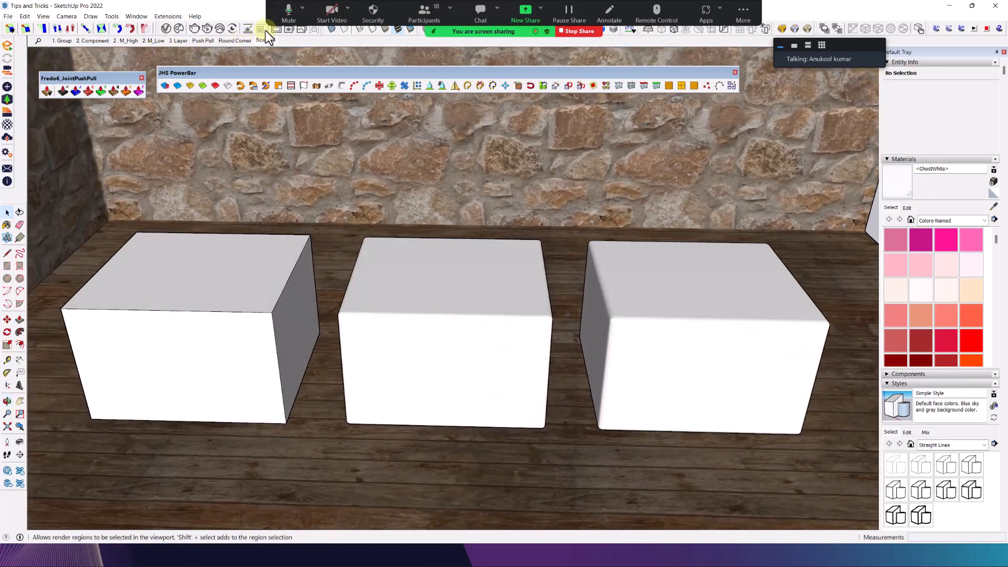
{"action": "left_click", "coordinate": [275, 32]}
{"action": "left_click", "coordinate": [995, 23]}
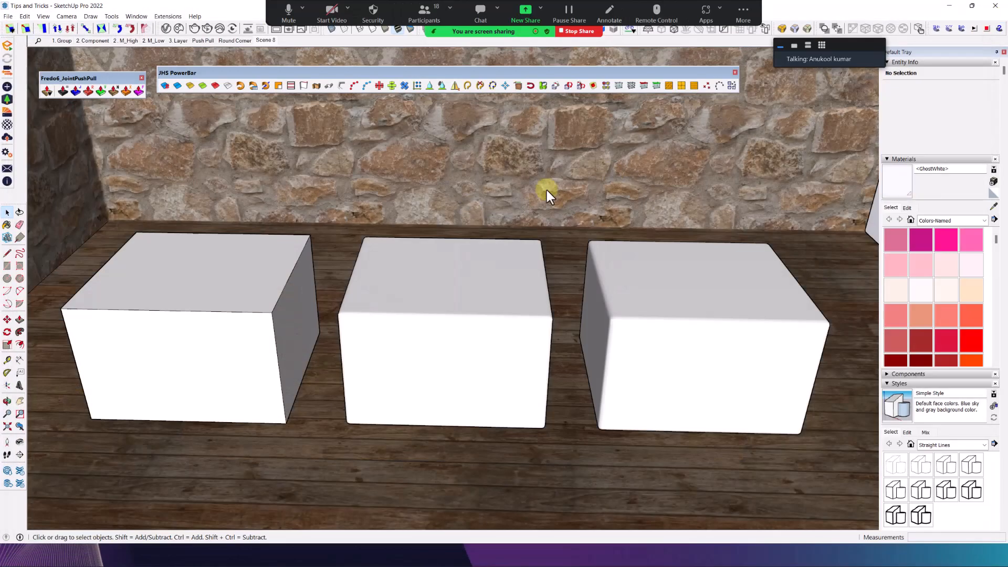
- Select faces of the three boxes, then select the whole middle and right boxes
{"action": "left_click", "coordinate": [219, 298]}
{"action": "left_click", "coordinate": [443, 336]}
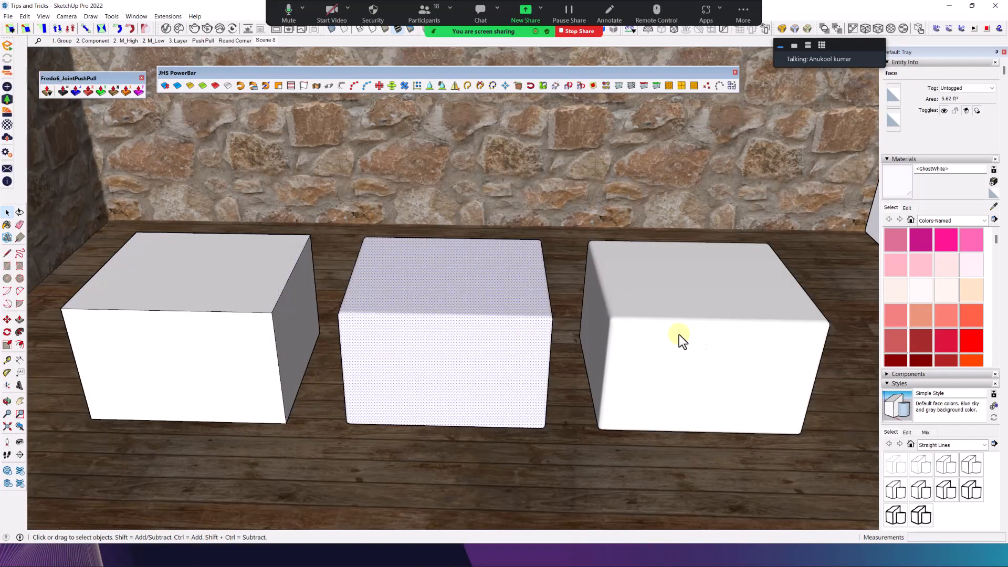
{"action": "left_click", "coordinate": [704, 335]}
{"action": "triple_click", "coordinate": [423, 317]}
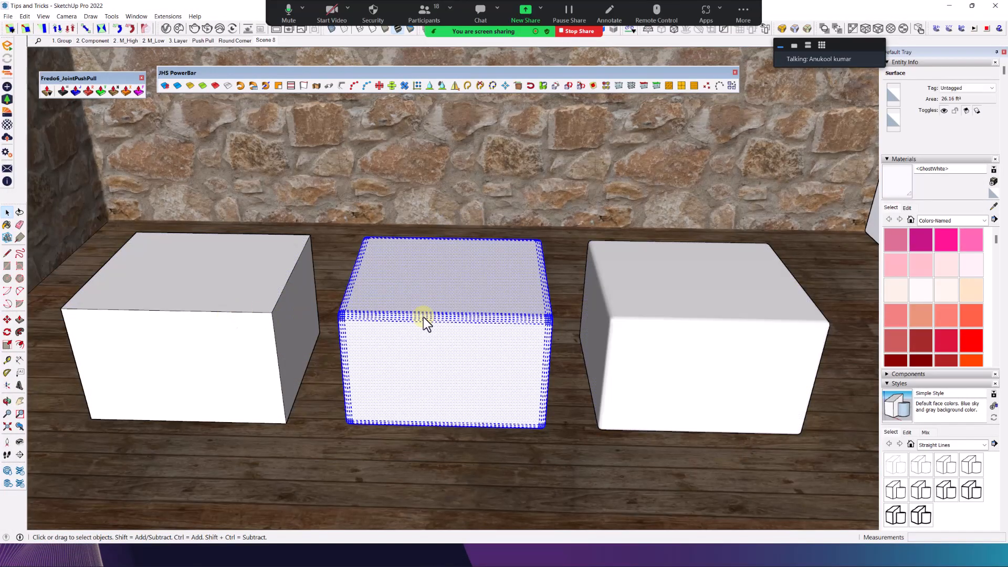
{"action": "scroll", "coordinate": [606, 348], "scroll_direction": "up", "scroll_amount": 3}
{"action": "triple_click", "coordinate": [638, 317], "text": "ctrl"}
{"action": "scroll", "coordinate": [638, 317], "scroll_direction": "up", "scroll_amount": 8}
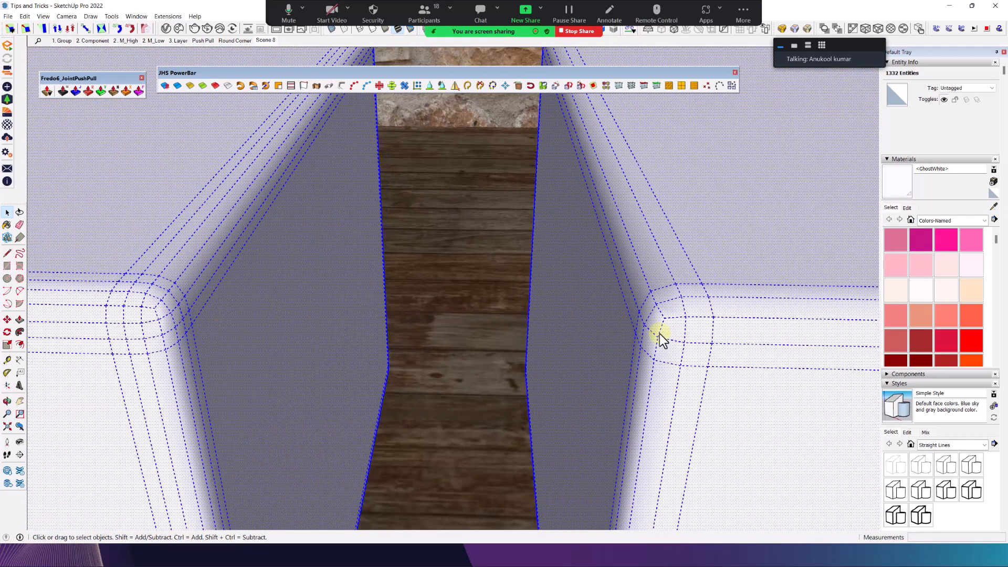
- Orbit and zoom in on the rounded corners of the right and left boxes
{"action": "middle_click_drag", "start_coordinate": [669, 308], "coordinate": [642, 286]}
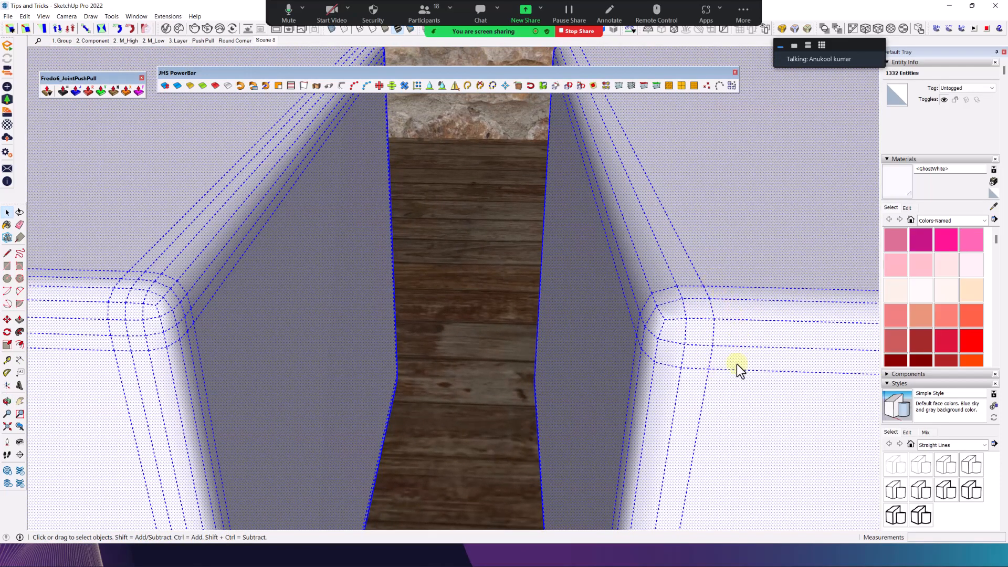
{"action": "middle_click_drag", "start_coordinate": [224, 336], "coordinate": [432, 342]}
{"action": "scroll", "coordinate": [395, 321], "scroll_direction": "up", "scroll_amount": 1}
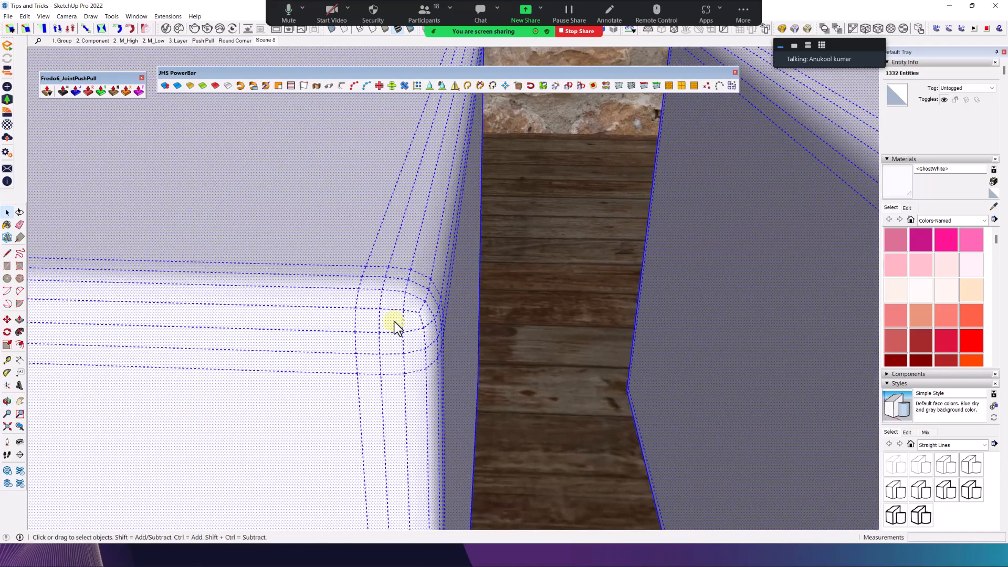
{"action": "scroll", "coordinate": [307, 383], "scroll_direction": "down", "scroll_amount": 5}
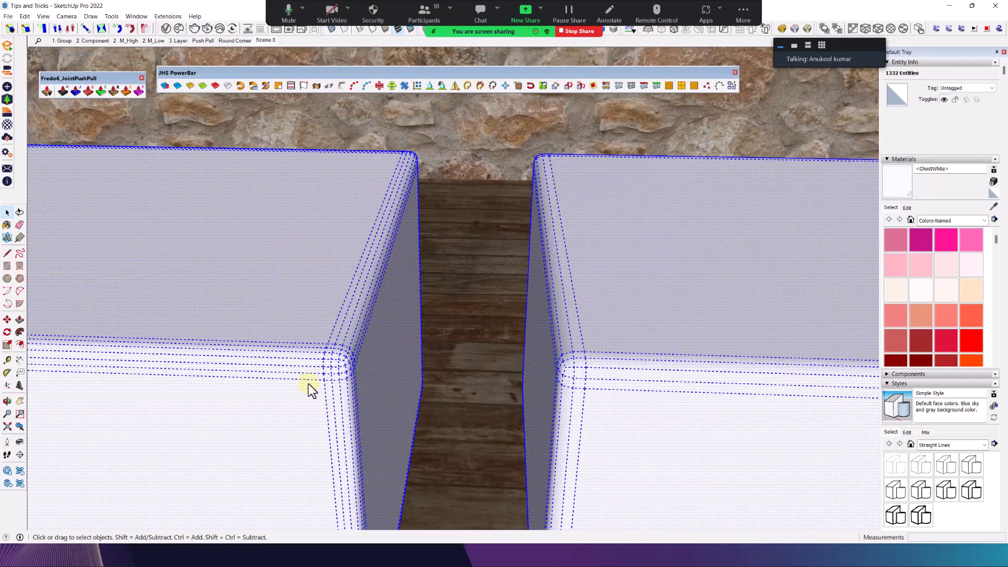
- Load the three-boxes render from the VFB history and zoom along its rounded edge
{"action": "left_click", "coordinate": [276, 32]}
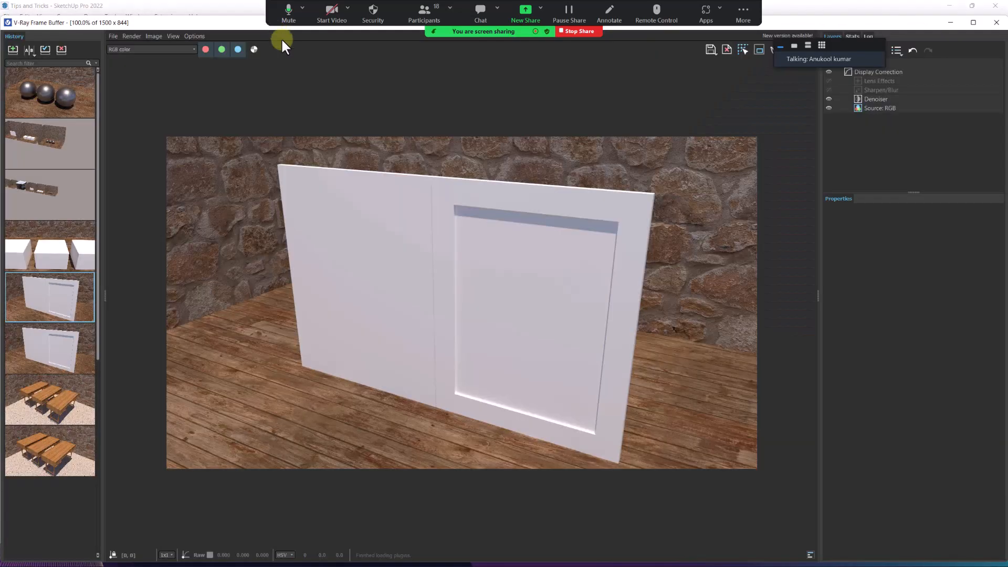
{"action": "left_click", "coordinate": [27, 254]}
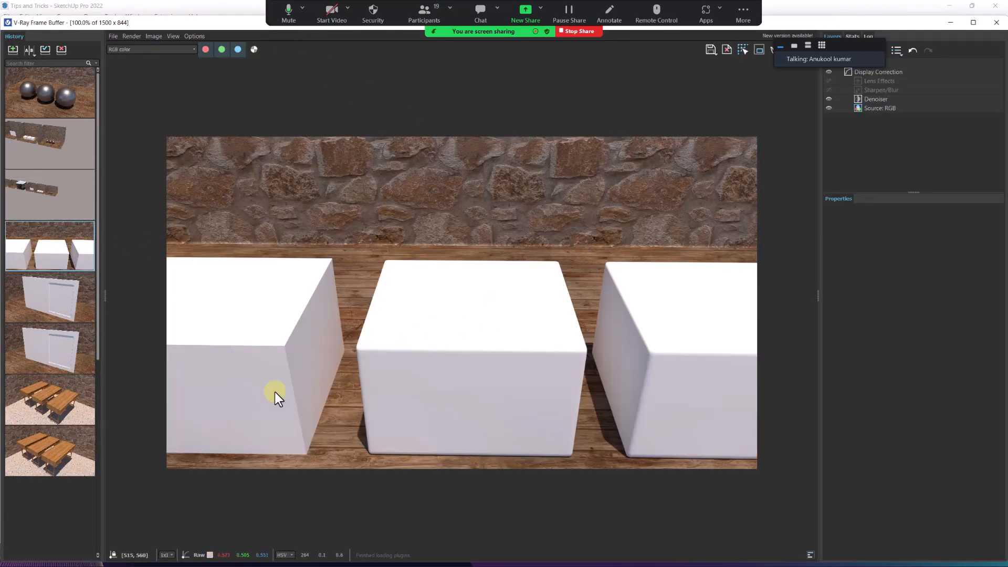
{"action": "scroll", "coordinate": [331, 368], "scroll_direction": "up", "scroll_amount": 1}
{"action": "scroll", "coordinate": [335, 353], "scroll_direction": "up", "scroll_amount": 1}
{"action": "middle_click_drag", "start_coordinate": [436, 305], "coordinate": [31, 280]}
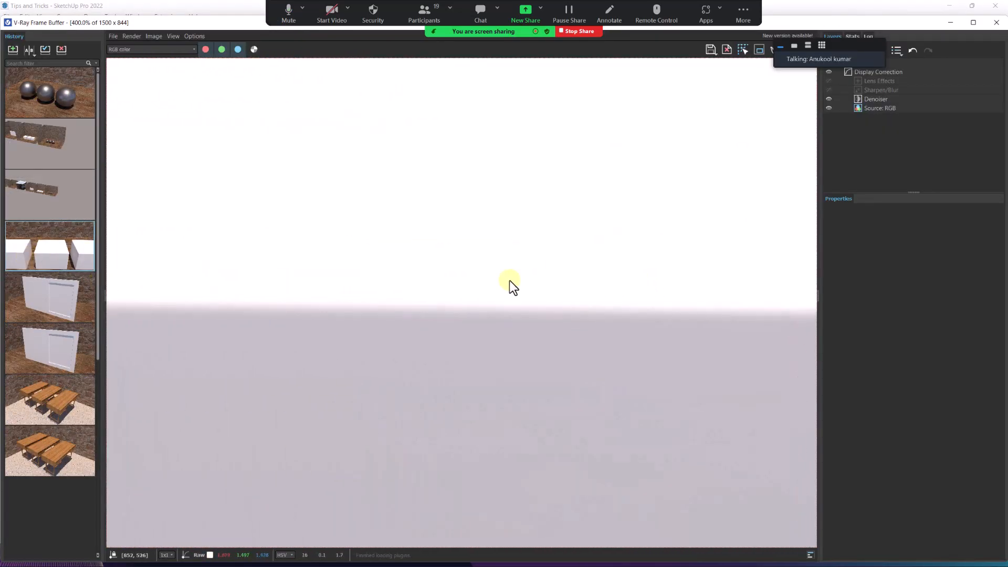
{"action": "middle_click_drag", "start_coordinate": [609, 258], "coordinate": [440, 256]}
- Zoom and pan across the render to inspect the right box's rounded corner
{"action": "scroll", "coordinate": [440, 256], "scroll_direction": "down", "scroll_amount": 2}
{"action": "scroll", "coordinate": [213, 355], "scroll_direction": "up", "scroll_amount": 1}
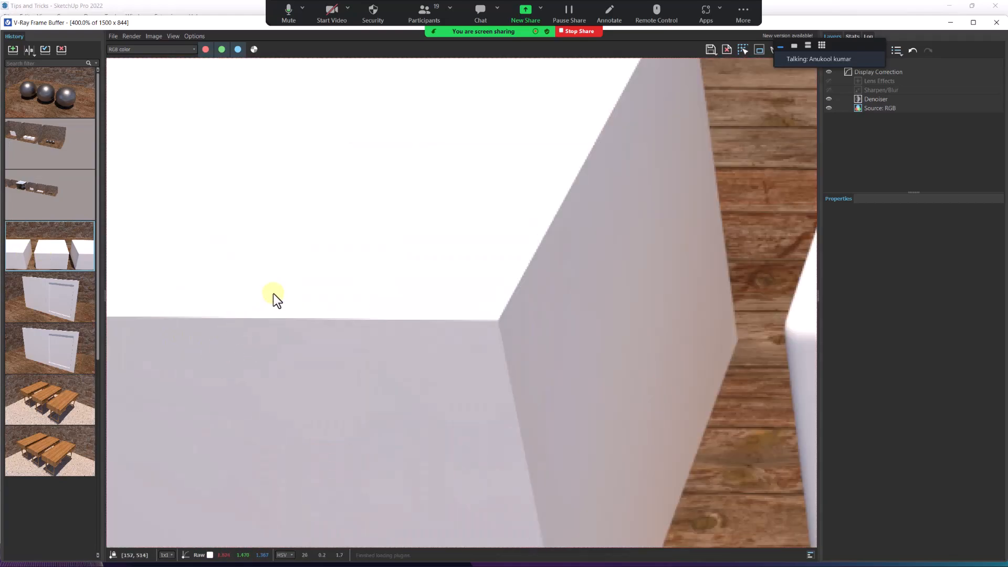
{"action": "scroll", "coordinate": [275, 355], "scroll_direction": "down", "scroll_amount": 1}
{"action": "scroll", "coordinate": [275, 355], "scroll_direction": "down", "scroll_amount": 1}
{"action": "scroll", "coordinate": [515, 330], "scroll_direction": "up", "scroll_amount": 2}
{"action": "middle_click_drag", "start_coordinate": [516, 331], "coordinate": [31, 245]}
{"action": "middle_click_drag", "start_coordinate": [686, 278], "coordinate": [511, 274]}
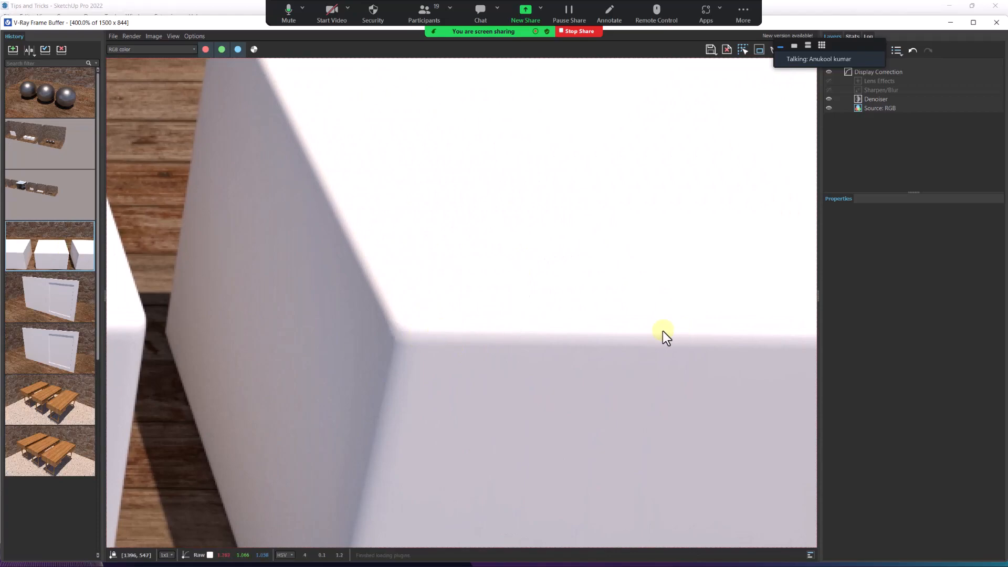
{"action": "scroll", "coordinate": [533, 330], "scroll_direction": "down", "scroll_amount": 2}
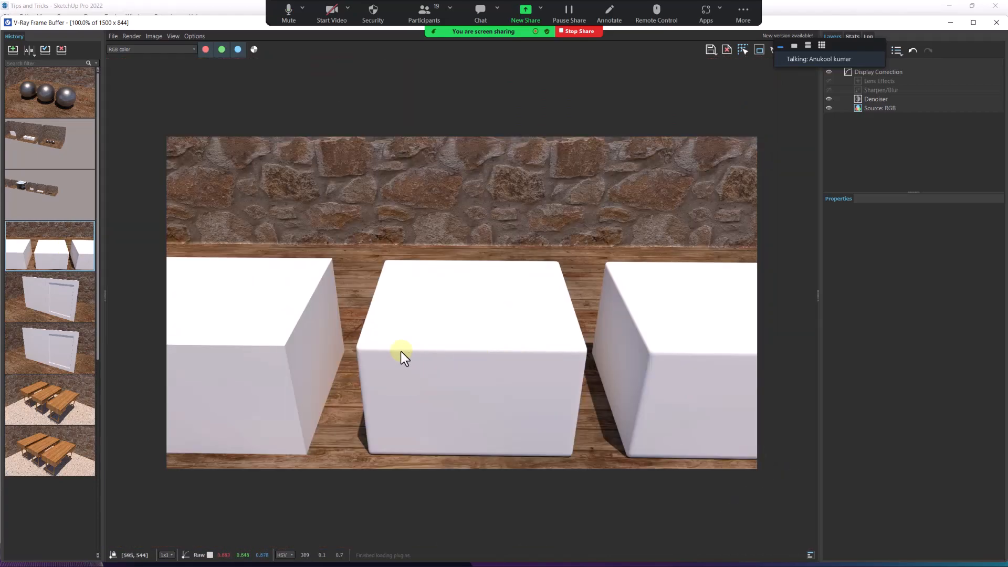
- Close the render window, select the connected wall and floor geometry, and orbit to the seam
{"action": "left_click", "coordinate": [996, 22]}
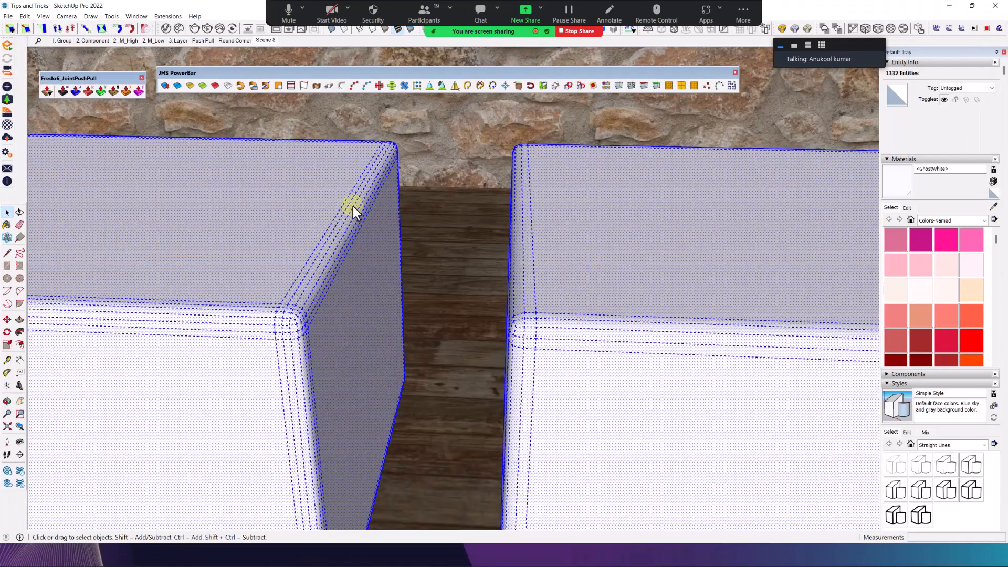
{"action": "scroll", "coordinate": [468, 210], "scroll_direction": "down", "scroll_amount": 2}
{"action": "left_click", "coordinate": [465, 210]}
{"action": "triple_click", "coordinate": [465, 209]}
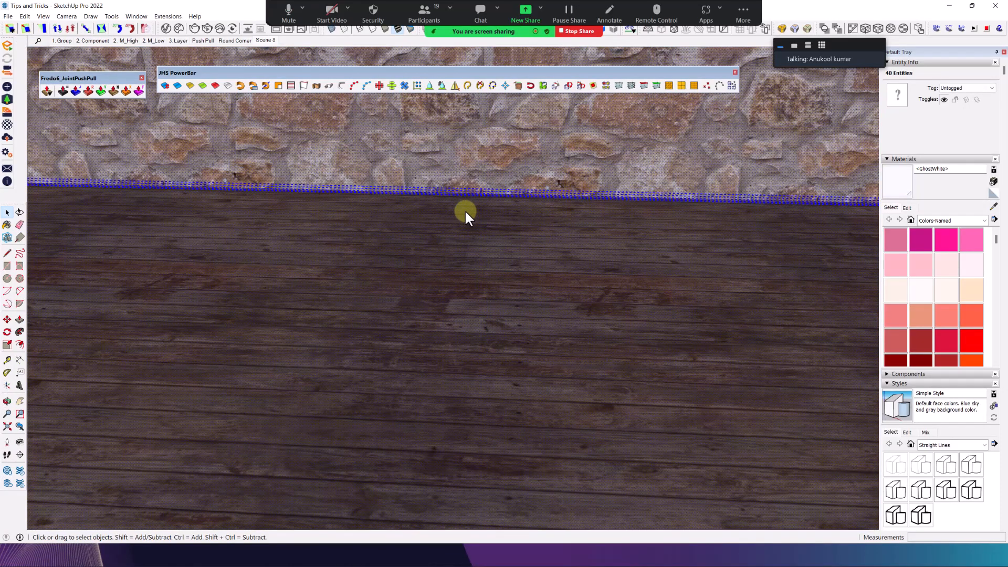
{"action": "scroll", "coordinate": [572, 184], "scroll_direction": "up", "scroll_amount": 5}
{"action": "mouse_move", "coordinate": [571, 185]}
{"action": "middle_mouse_down"}
{"action": "mouse_move", "coordinate": [445, 210]}
{"action": "mouse_move", "coordinate": [486, 259]}
{"action": "mouse_move", "coordinate": [644, 354]}
{"action": "mouse_move", "coordinate": [648, 270]}
{"action": "mouse_move", "coordinate": [624, 208]}
{"action": "mouse_move", "coordinate": [478, 164]}
{"action": "middle_mouse_up"}
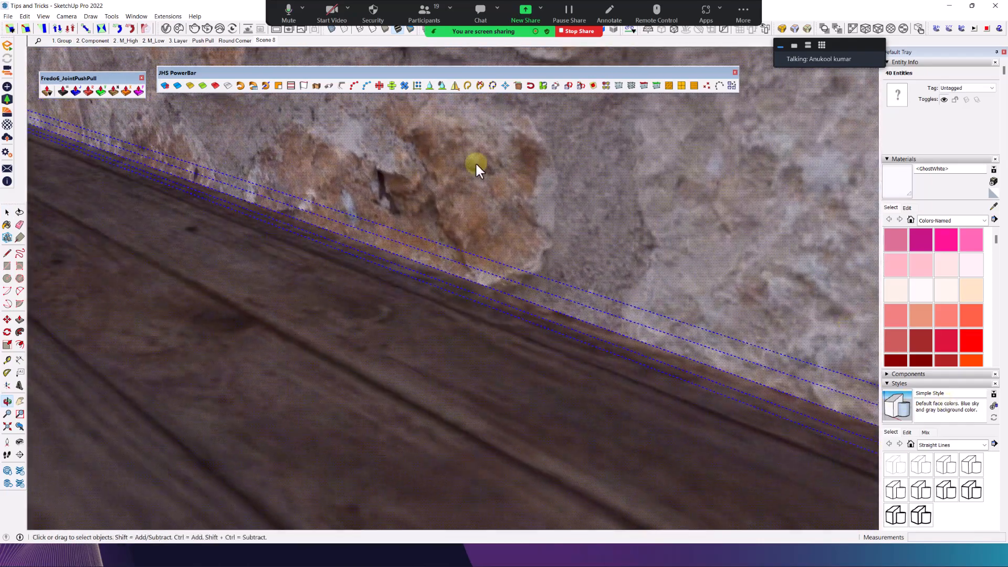
- Compare the wall-floor seam against the V-Ray render, then close the render window
{"action": "left_click", "coordinate": [275, 31]}
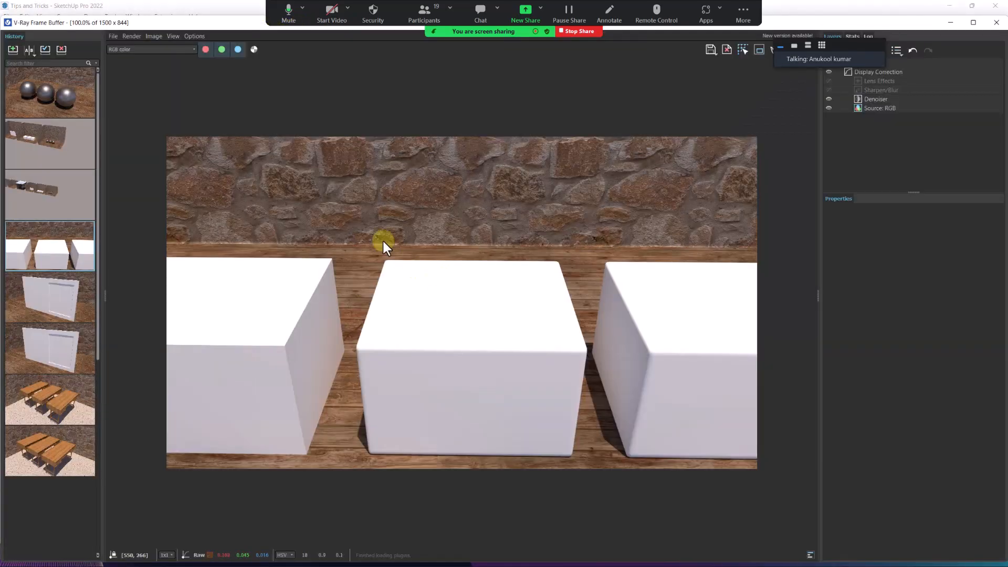
{"action": "scroll", "coordinate": [382, 238], "scroll_direction": "up", "scroll_amount": 5}
{"action": "scroll", "coordinate": [228, 257], "scroll_direction": "down", "scroll_amount": 2}
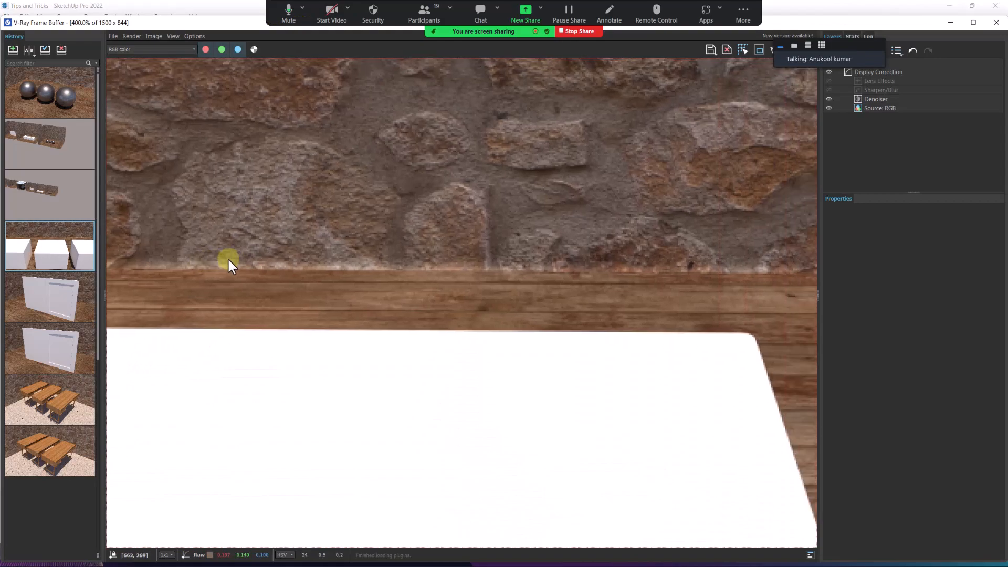
{"action": "scroll", "coordinate": [439, 193], "scroll_direction": "down", "scroll_amount": 1}
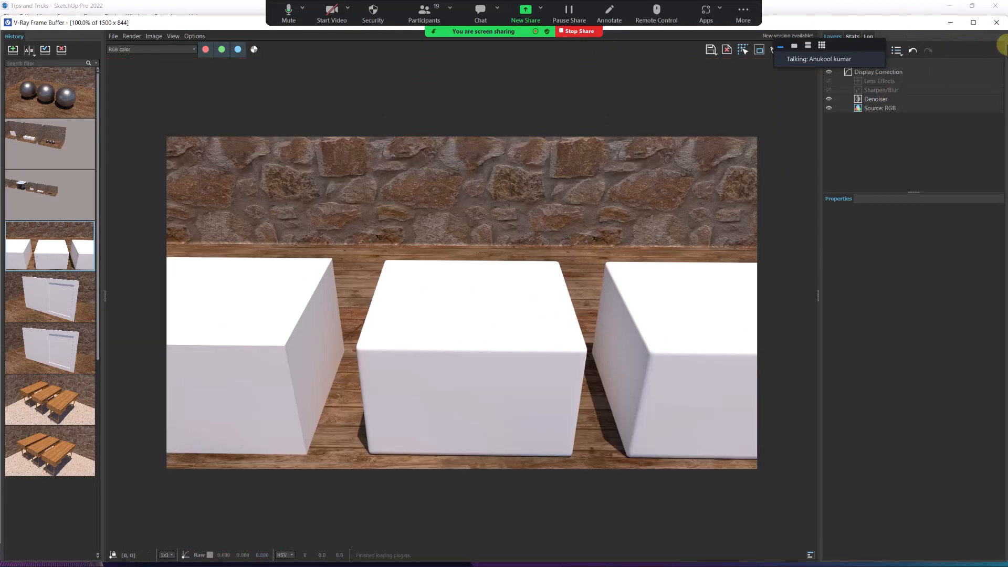
{"action": "left_click", "coordinate": [996, 23]}
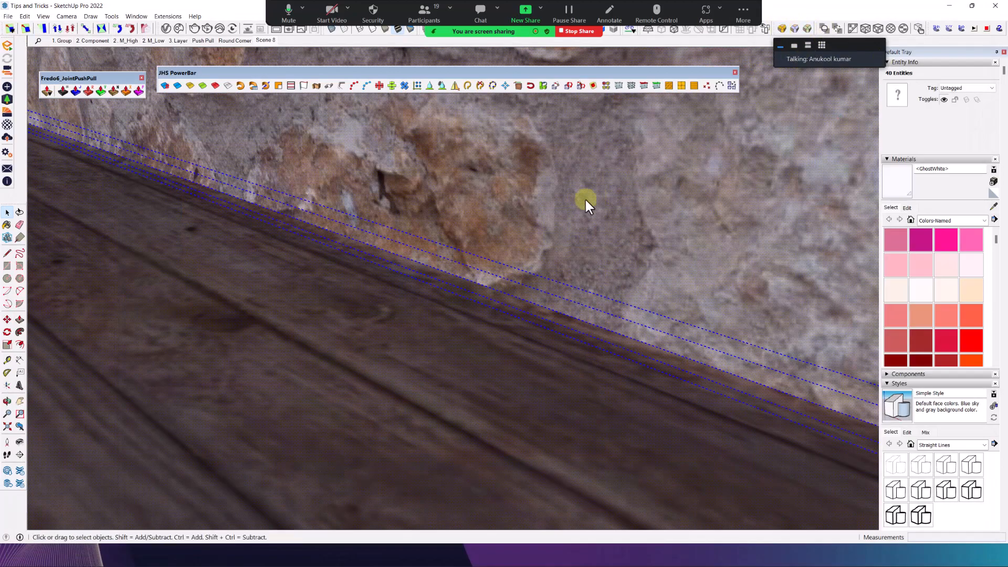
- Orbit past the three boxes to a closer corner view of the spheres
{"action": "scroll", "coordinate": [711, 235], "scroll_direction": "up", "scroll_amount": 3}
{"action": "scroll", "coordinate": [582, 303], "scroll_direction": "down", "scroll_amount": 10}
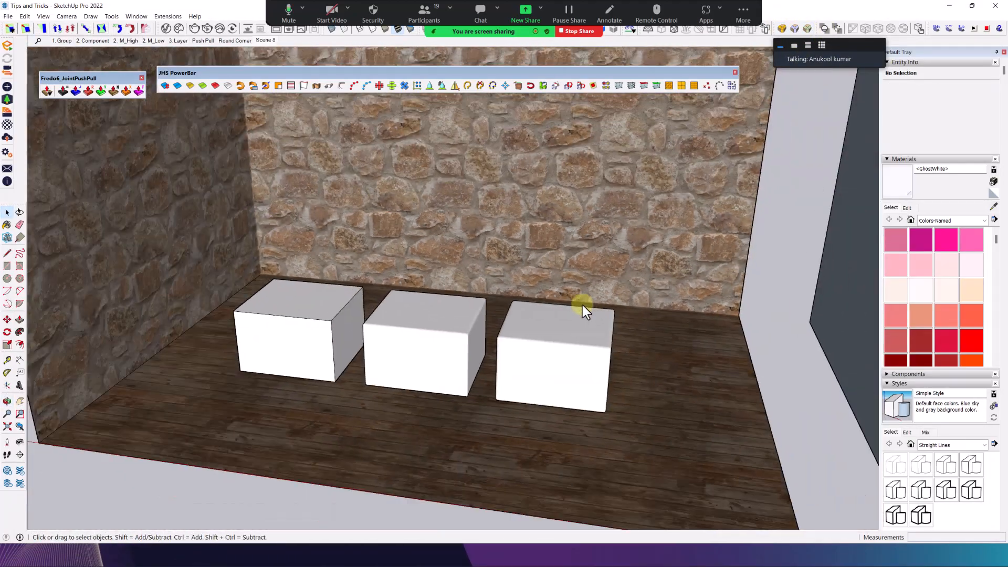
{"action": "middle_click_drag", "start_coordinate": [581, 305], "coordinate": [368, 315]}
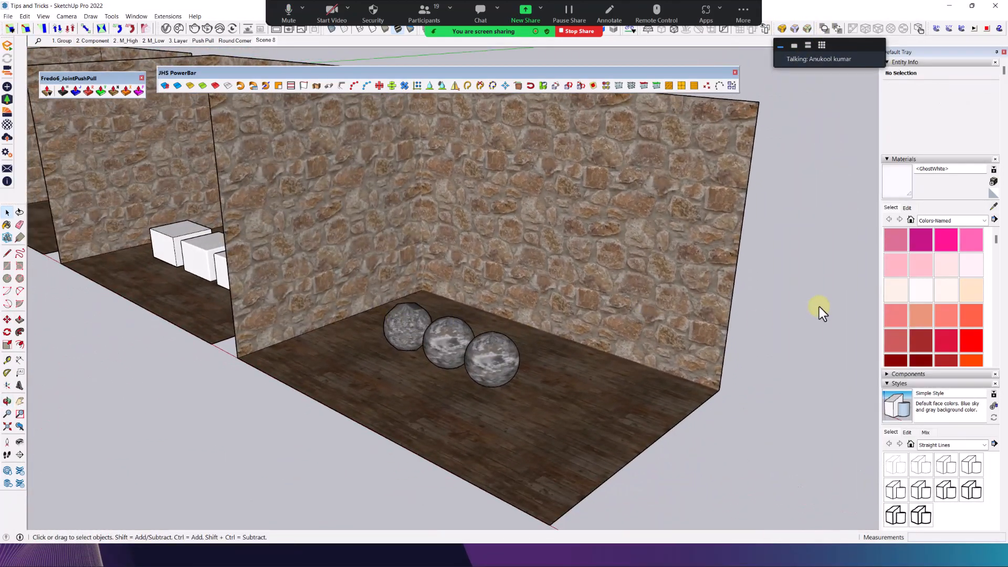
{"action": "scroll", "coordinate": [377, 357], "scroll_direction": "up", "scroll_amount": 3}
{"action": "scroll", "coordinate": [496, 279], "scroll_direction": "up", "scroll_amount": 5}
{"action": "middle_click_drag", "start_coordinate": [496, 279], "coordinate": [516, 290]}
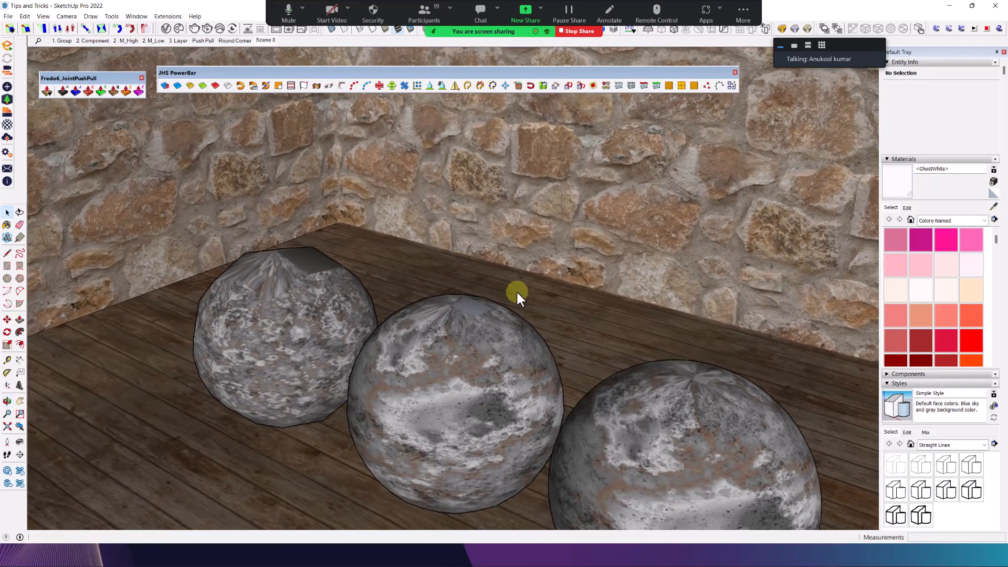
- Check the presentation slides in the browser, then return to the SketchUp model
{"action": "left_click", "coordinate": [564, 554]}
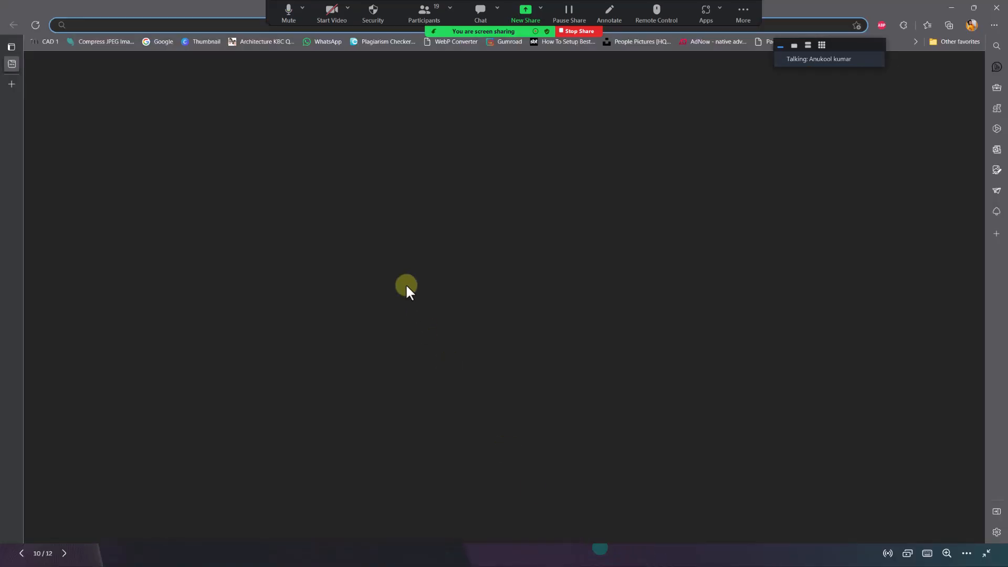
{"action": "left_click", "coordinate": [996, 7]}
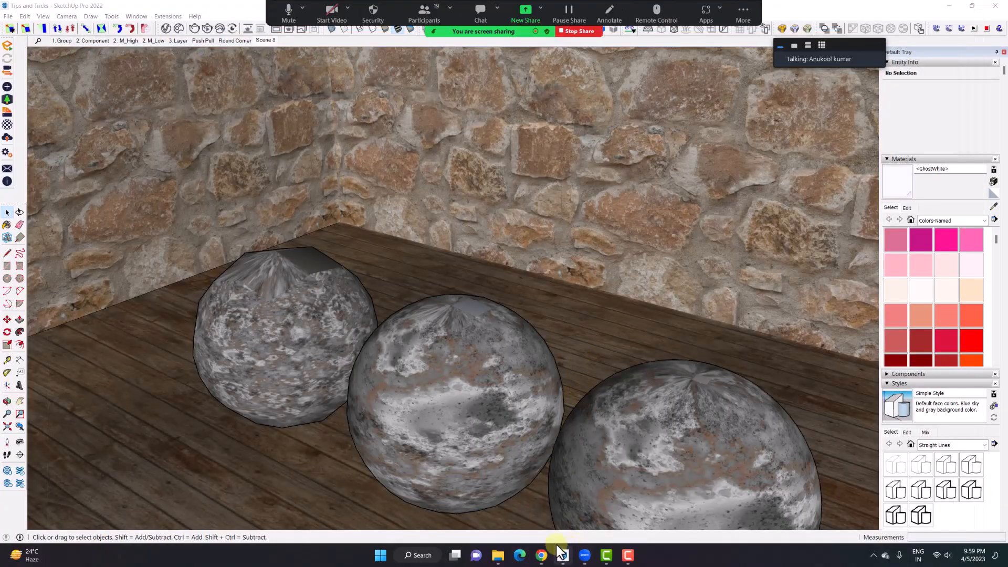
{"action": "left_click", "coordinate": [540, 561]}
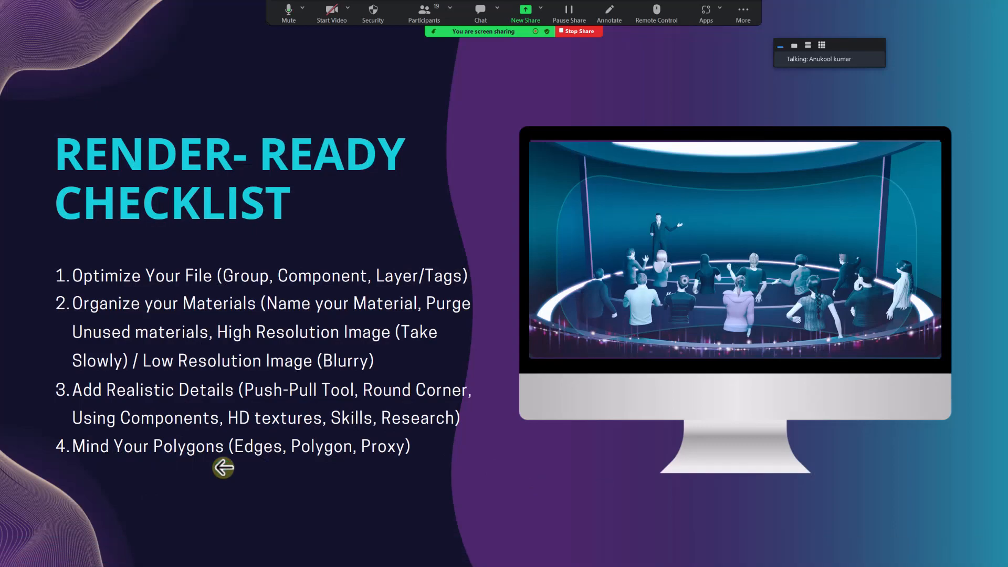
{"action": "key", "text": "super+Tab"}
{"action": "left_click", "coordinate": [314, 130]}
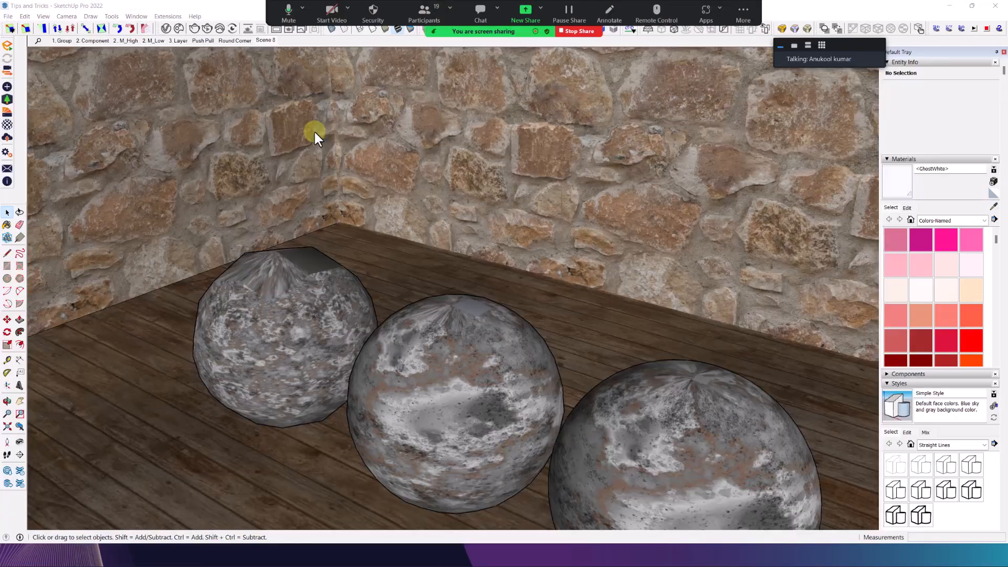
- Select the surface of the faceted left sphere
{"action": "scroll", "coordinate": [351, 244], "scroll_direction": "down", "scroll_amount": 5}
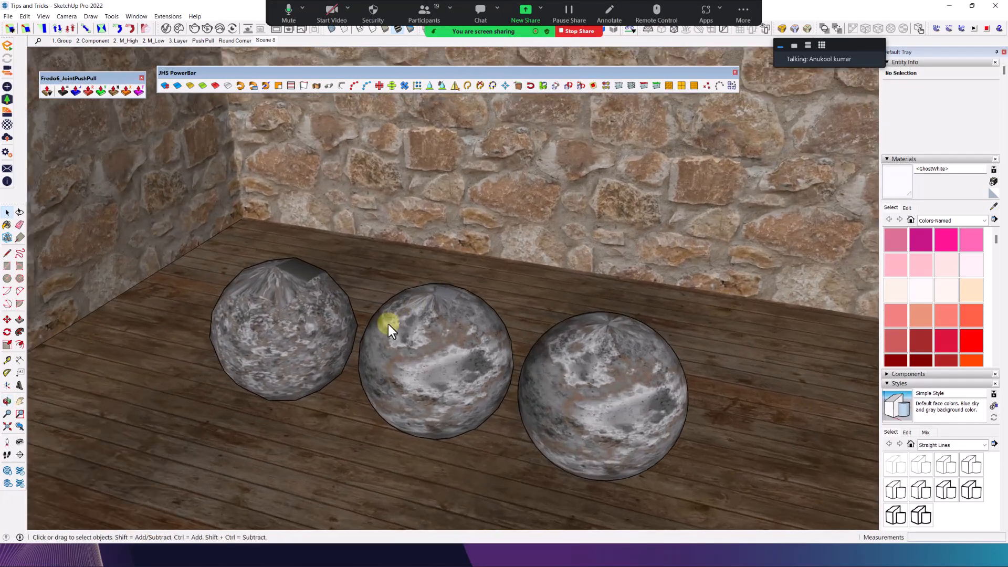
{"action": "left_click", "coordinate": [241, 287]}
{"action": "scroll", "coordinate": [257, 305], "scroll_direction": "up", "scroll_amount": 4}
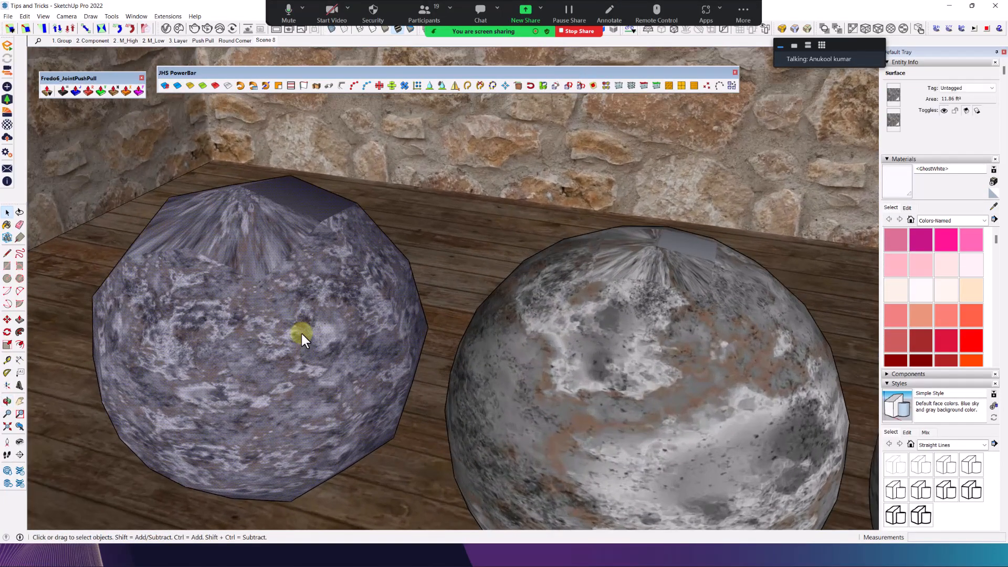
- Select the whole left sphere and reveal the spheres' hidden edges from the menu
{"action": "triple_click", "coordinate": [301, 332]}
{"action": "left_click", "coordinate": [70, 15]}
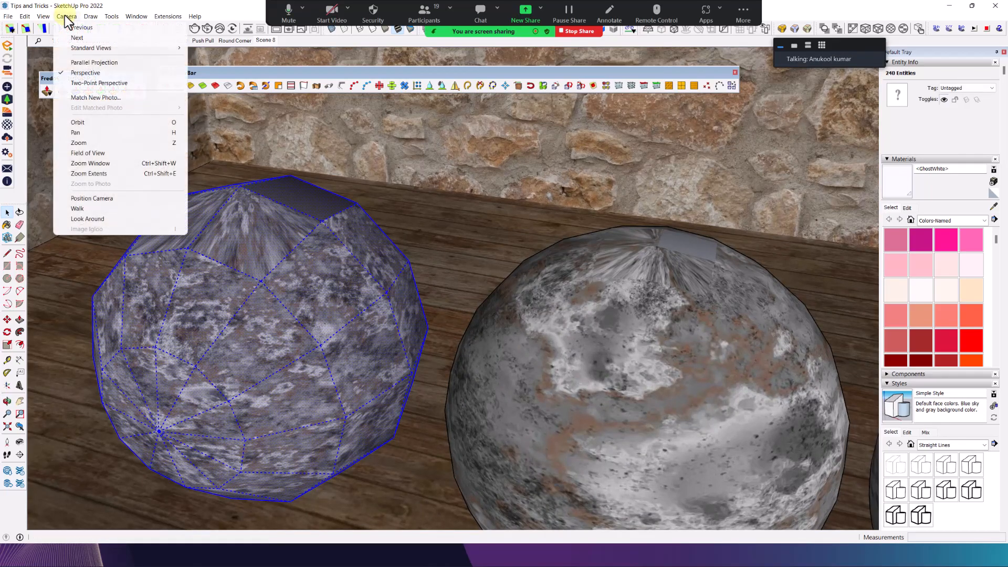
{"action": "mouse_move", "coordinate": [45, 16]}
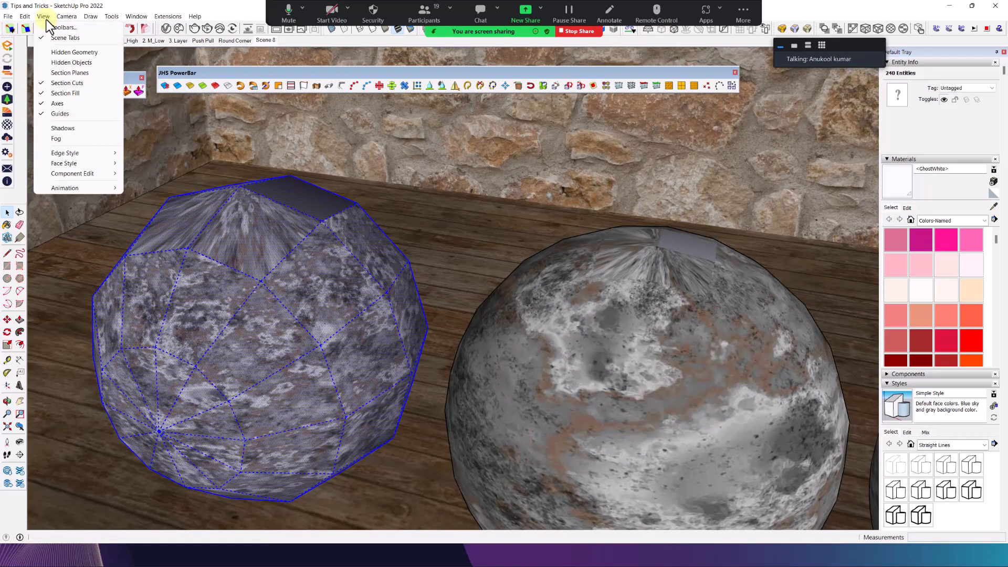
{"action": "left_click", "coordinate": [55, 52]}
{"action": "scroll", "coordinate": [415, 262], "scroll_direction": "down", "scroll_amount": 2}
- Orbit around the spheres, selecting the middle sphere's geometry and swinging toward the right sphere
{"action": "left_click", "coordinate": [424, 259]}
{"action": "middle_click_drag", "start_coordinate": [424, 259], "coordinate": [380, 286]}
{"action": "scroll", "coordinate": [489, 286], "scroll_direction": "up", "scroll_amount": 1}
{"action": "triple_click", "coordinate": [489, 285]}
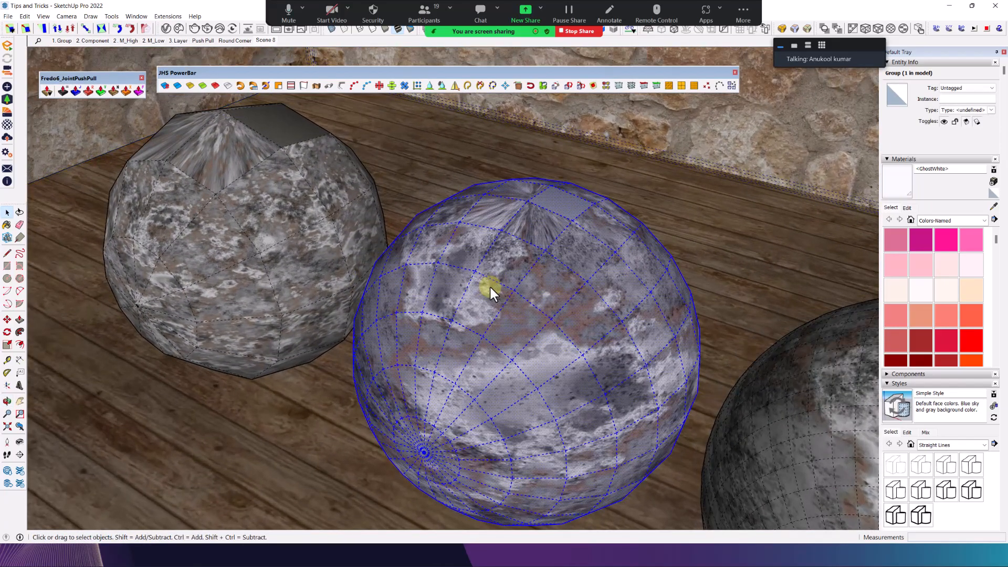
{"action": "middle_click_drag", "start_coordinate": [489, 285], "coordinate": [527, 333]}
{"action": "middle_click_drag", "start_coordinate": [400, 280], "coordinate": [615, 299]}
{"action": "middle_click_drag", "start_coordinate": [524, 289], "coordinate": [553, 347]}
{"action": "scroll", "coordinate": [557, 350], "scroll_direction": "up", "scroll_amount": 3}
{"action": "scroll", "coordinate": [601, 339], "scroll_direction": "down", "scroll_amount": 3}
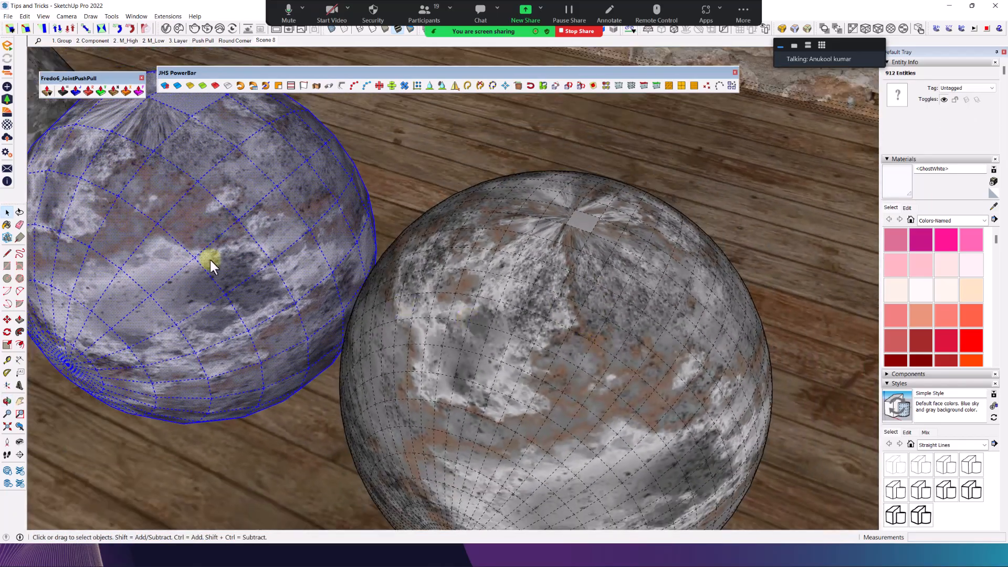
- Bring the low-poly left sphere into view, deselect it, and frame the row of rooms
{"action": "middle_click_drag", "start_coordinate": [212, 259], "coordinate": [644, 348], "text": "shift"}
{"action": "scroll", "coordinate": [330, 201], "scroll_direction": "up", "scroll_amount": 3}
{"action": "scroll", "coordinate": [329, 201], "scroll_direction": "down", "scroll_amount": 10}
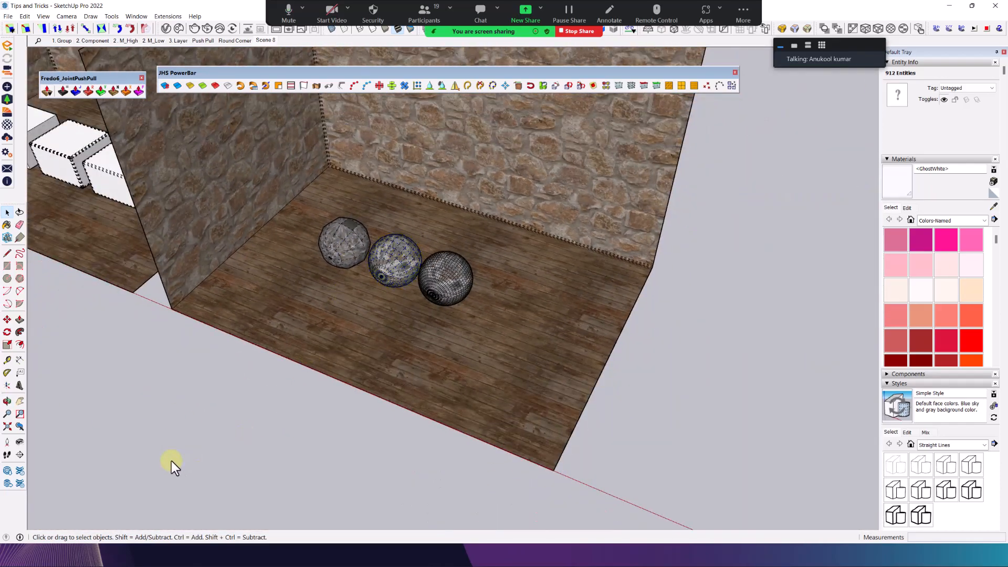
{"action": "left_click", "coordinate": [172, 460]}
{"action": "scroll", "coordinate": [374, 295], "scroll_direction": "down", "scroll_amount": 8}
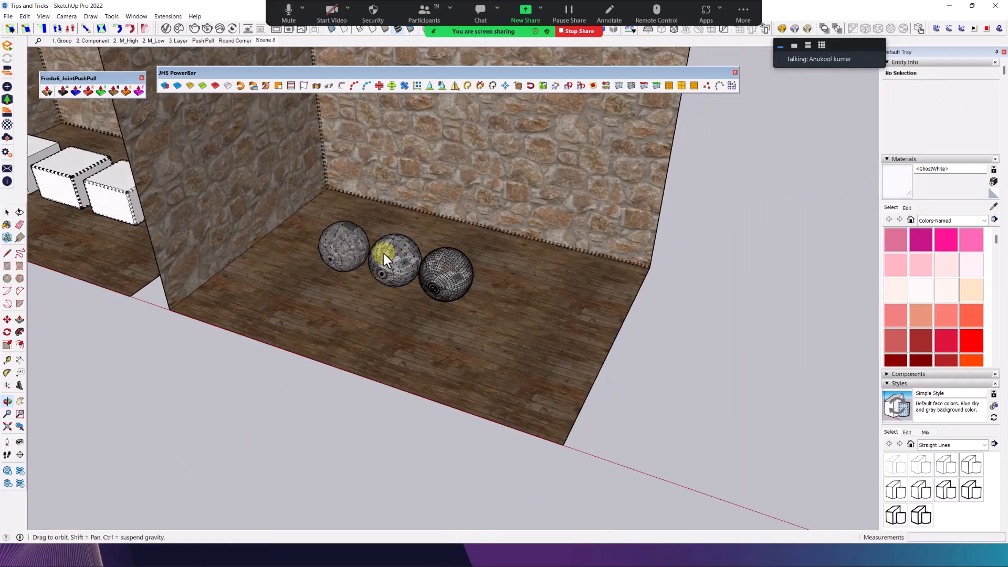
{"action": "middle_click_drag", "start_coordinate": [391, 223], "coordinate": [474, 328], "text": "shift"}
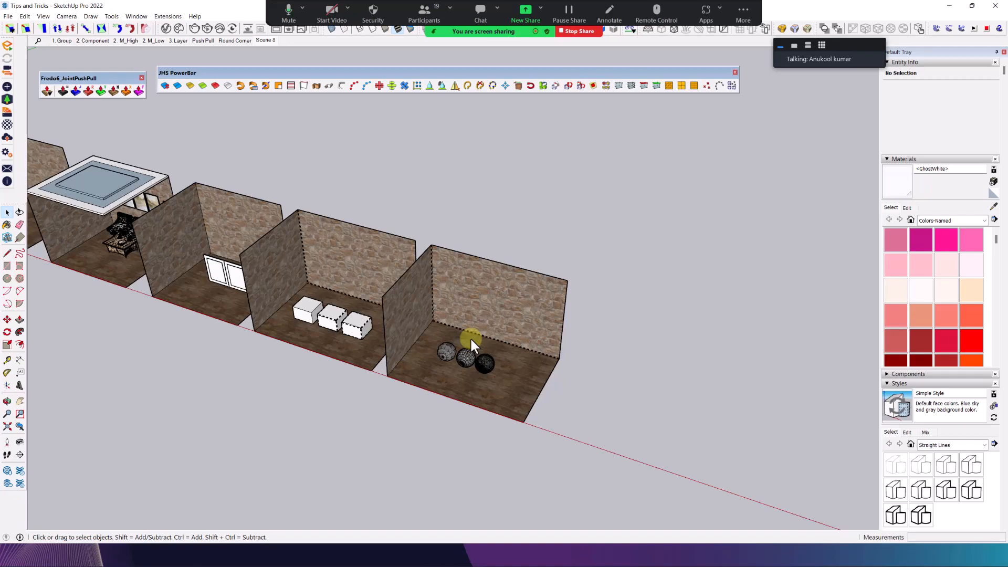
- Load the row-of-rooms render from the frame buffer History and zoom in on the spheres
{"action": "left_click", "coordinate": [276, 31]}
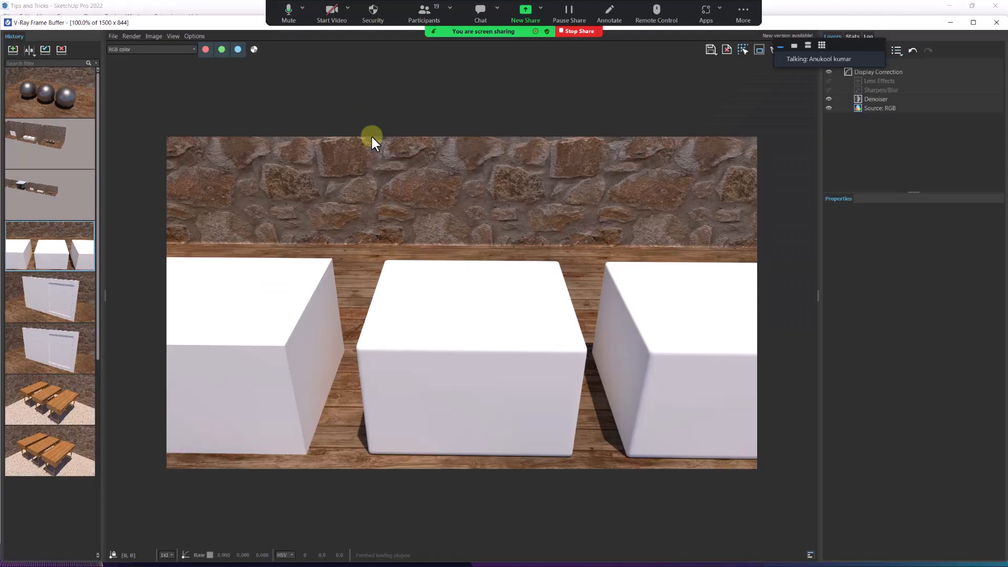
{"action": "double_click", "coordinate": [62, 194]}
{"action": "scroll", "coordinate": [467, 288], "scroll_direction": "up", "scroll_amount": 3}
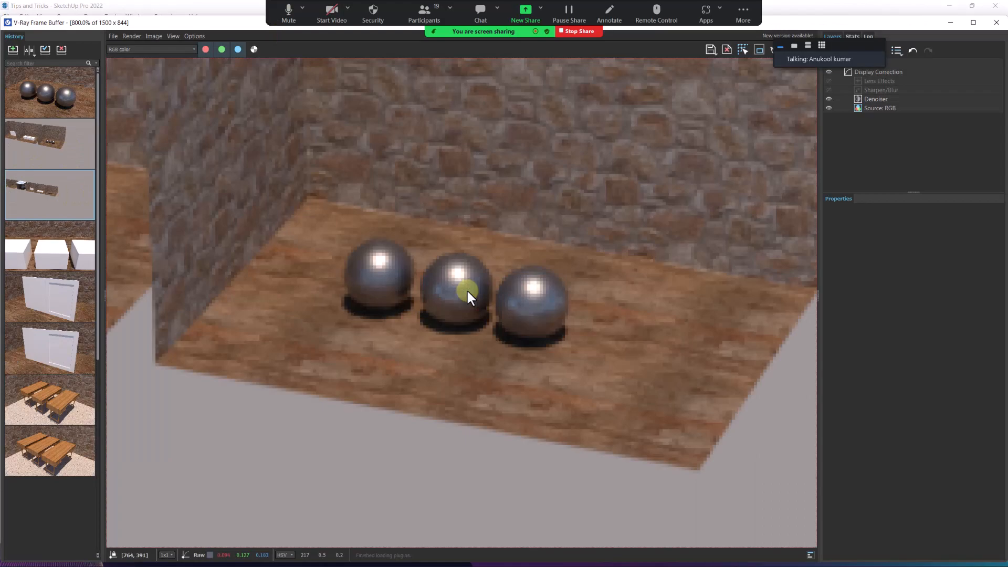
{"action": "middle_click_drag", "start_coordinate": [427, 294], "coordinate": [423, 338]}
{"action": "scroll", "coordinate": [423, 338], "scroll_direction": "down", "scroll_amount": 4}
{"action": "scroll", "coordinate": [456, 292], "scroll_direction": "up", "scroll_amount": 1}
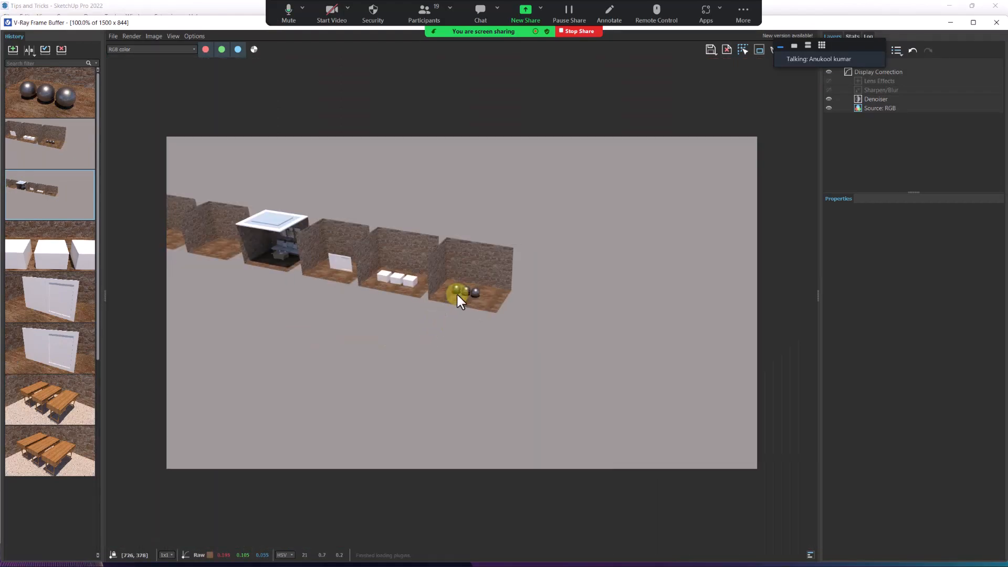
{"action": "scroll", "coordinate": [468, 291], "scroll_direction": "up", "scroll_amount": 3}
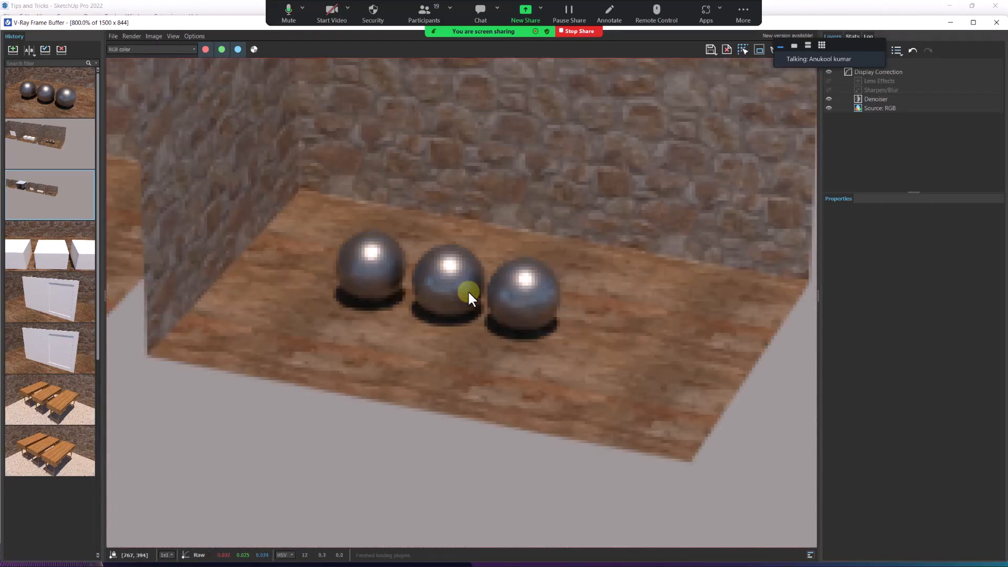
{"action": "scroll", "coordinate": [434, 234], "scroll_direction": "up", "scroll_amount": 2}
{"action": "scroll", "coordinate": [404, 305], "scroll_direction": "down", "scroll_amount": 2}
{"action": "middle_click_drag", "start_coordinate": [403, 304], "coordinate": [413, 314]}
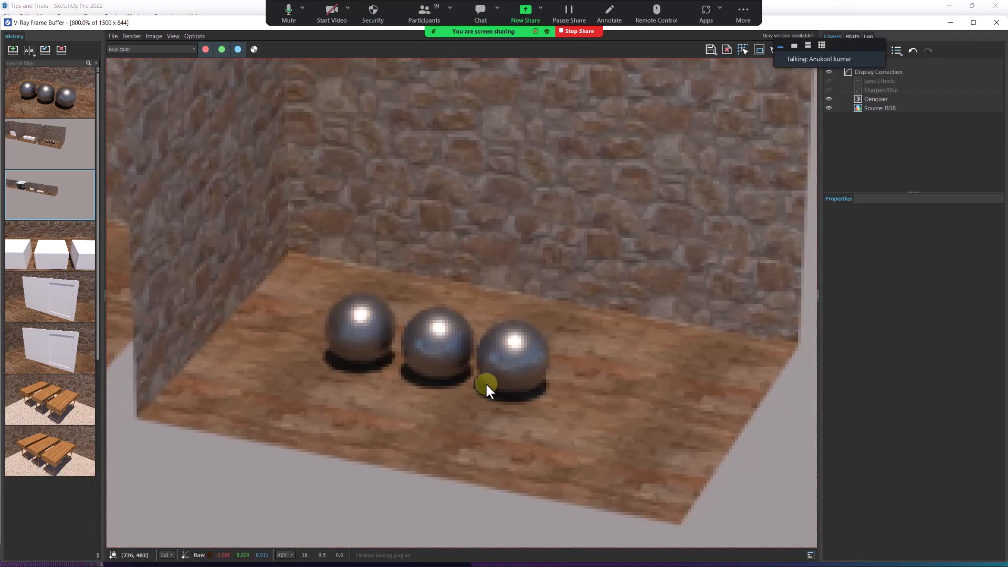
{"action": "middle_click_drag", "start_coordinate": [441, 293], "coordinate": [458, 299]}
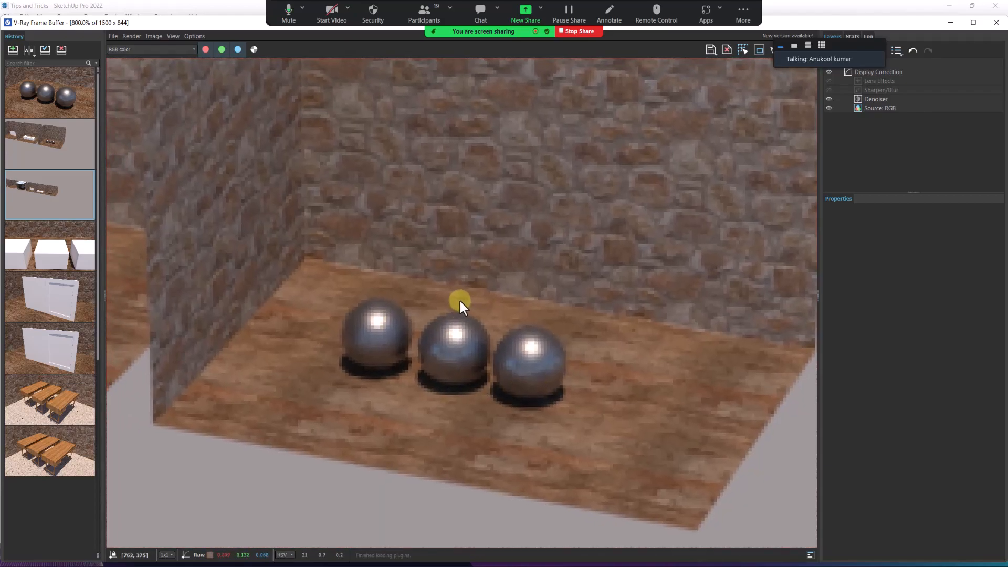
- Load the render of the room with the spheres, then close and reopen the frame buffer
{"action": "double_click", "coordinate": [30, 145]}
{"action": "scroll", "coordinate": [458, 275], "scroll_direction": "down", "scroll_amount": 3}
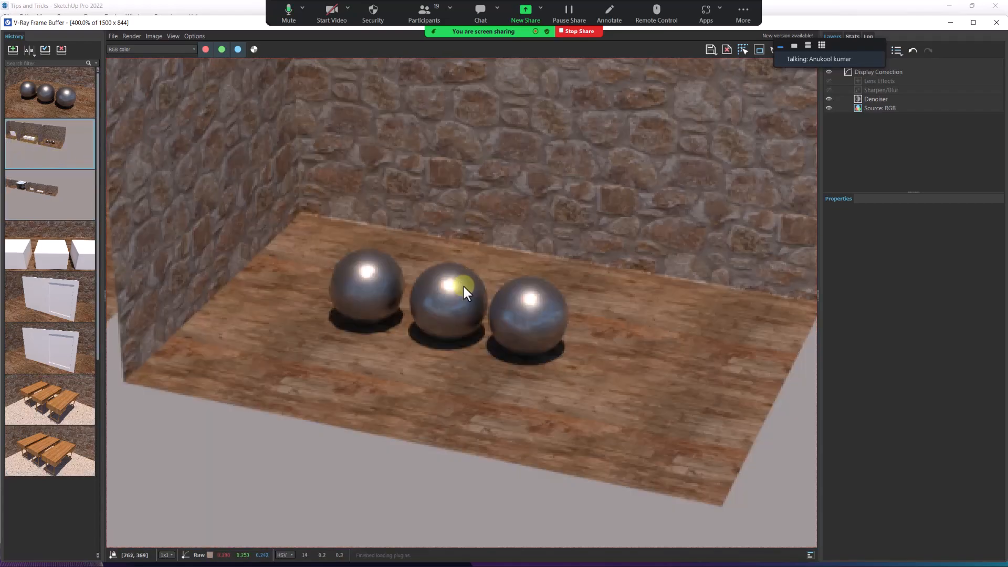
{"action": "scroll", "coordinate": [462, 285], "scroll_direction": "up", "scroll_amount": 3}
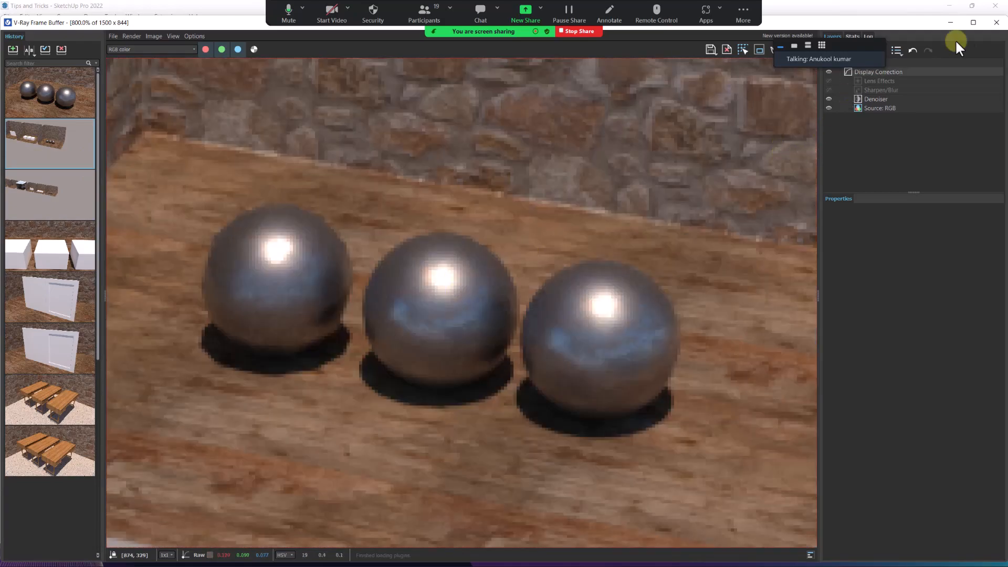
{"action": "left_click", "coordinate": [990, 24]}
{"action": "scroll", "coordinate": [480, 369], "scroll_direction": "up", "scroll_amount": 5}
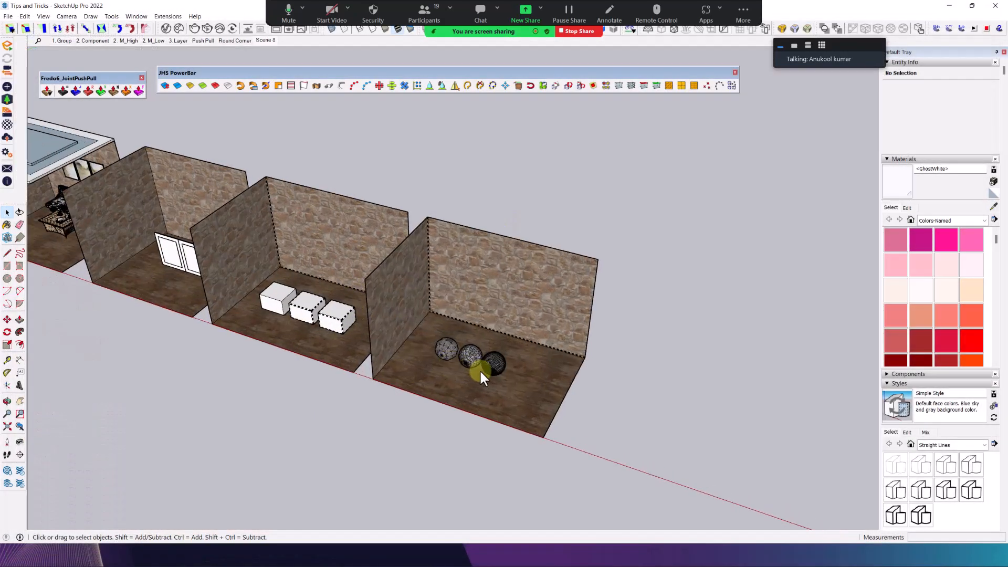
{"action": "left_click", "coordinate": [281, 31]}
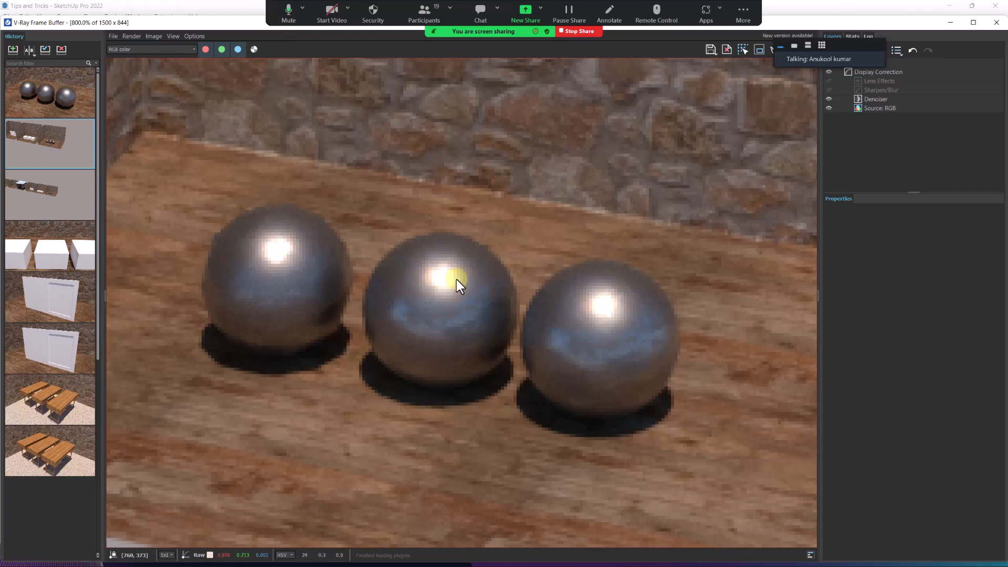
- Load the close-up sphere render, zoom across to the neighbouring sphere, fit it, and close
{"action": "double_click", "coordinate": [37, 96]}
{"action": "scroll", "coordinate": [367, 226], "scroll_direction": "down", "scroll_amount": 6}
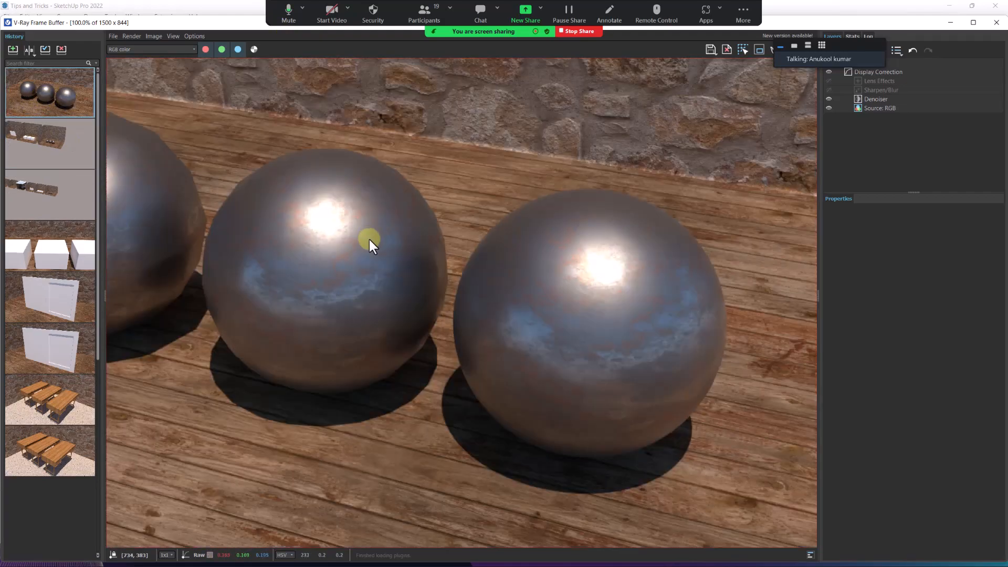
{"action": "scroll", "coordinate": [295, 263], "scroll_direction": "up", "scroll_amount": 6}
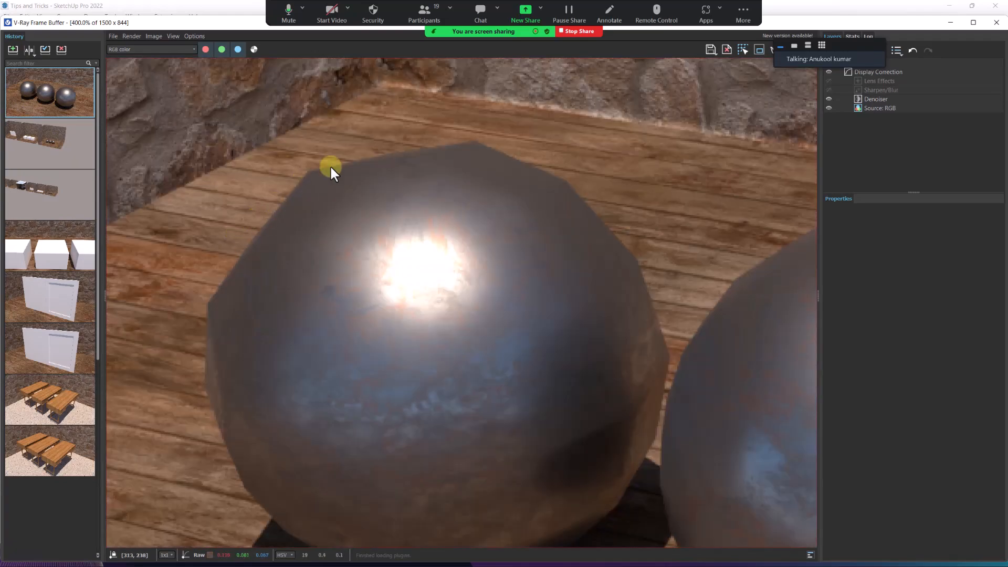
{"action": "scroll", "coordinate": [554, 237], "scroll_direction": "down", "scroll_amount": 4}
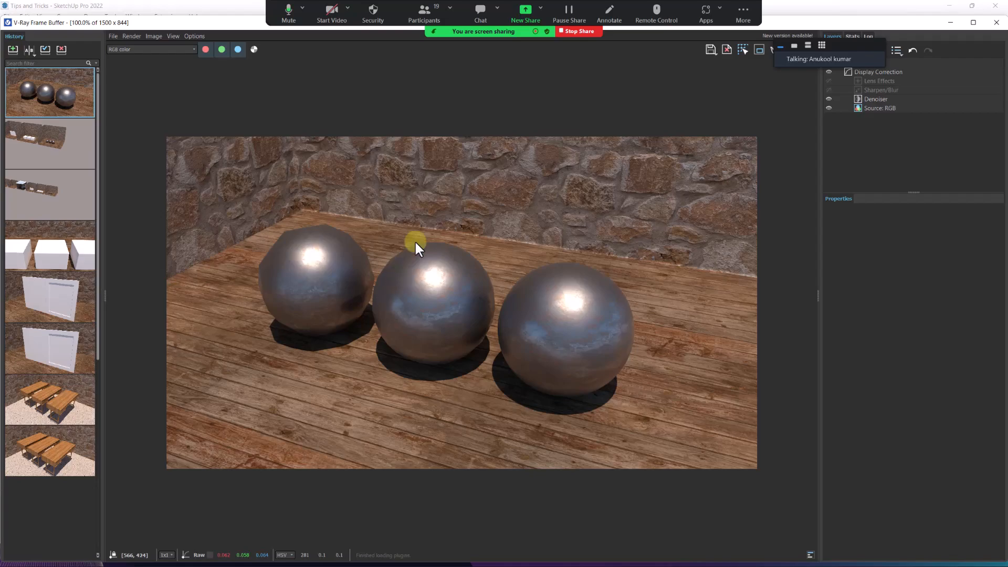
{"action": "scroll", "coordinate": [622, 323], "scroll_direction": "up", "scroll_amount": 2}
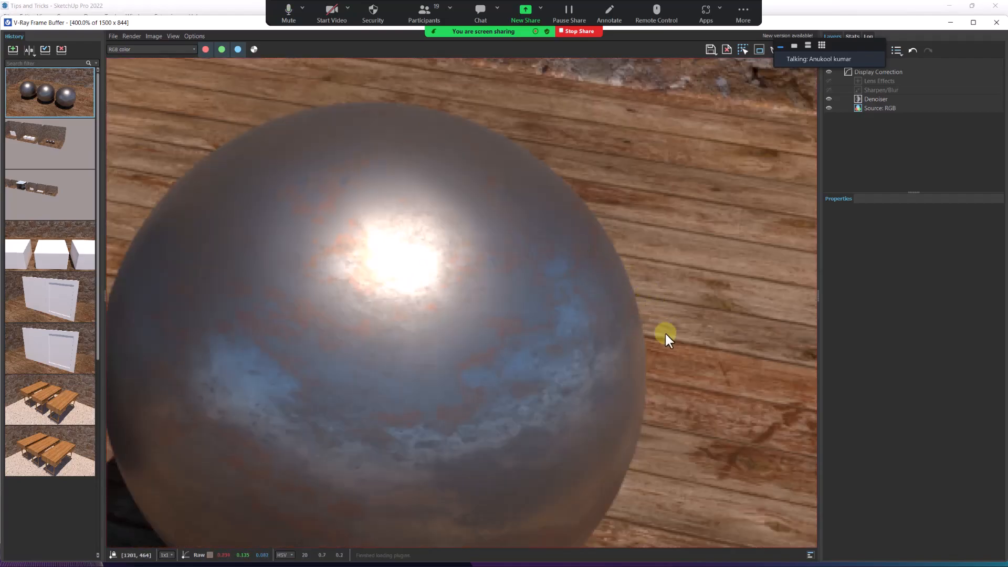
{"action": "middle_click_drag", "start_coordinate": [665, 334], "coordinate": [715, 250]}
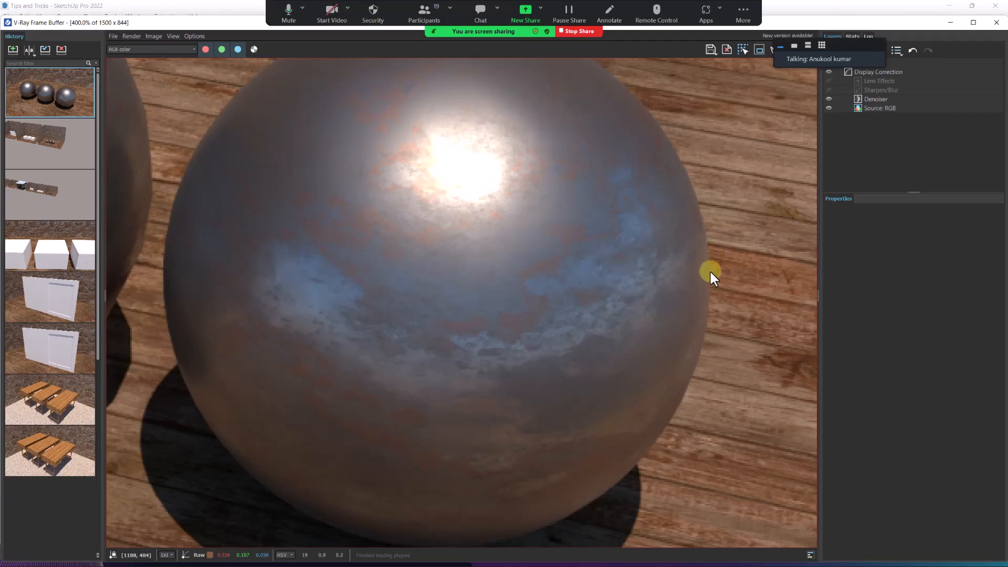
{"action": "scroll", "coordinate": [710, 269], "scroll_direction": "down", "scroll_amount": 2}
{"action": "scroll", "coordinate": [373, 270], "scroll_direction": "up", "scroll_amount": 2}
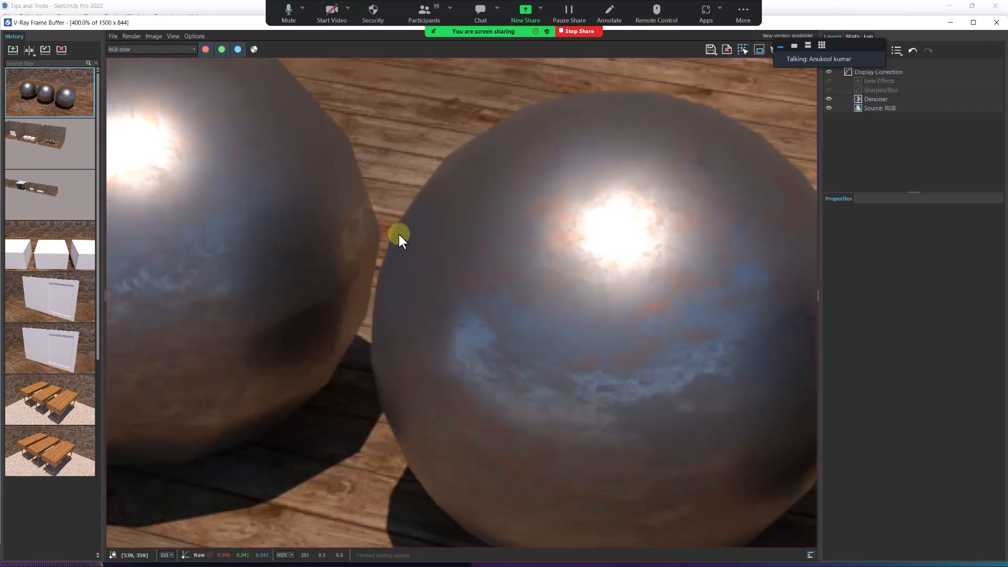
{"action": "scroll", "coordinate": [456, 151], "scroll_direction": "down", "scroll_amount": 2}
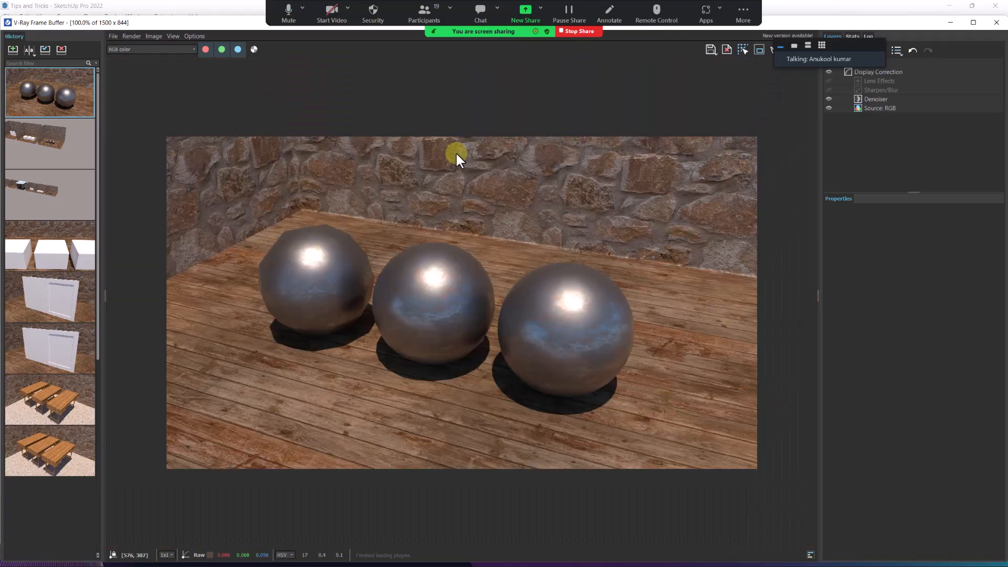
{"action": "double_click", "coordinate": [423, 294]}
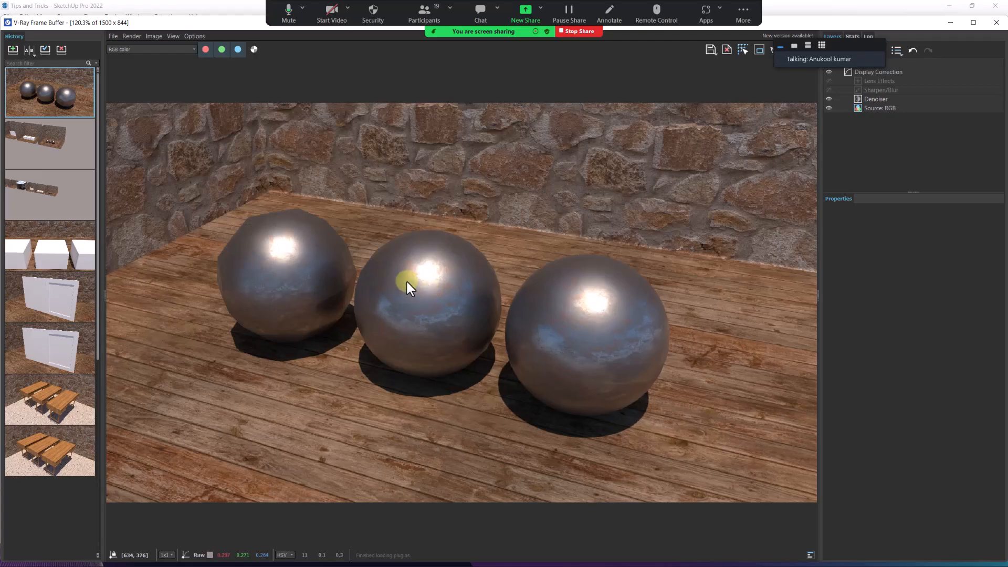
{"action": "left_click", "coordinate": [998, 24]}
{"action": "scroll", "coordinate": [386, 243], "scroll_direction": "down", "scroll_amount": 2}
- Bring the slideshow forward and go back to the Render-Ready Checklist slide
{"action": "scroll", "coordinate": [389, 248], "scroll_direction": "up", "scroll_amount": 4}
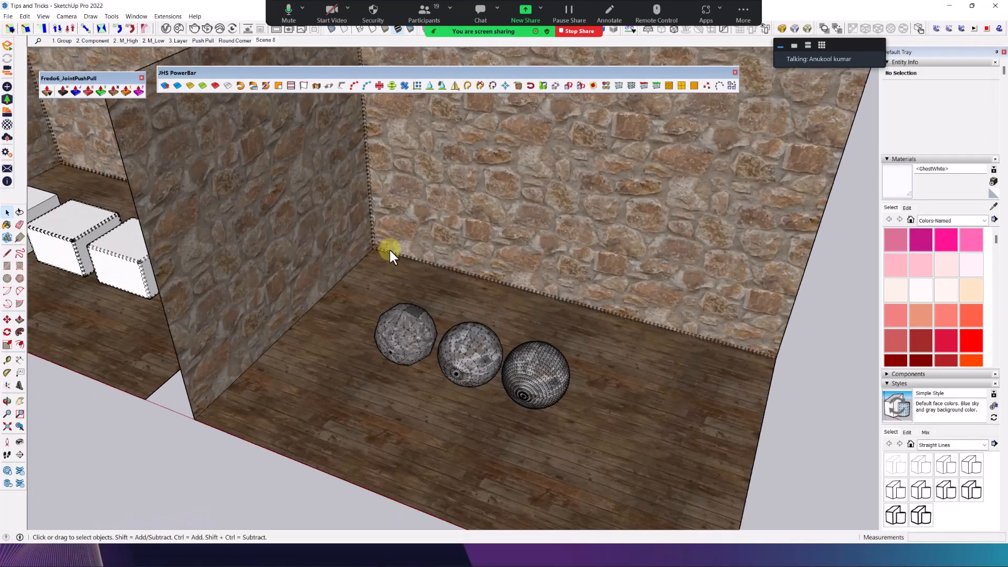
{"action": "scroll", "coordinate": [389, 248], "scroll_direction": "up", "scroll_amount": 2}
{"action": "left_click", "coordinate": [560, 557]}
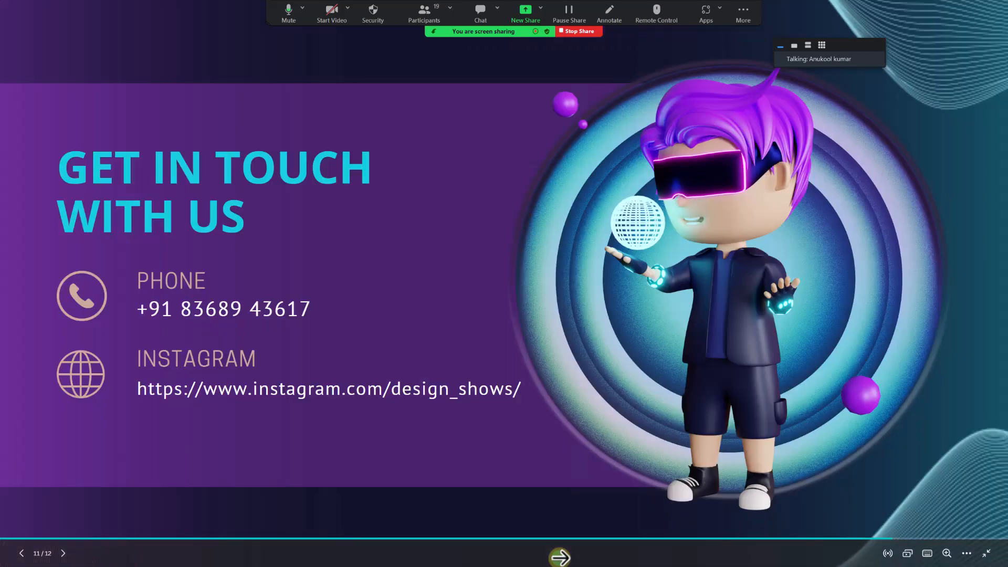
{"action": "key", "text": "Left"}
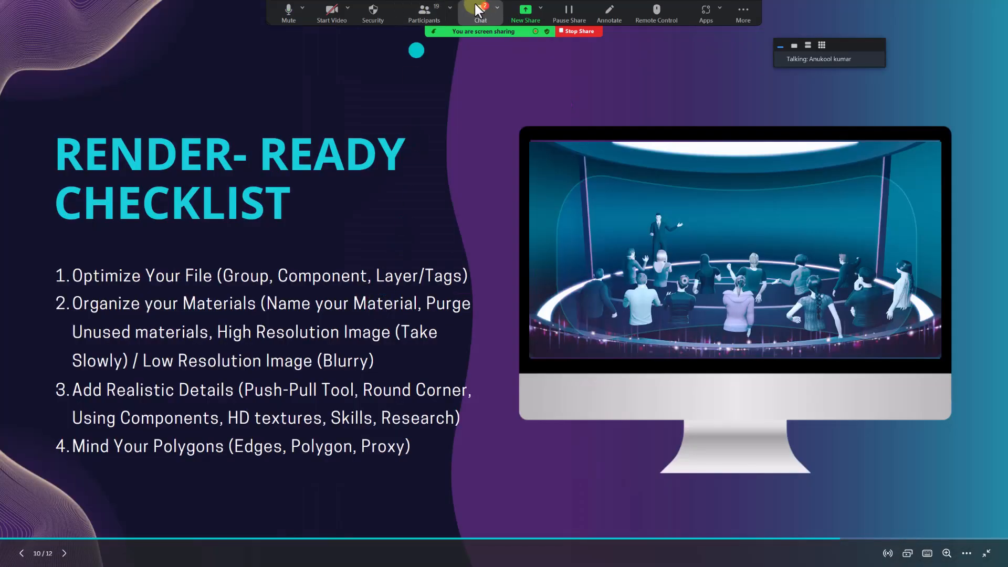
- Read the meeting chat, then advance to the 'Get in Touch With Us' slide
{"action": "left_click", "coordinate": [479, 10]}
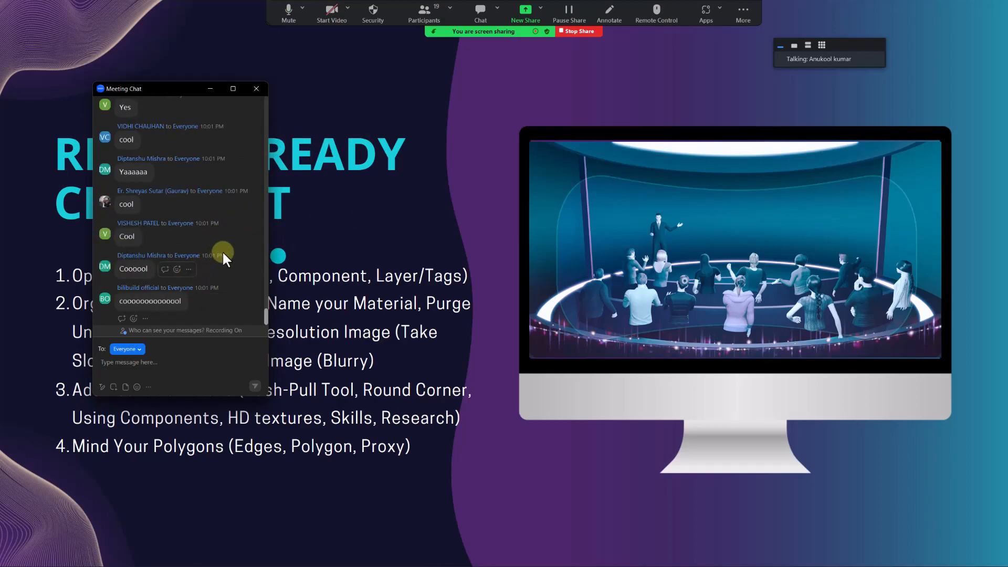
{"action": "left_click", "coordinate": [257, 89]}
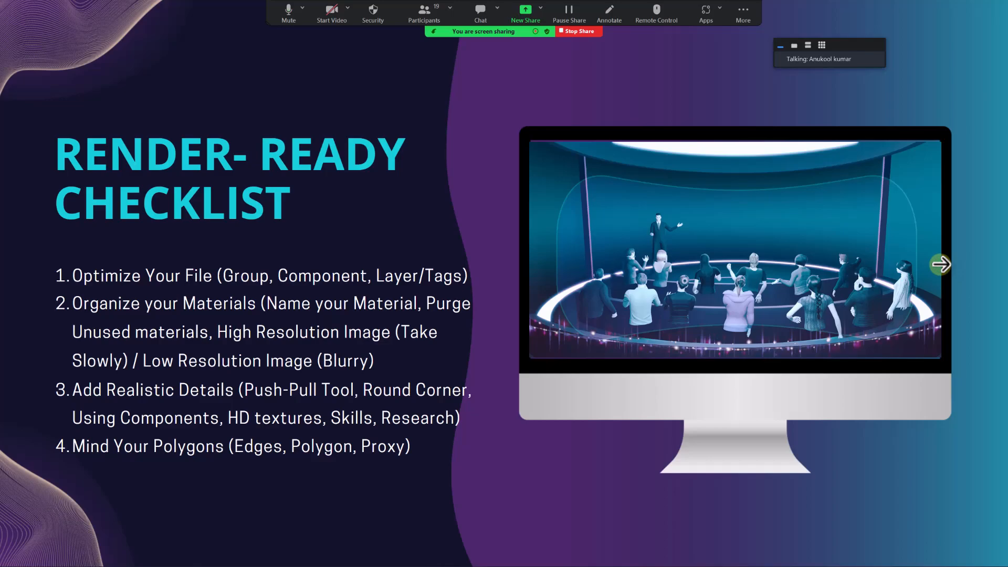
{"action": "left_click", "coordinate": [940, 264]}
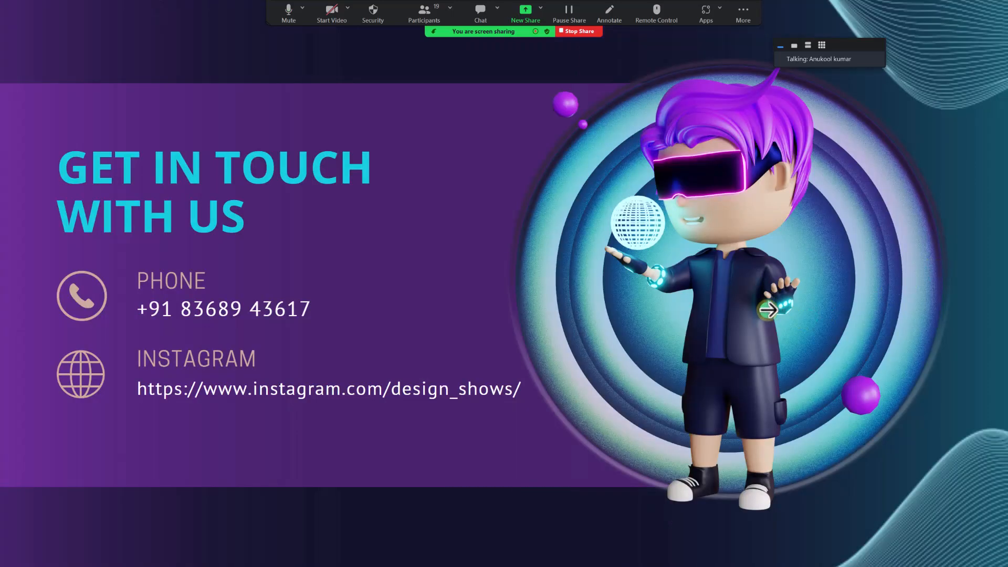